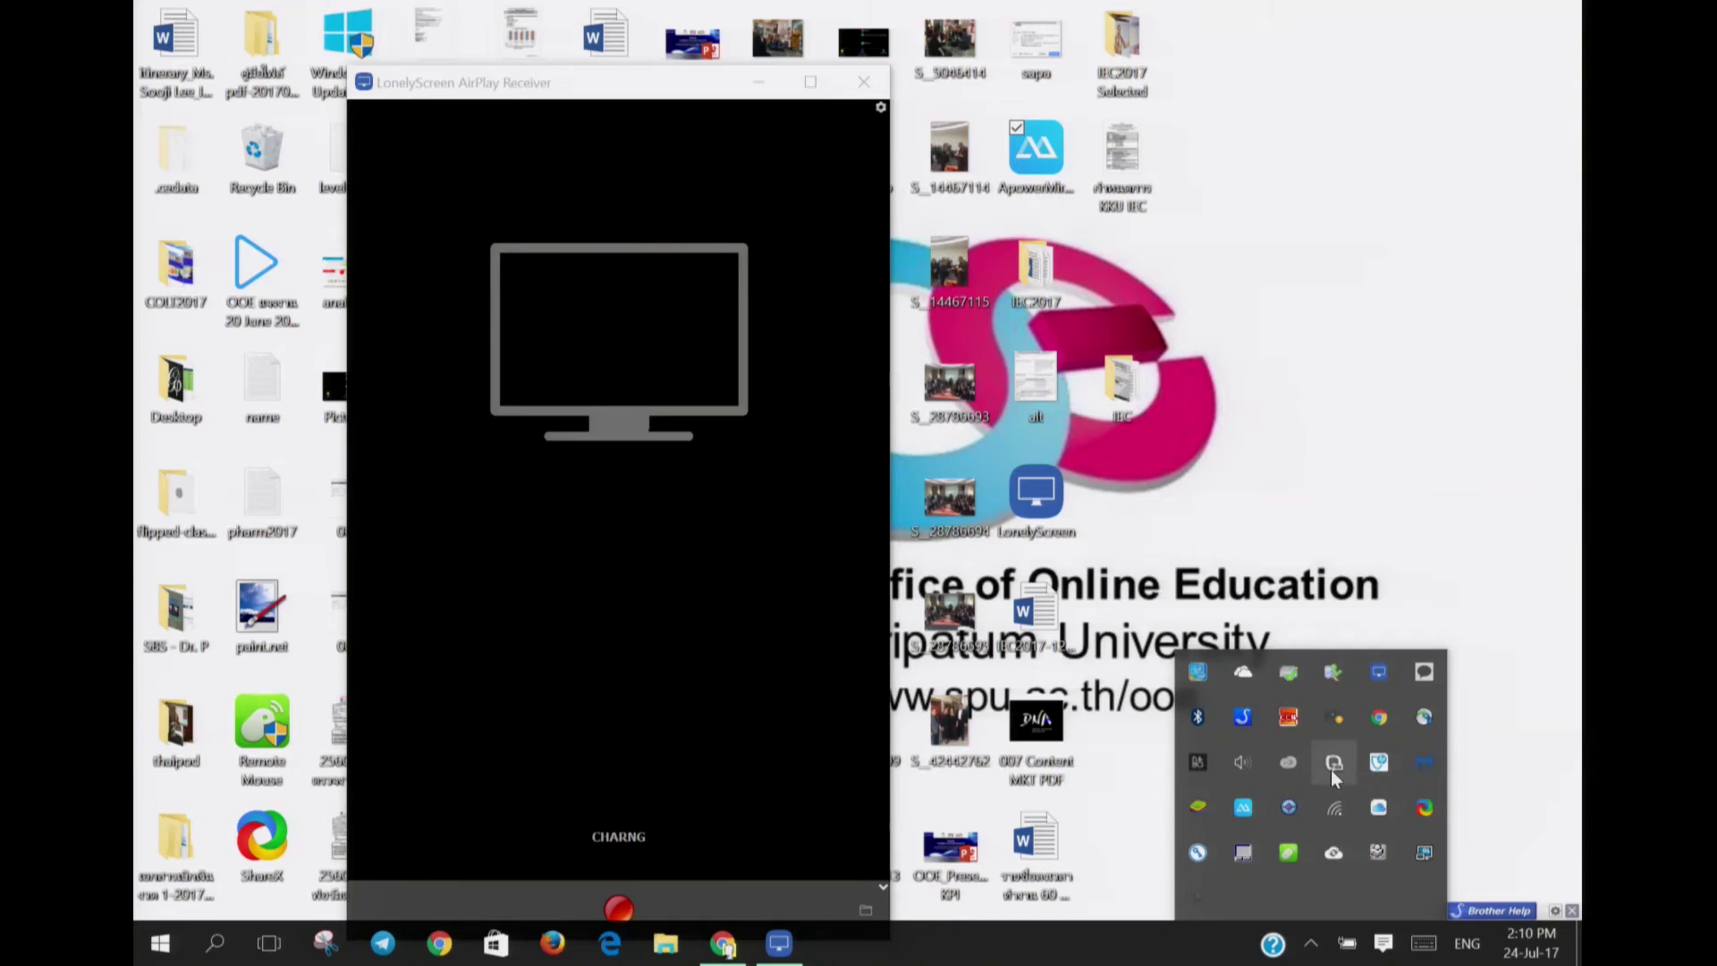
# Step: Exit the Apower screen-mirroring program that is running in the background
pyautogui.rightClick(1423, 853)
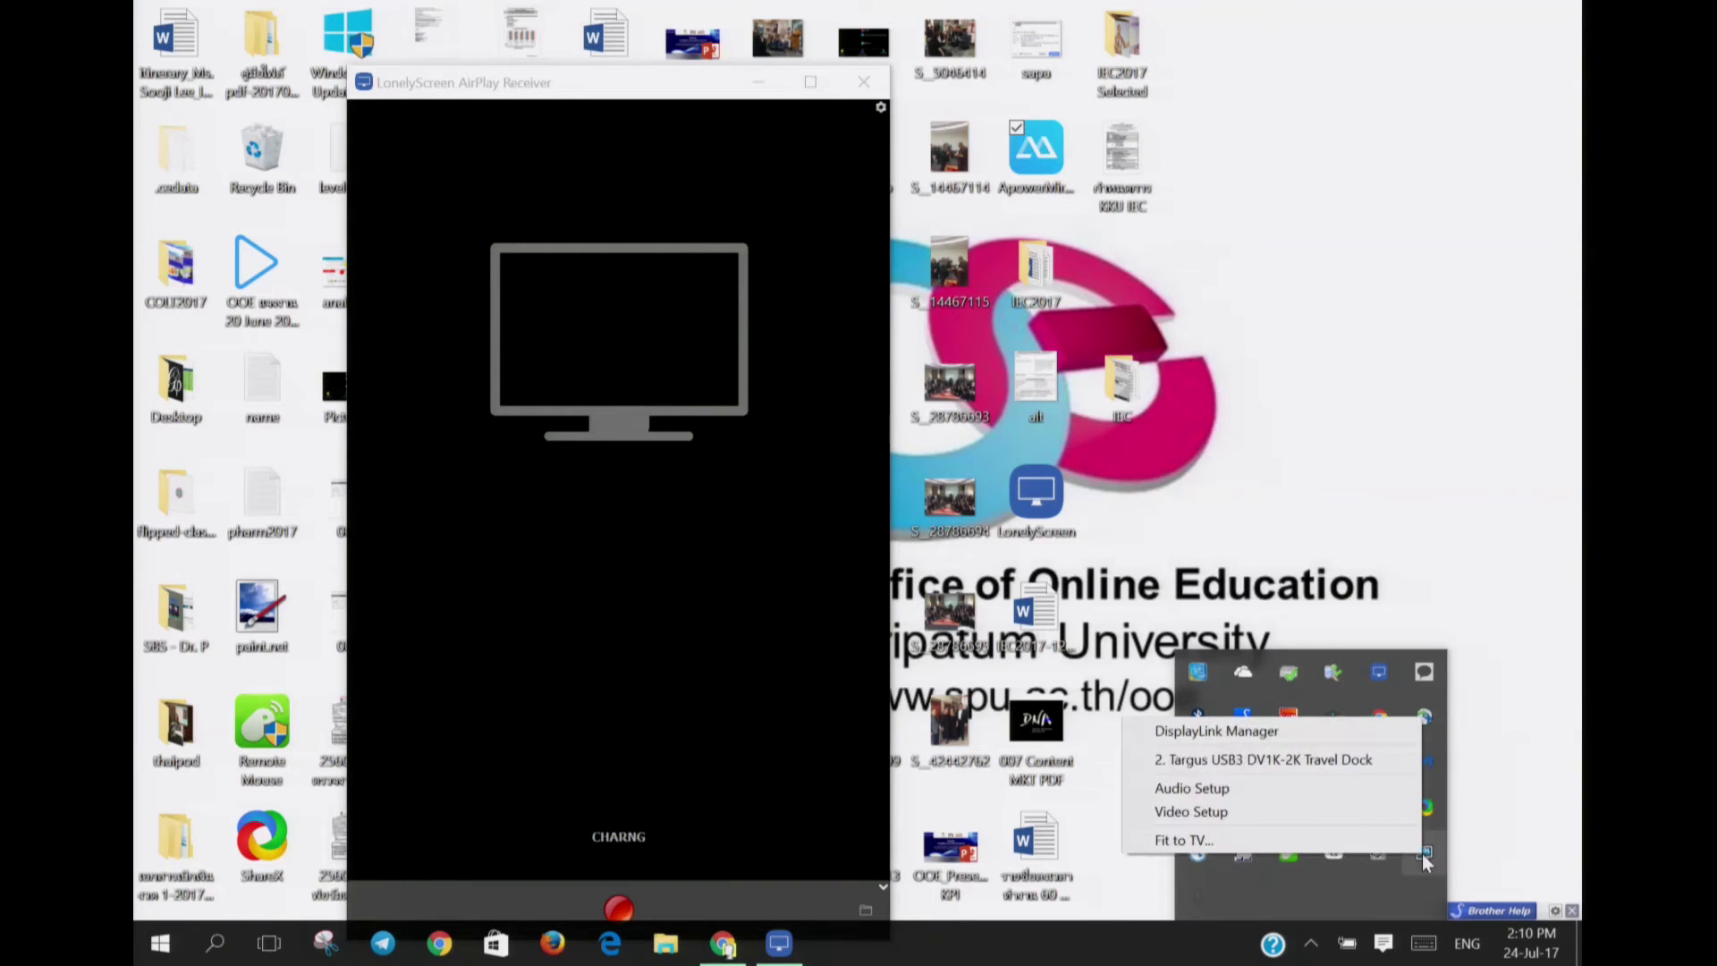
pyautogui.click(1291, 868)
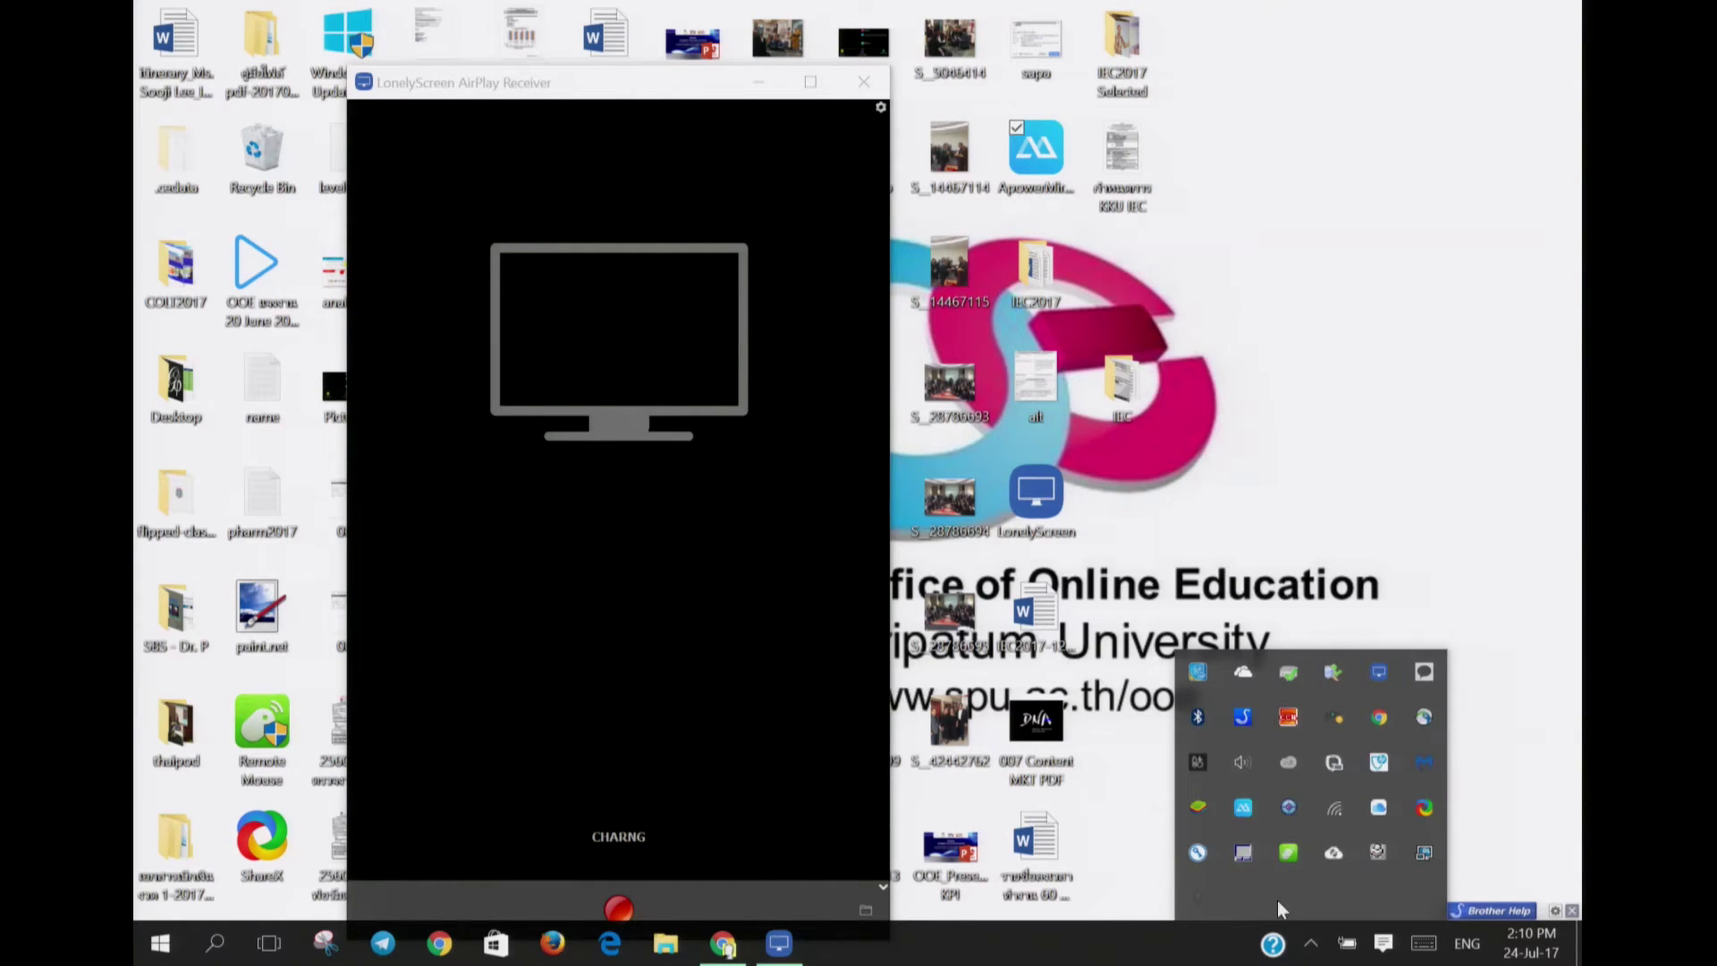
pyautogui.rightClick(1244, 809)
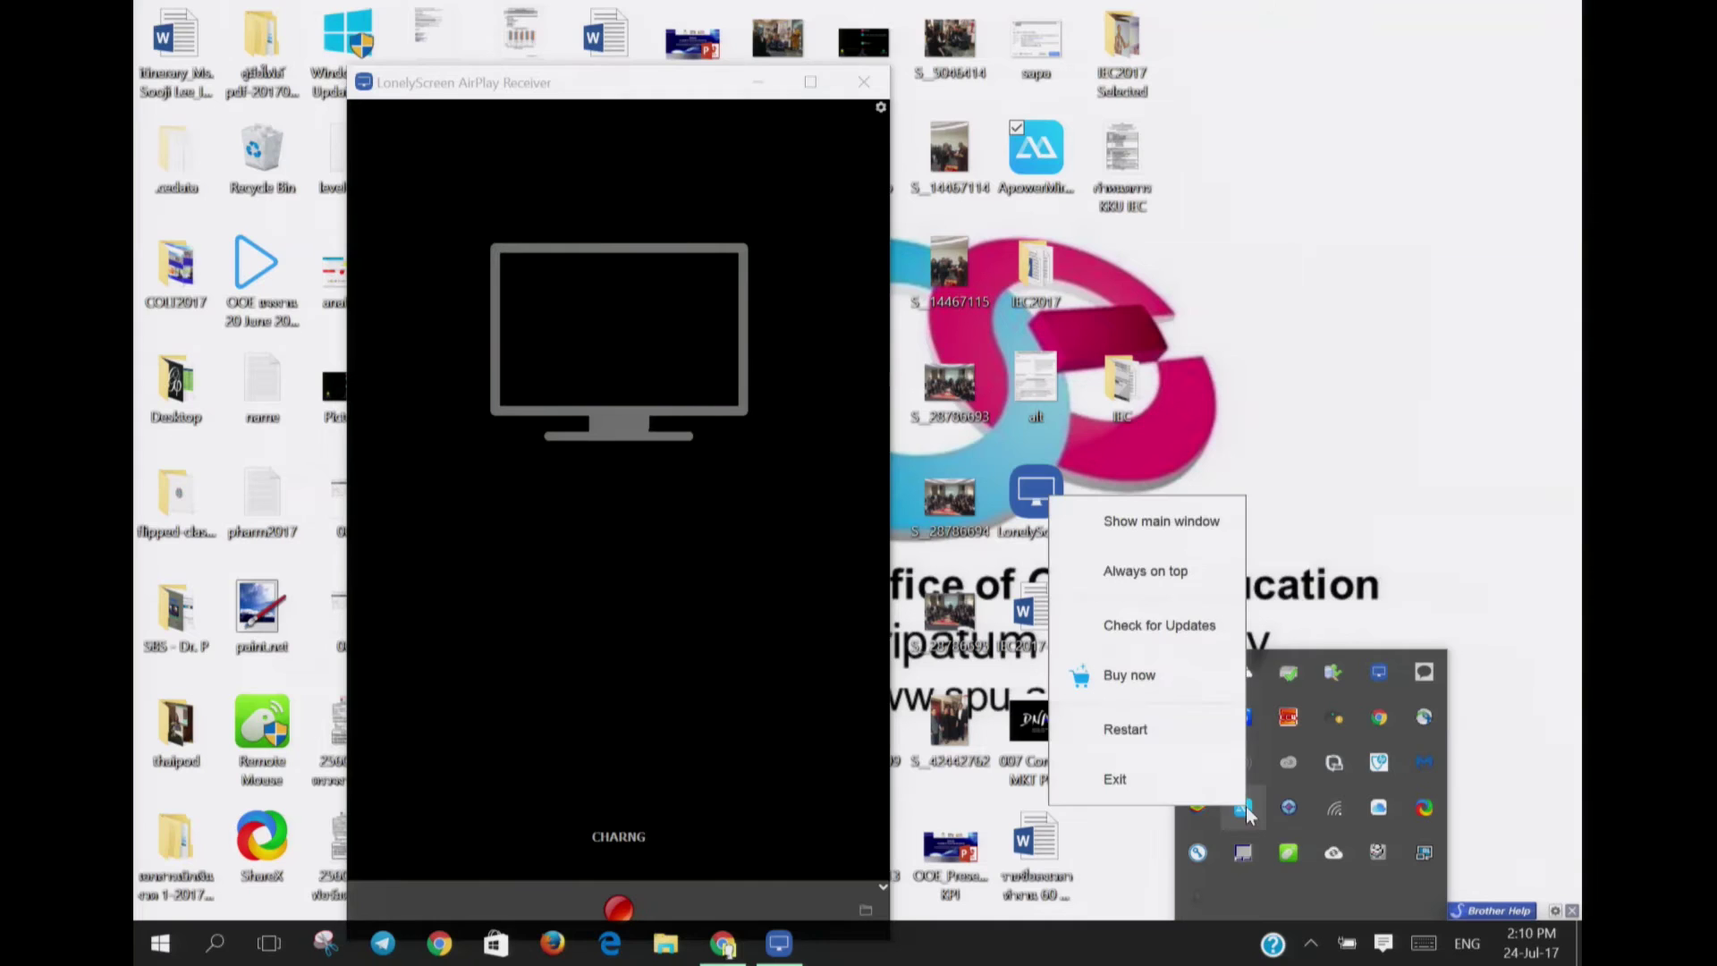
pyautogui.click(1131, 778)
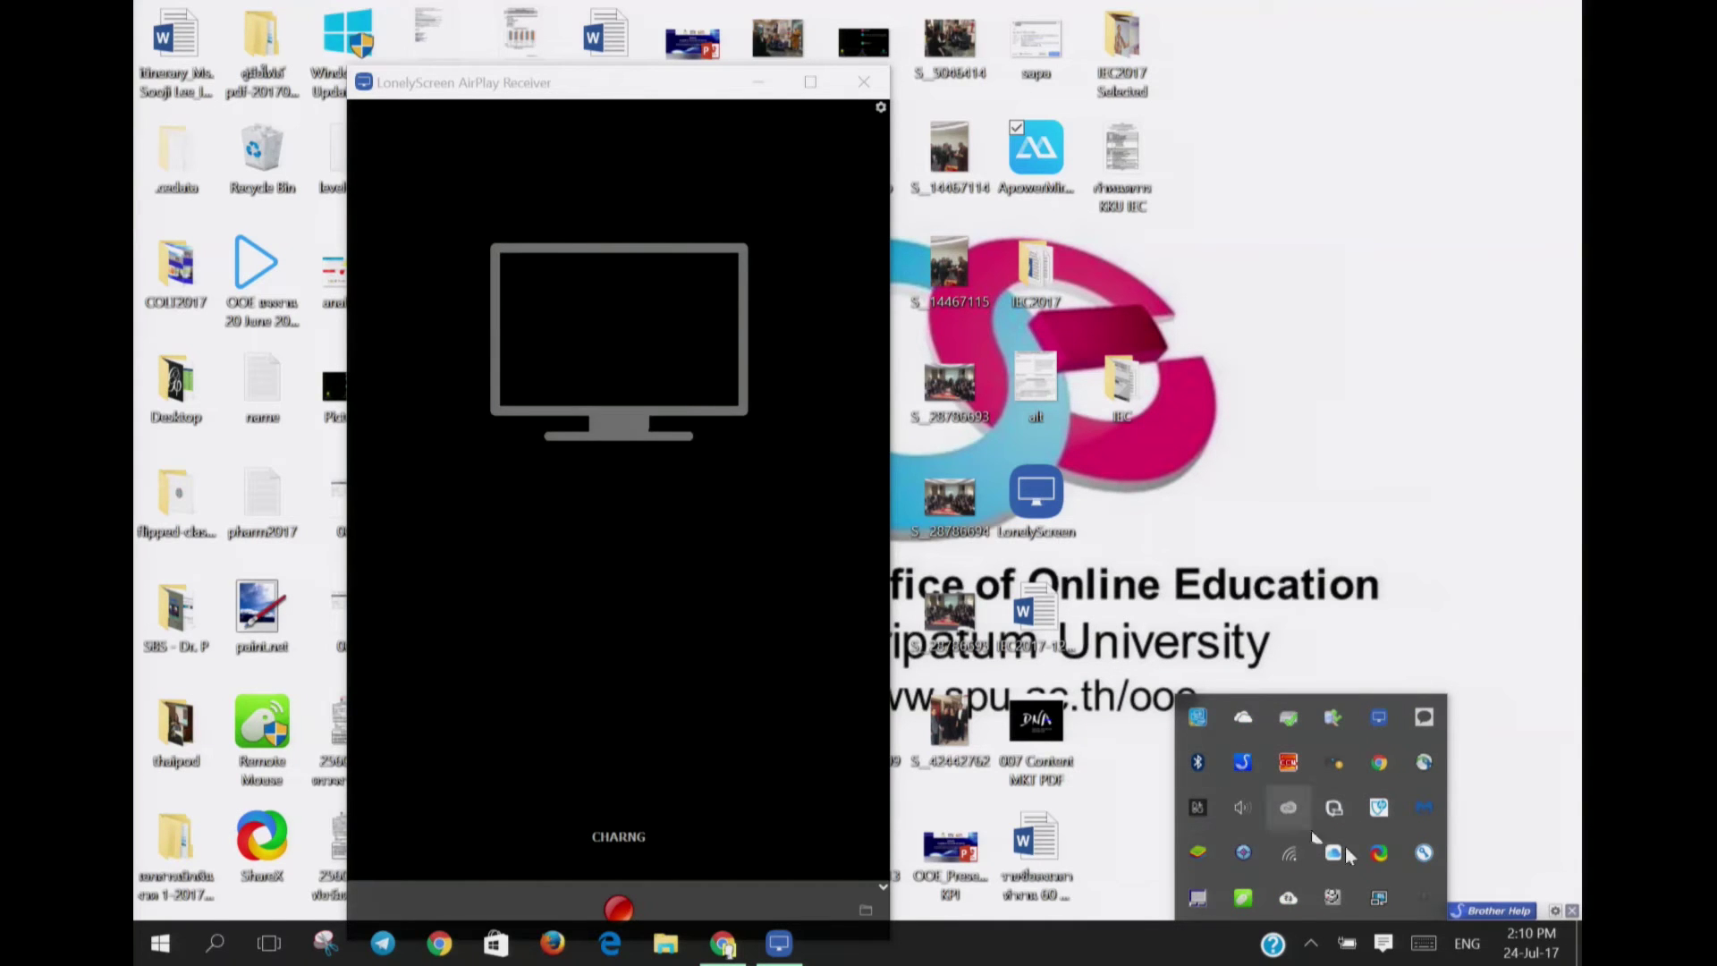
# Step: Exit and relaunch LonelyScreen, and briefly check the mirrored phone camera at full window size
pyautogui.rightClick(1380, 725)
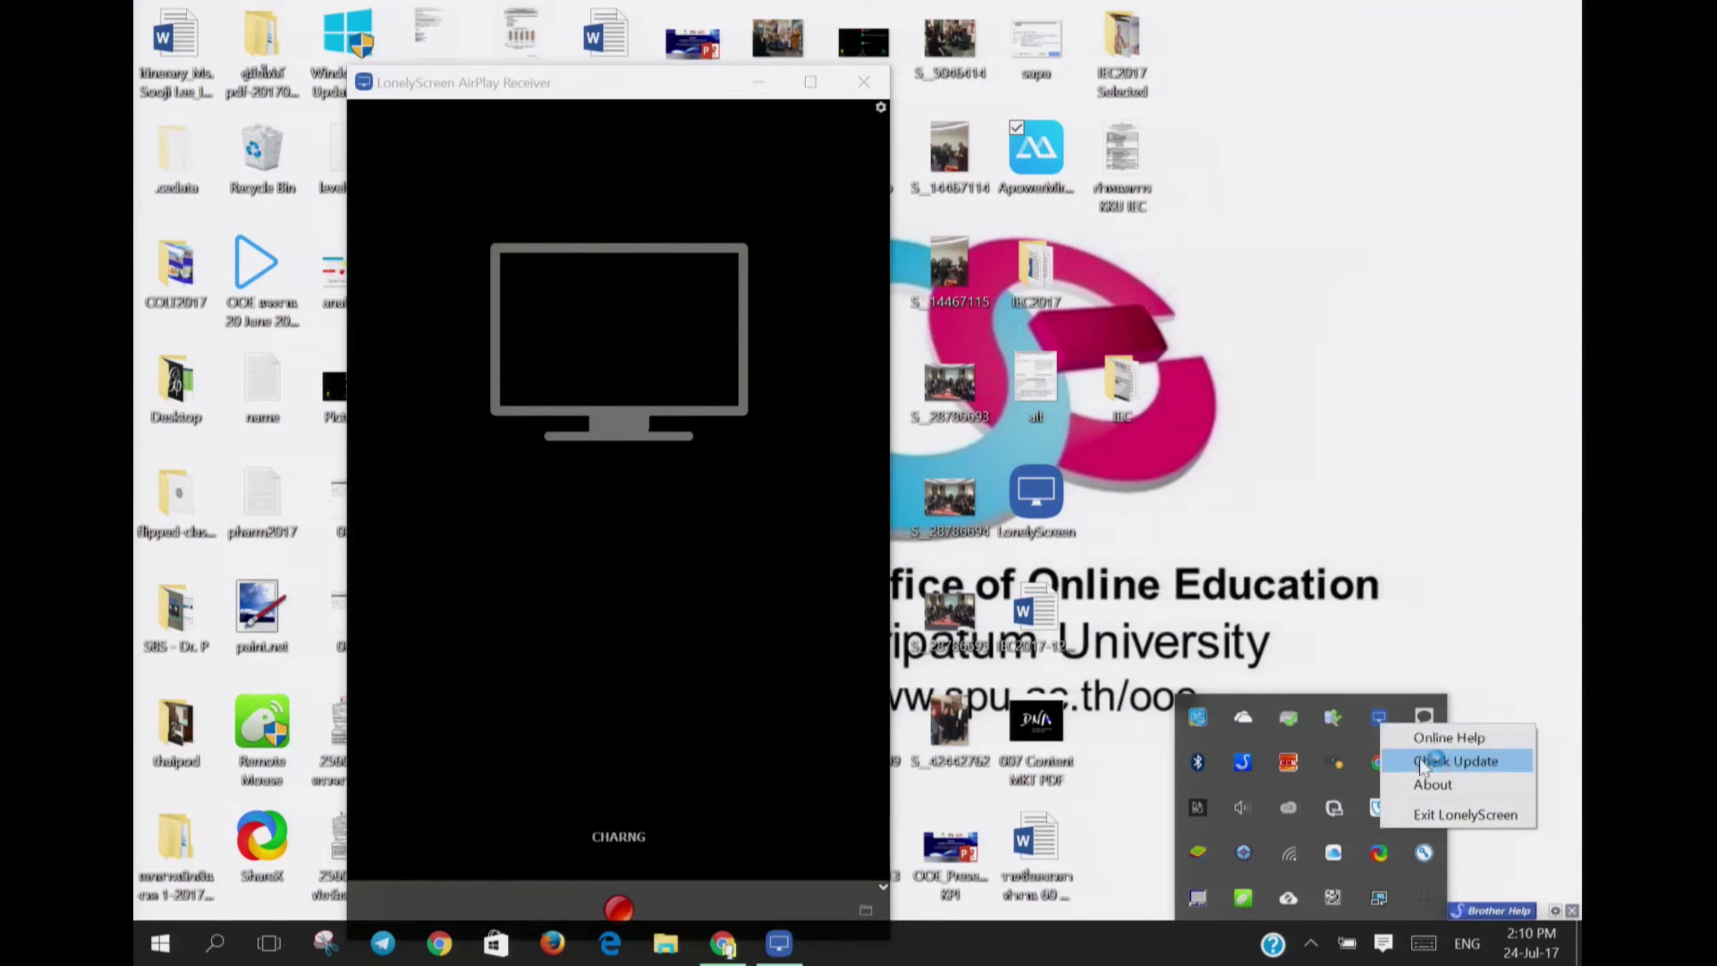
pyautogui.click(1466, 814)
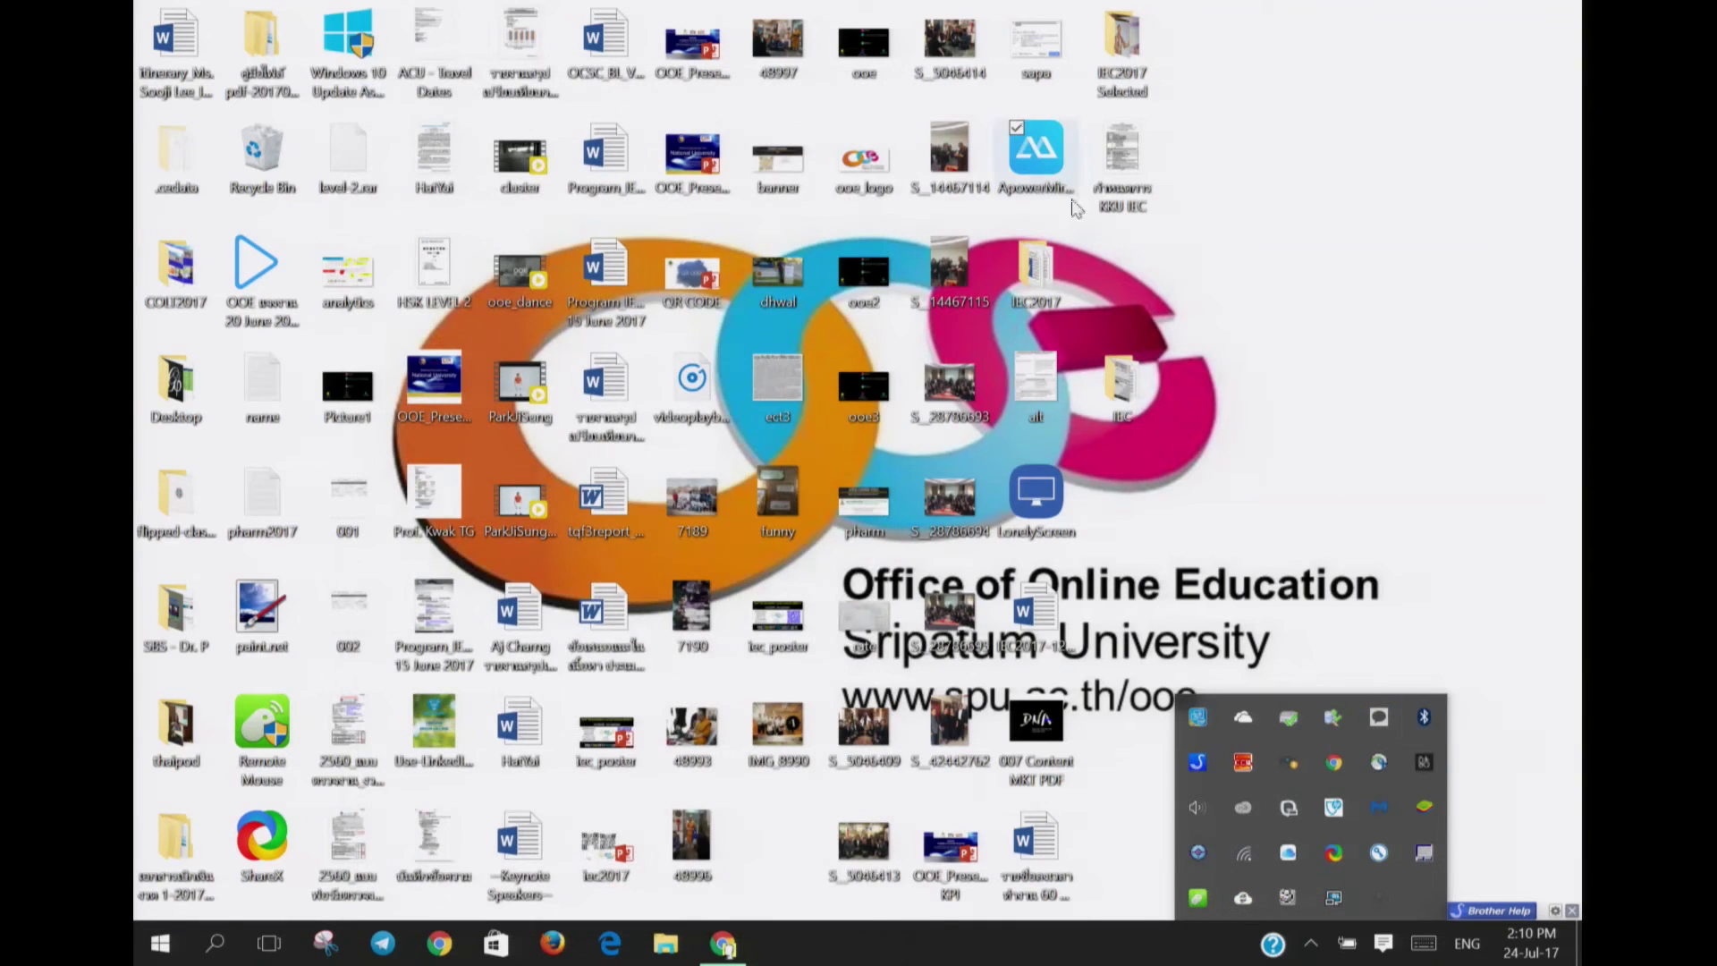
pyautogui.click(1035, 501)
pyautogui.doubleClick(1038, 505)
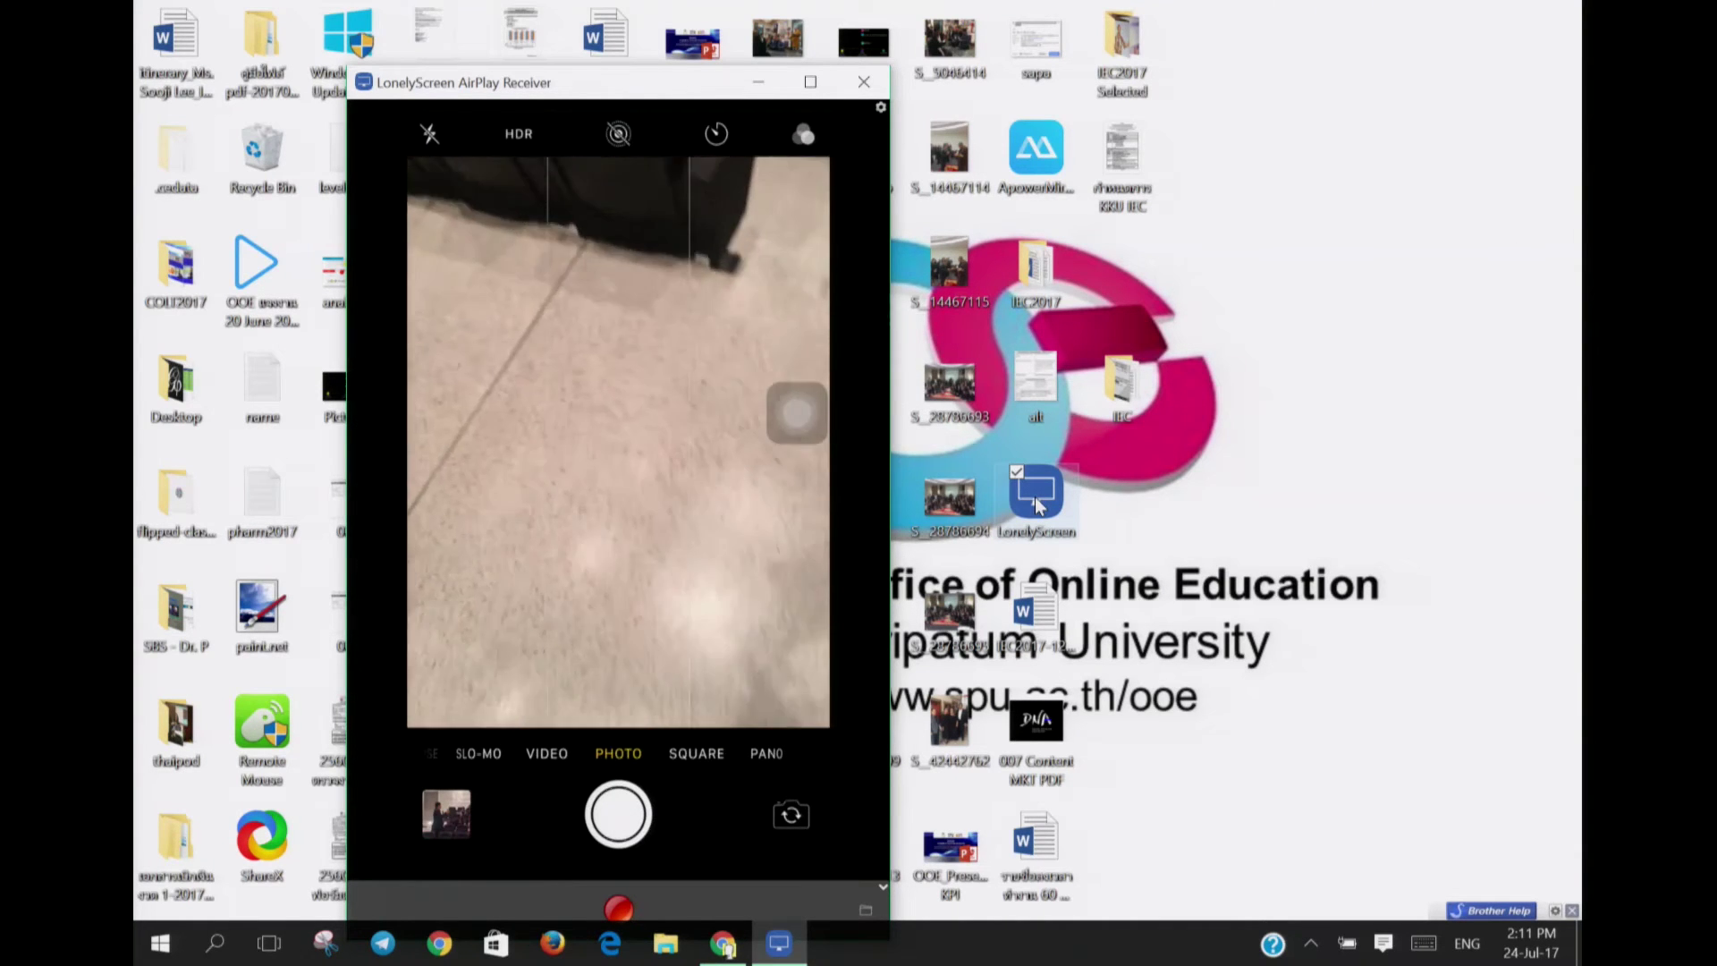
pyautogui.click(809, 83)
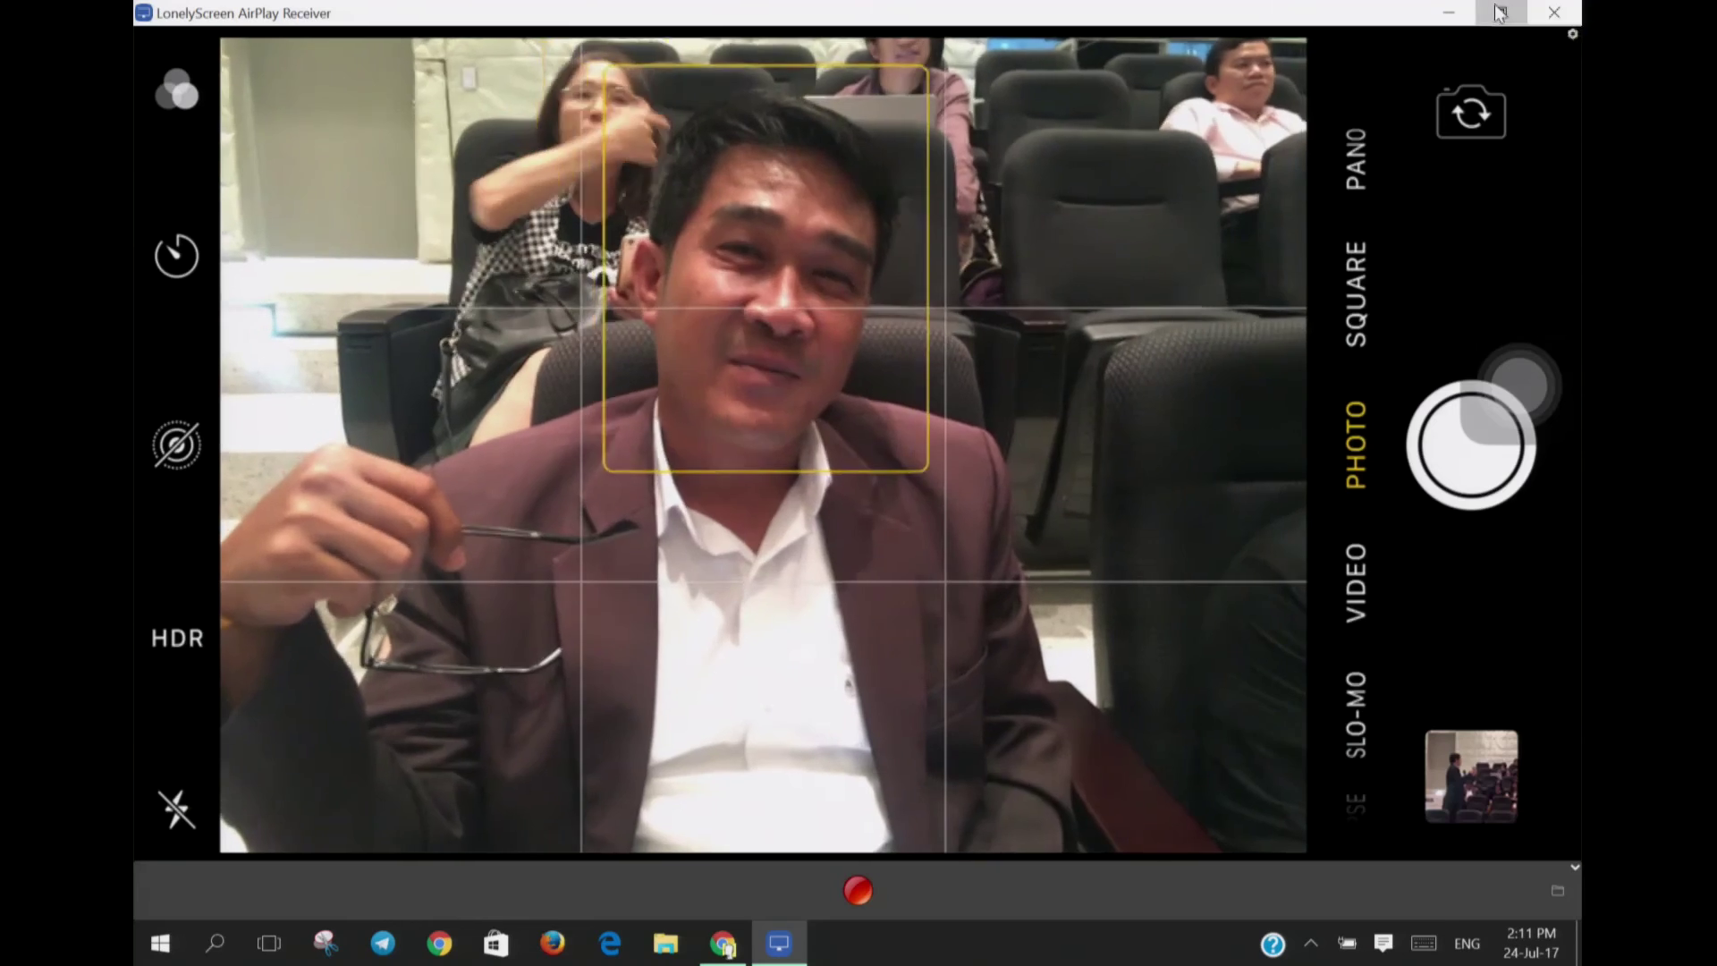
pyautogui.click(1499, 12)
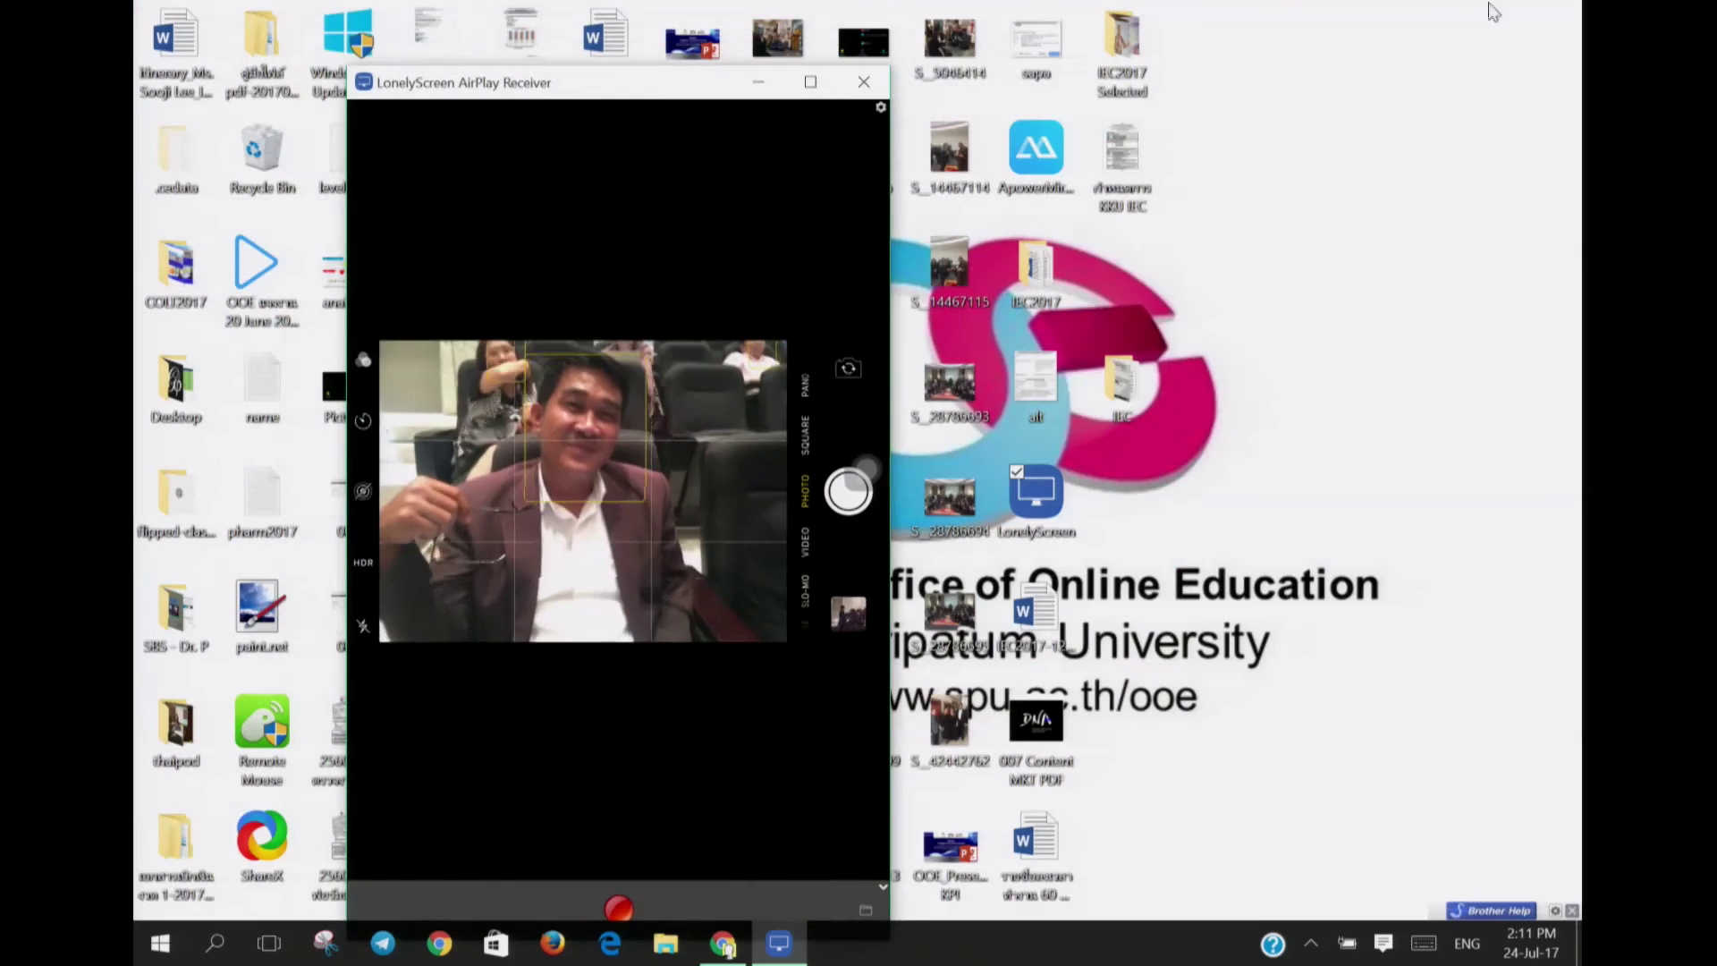
# Step: Switch to Chrome and start a ViewedIt recording that shares the entire screen
pyautogui.click(723, 943)
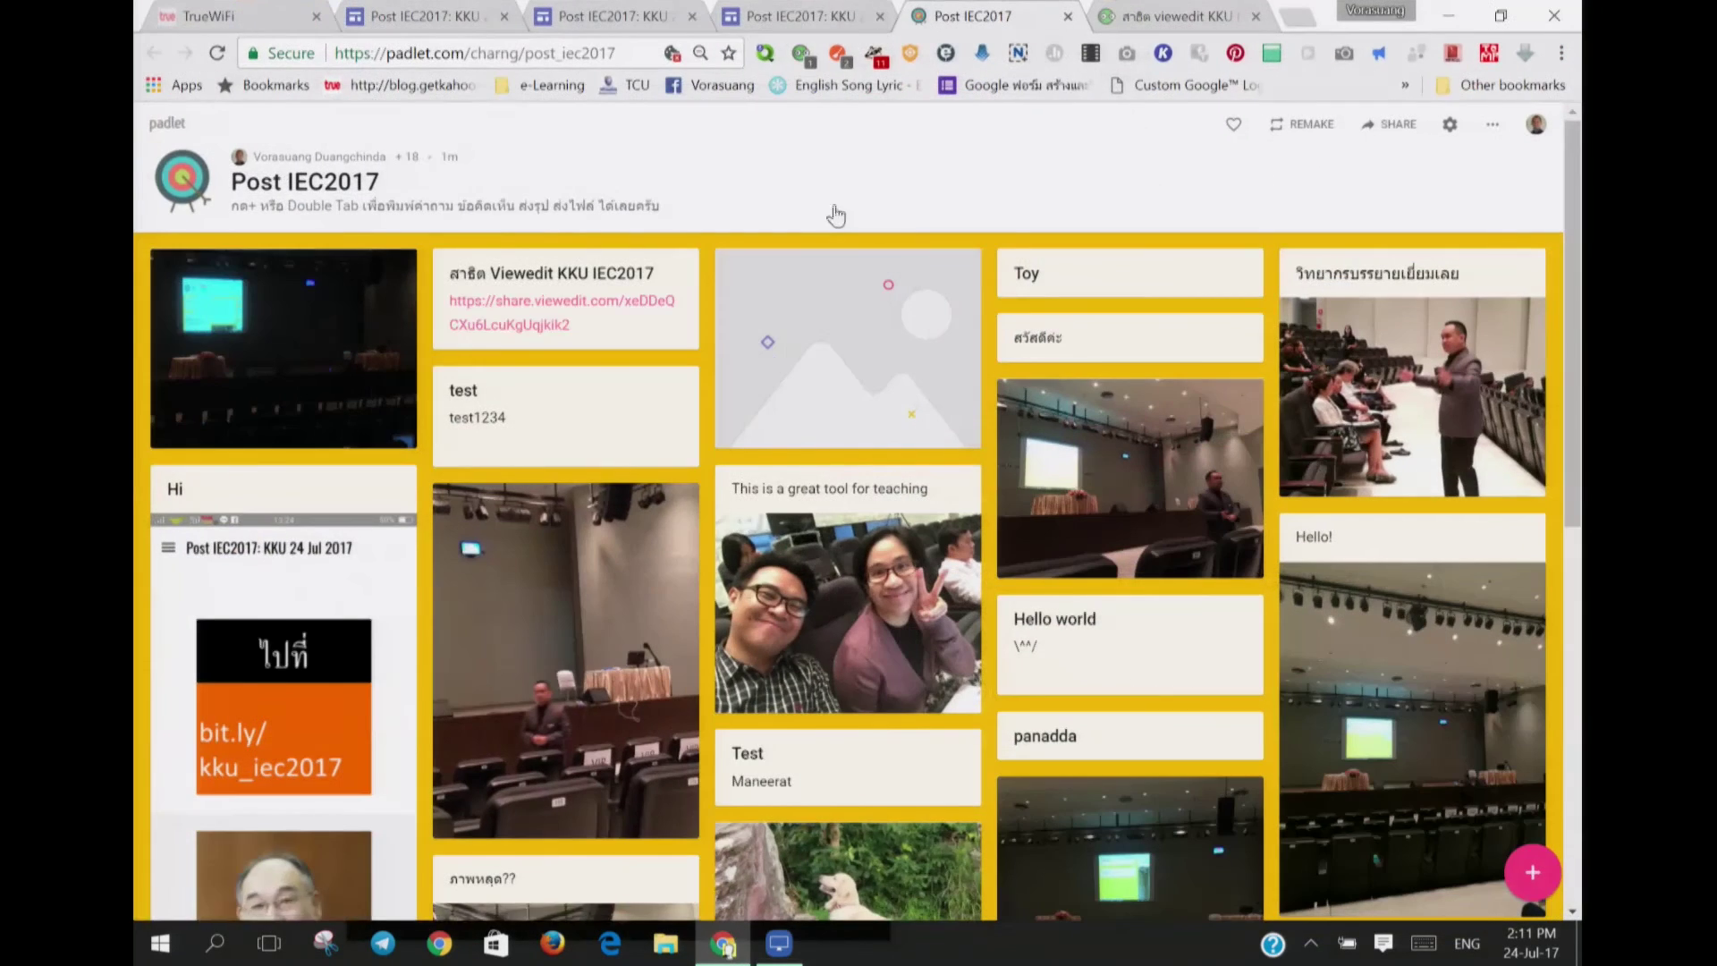
pyautogui.click(800, 53)
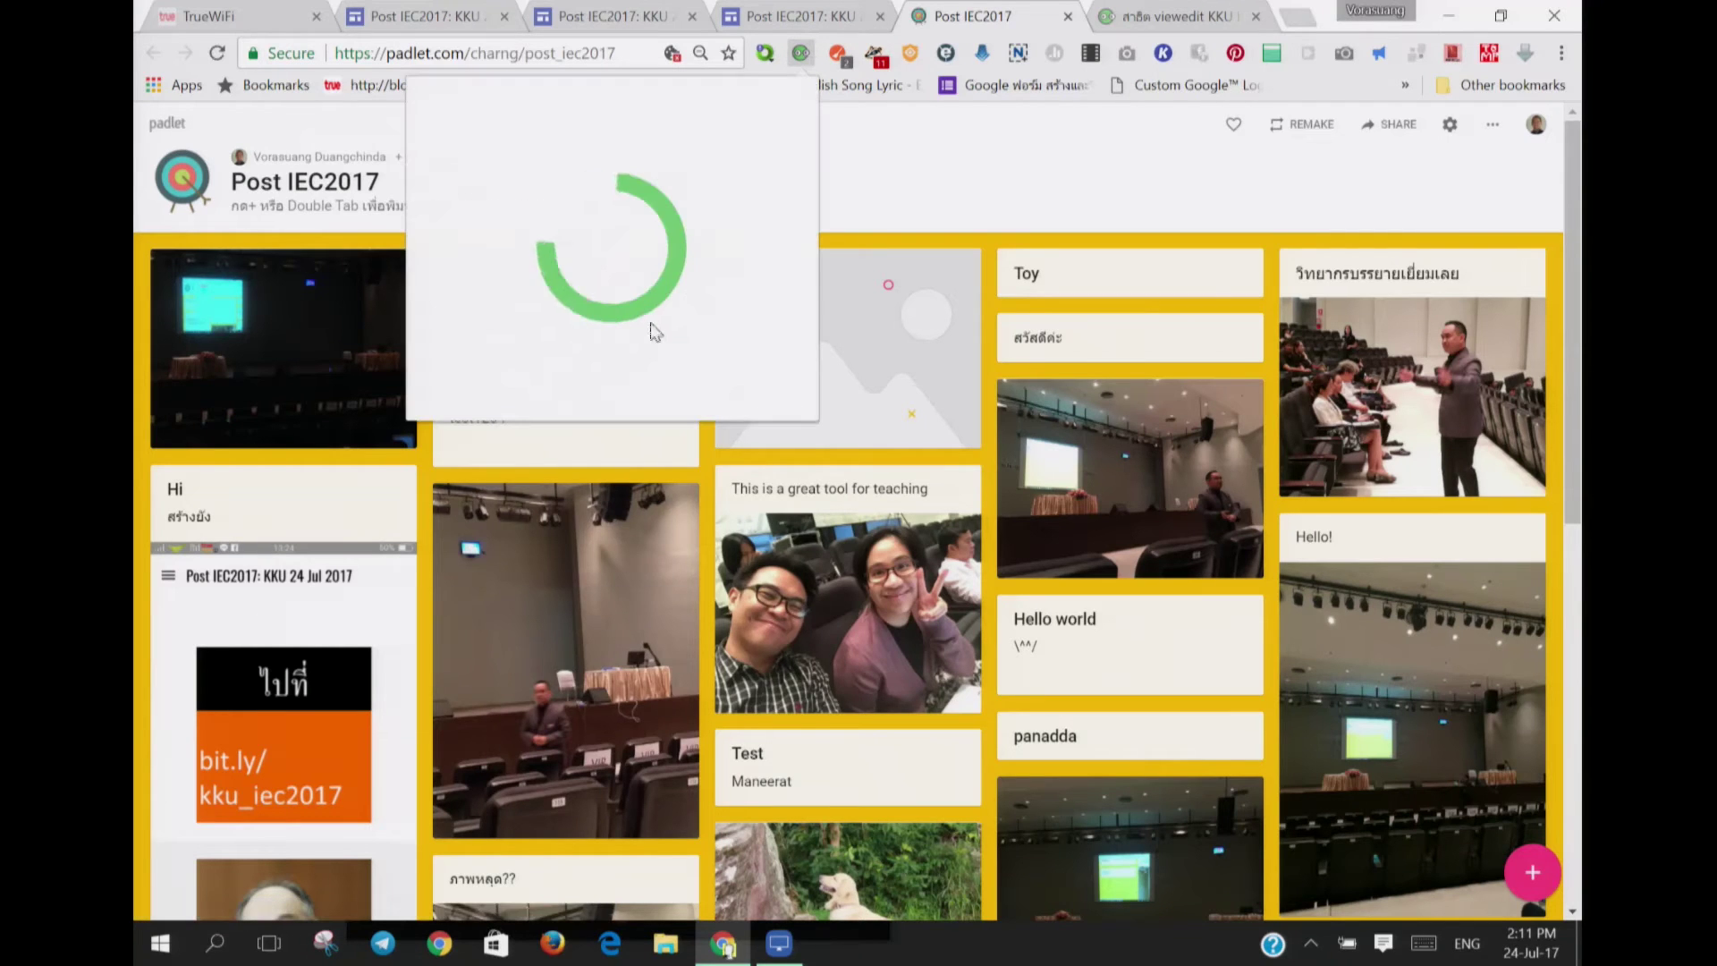
pyautogui.click(617, 124)
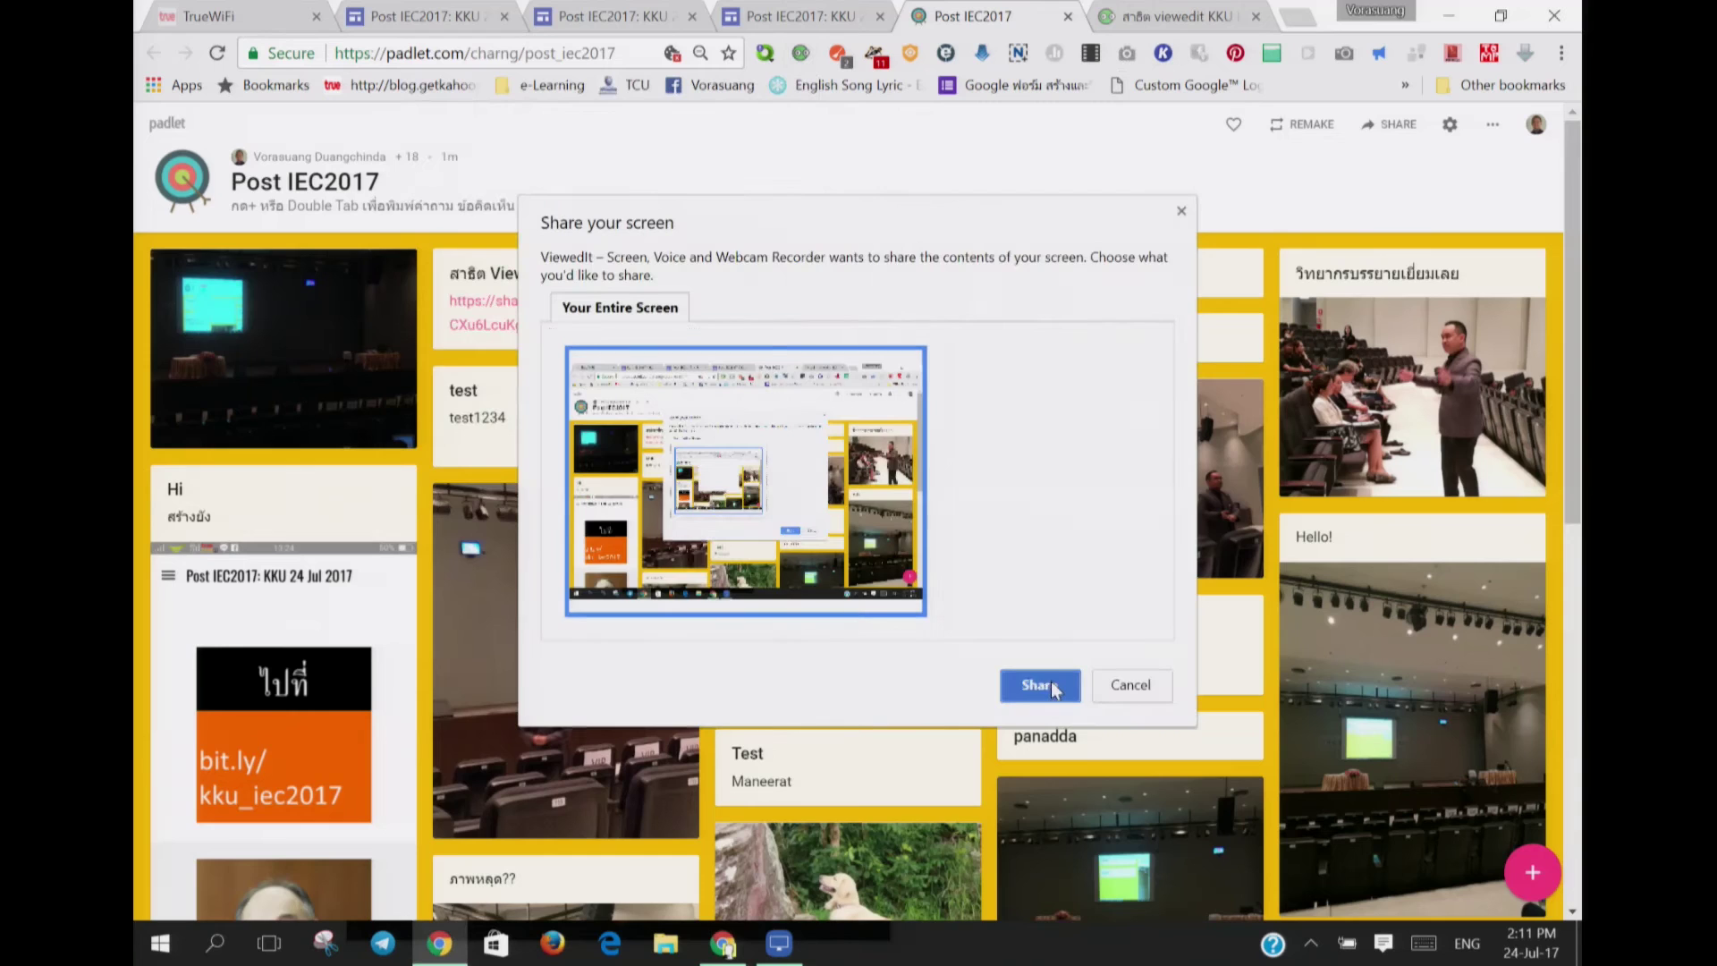
pyautogui.click(1040, 685)
# Step: Bring the LonelyScreen phone view forward from behind the browser, maximize it and hide the screen-sharing notice
pyautogui.click(1446, 11)
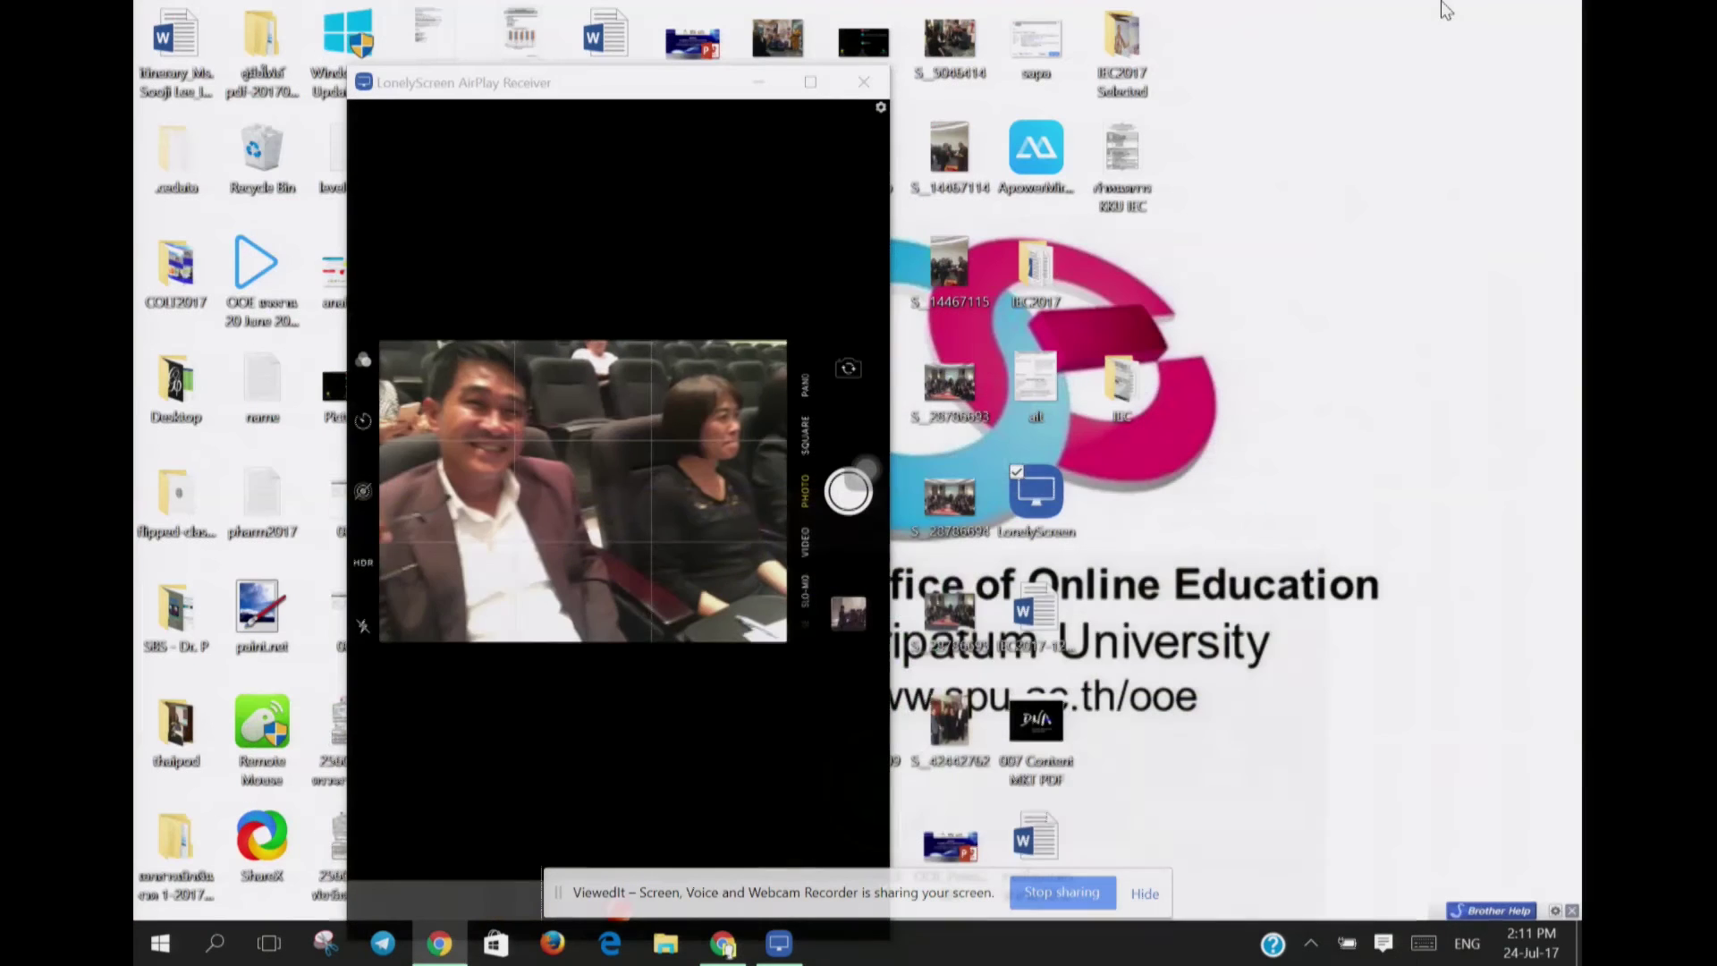
pyautogui.click(812, 83)
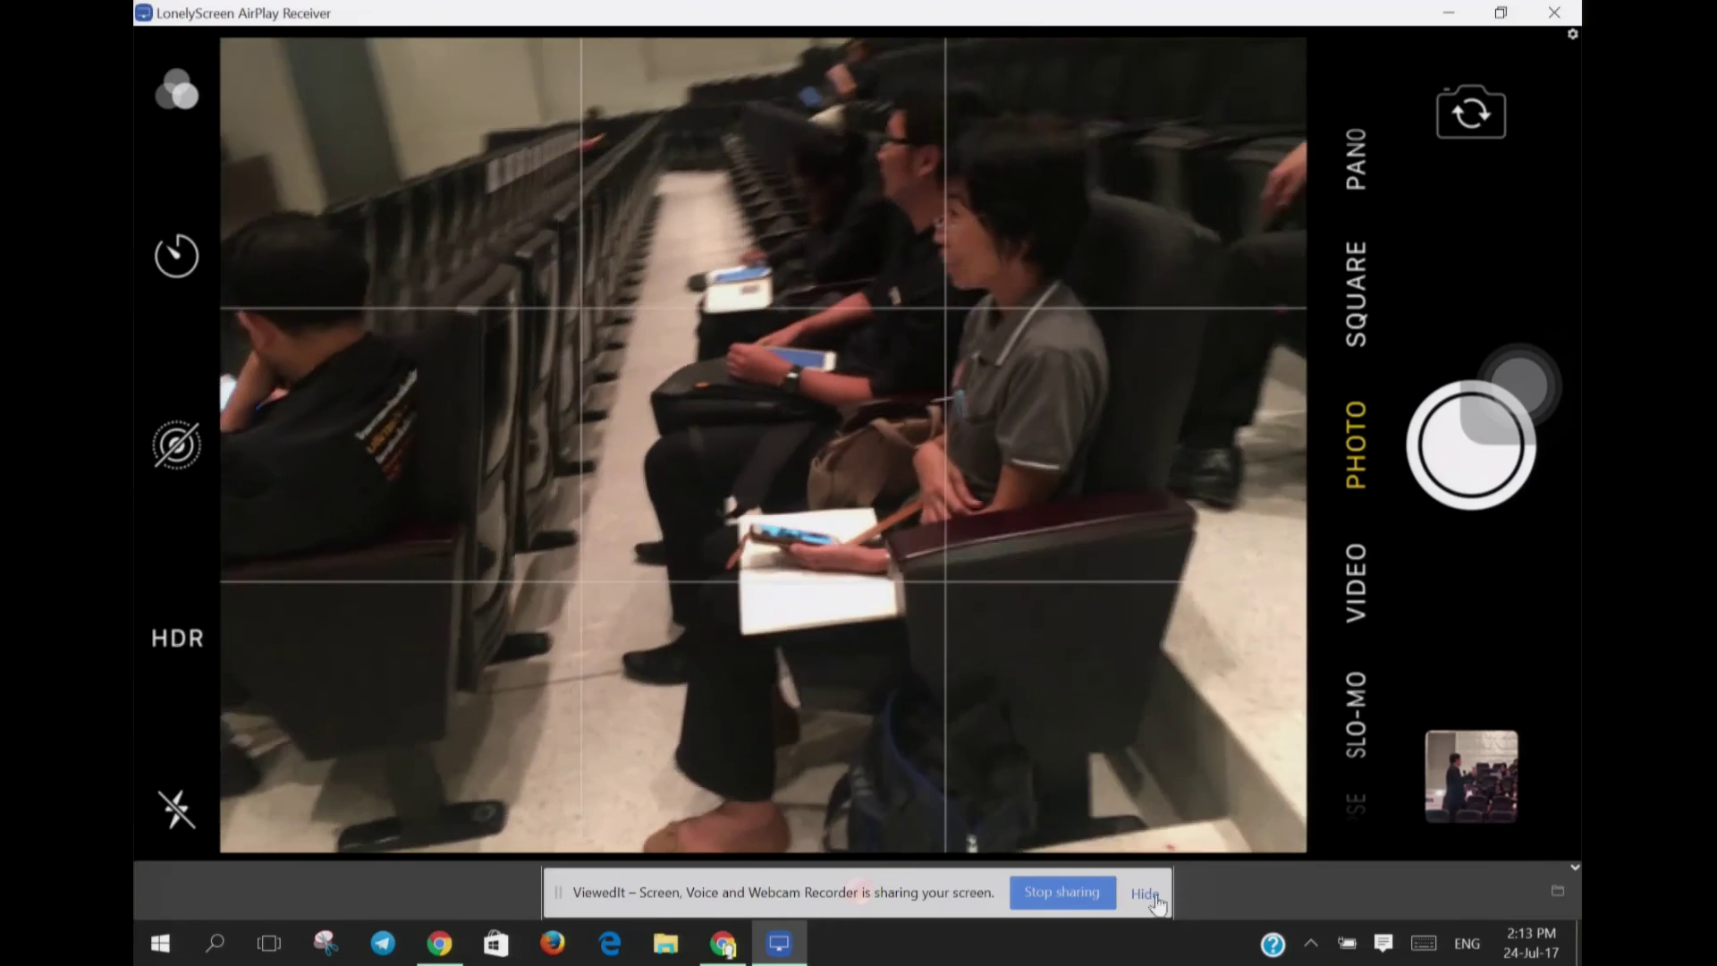
pyautogui.click(1144, 892)
# Step: Switch to Chrome and examine section 5 of the TEL page, covering programs that mirror a phone to a PC
pyautogui.click(726, 946)
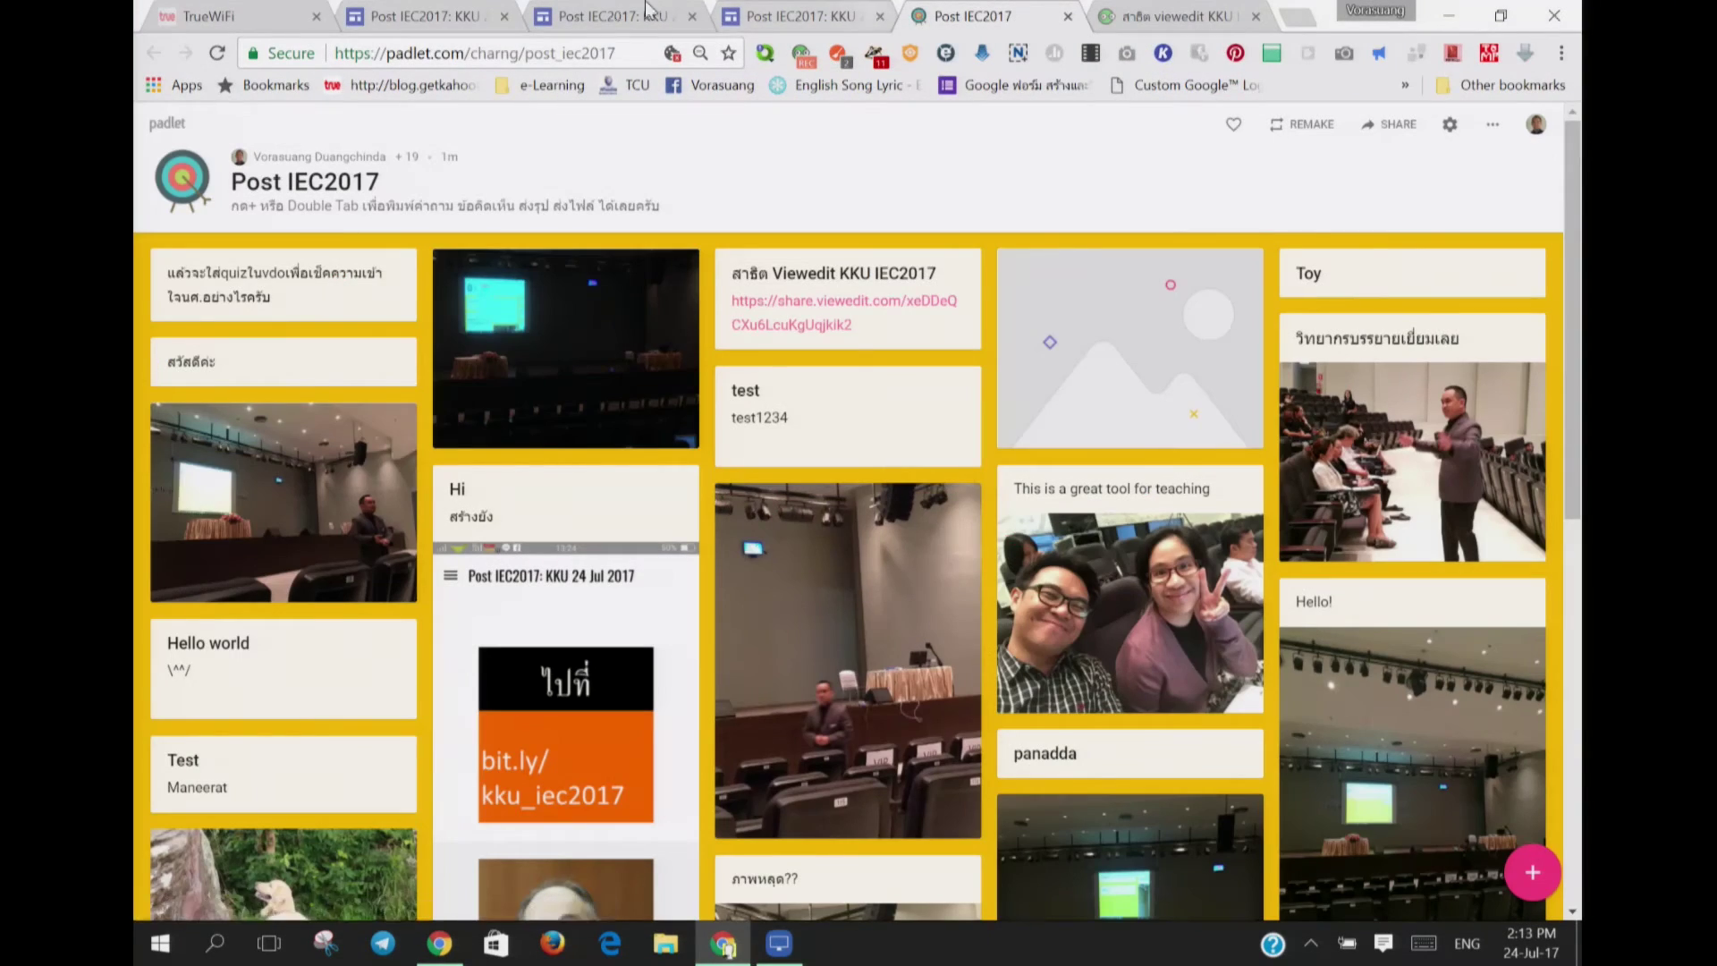
pyautogui.click(613, 16)
pyautogui.scroll(-20, 951, 566)
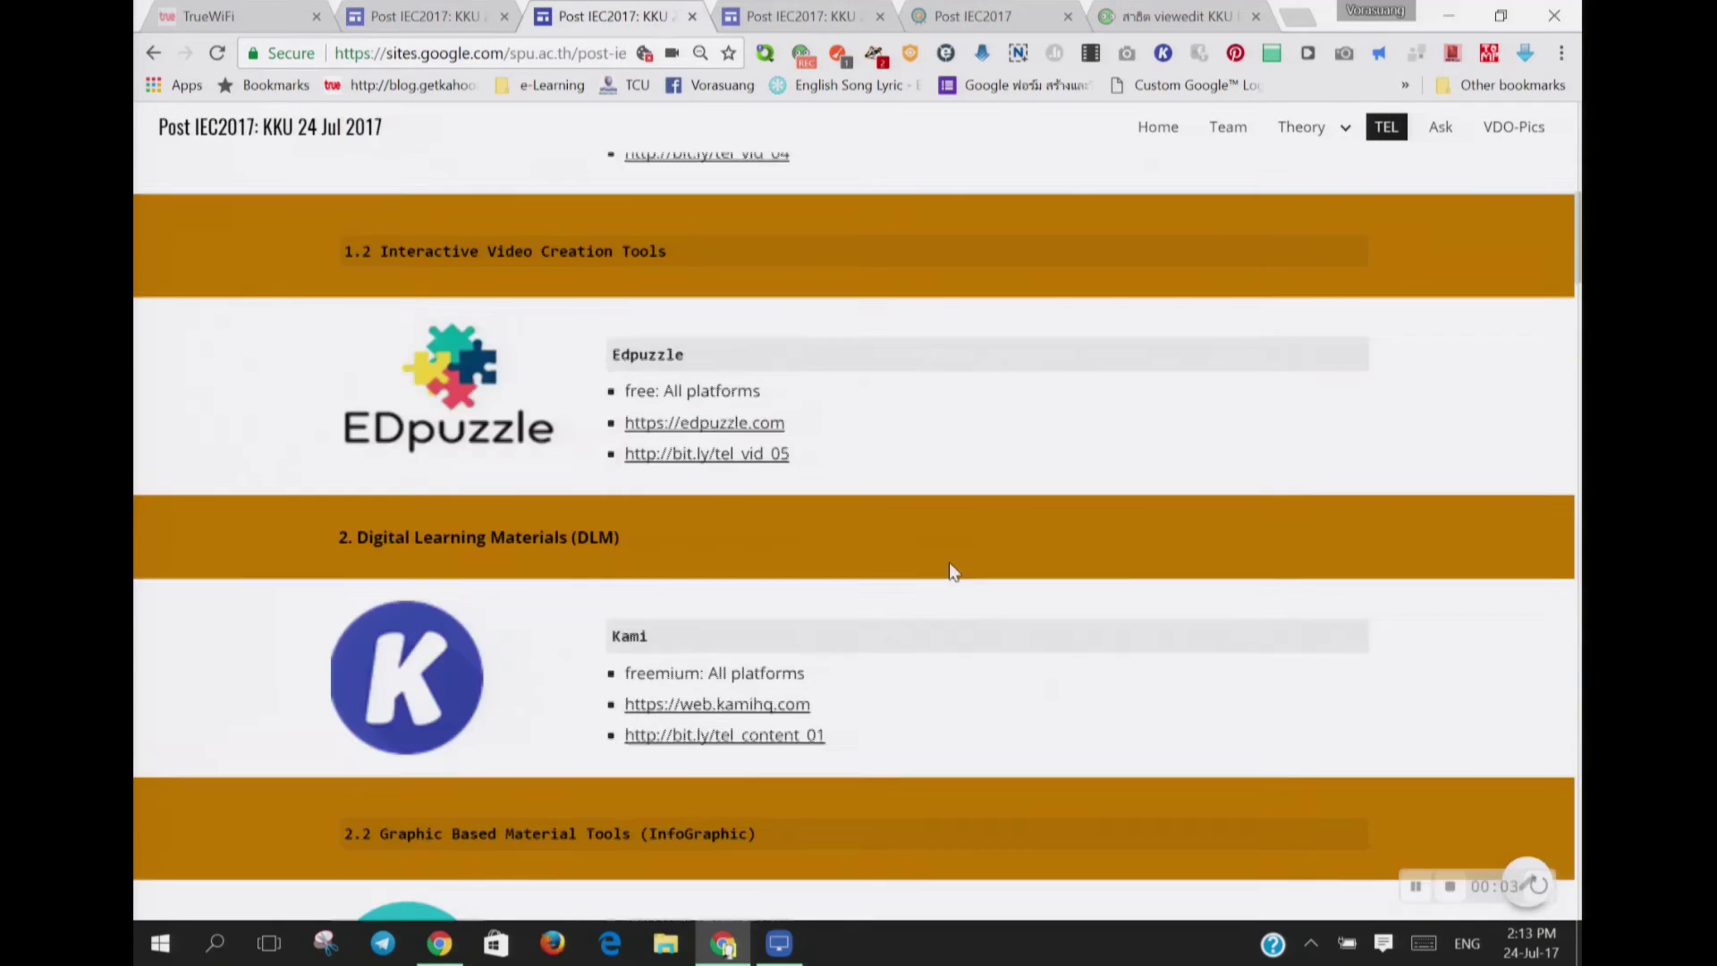
pyautogui.scroll(-5, 948, 561)
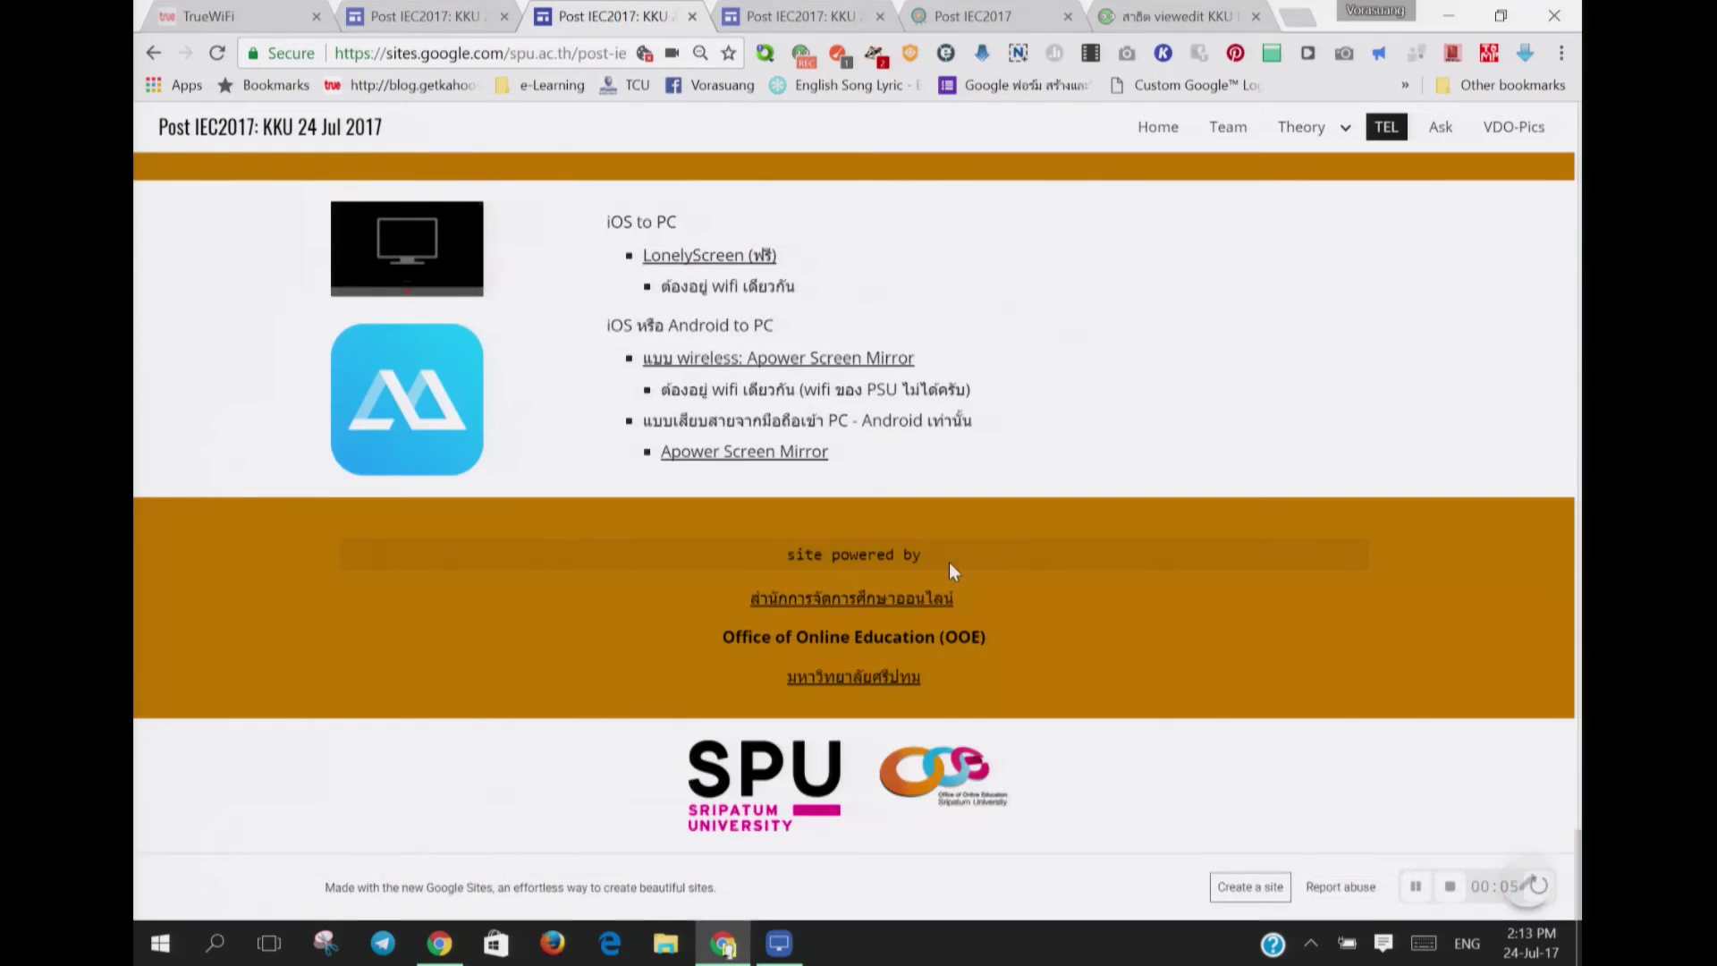
pyautogui.scroll(5, 948, 561)
pyautogui.scroll(-2, 948, 562)
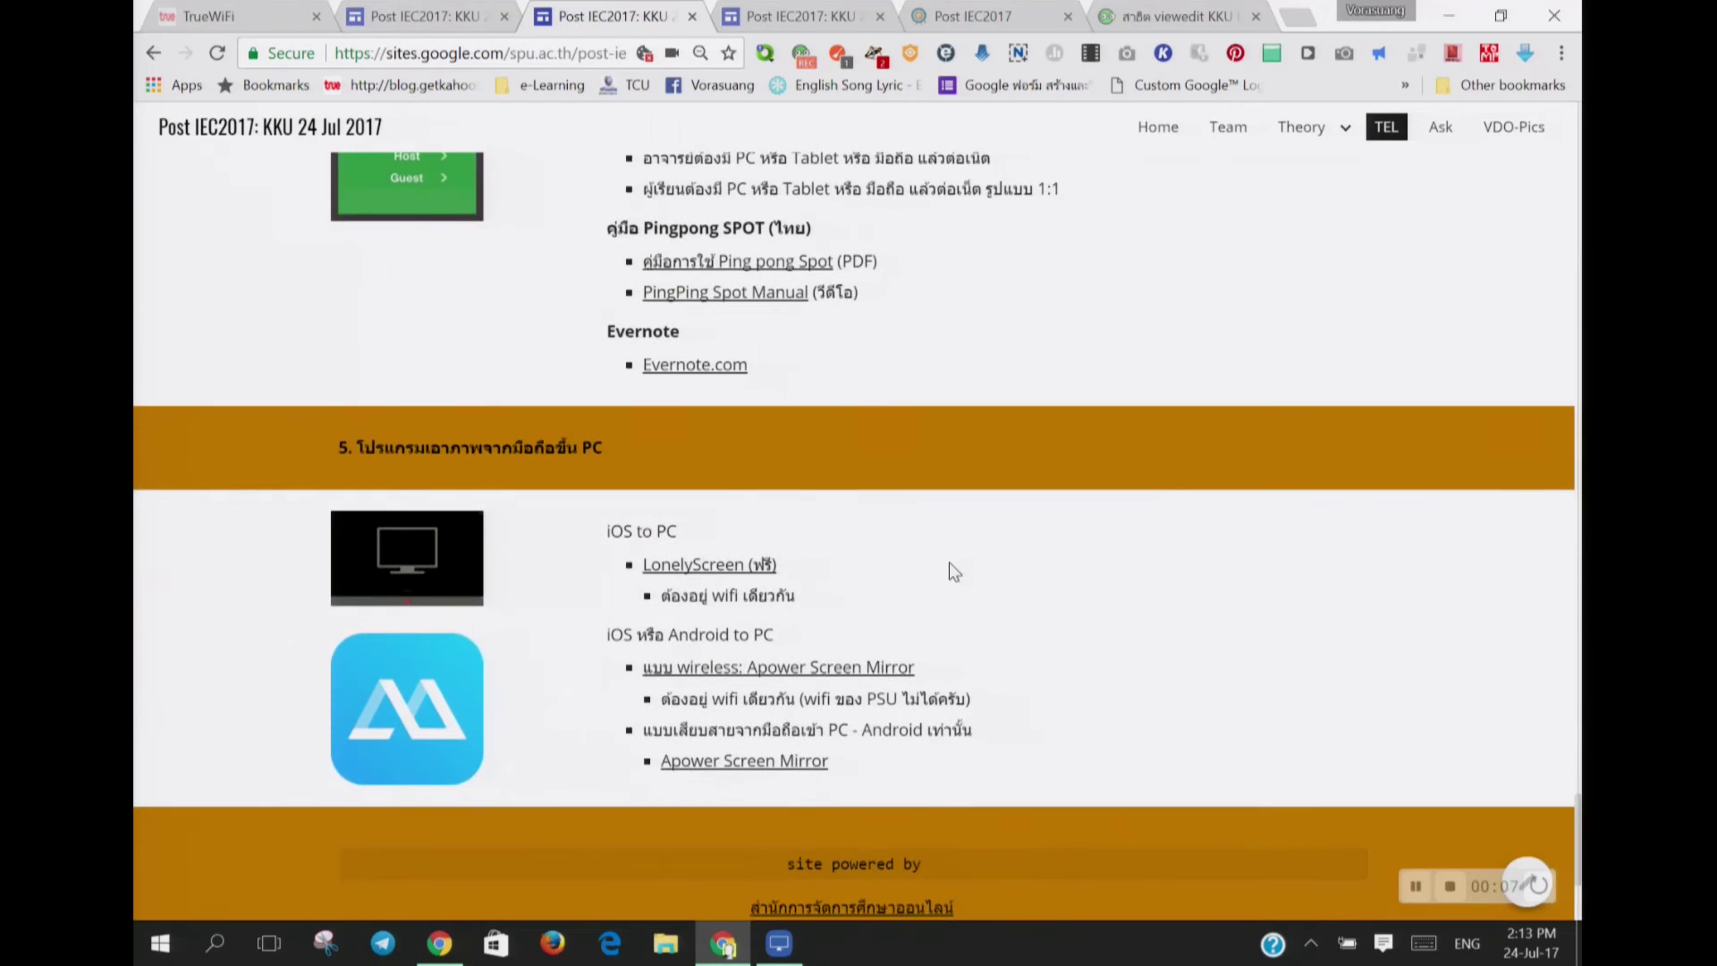
pyautogui.hotkey('ctrl', '+')
pyautogui.hotkey('ctrl', '+')
pyautogui.hotkey('ctrl', '+')
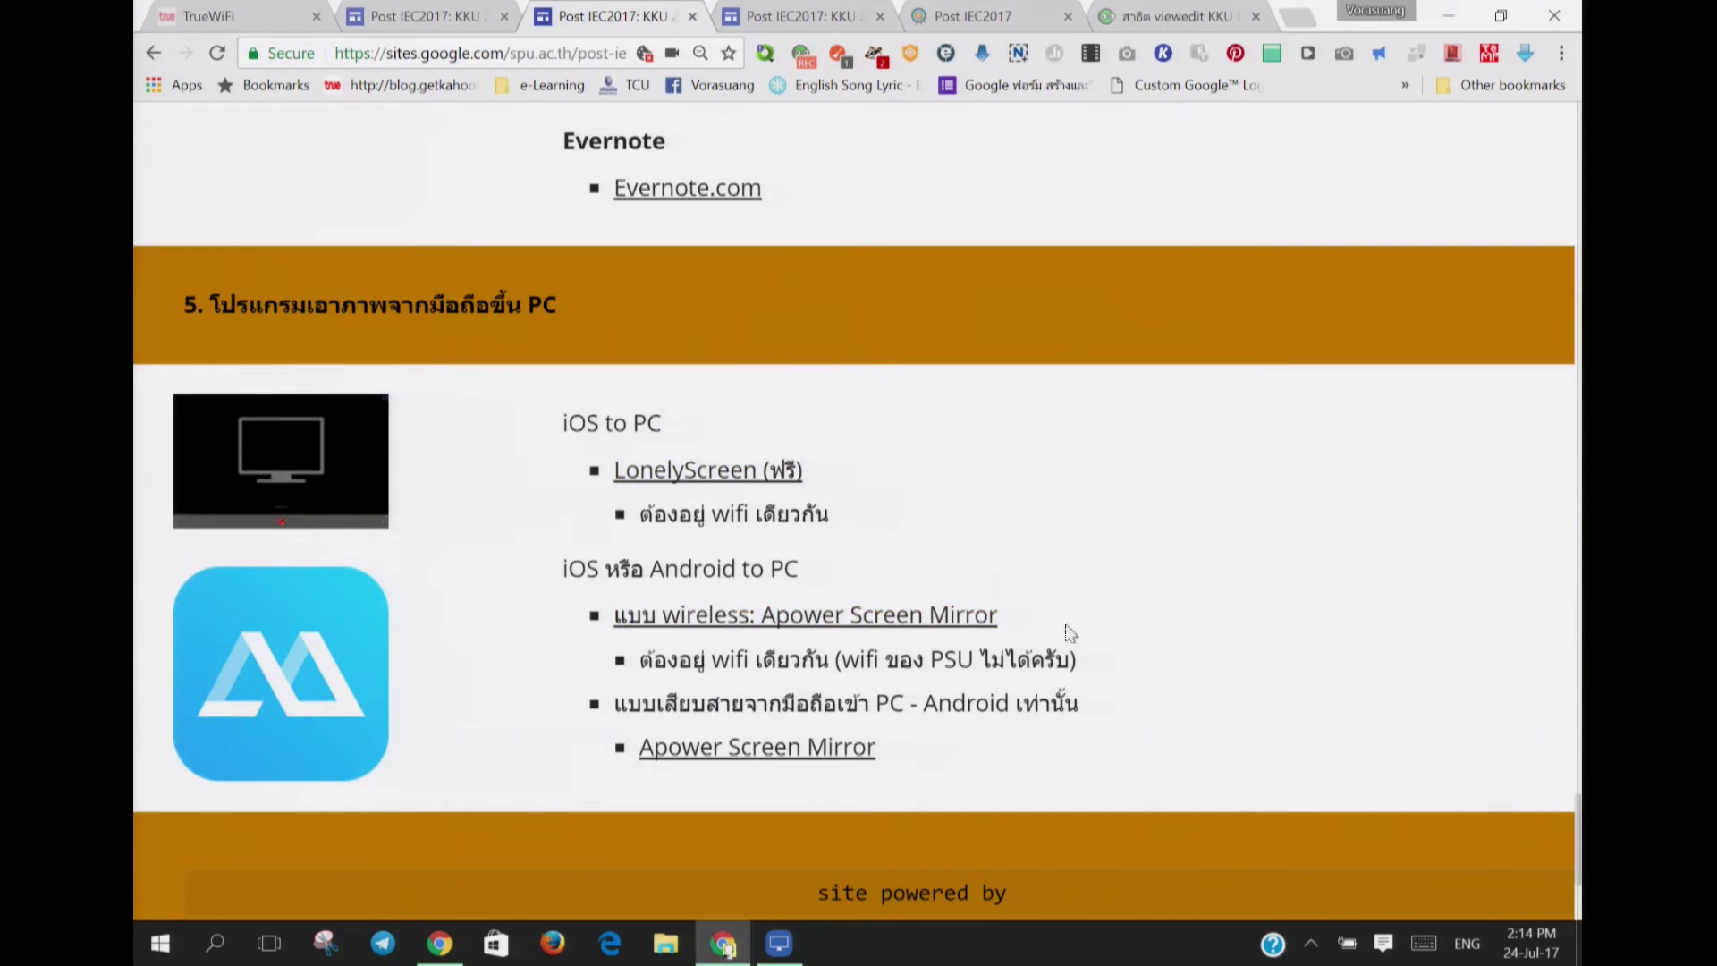
pyautogui.scroll(-1, 1125, 628)
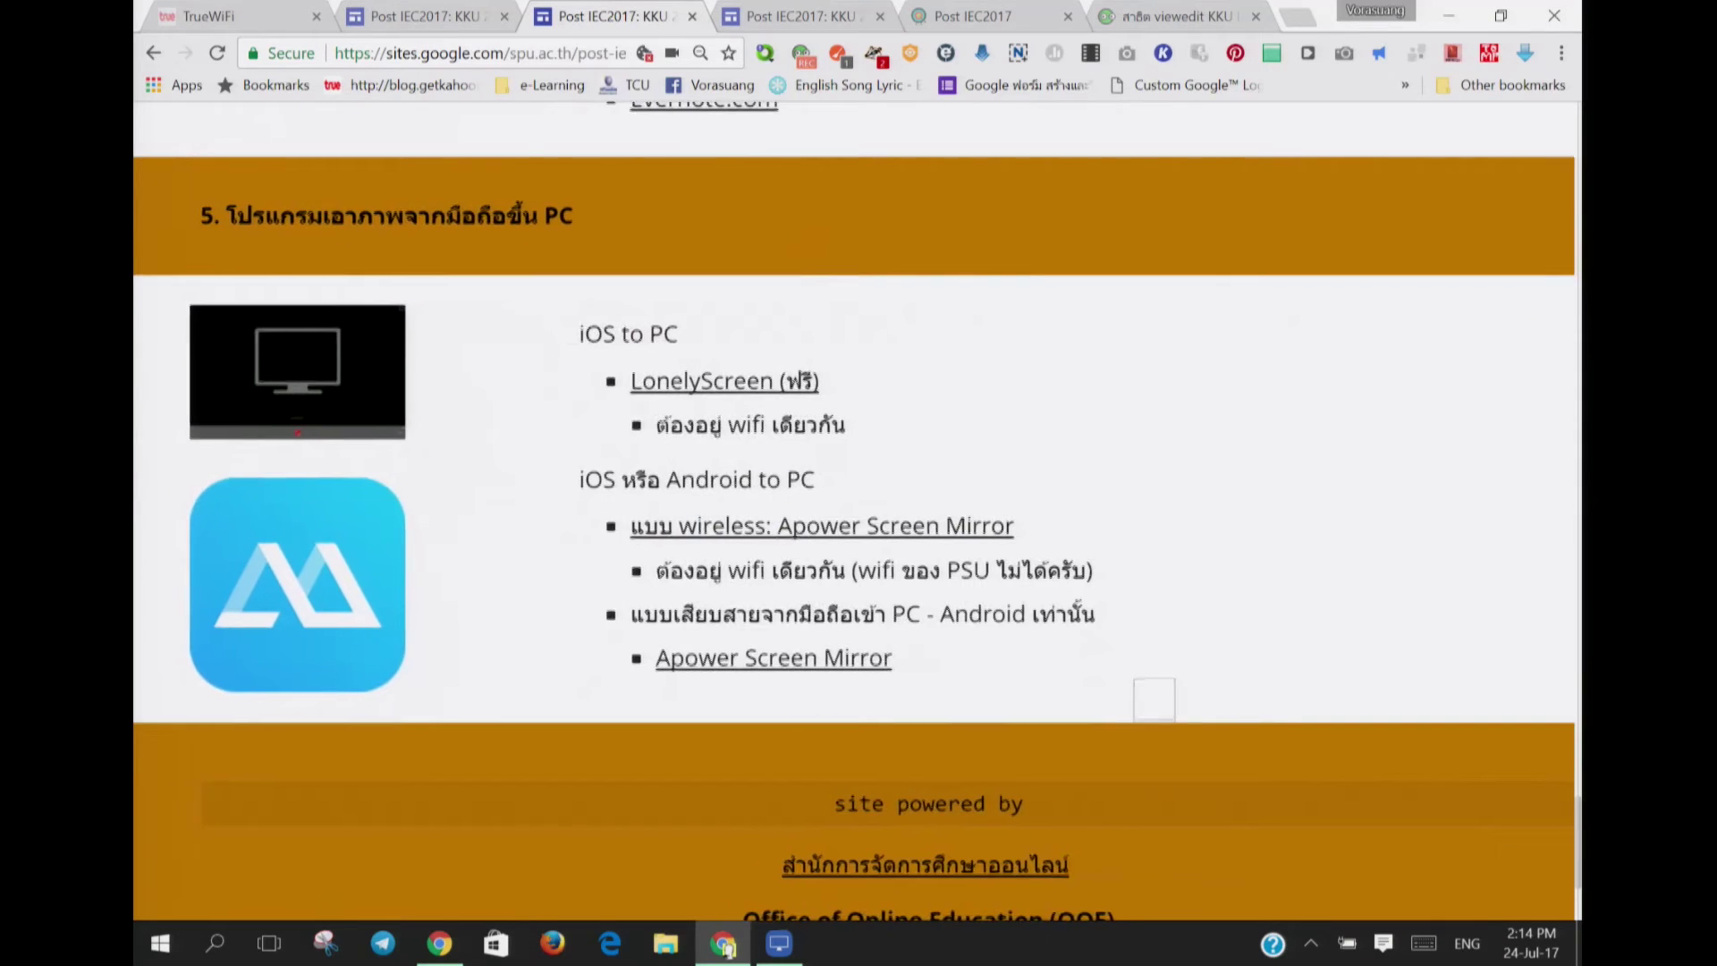
pyautogui.hotkey('ctrl', '-')
pyautogui.hotkey('ctrl', '-')
pyautogui.scroll(1, 857, 514)
pyautogui.scroll(-3, 857, 514)
pyautogui.hotkey('ctrl', '+')
pyautogui.hotkey('ctrl', '+')
pyautogui.hotkey('ctrl', '+')
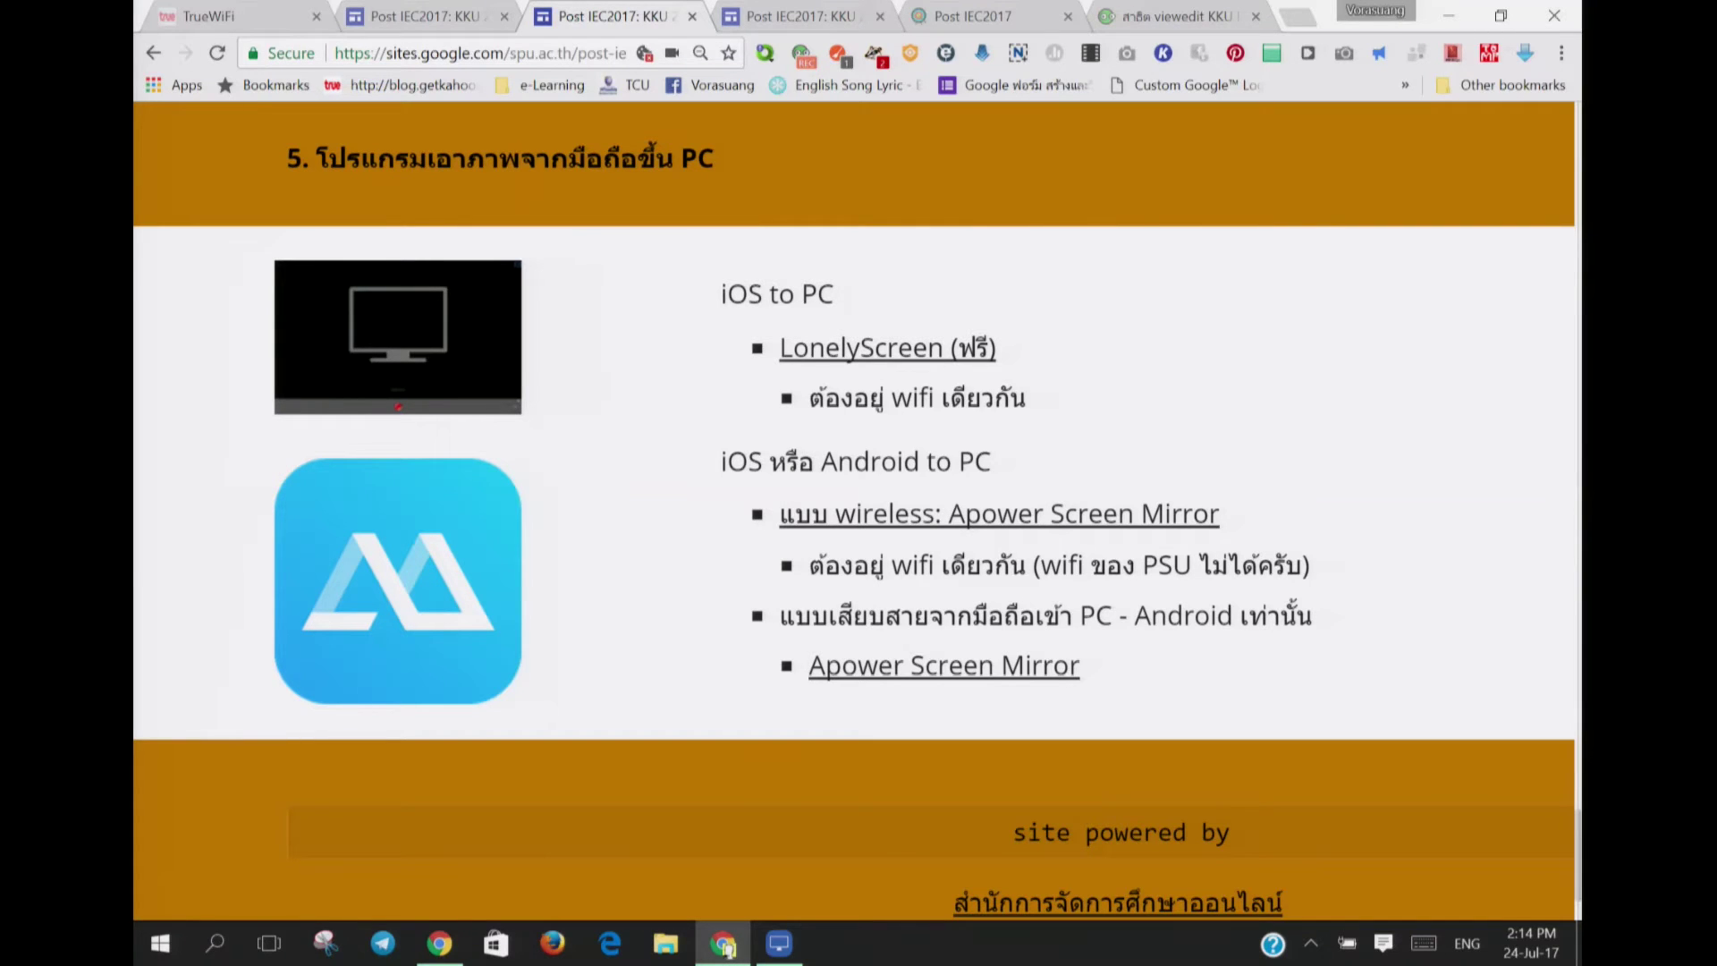
# Step: Examine the video creation tools on the TEL page, including Active Presenter, QuickTime Player and YouTube Video Editor
pyautogui.scroll(20, 854, 510)
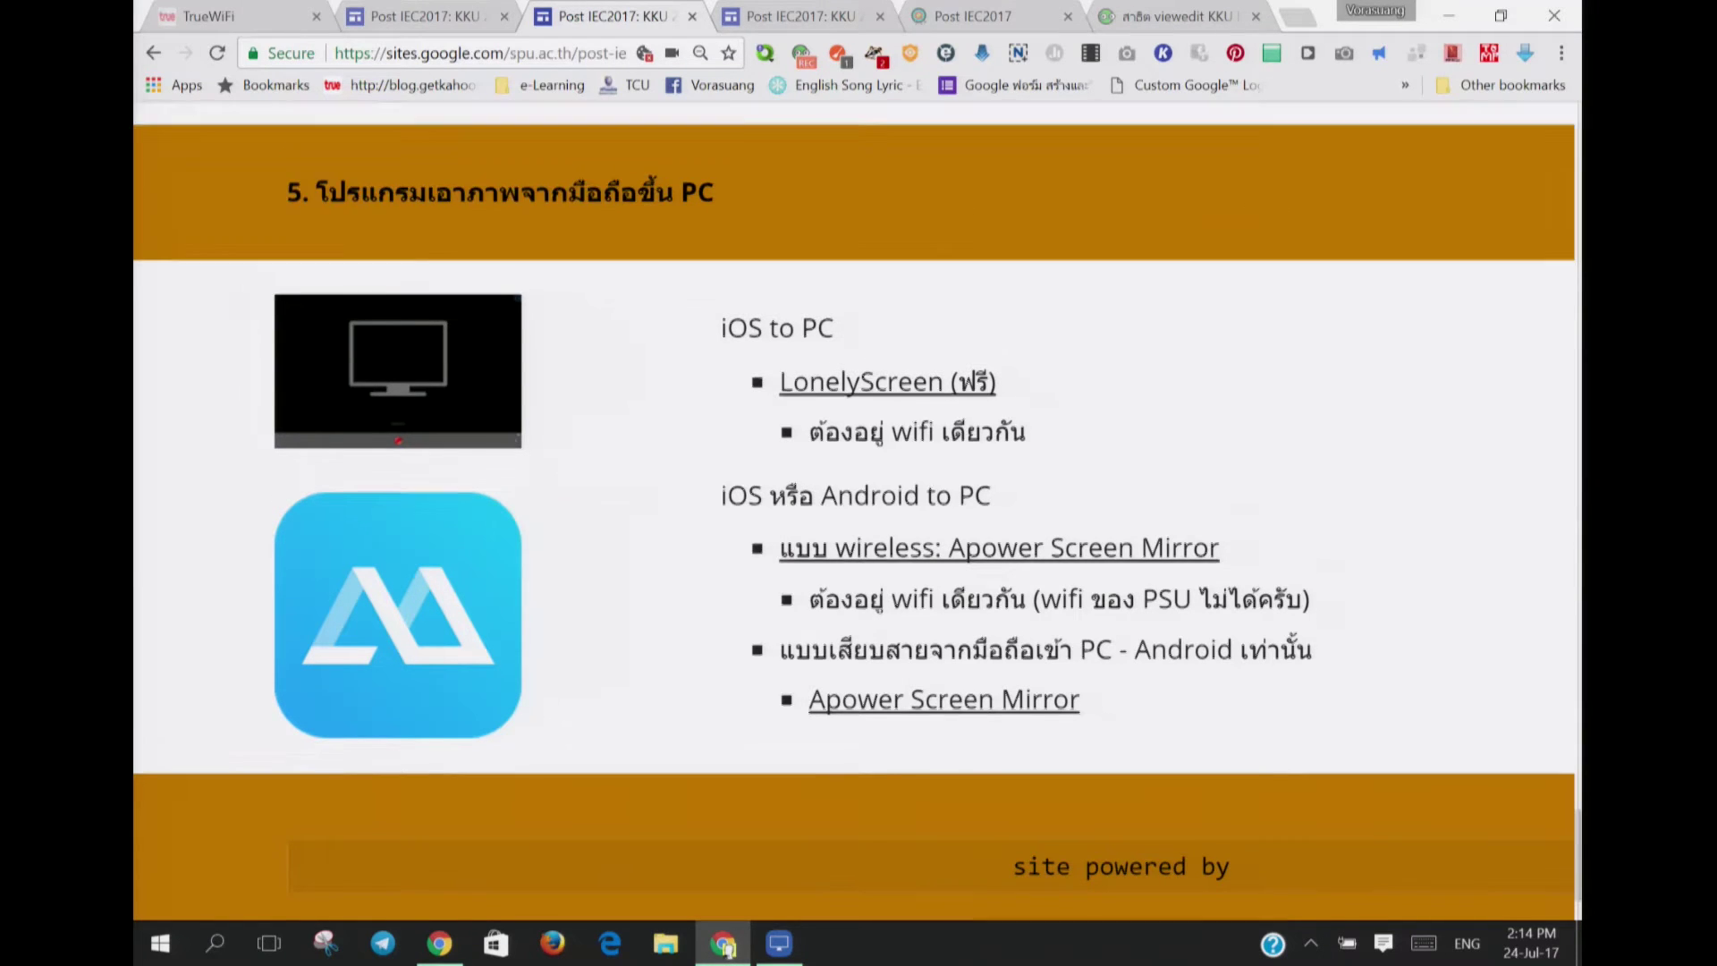
pyautogui.scroll(20, 854, 553)
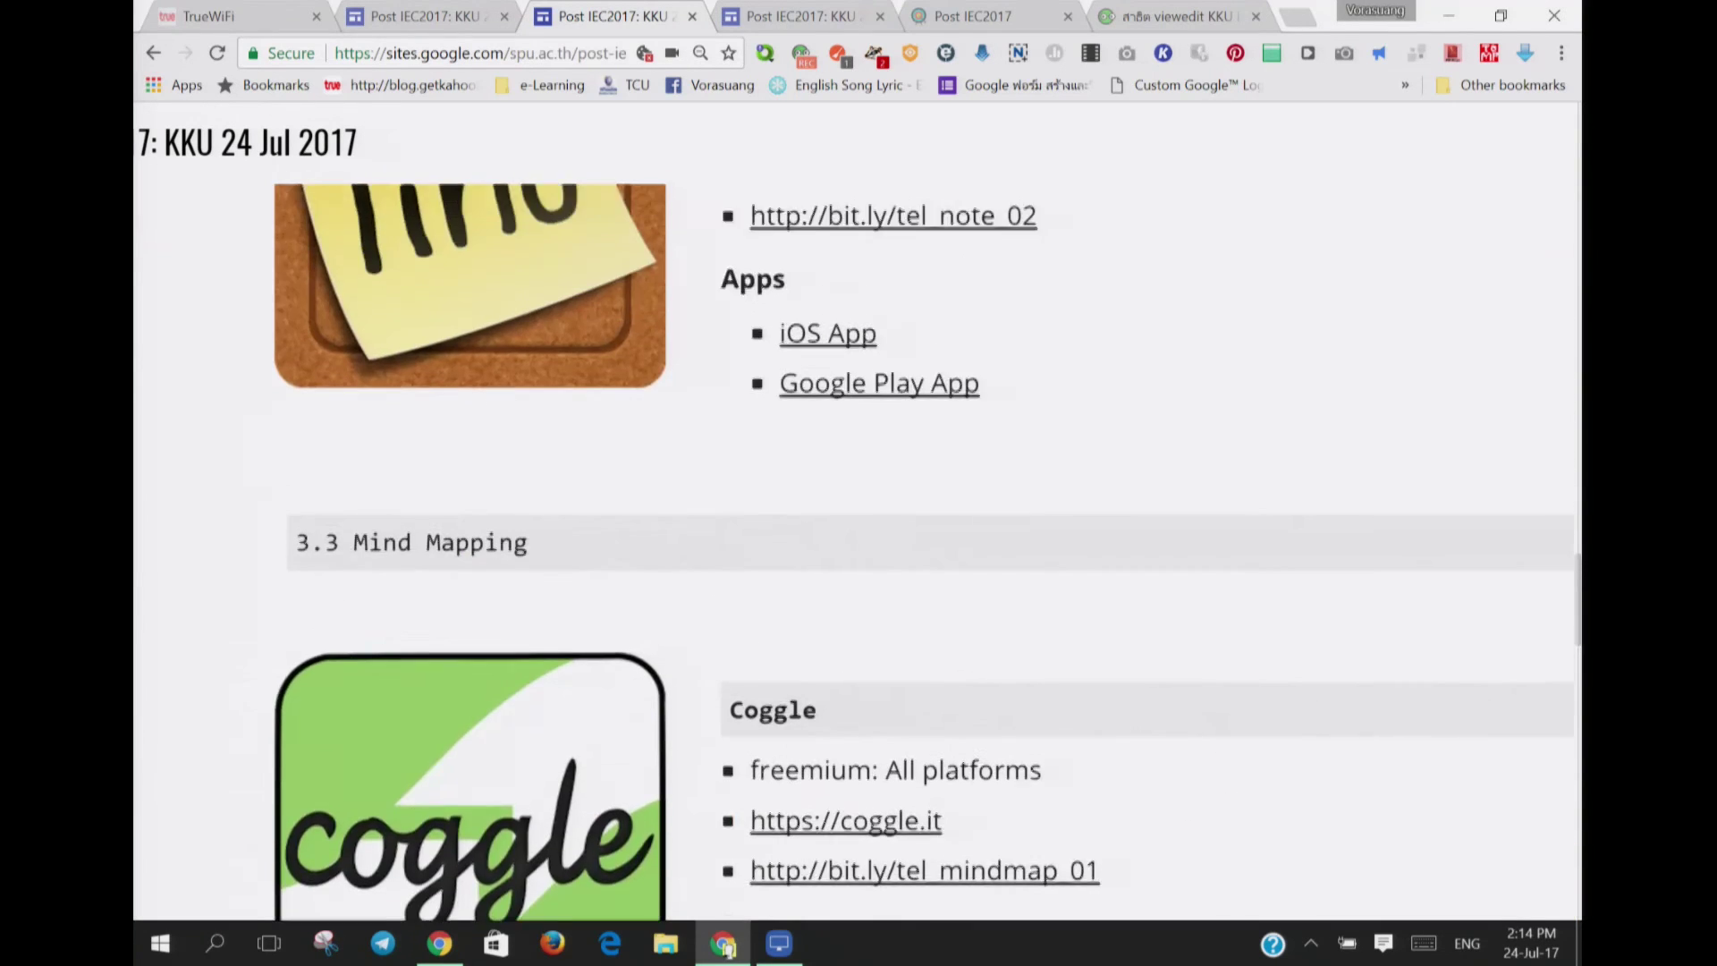
pyautogui.scroll(15, 854, 553)
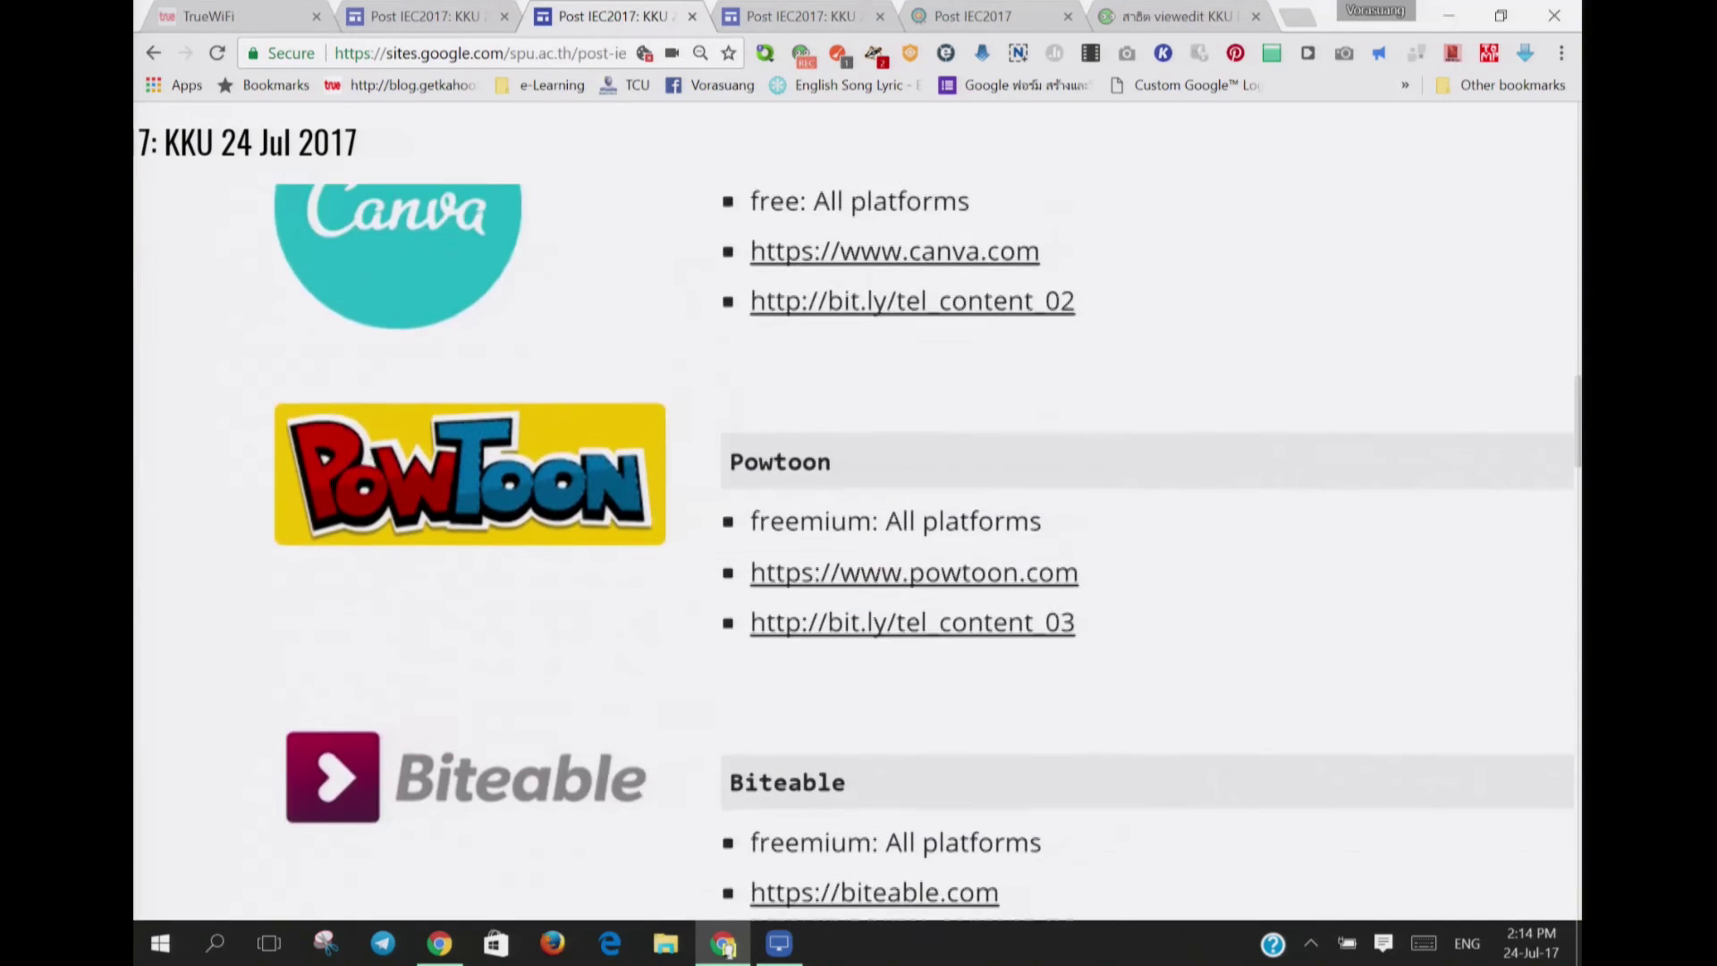
pyautogui.scroll(15, 854, 553)
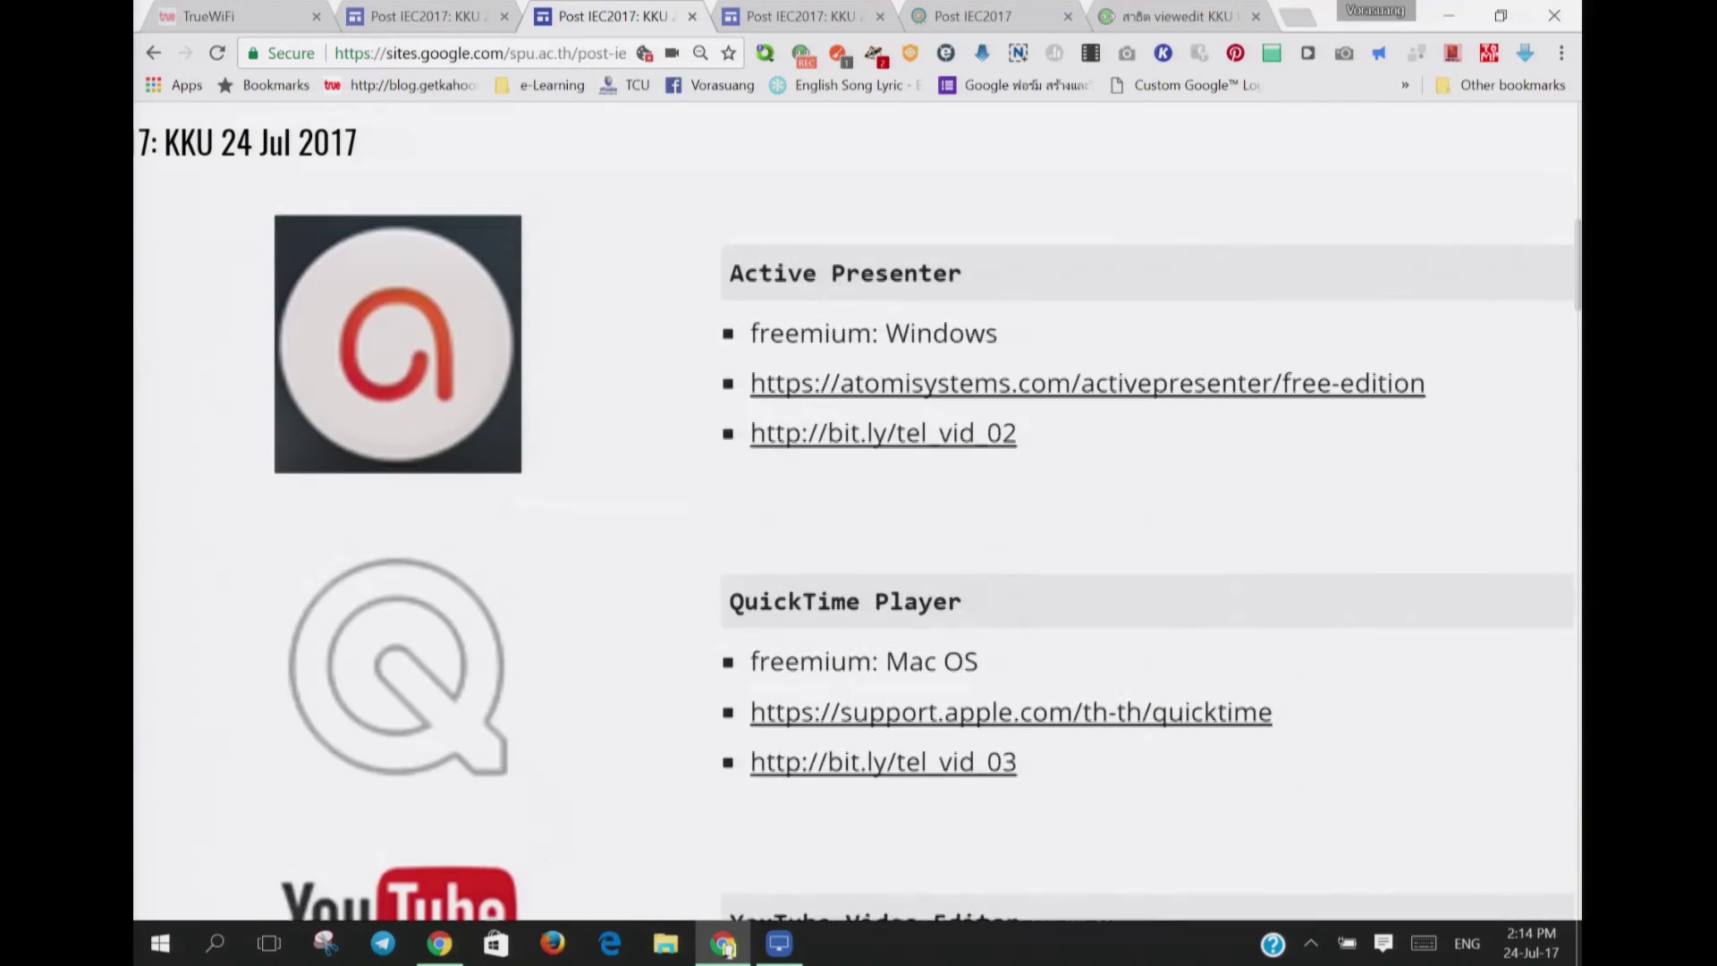
pyautogui.scroll(-1, 854, 553)
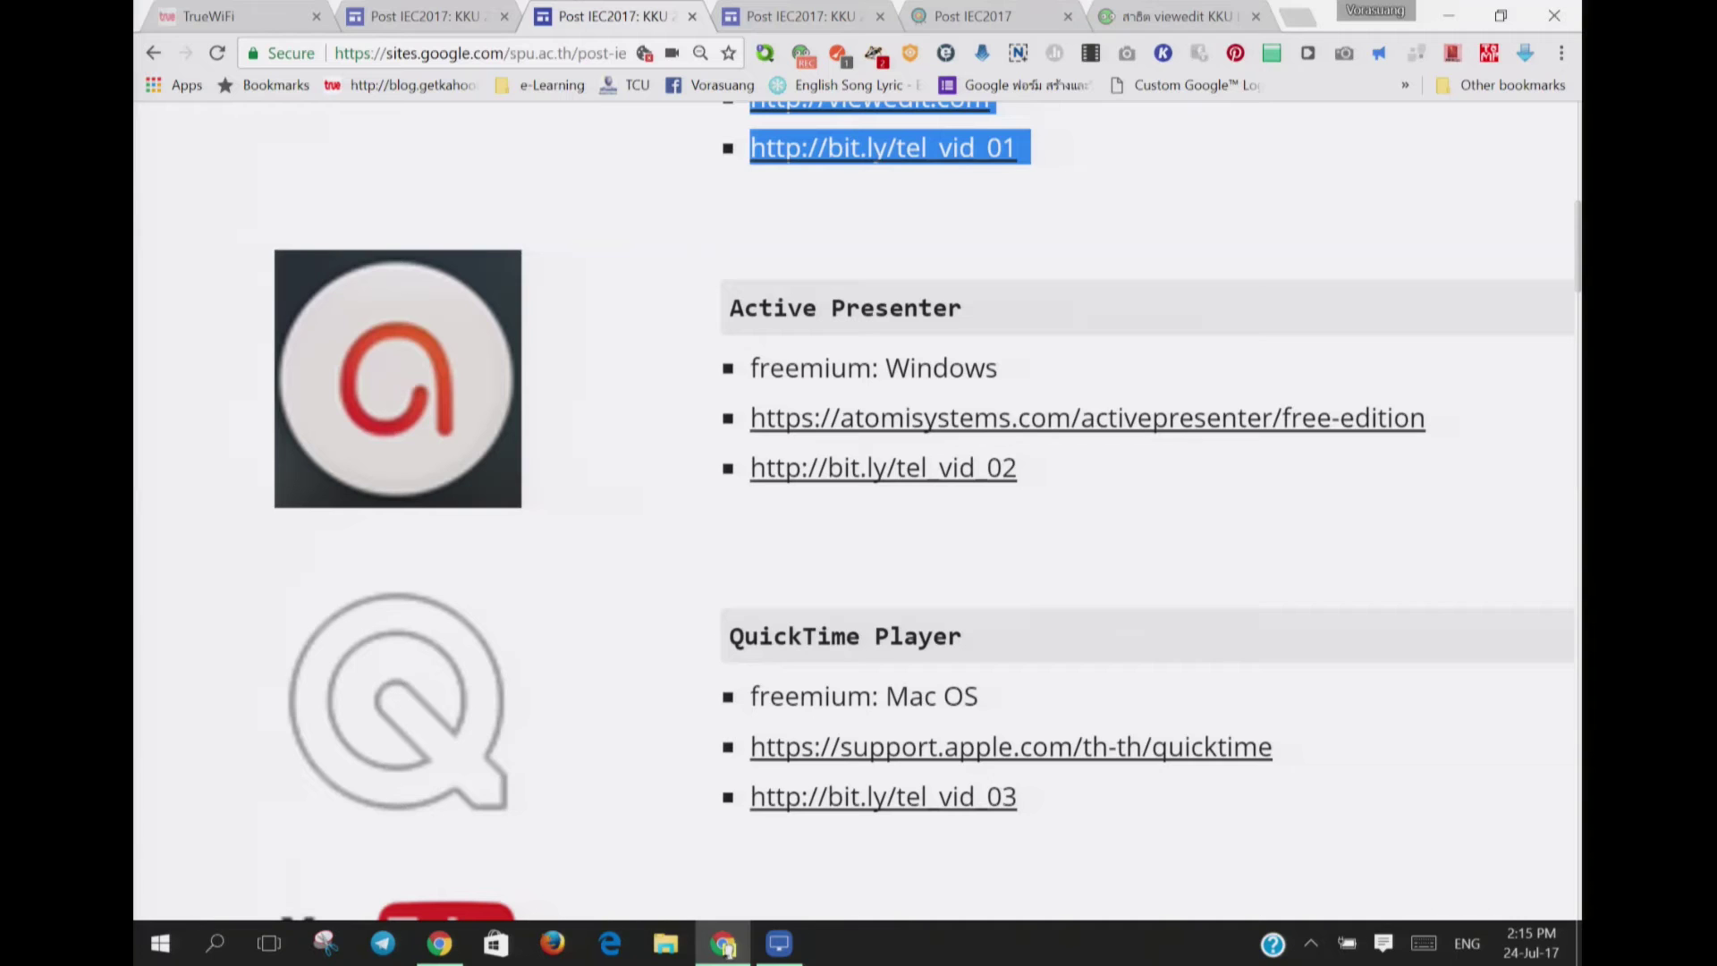
pyautogui.scroll(-3, 855, 511)
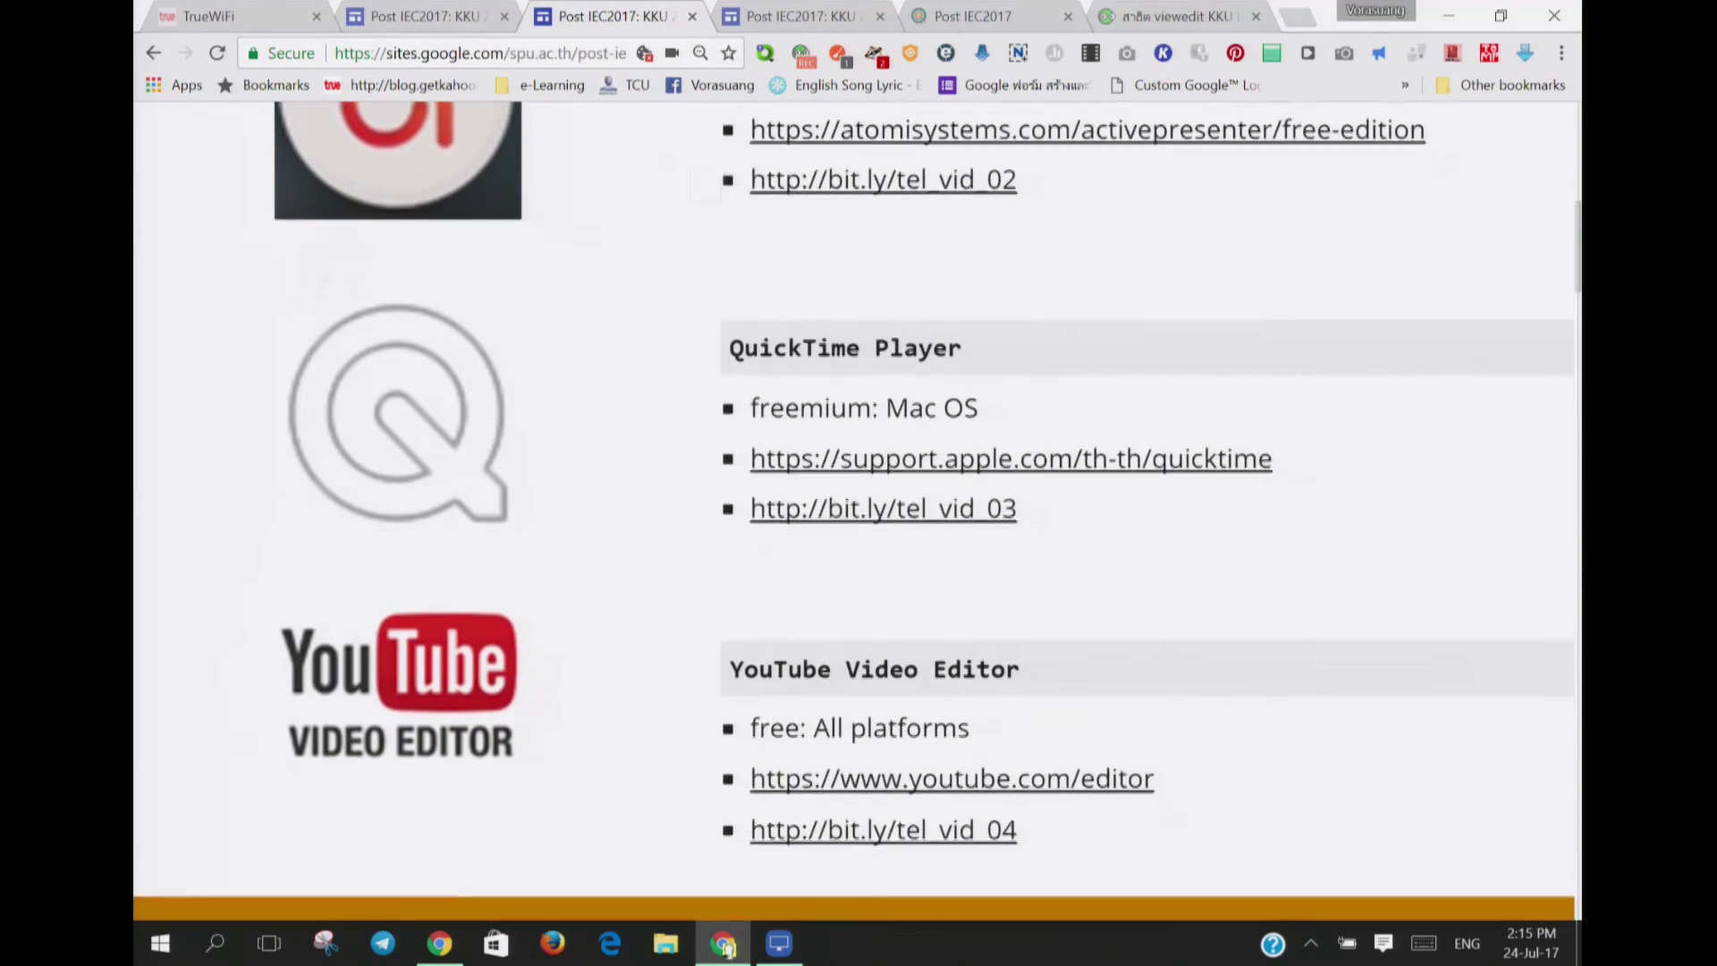
pyautogui.hotkey('ctrl', '+')
pyautogui.hotkey('ctrl', '+')
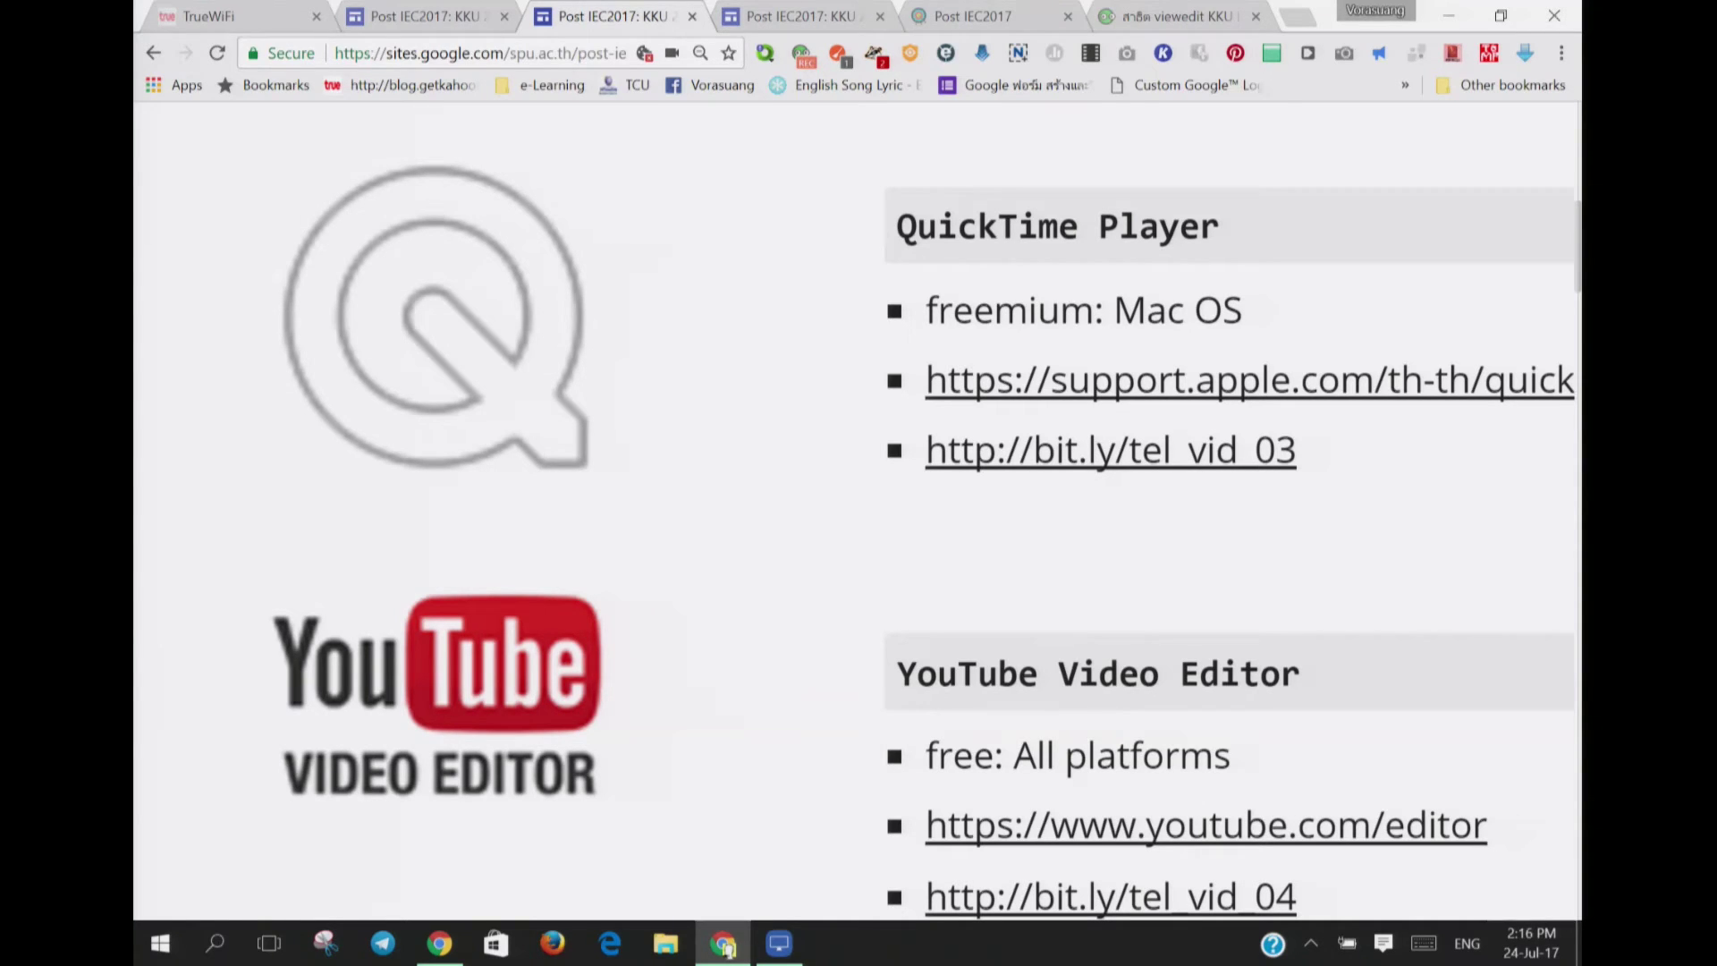
# Step: Open the youtube.com/editor link listed under YouTube Video Editor and pause the project preview
pyautogui.scroll(-3, 855, 518)
pyautogui.hotkey('ctrl', '+')
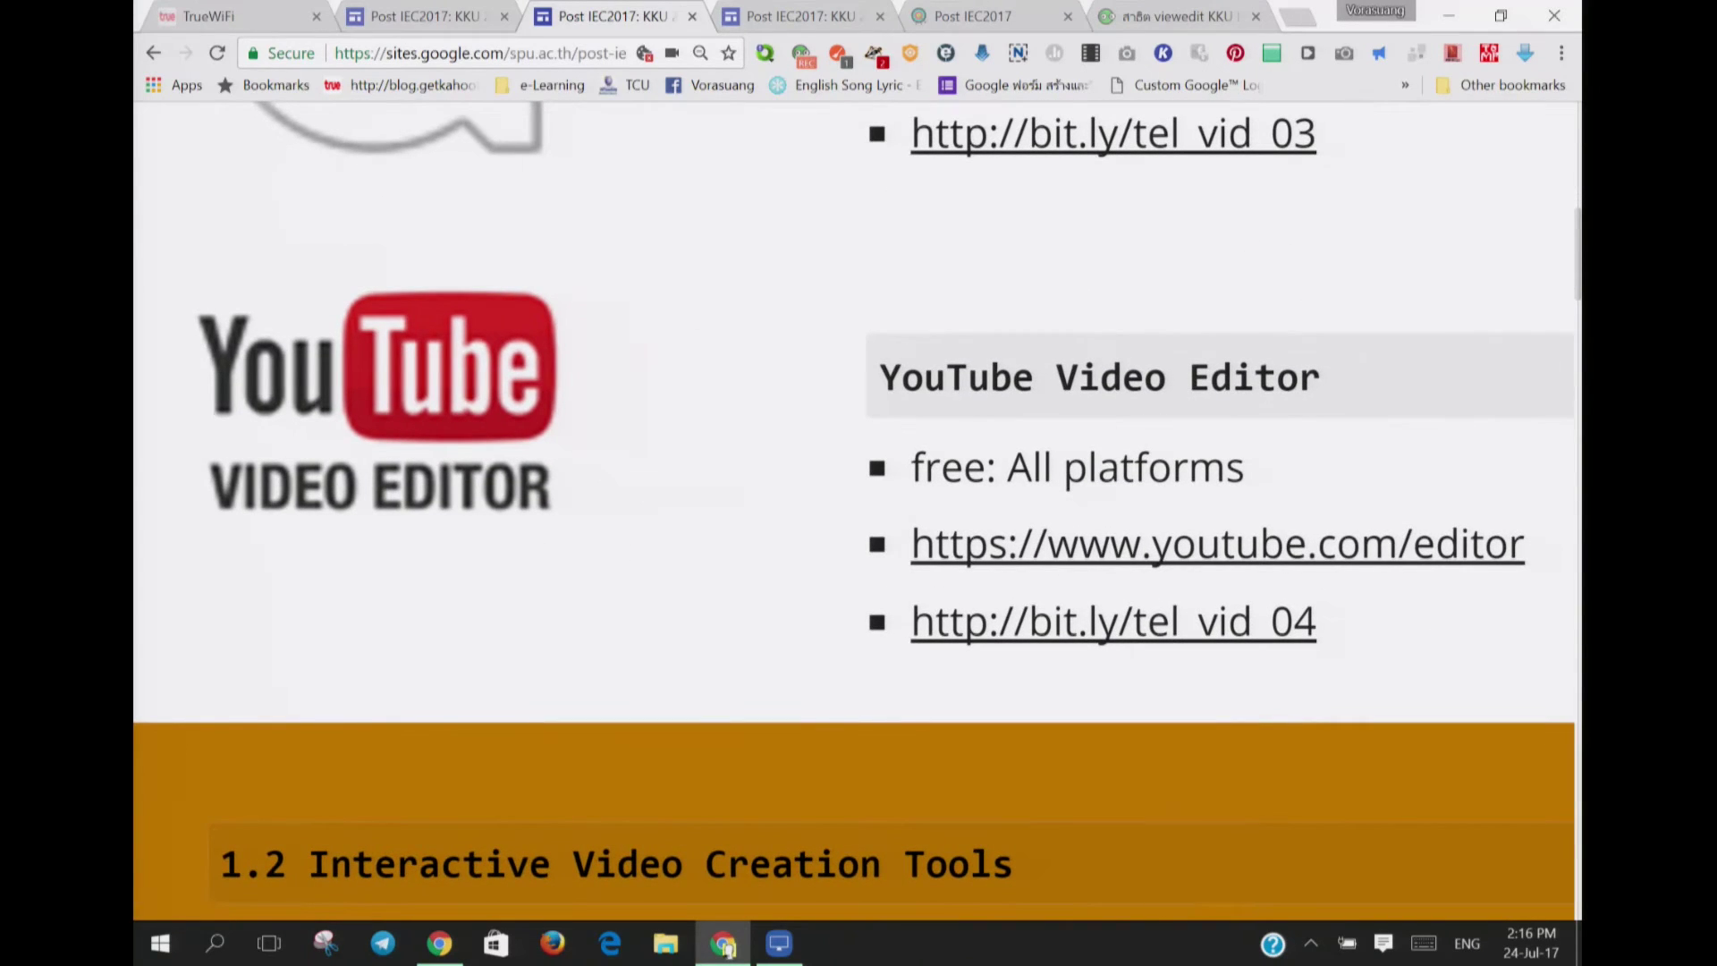
pyautogui.click(1438, 549)
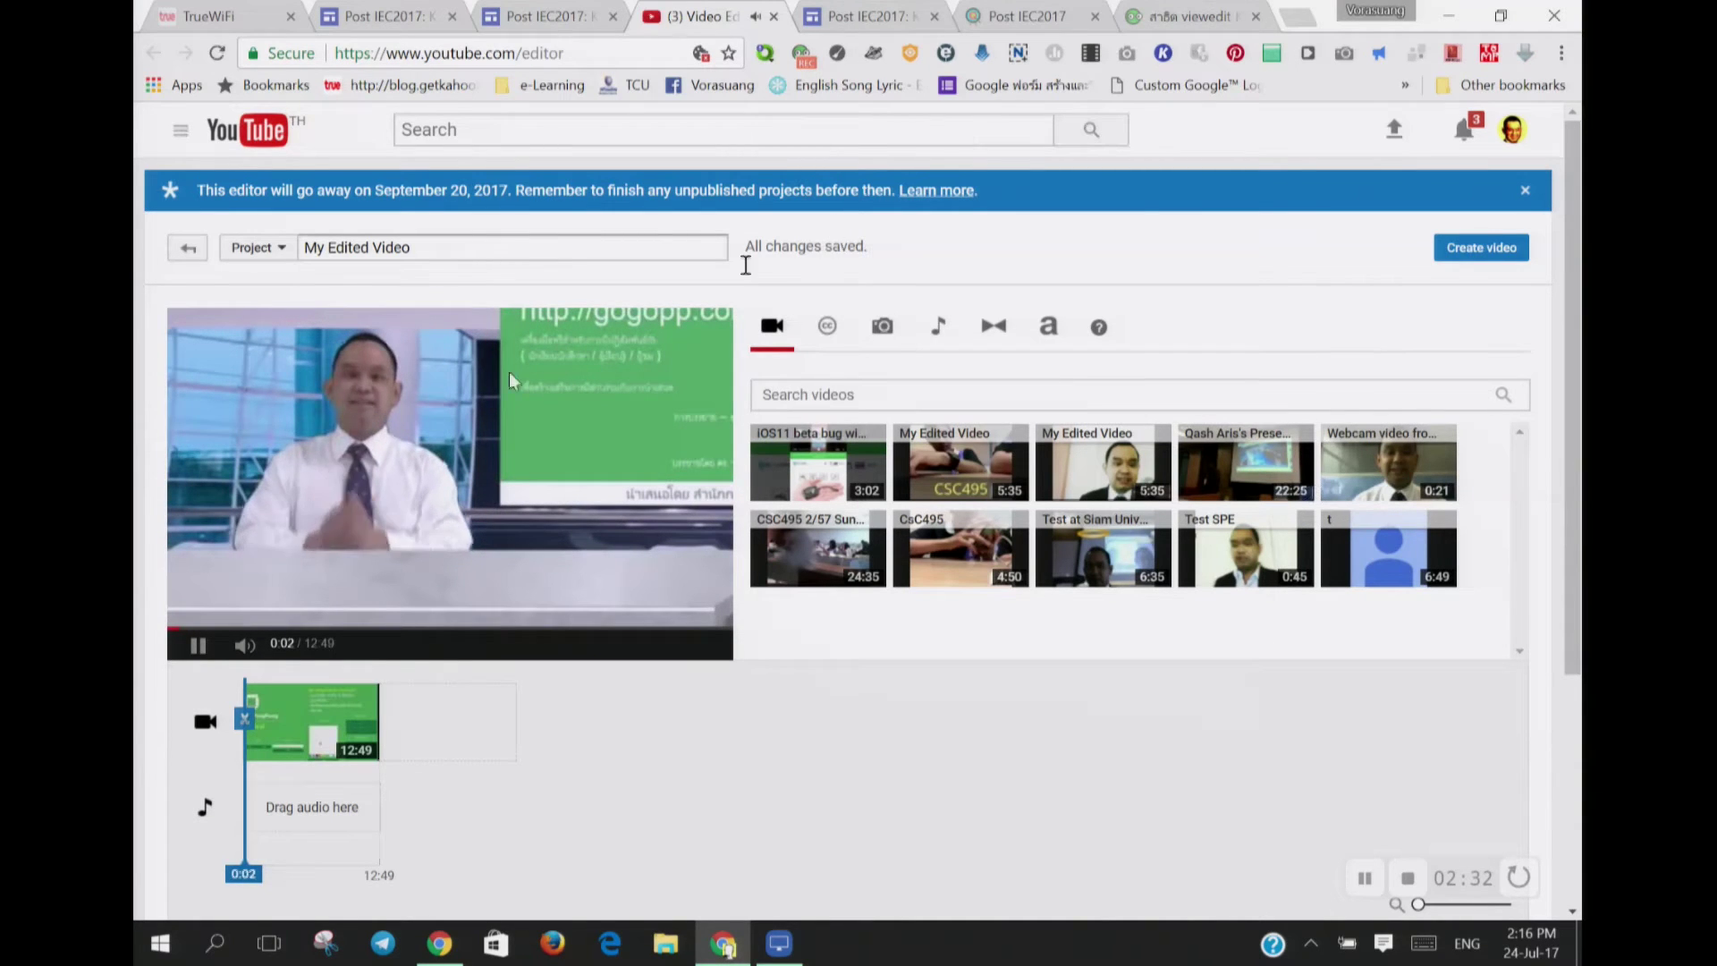
pyautogui.click(199, 646)
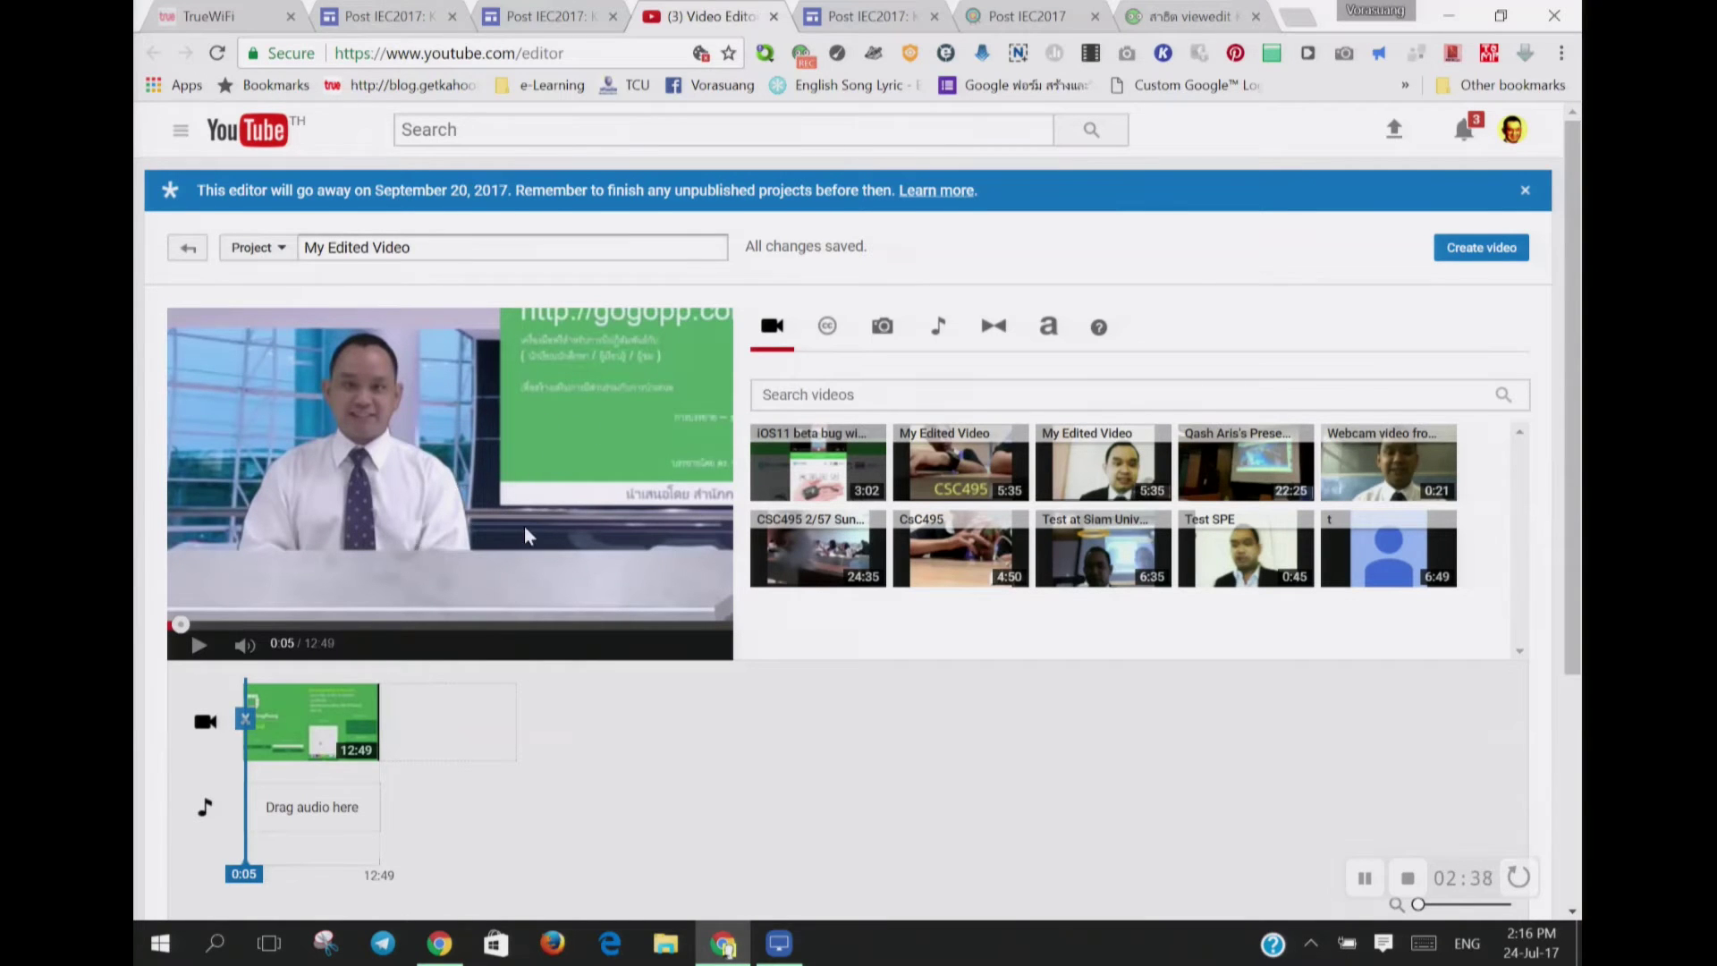
# Step: Add the second "My Edited Video" clip to the timeline after the existing 12:49 clip and pause its preview
pyautogui.scroll(-3, 524, 533)
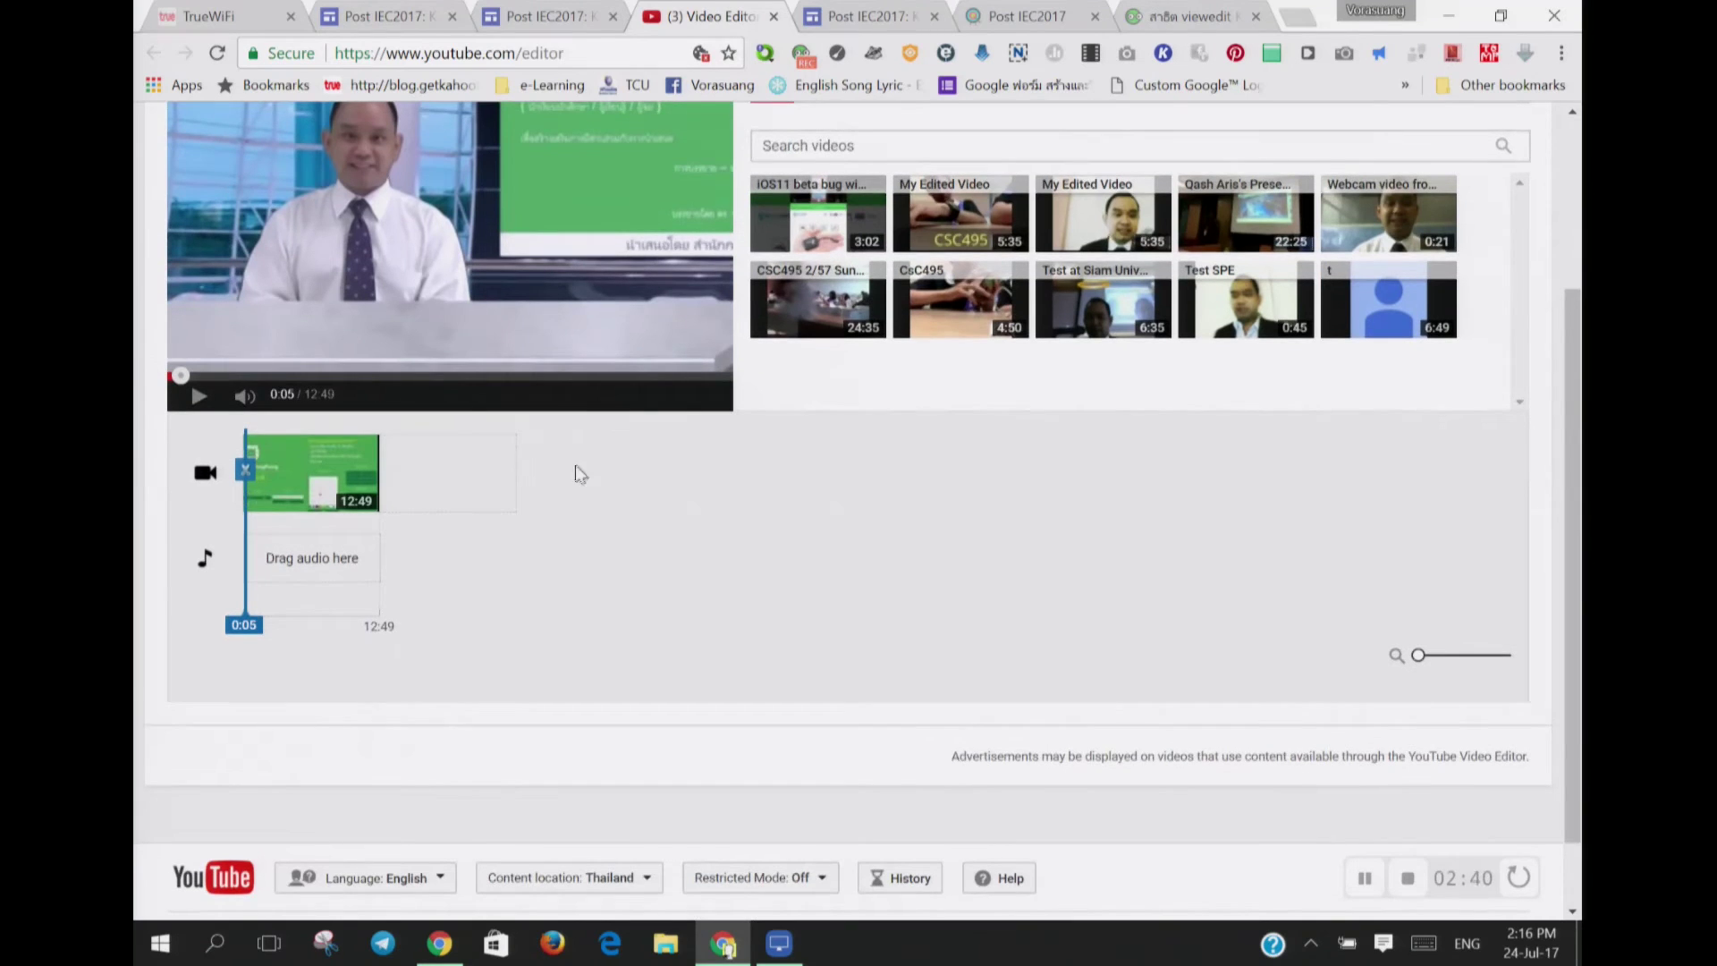
pyautogui.scroll(1, 593, 572)
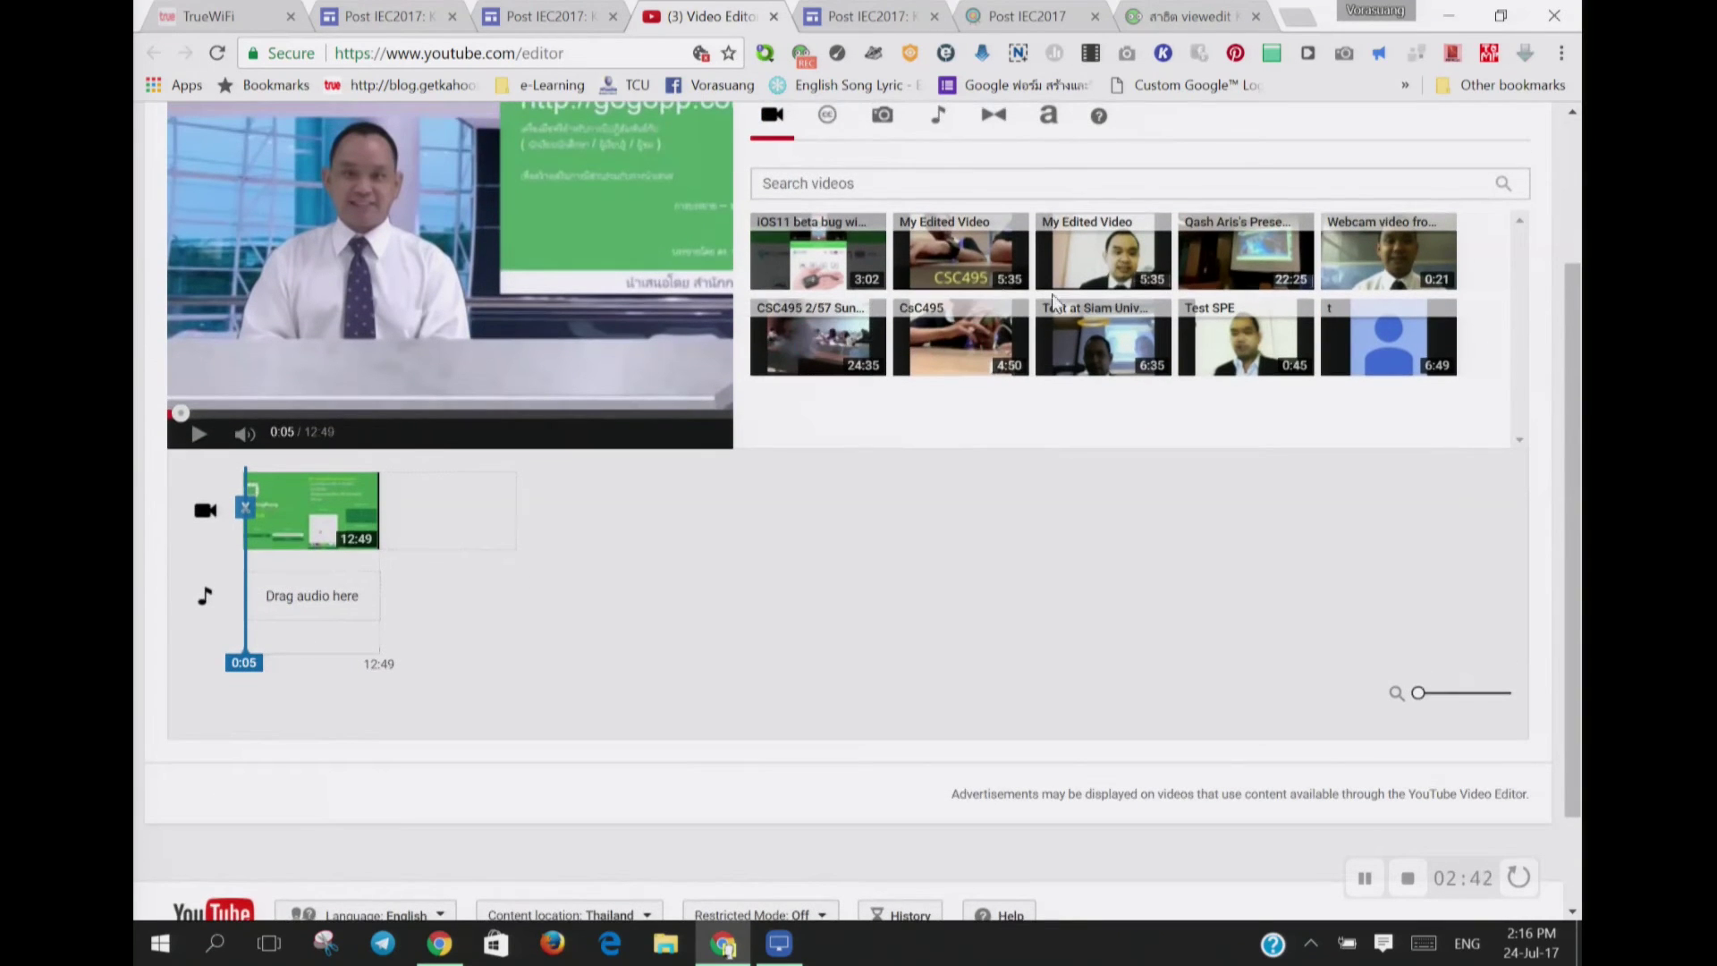
pyautogui.moveTo(1146, 271); pyautogui.dragTo(473, 509)
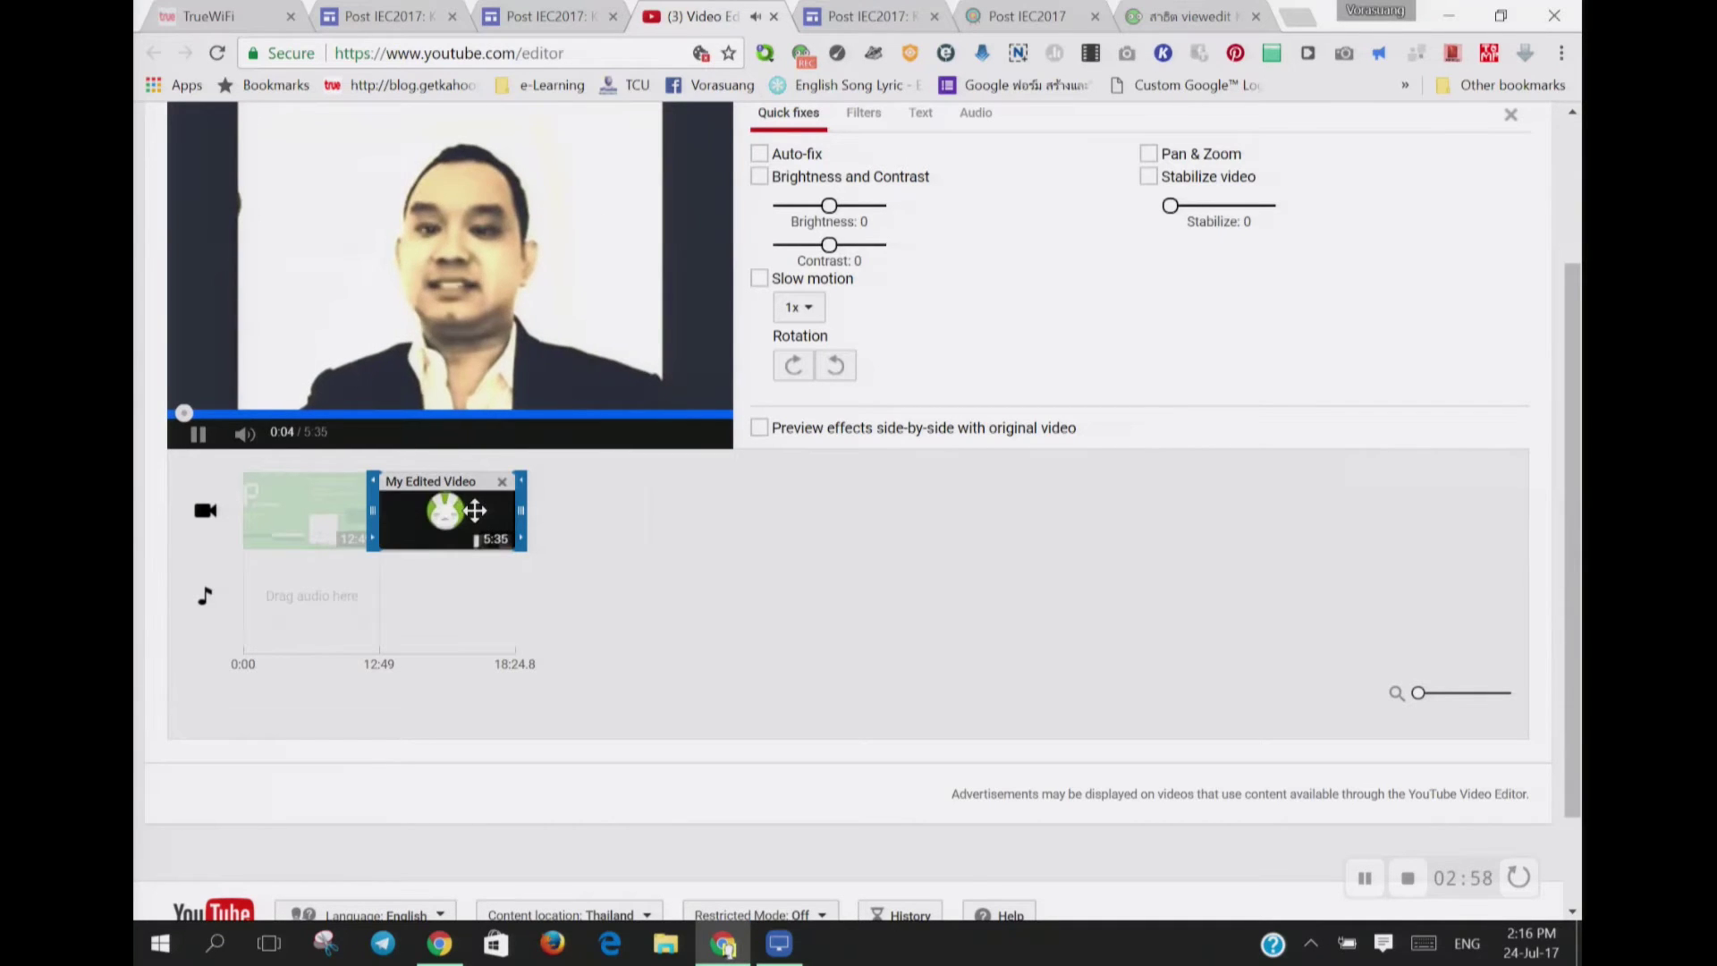
pyautogui.click(199, 435)
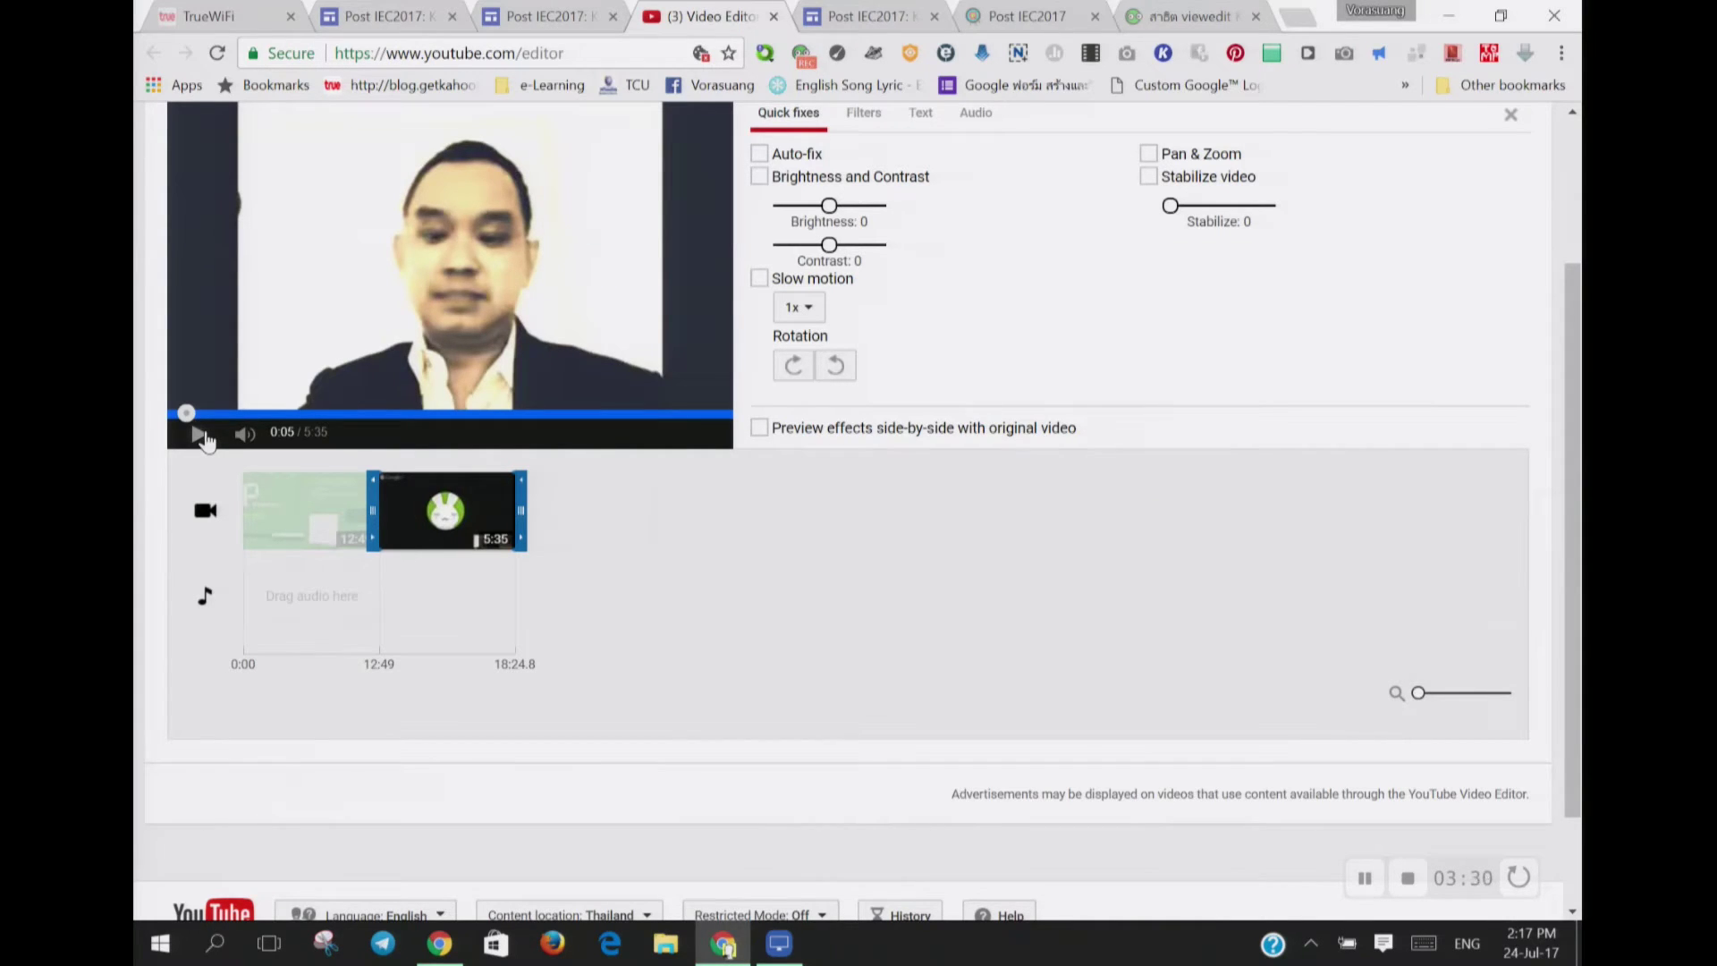
# Step: Display the audio adjustments for the second clip and close the YouTube Video Editor page
pyautogui.scroll(6, 205, 440)
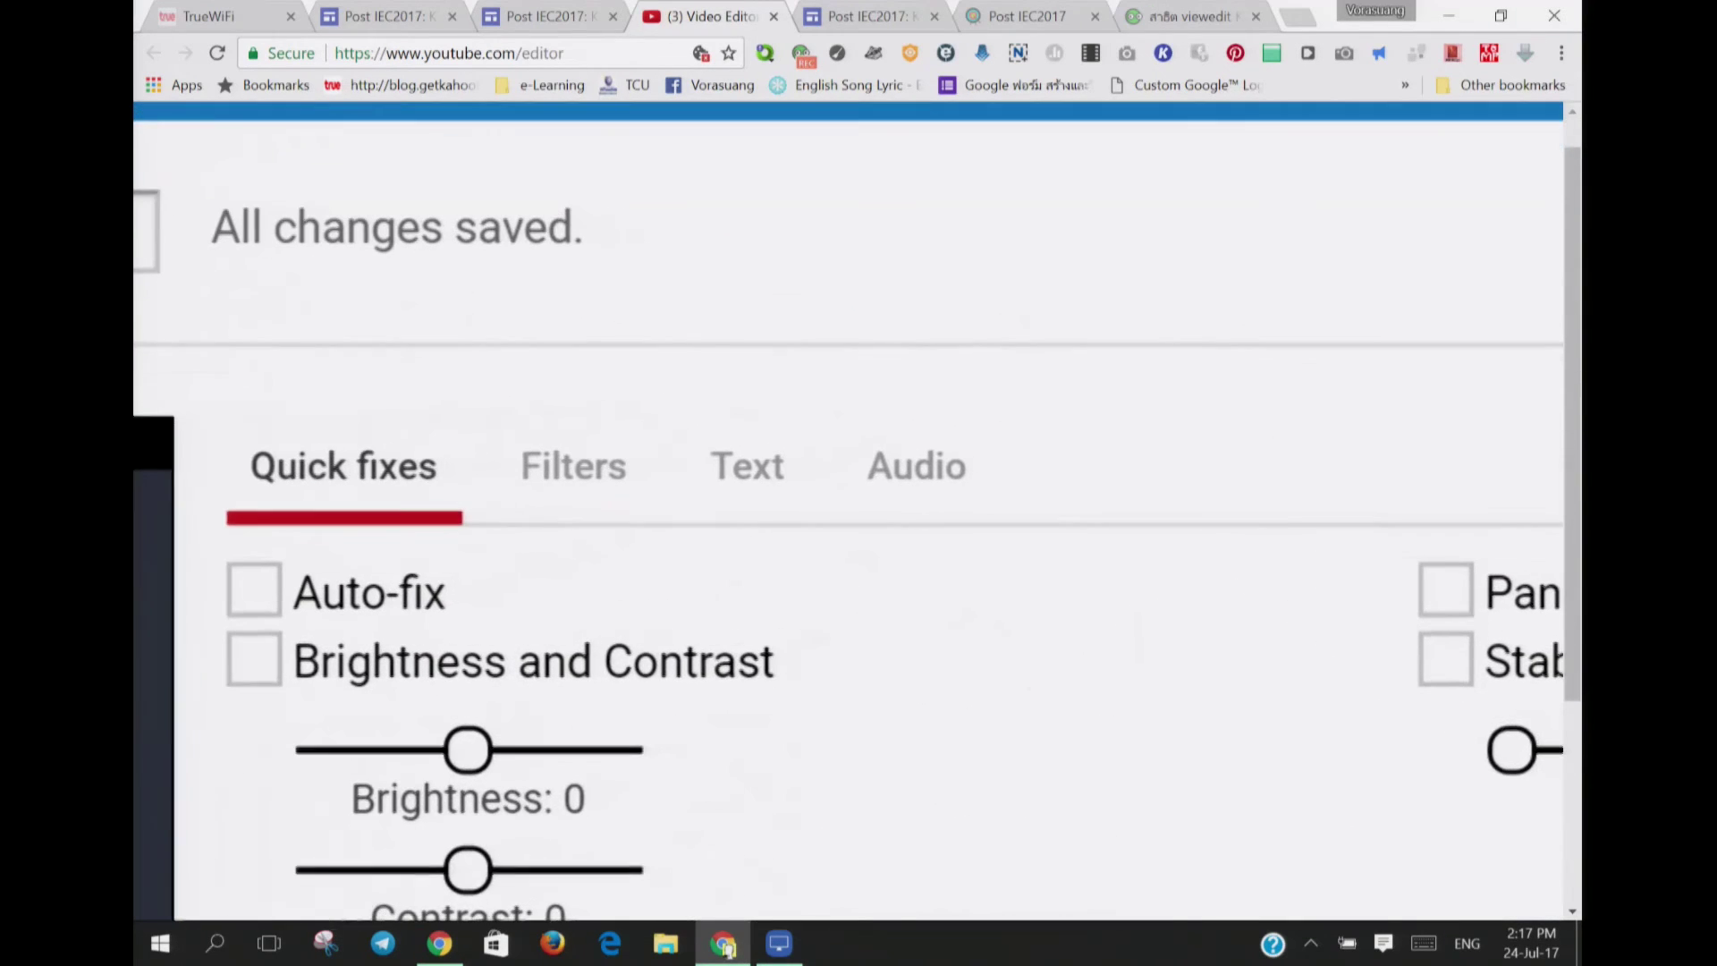
pyautogui.click(916, 465)
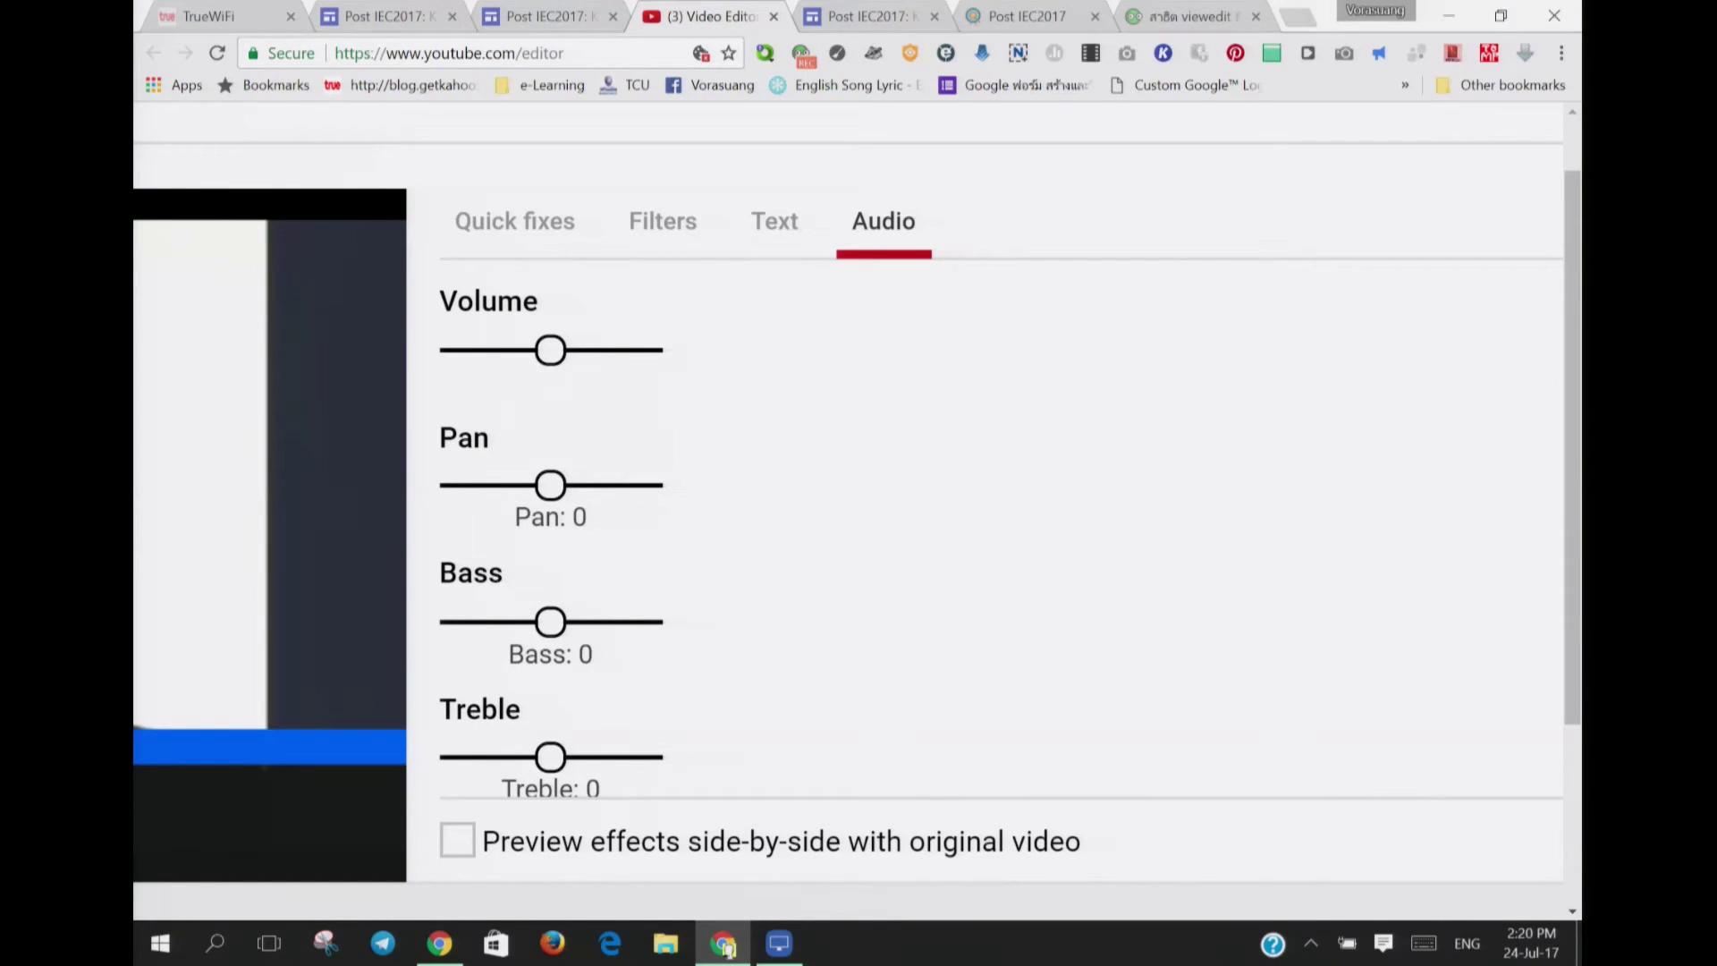
pyautogui.click(774, 16)
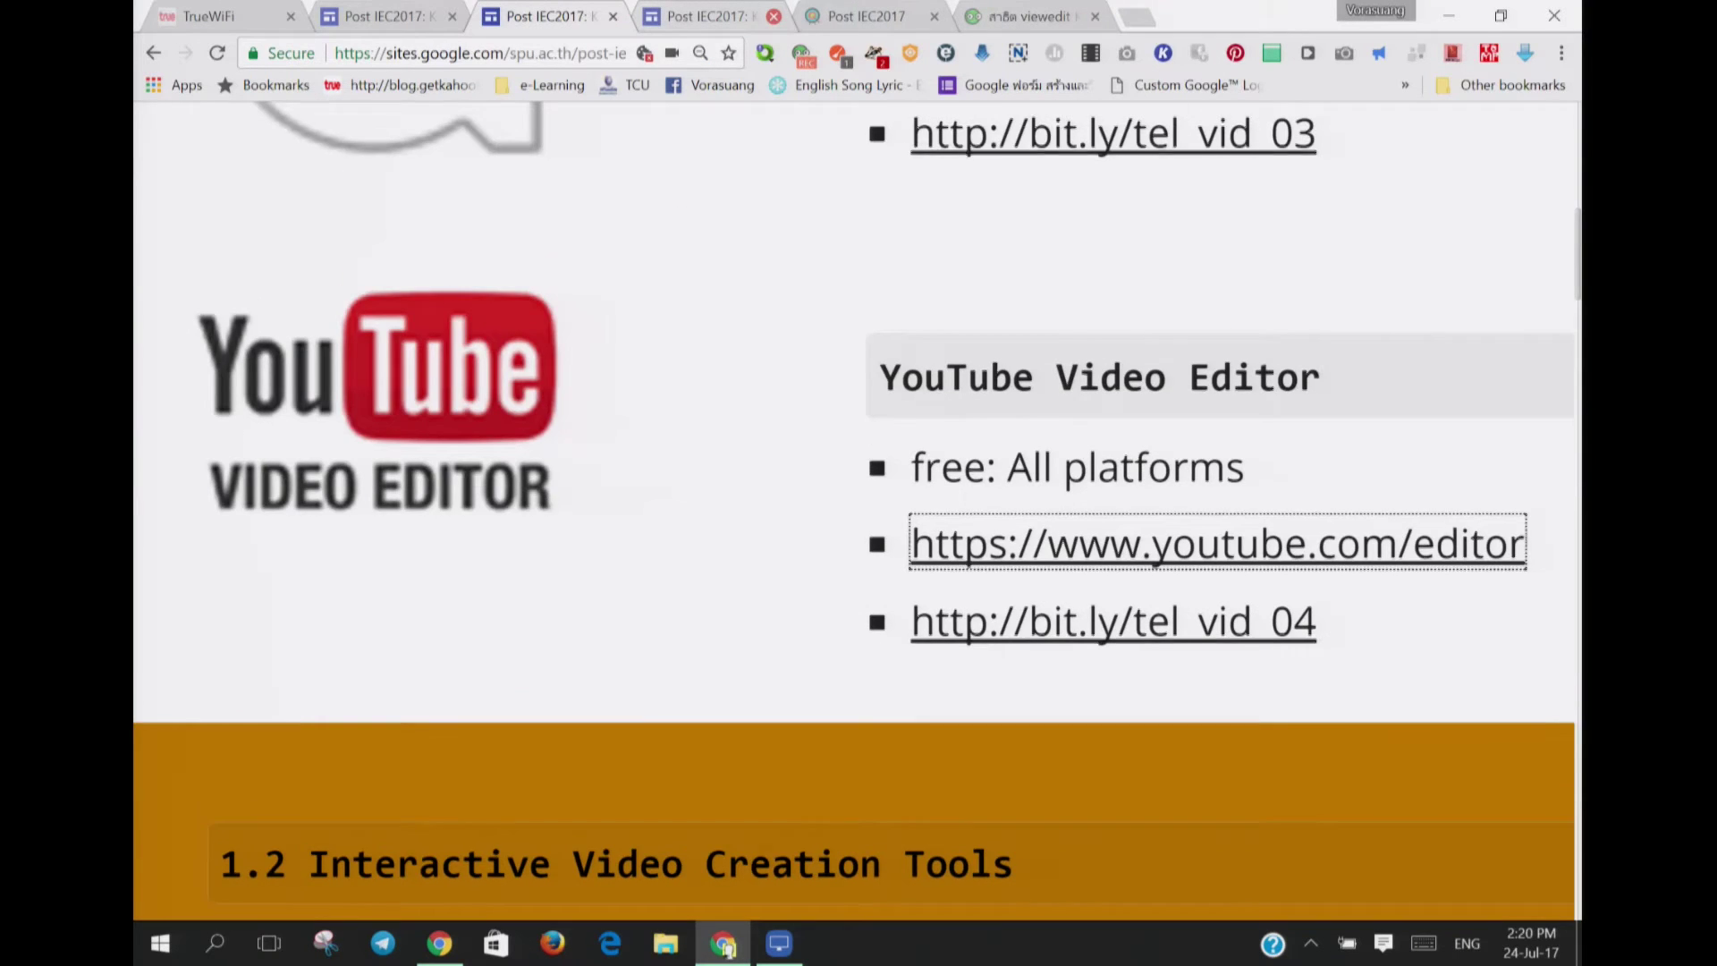
# Step: Open the edpuzzle.com link listed under Interactive Video Creation Tools and dismiss the email address update notice
pyautogui.scroll(-8, 854, 510)
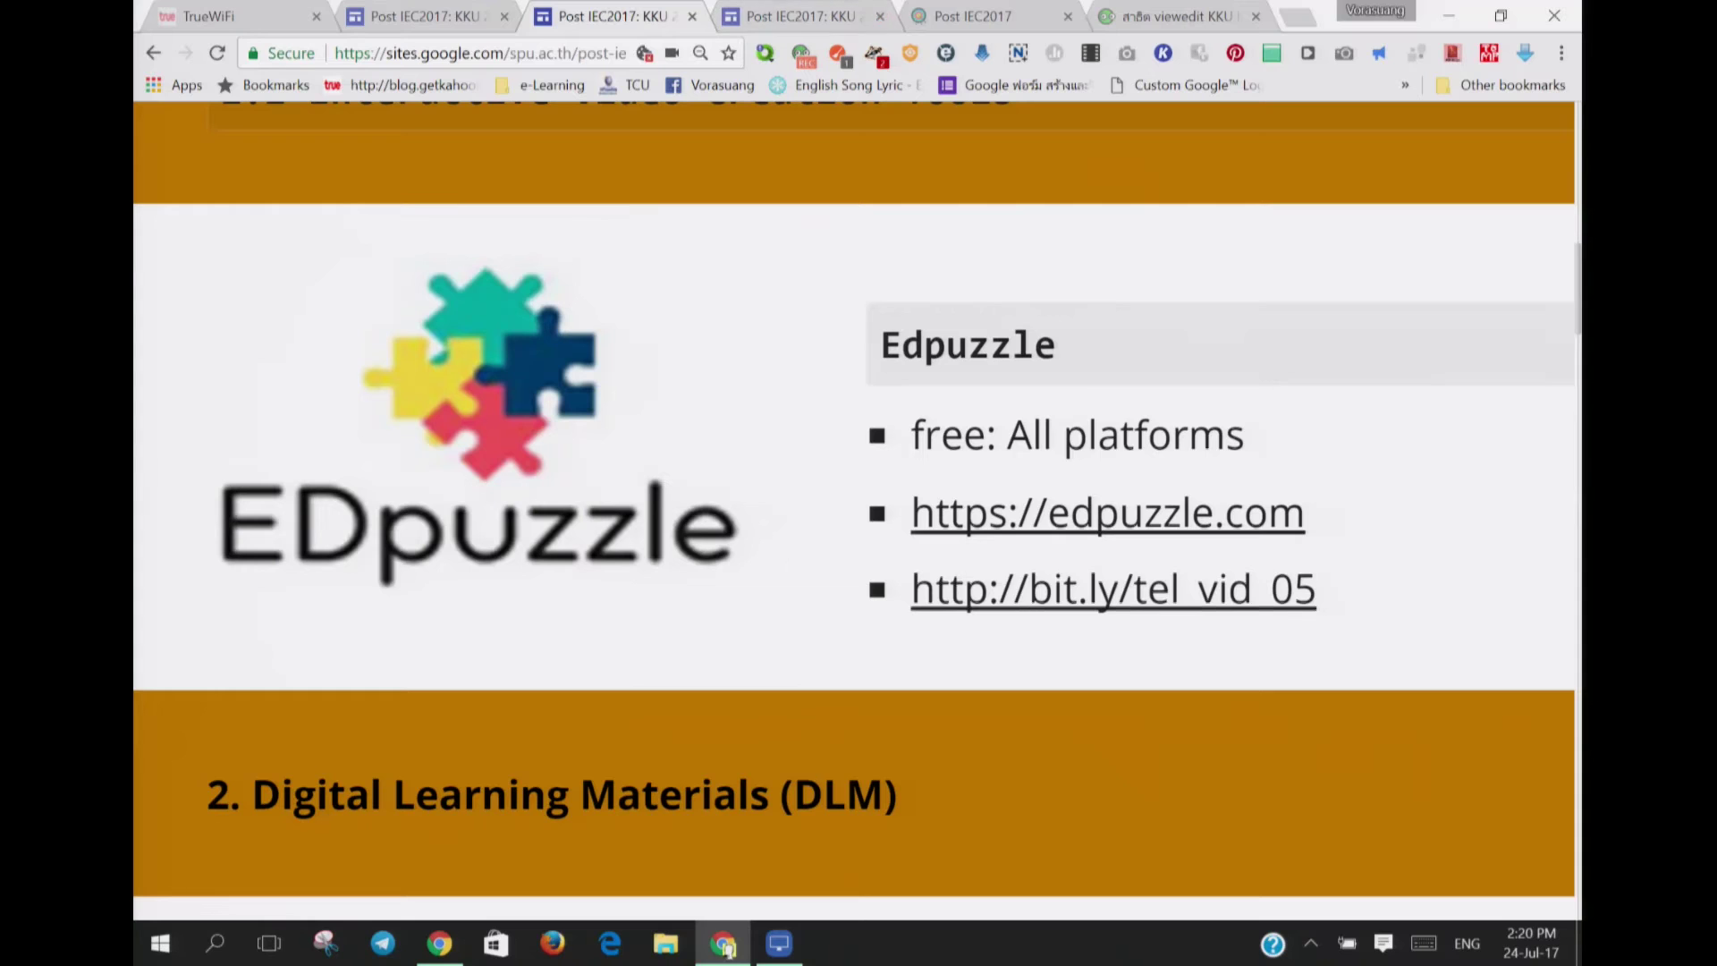
pyautogui.click(1154, 512)
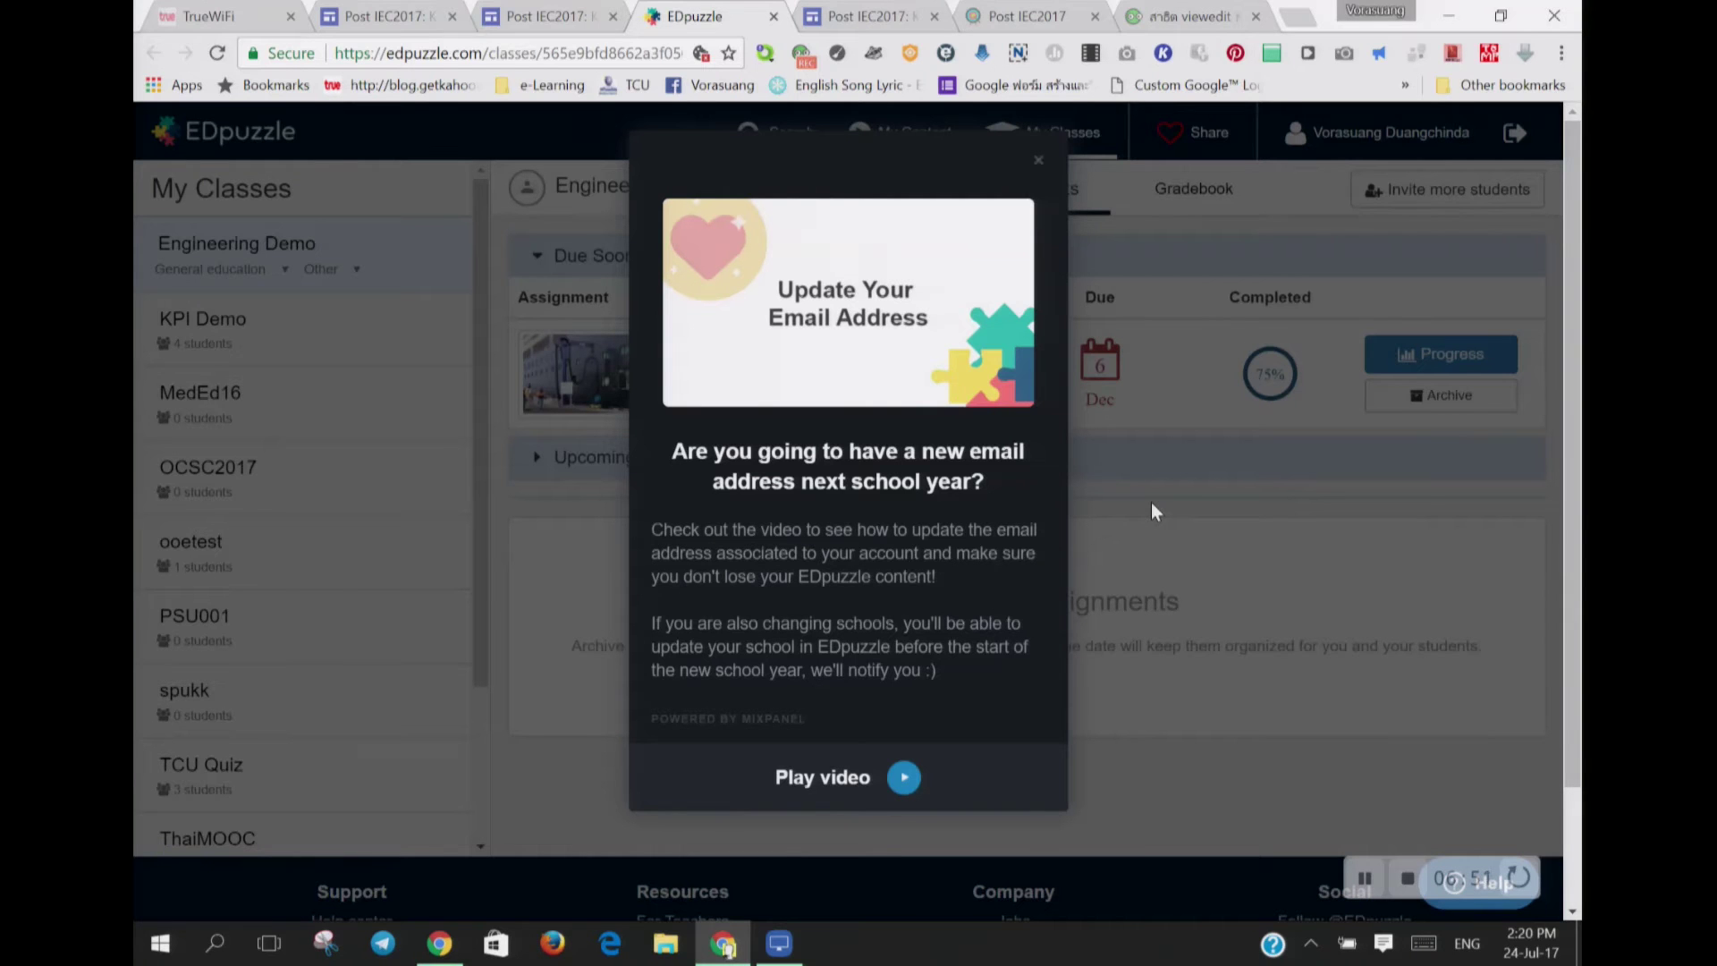
pyautogui.click(1151, 501)
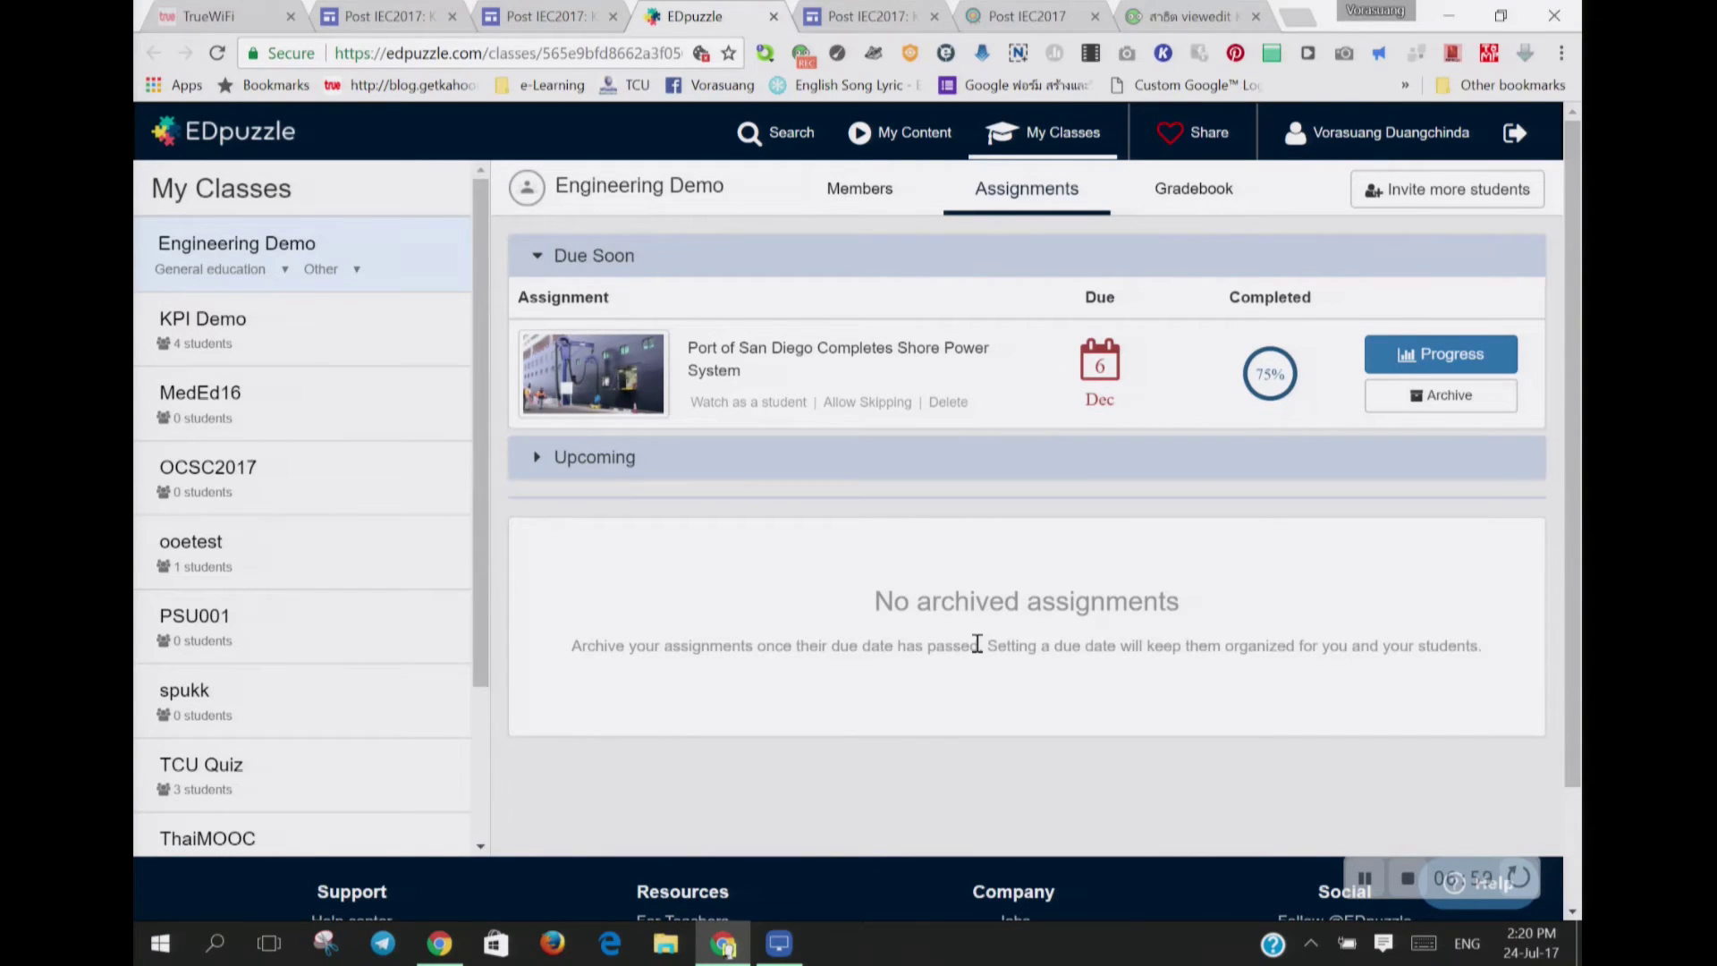
# Step: Open My Content in EDpuzzle and look through the saved video lessons
pyautogui.scroll(5, 978, 643)
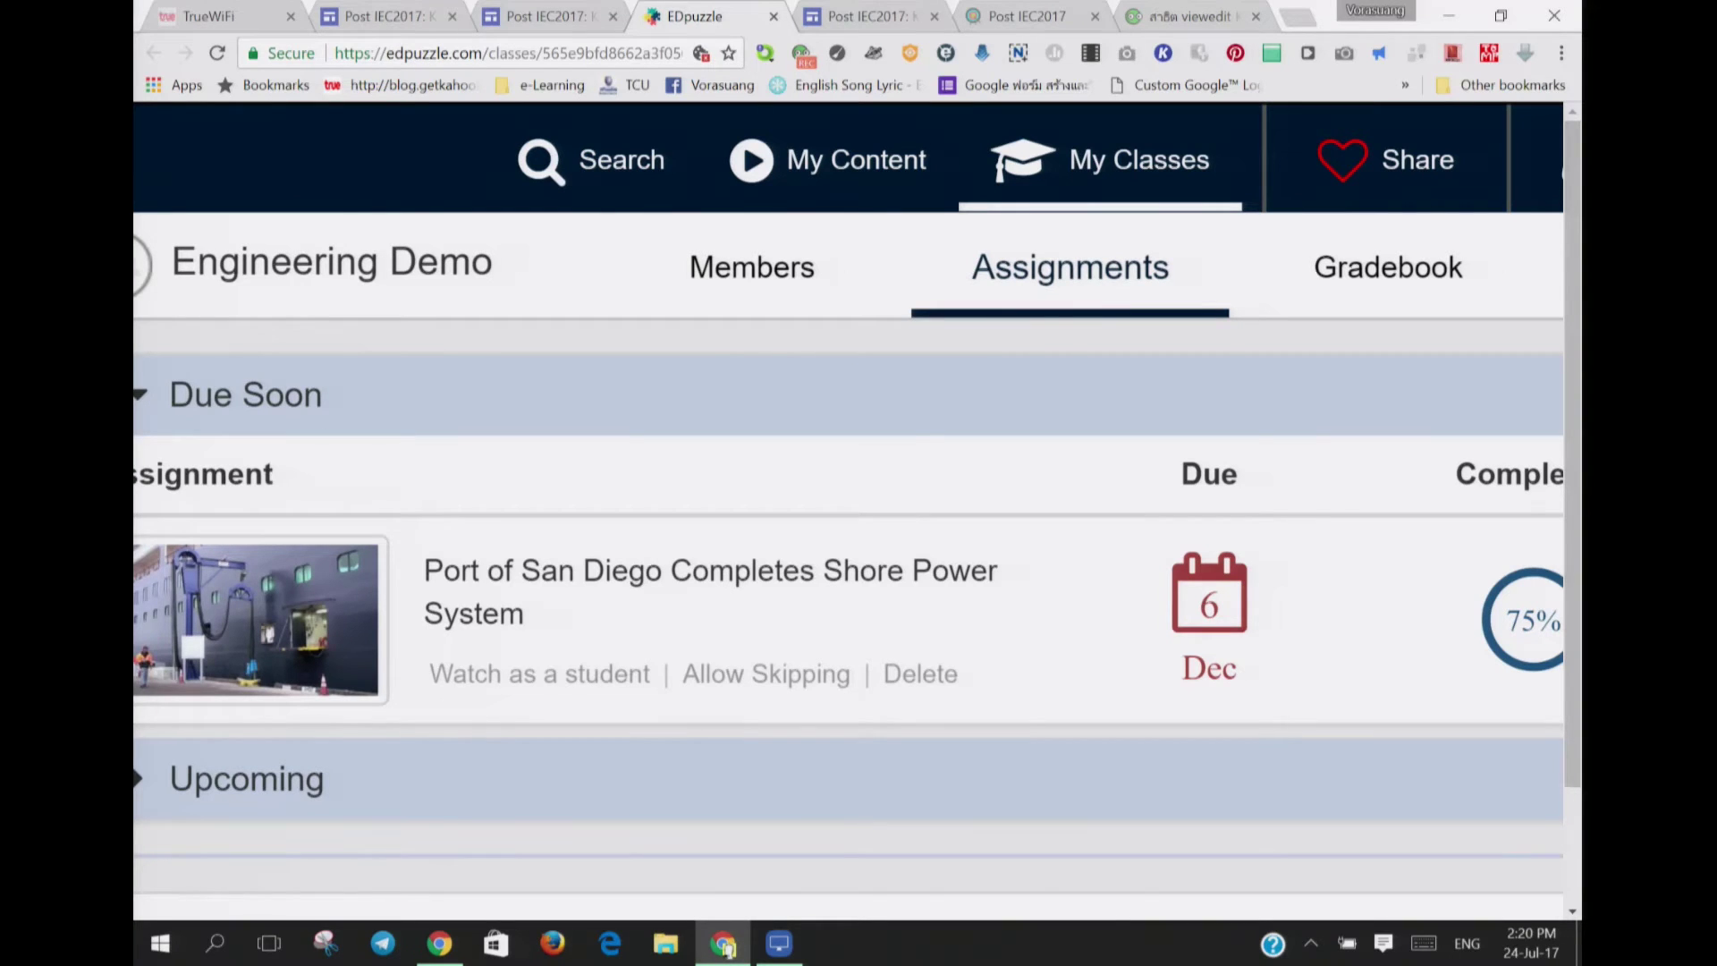
pyautogui.click(827, 160)
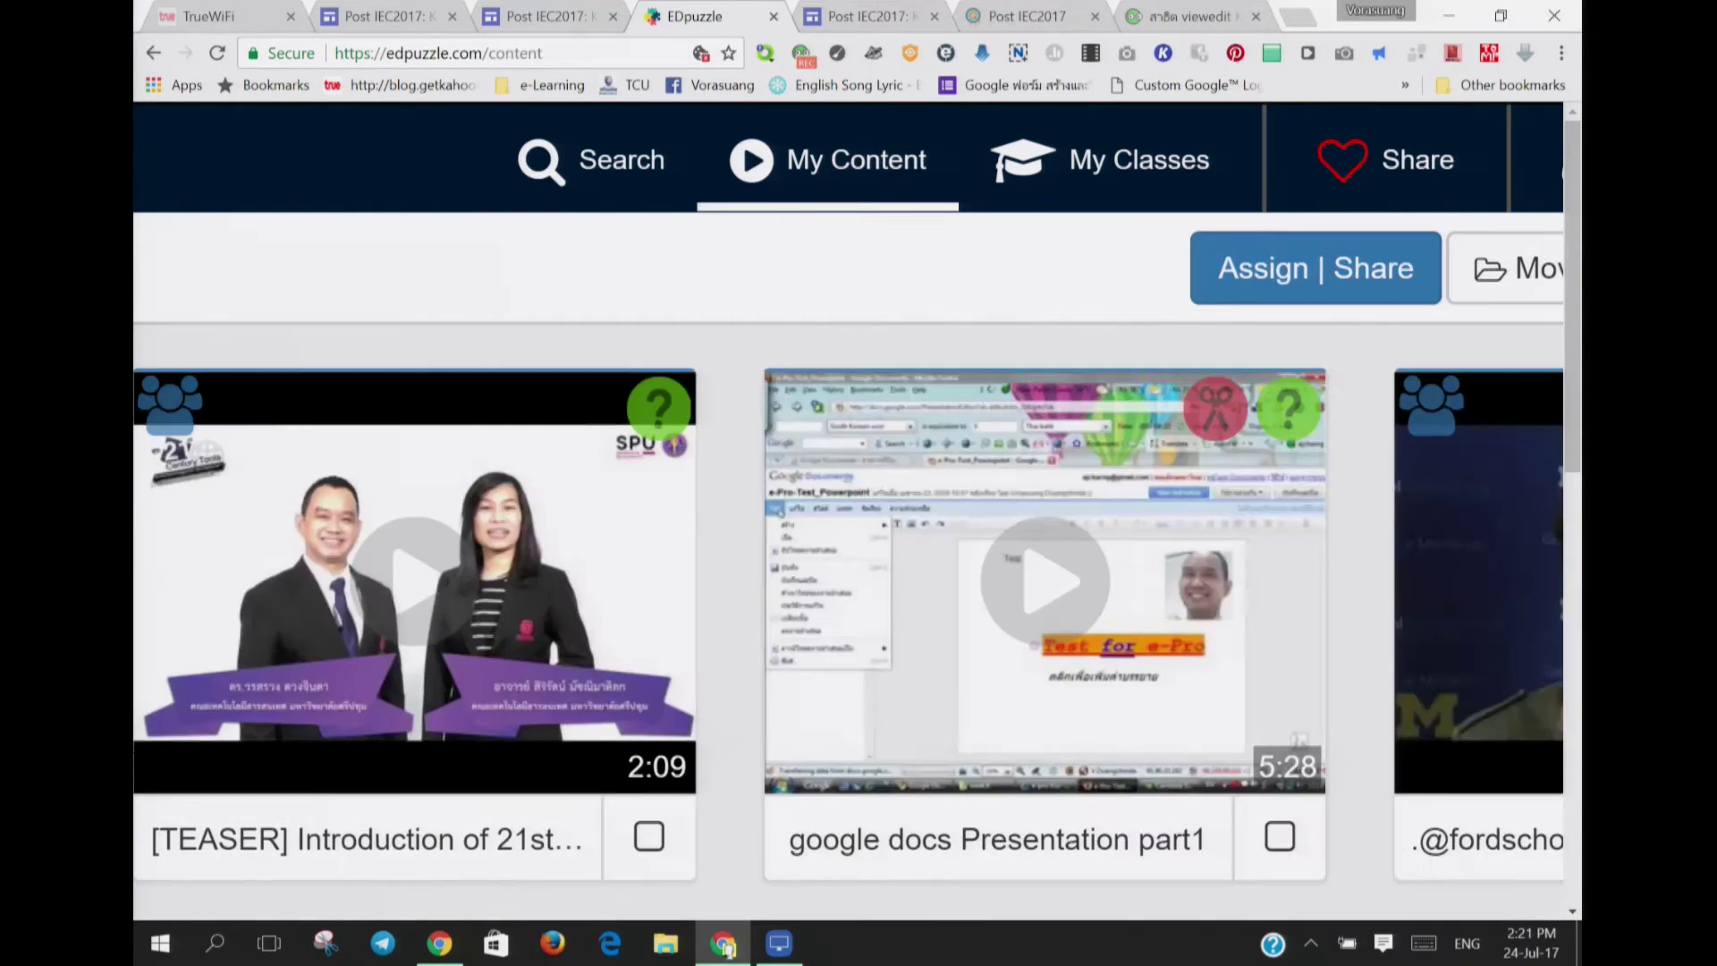
pyautogui.scroll(-5, 858, 509)
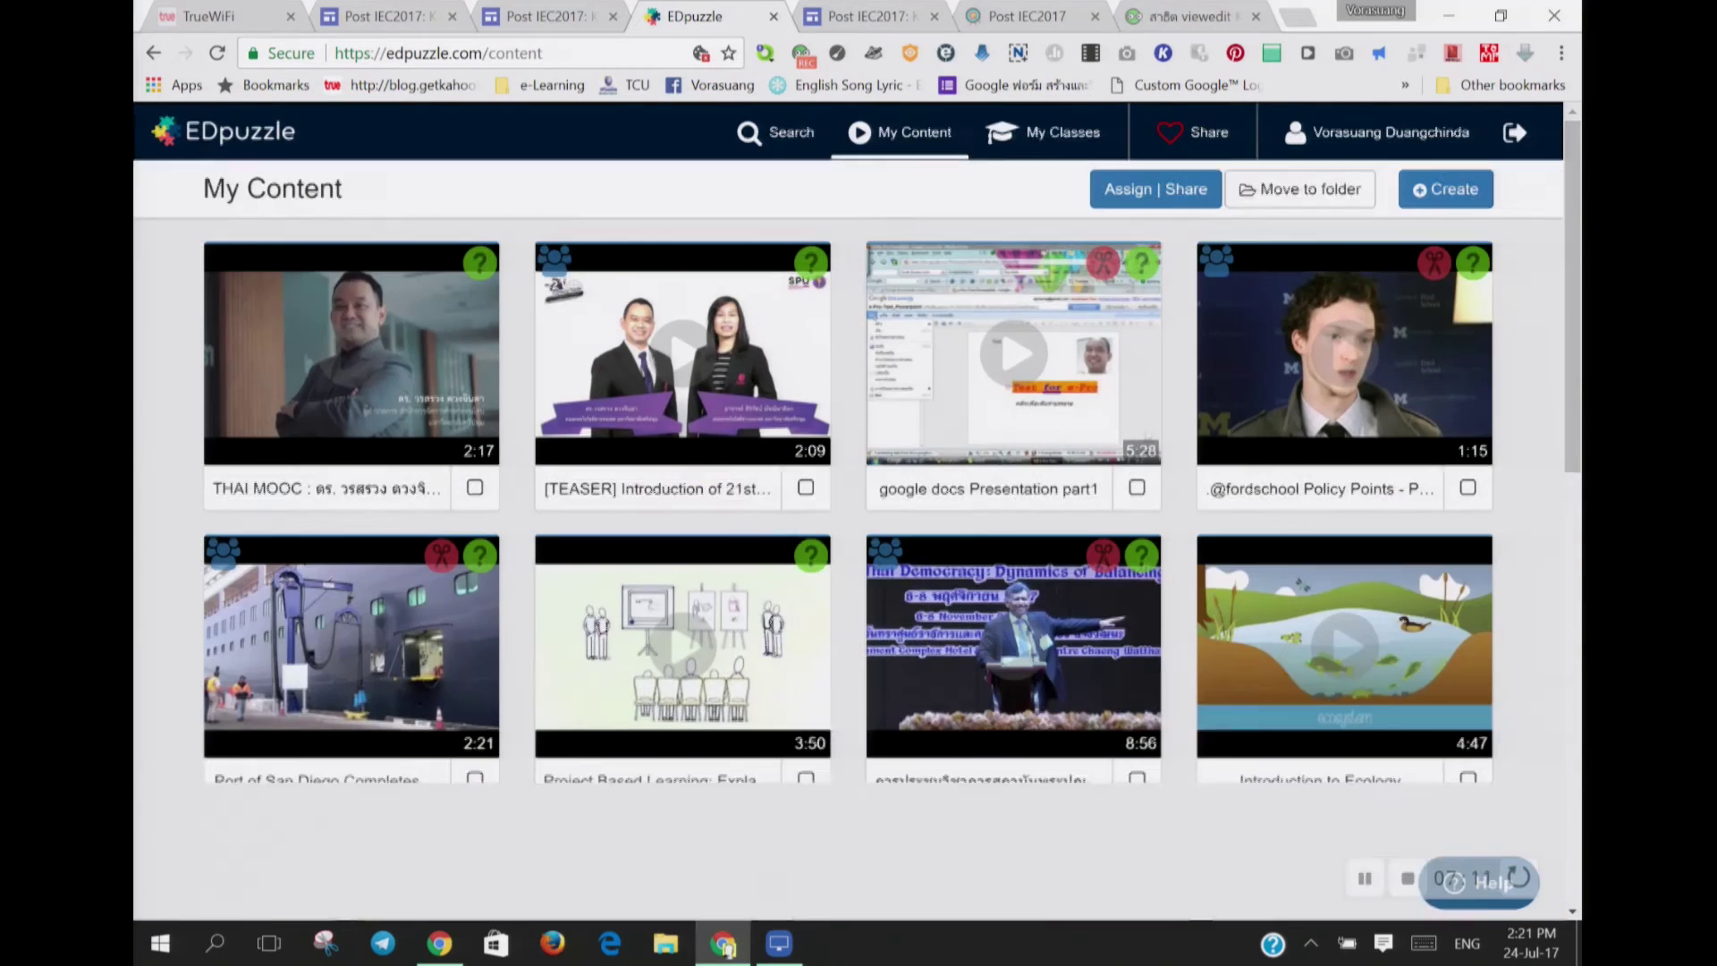
pyautogui.scroll(-2, 859, 509)
pyautogui.scroll(3, 858, 537)
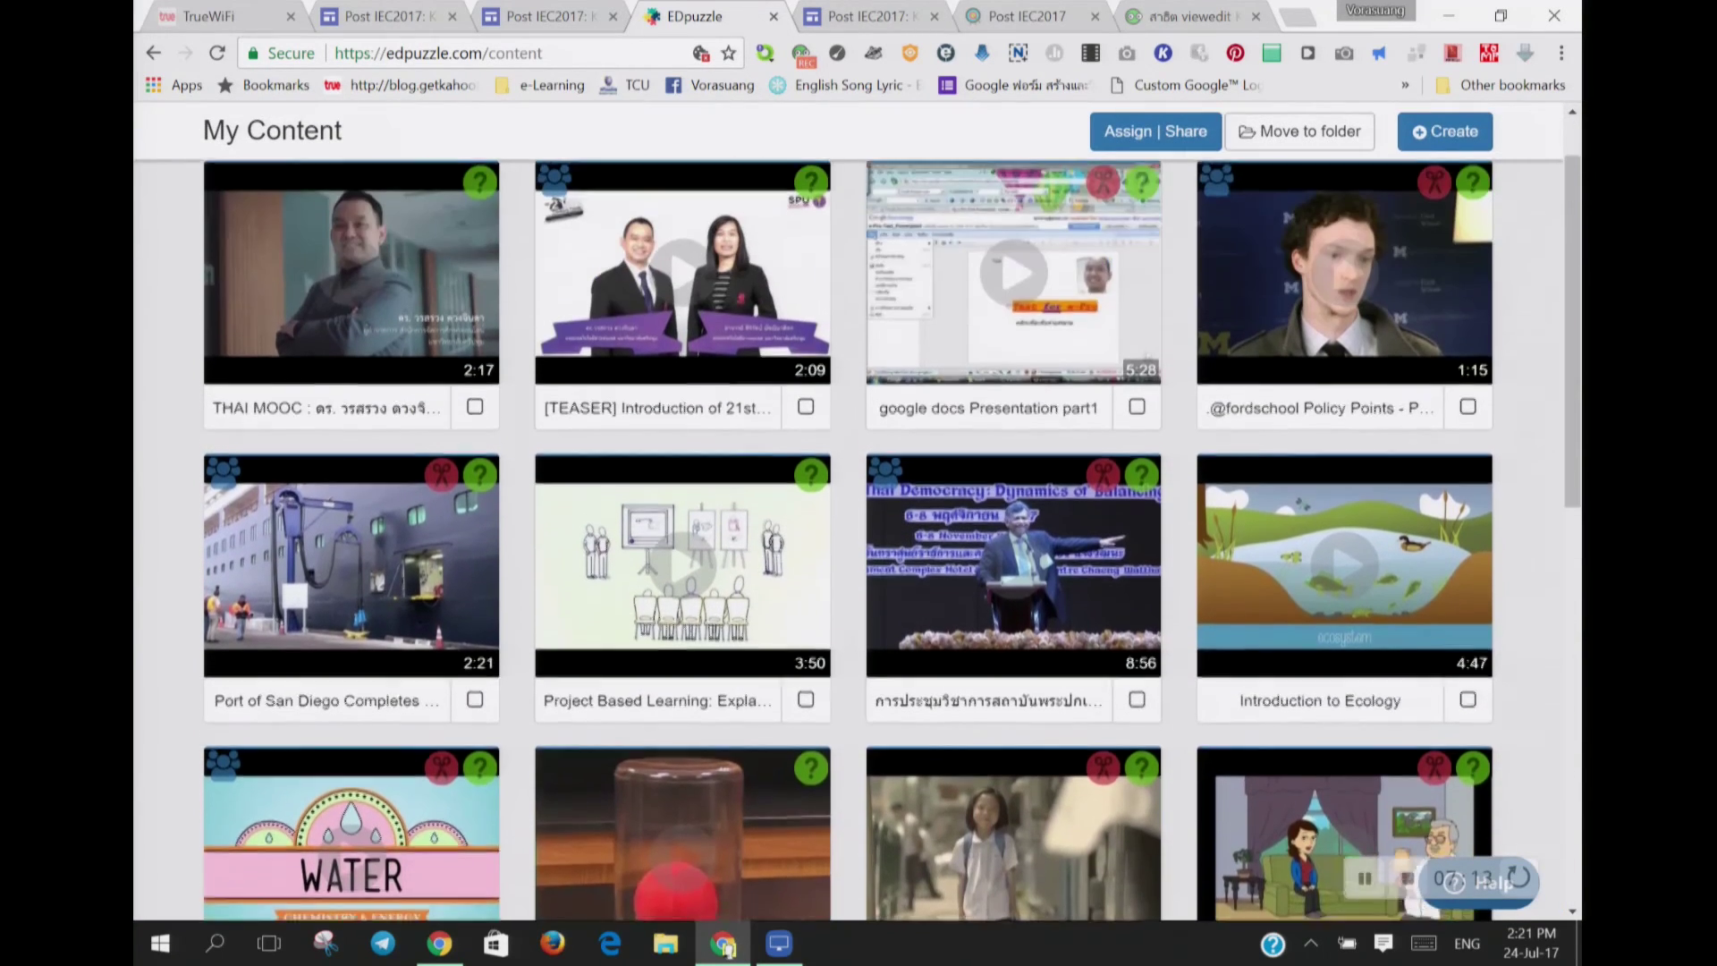
pyautogui.scroll(5, 294, 336)
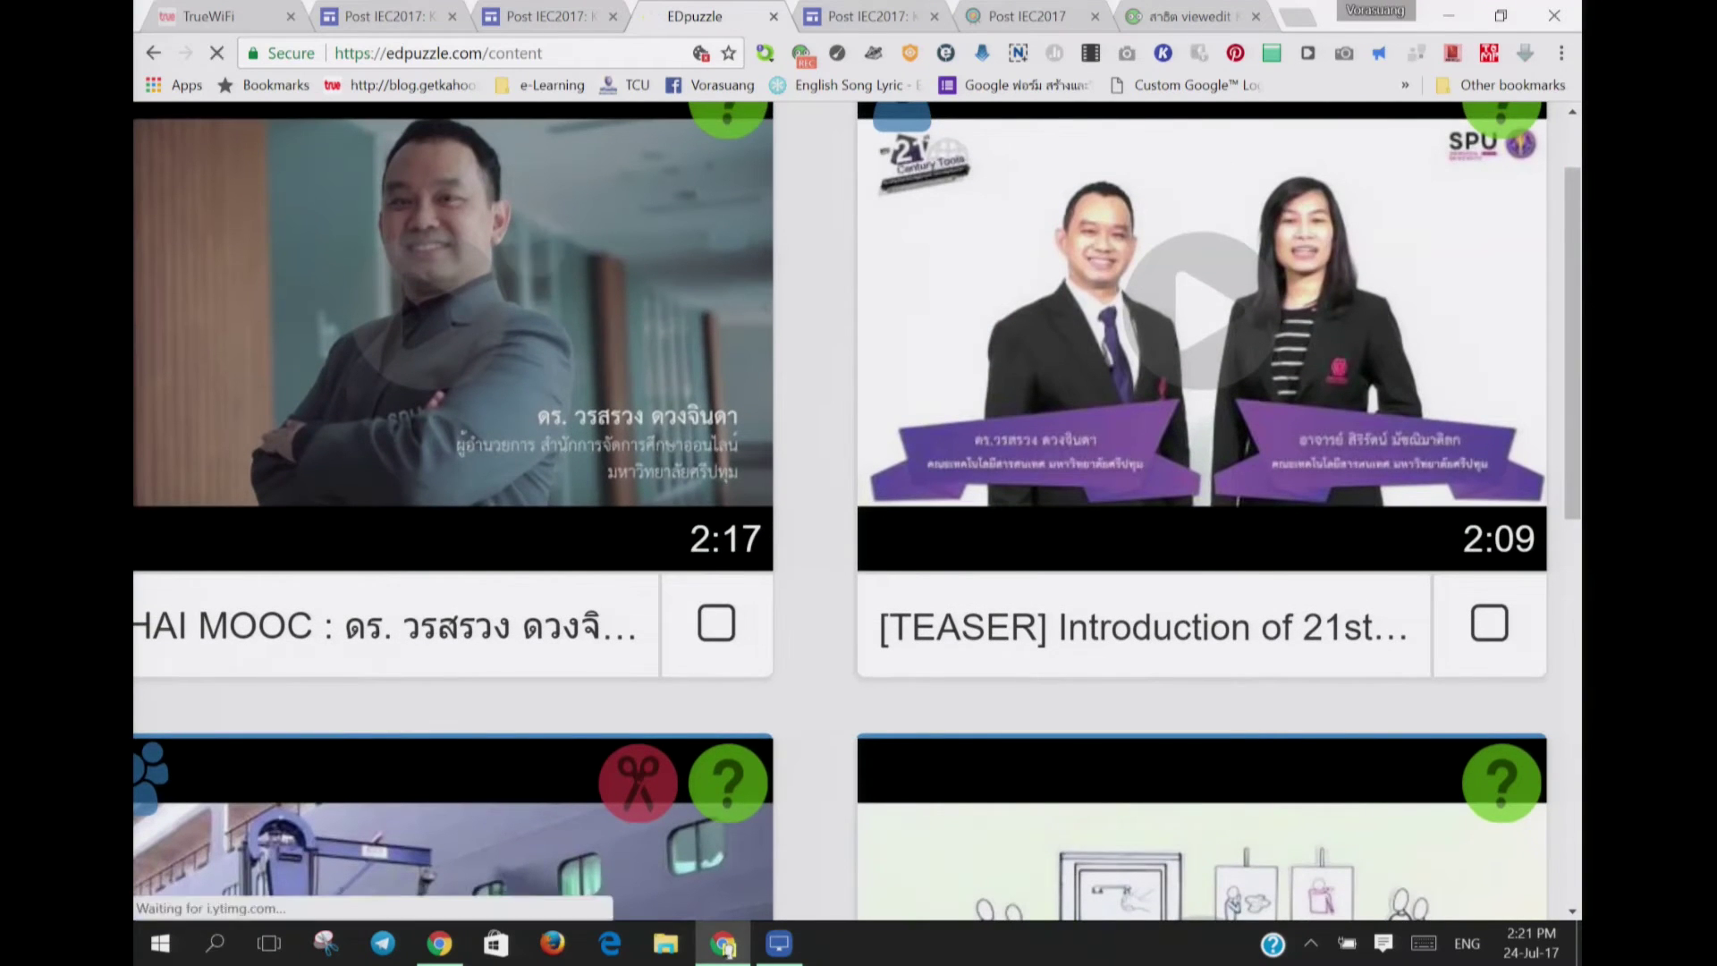
# Step: Open the 2:17 THAI MOOC video lesson and play it up to its embedded question
pyautogui.click(546, 260)
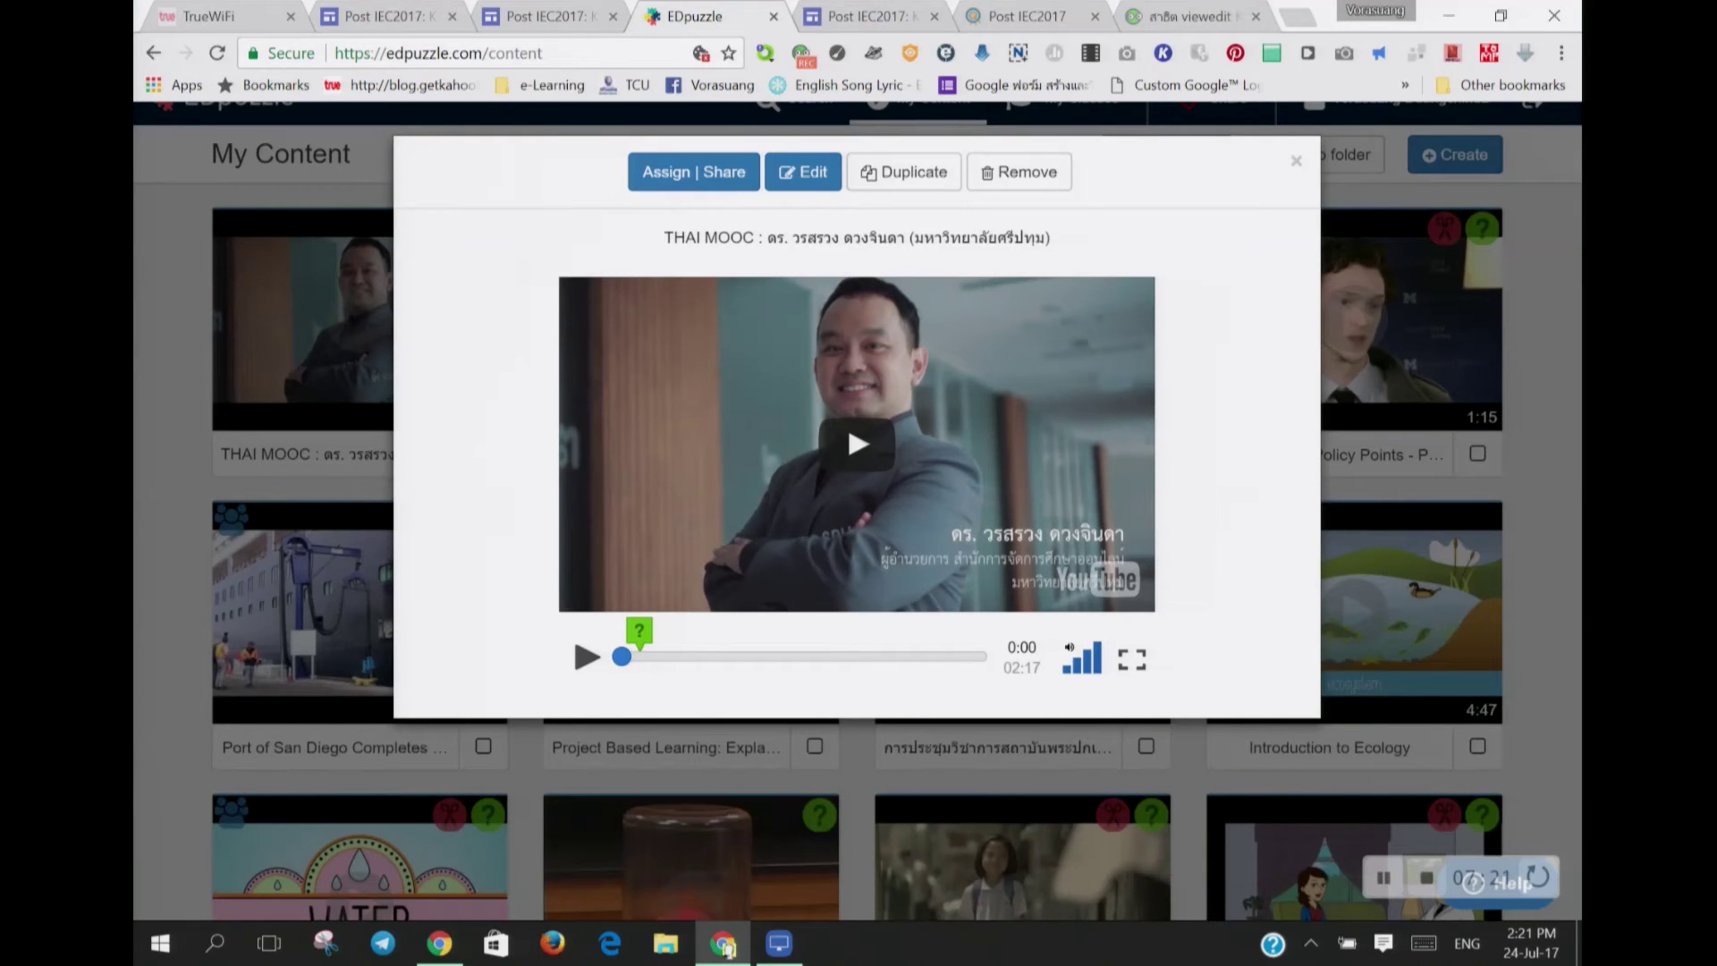
pyautogui.hotkey('ctrl', '+')
pyautogui.hotkey('ctrl', '+')
pyautogui.hotkey('ctrl', '+')
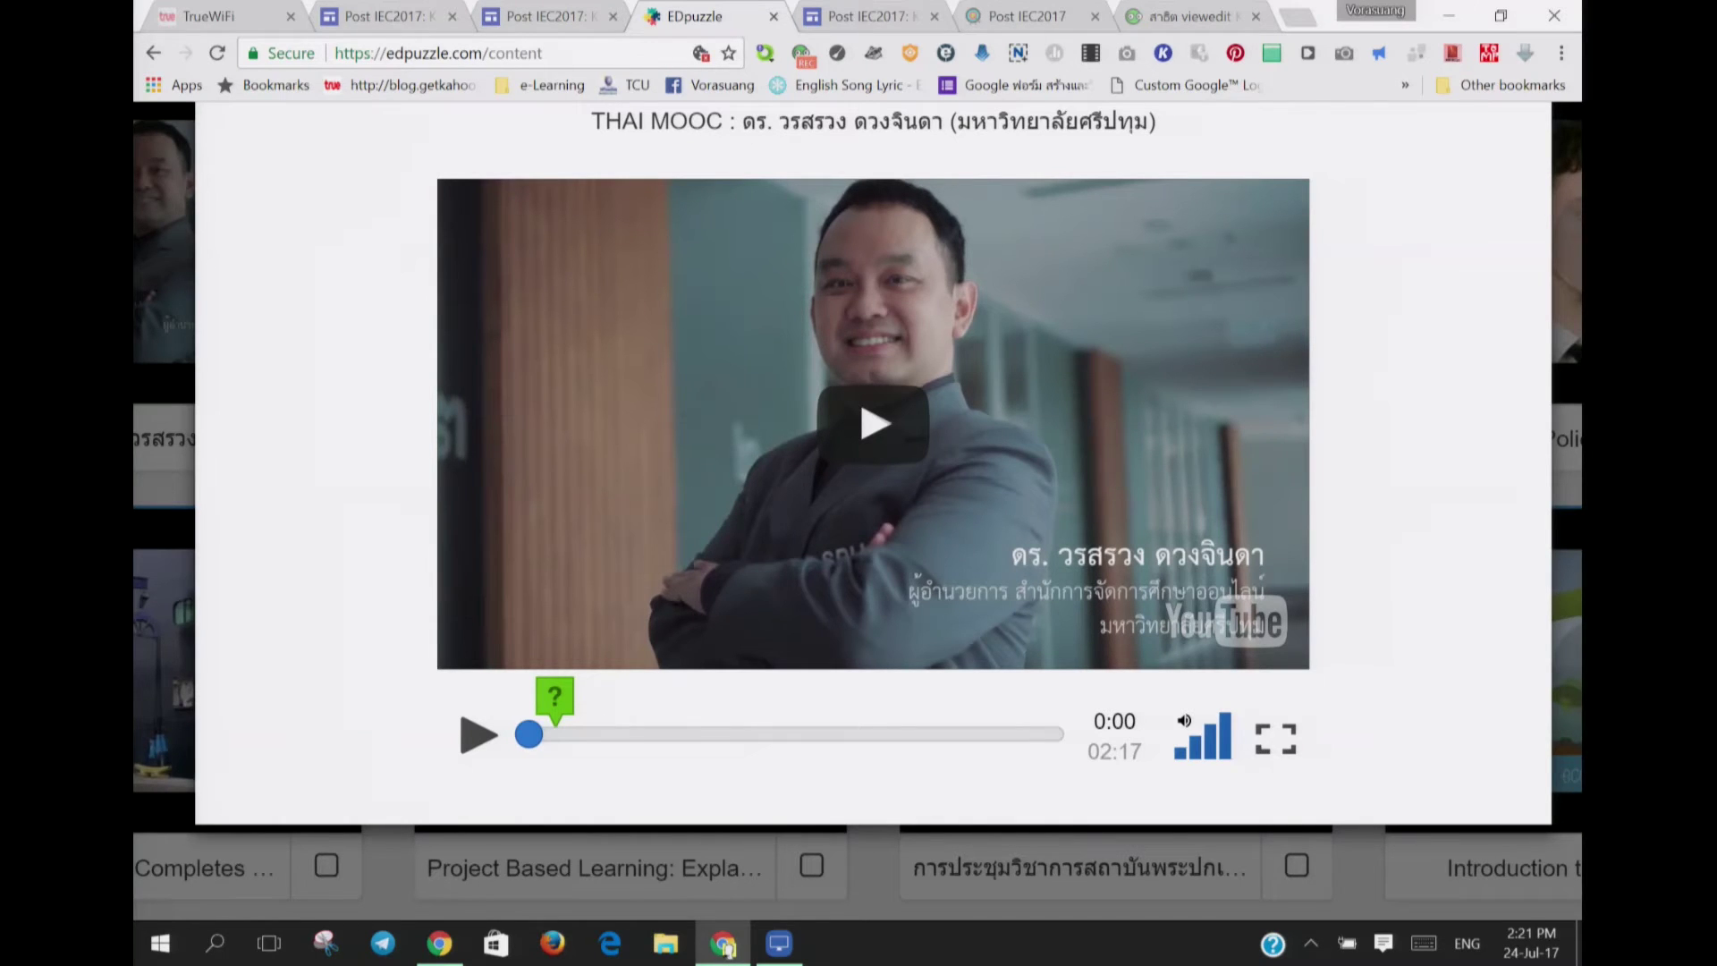
pyautogui.click(466, 740)
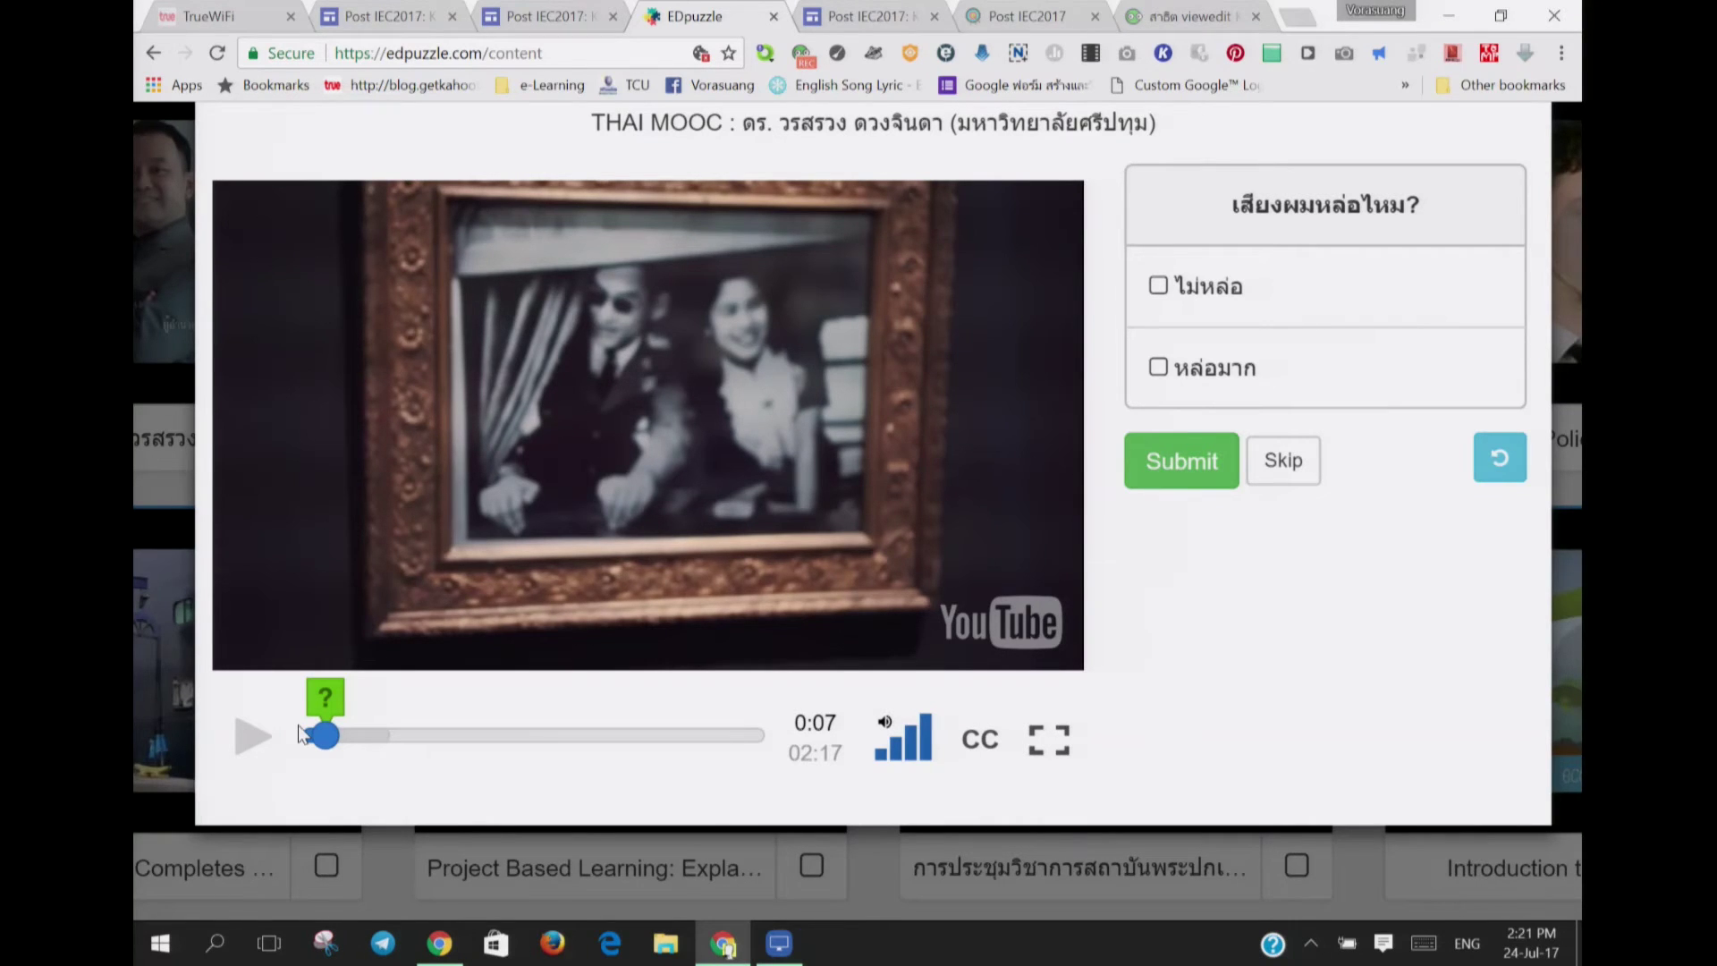
# Step: Examine the embedded question, choose the answer หล่อมาก and submit it
pyautogui.scroll(5, 302, 735)
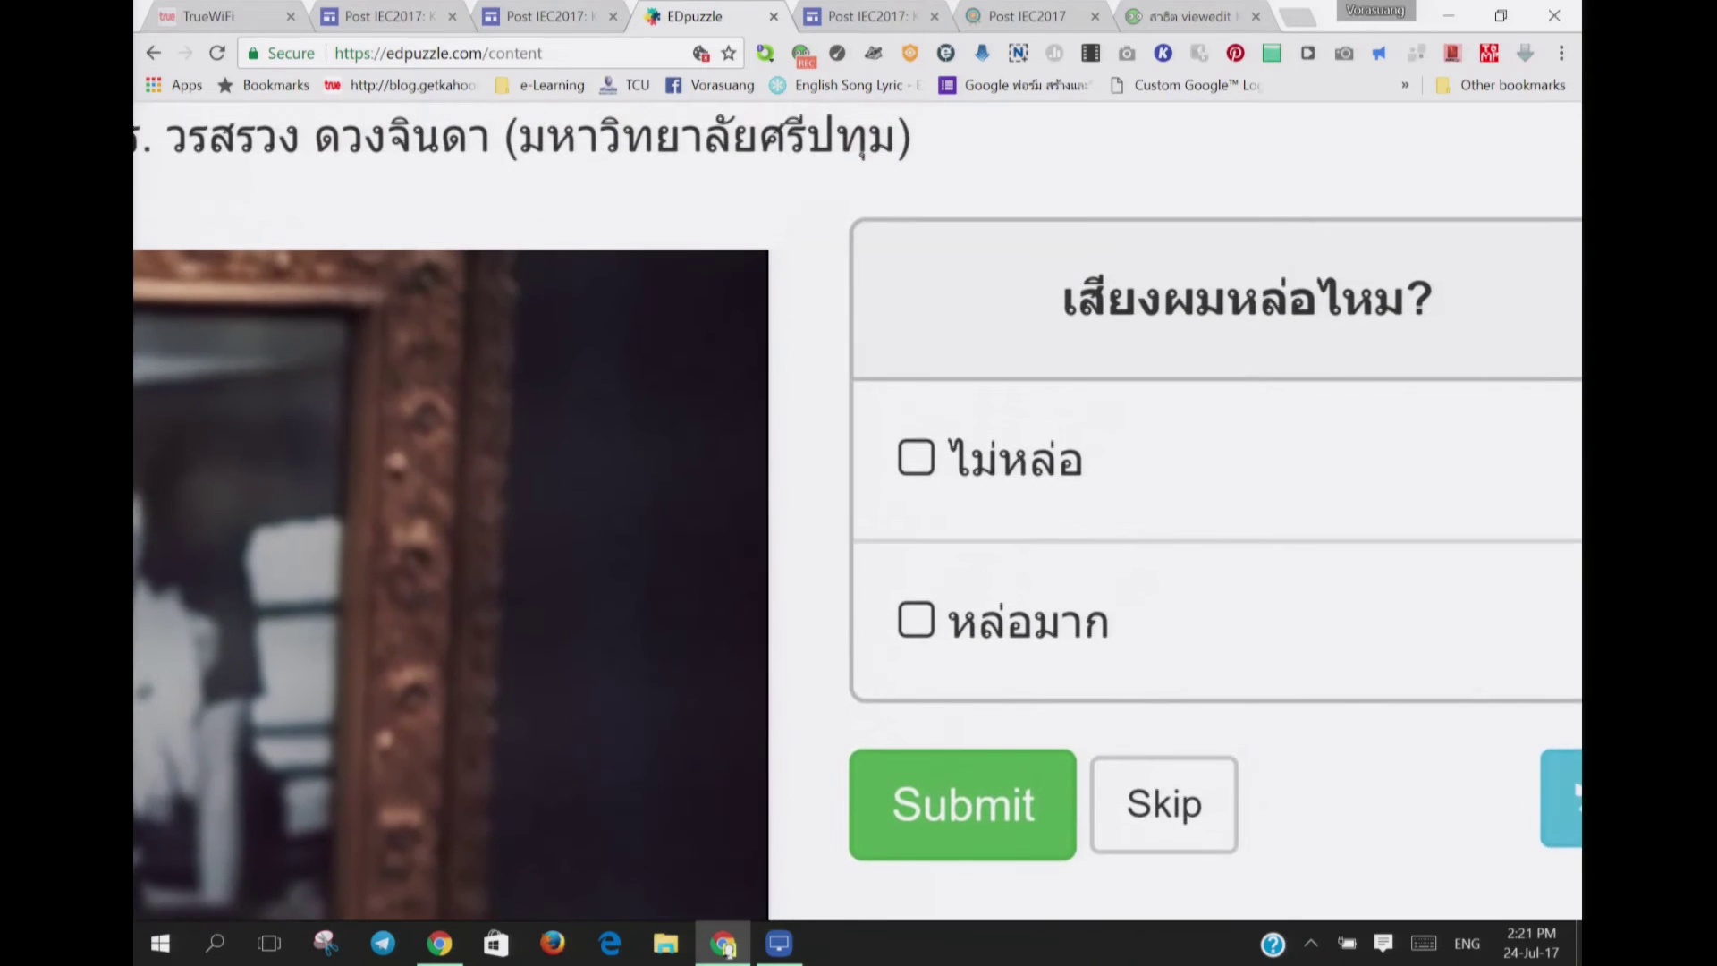
pyautogui.hscroll(2, 857, 517)
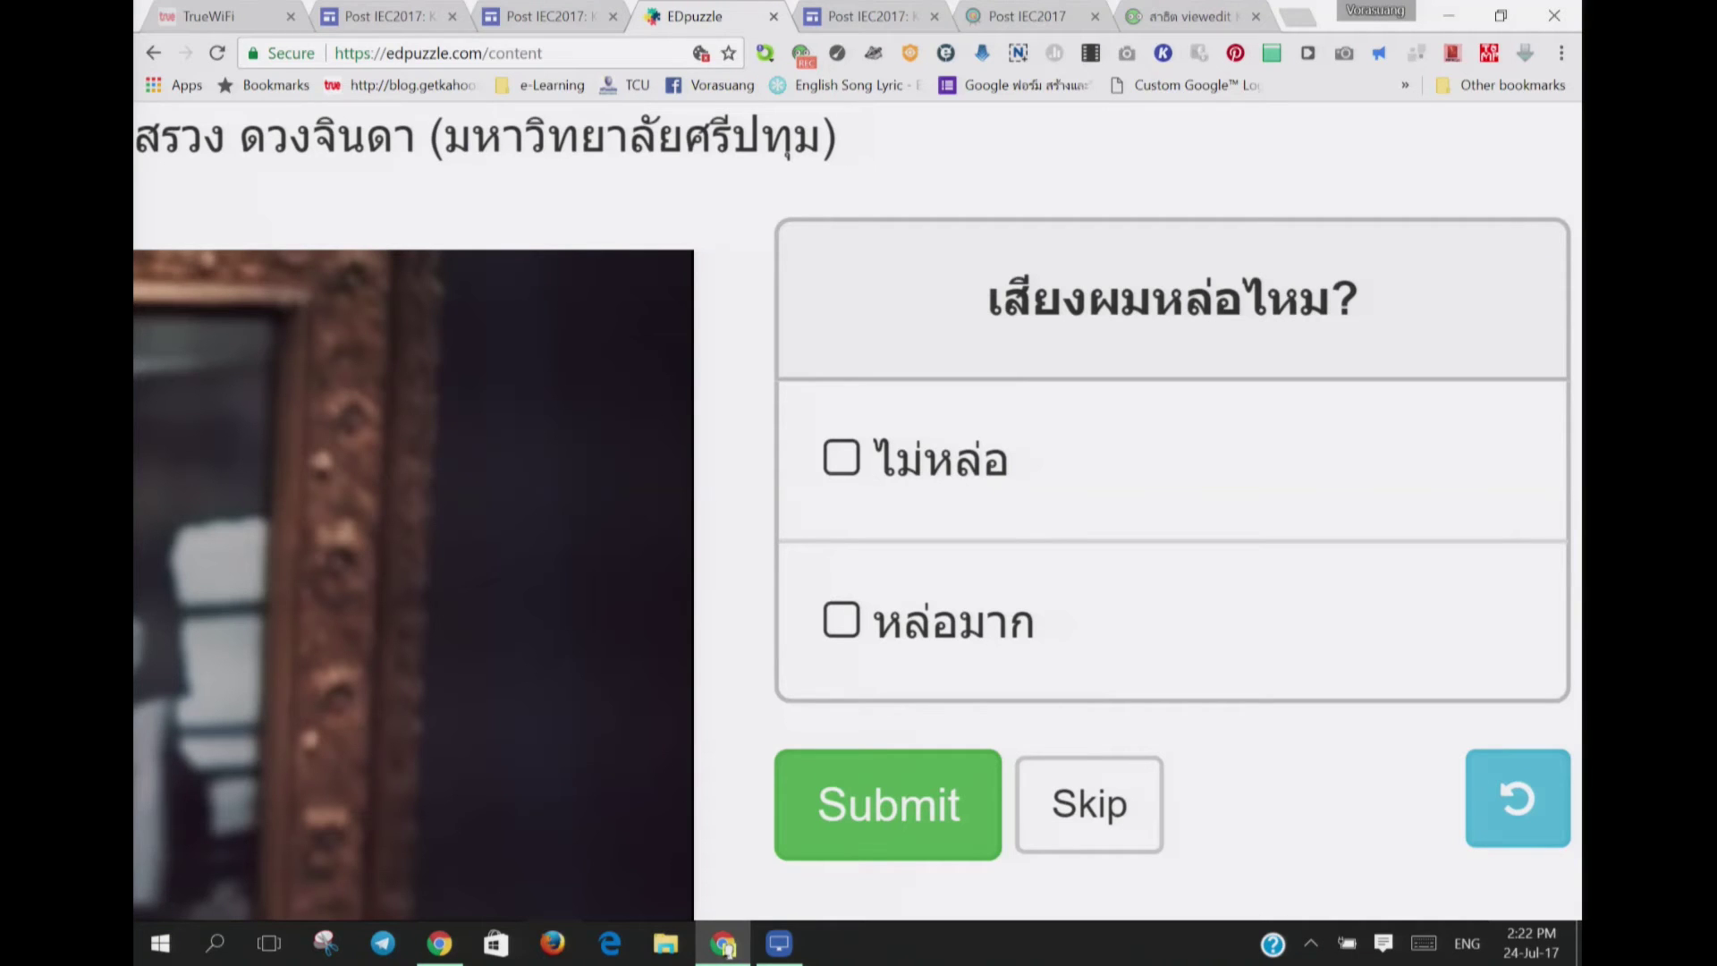
pyautogui.scroll(5, 1095, 515)
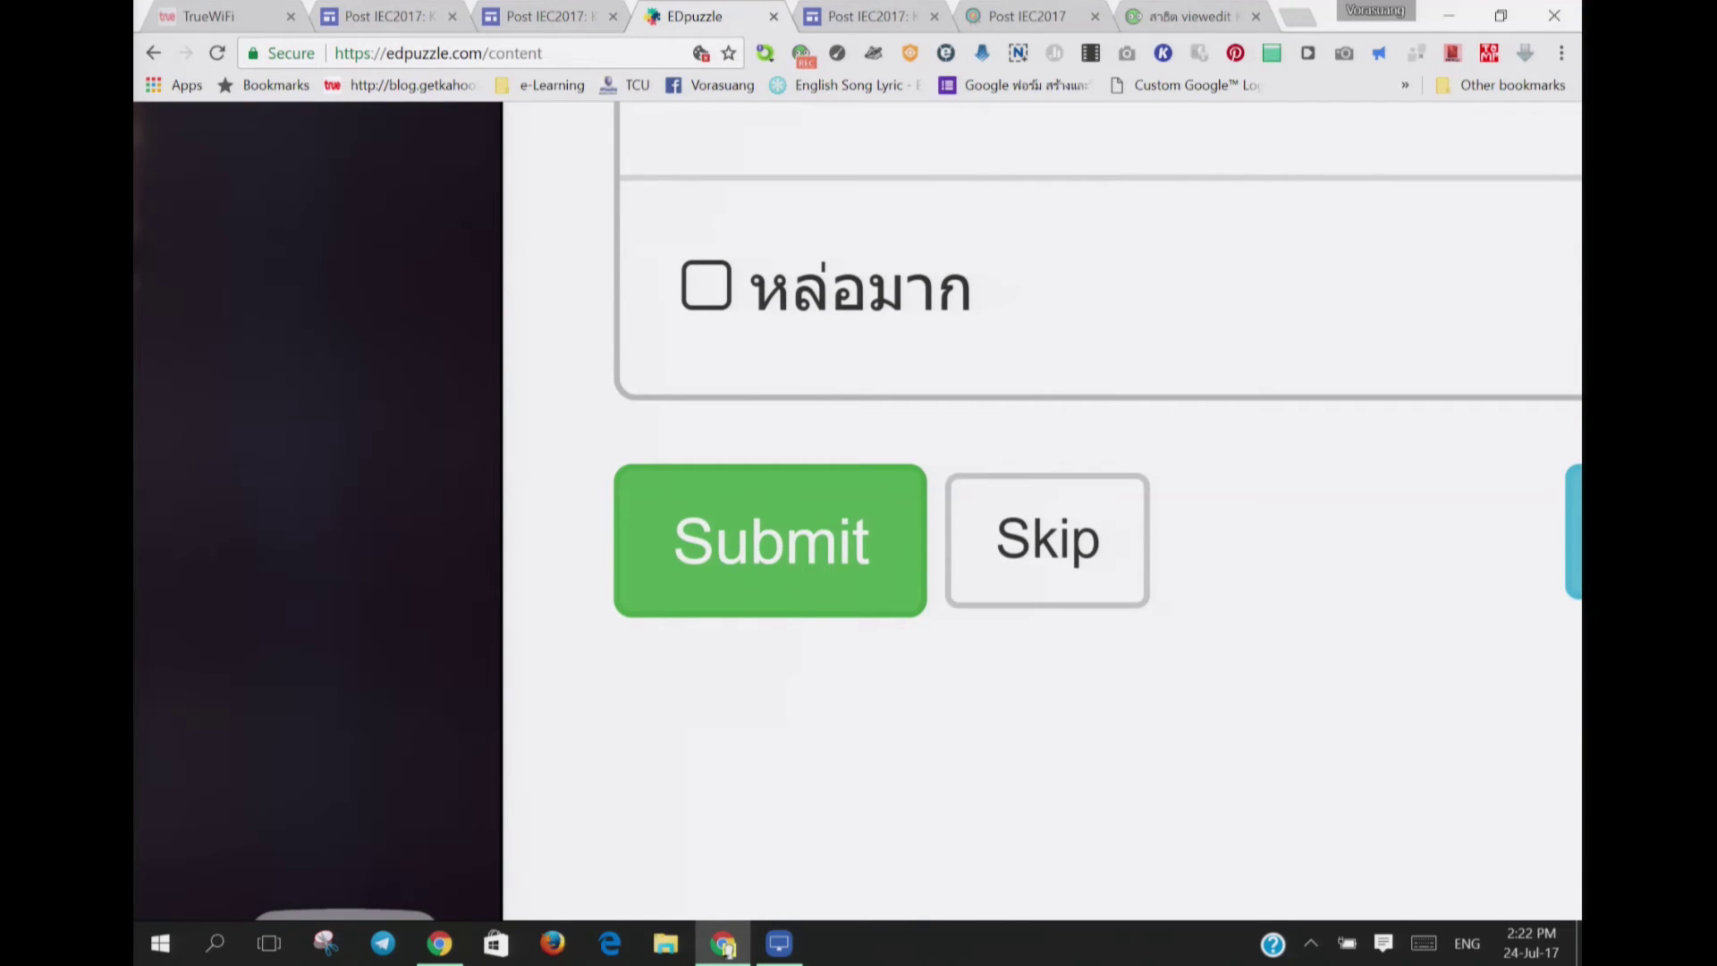
pyautogui.scroll(-5, 1143, 464)
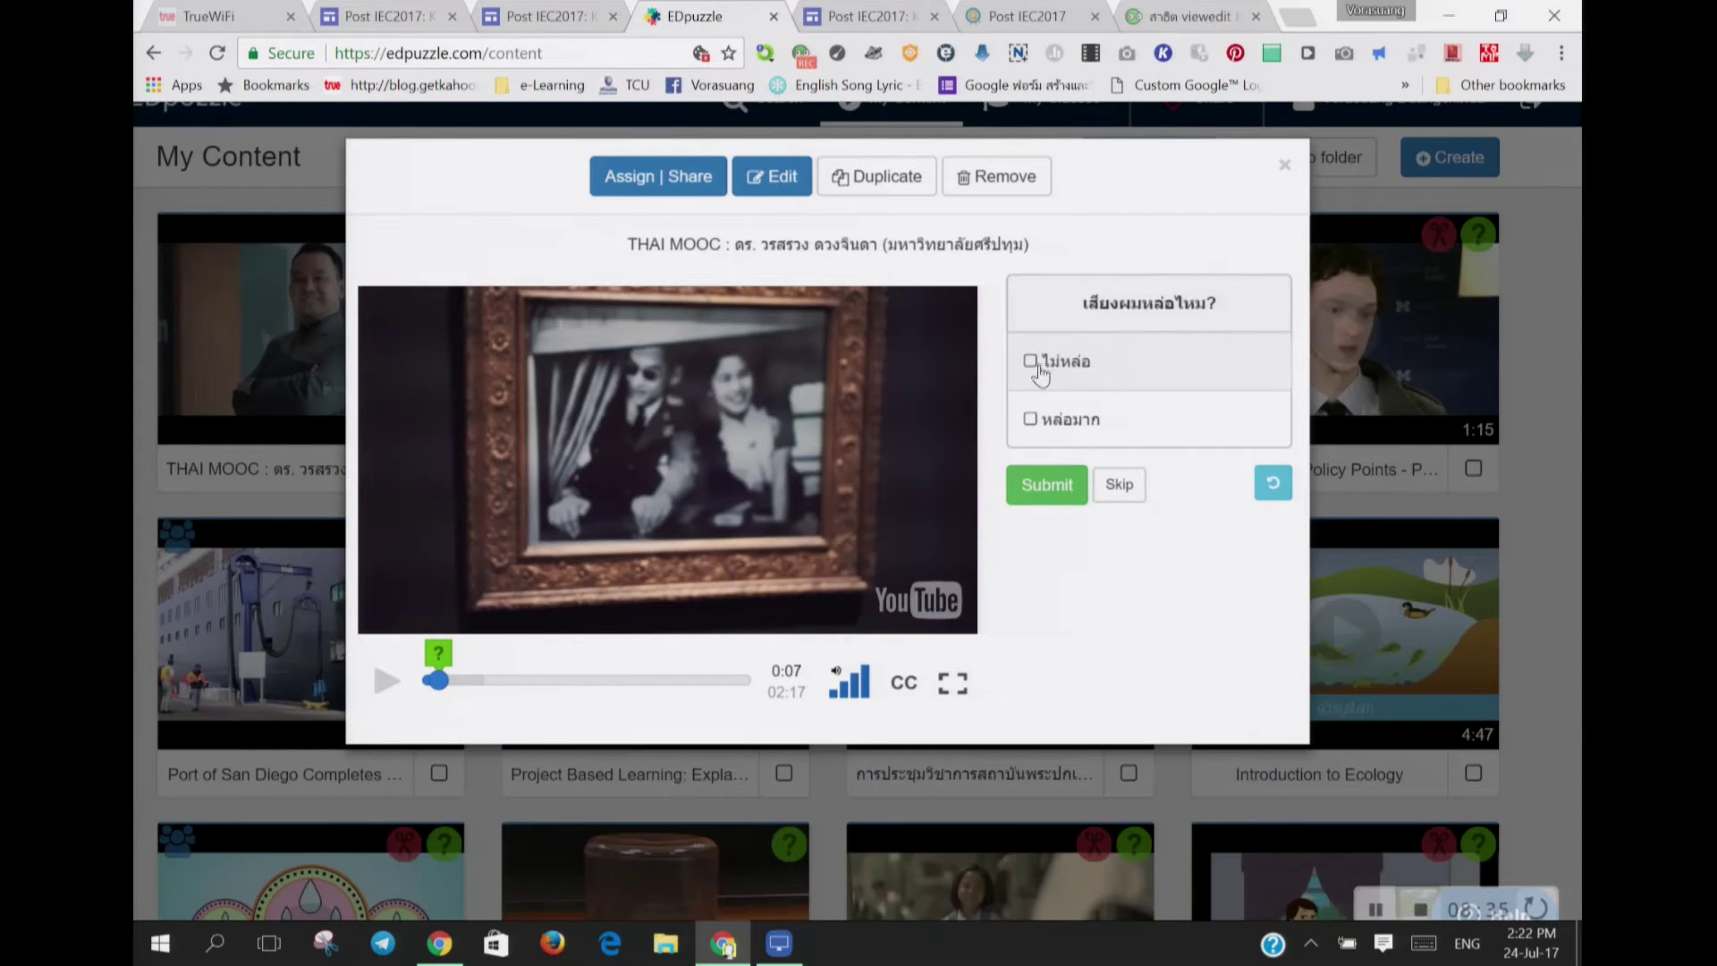
pyautogui.click(1042, 422)
pyautogui.scroll(5, 1041, 424)
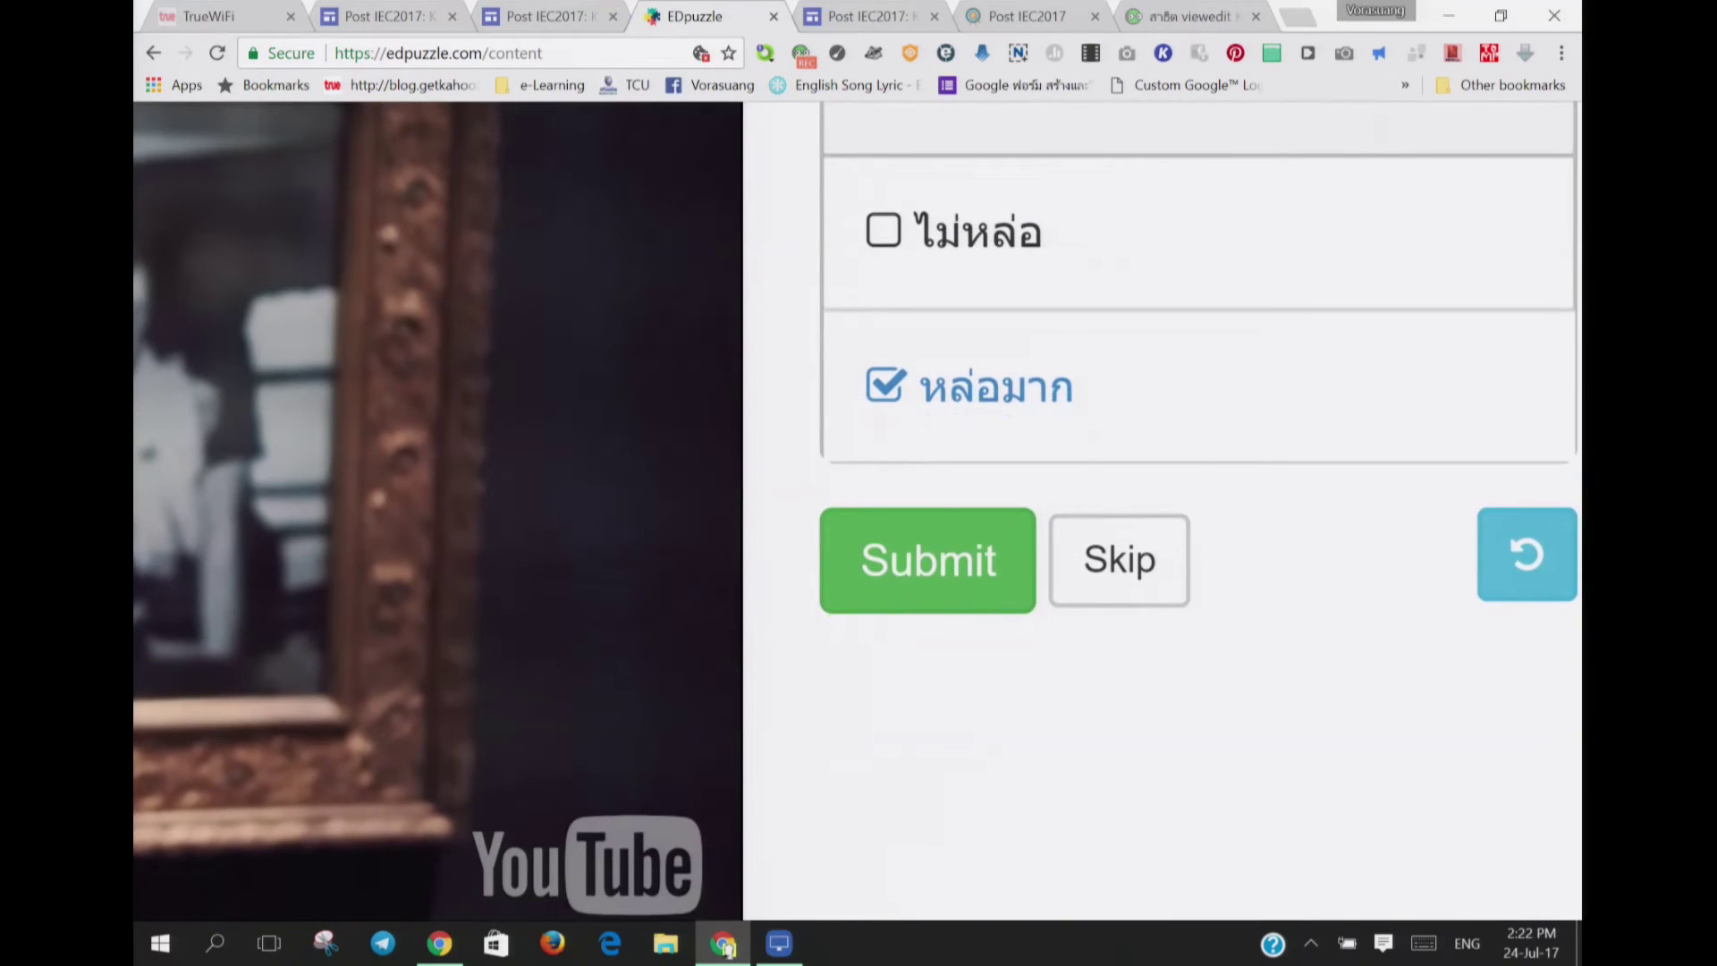
pyautogui.click(924, 576)
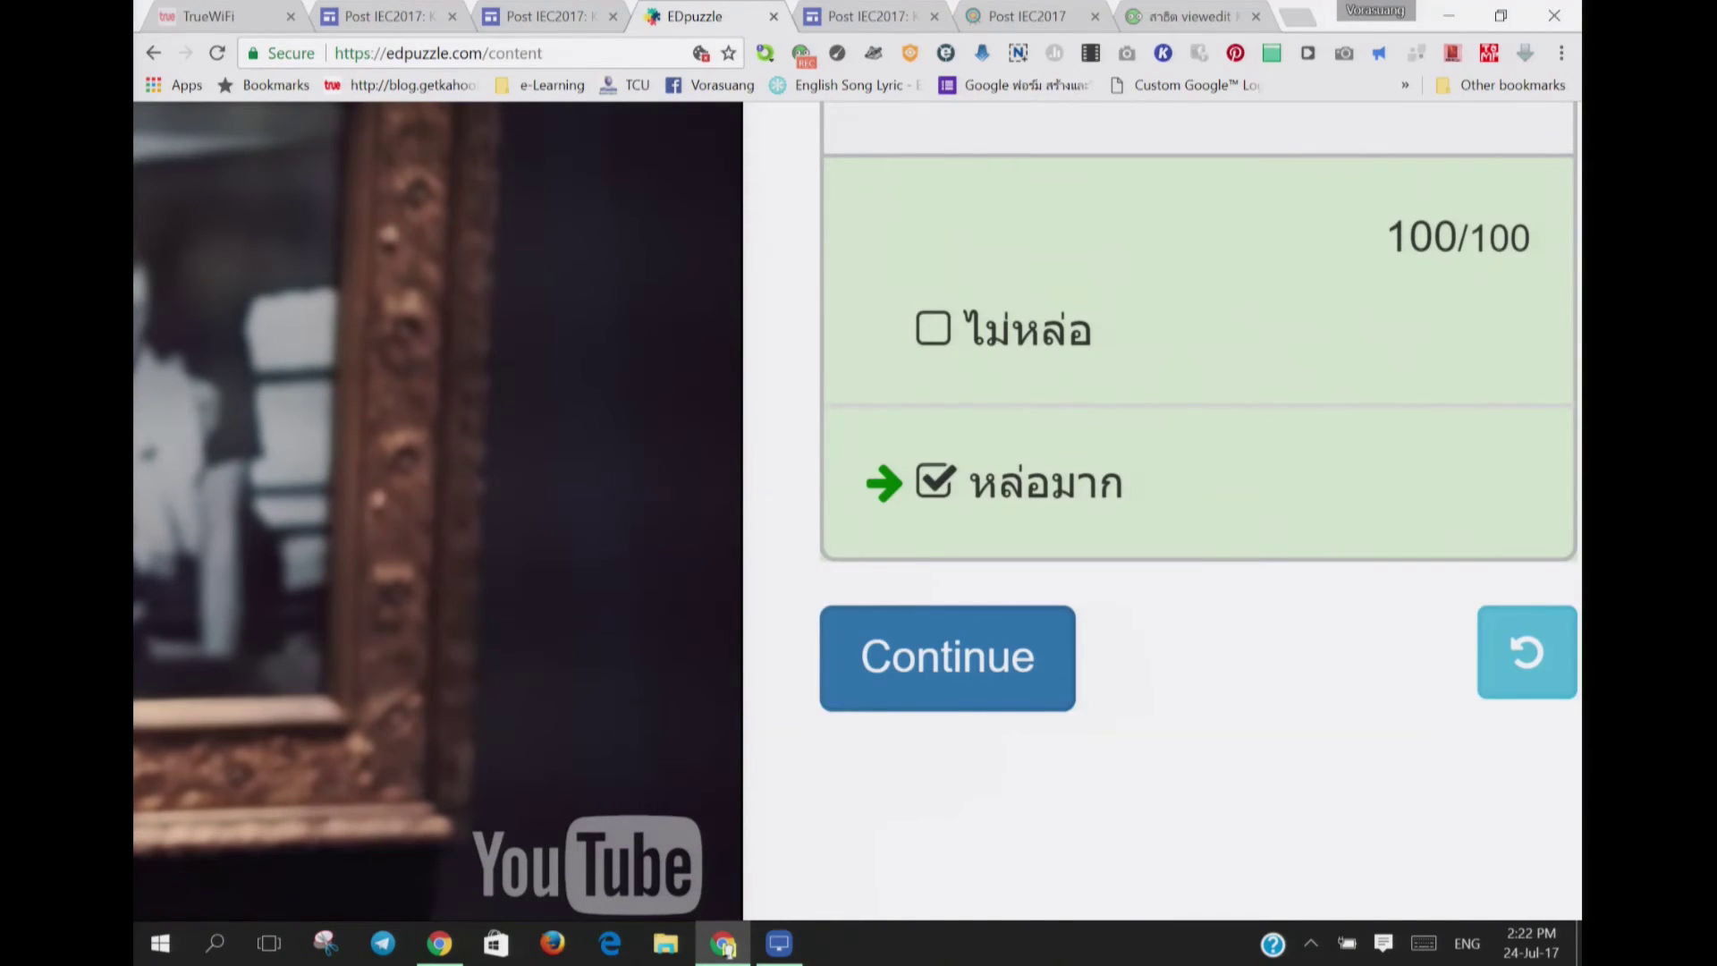
# Step: Review the graded answer, continue the video and pause it at about 0:09
pyautogui.scroll(-2, 1198, 447)
pyautogui.scroll(3, 1199, 447)
pyautogui.scroll(-3, 1198, 447)
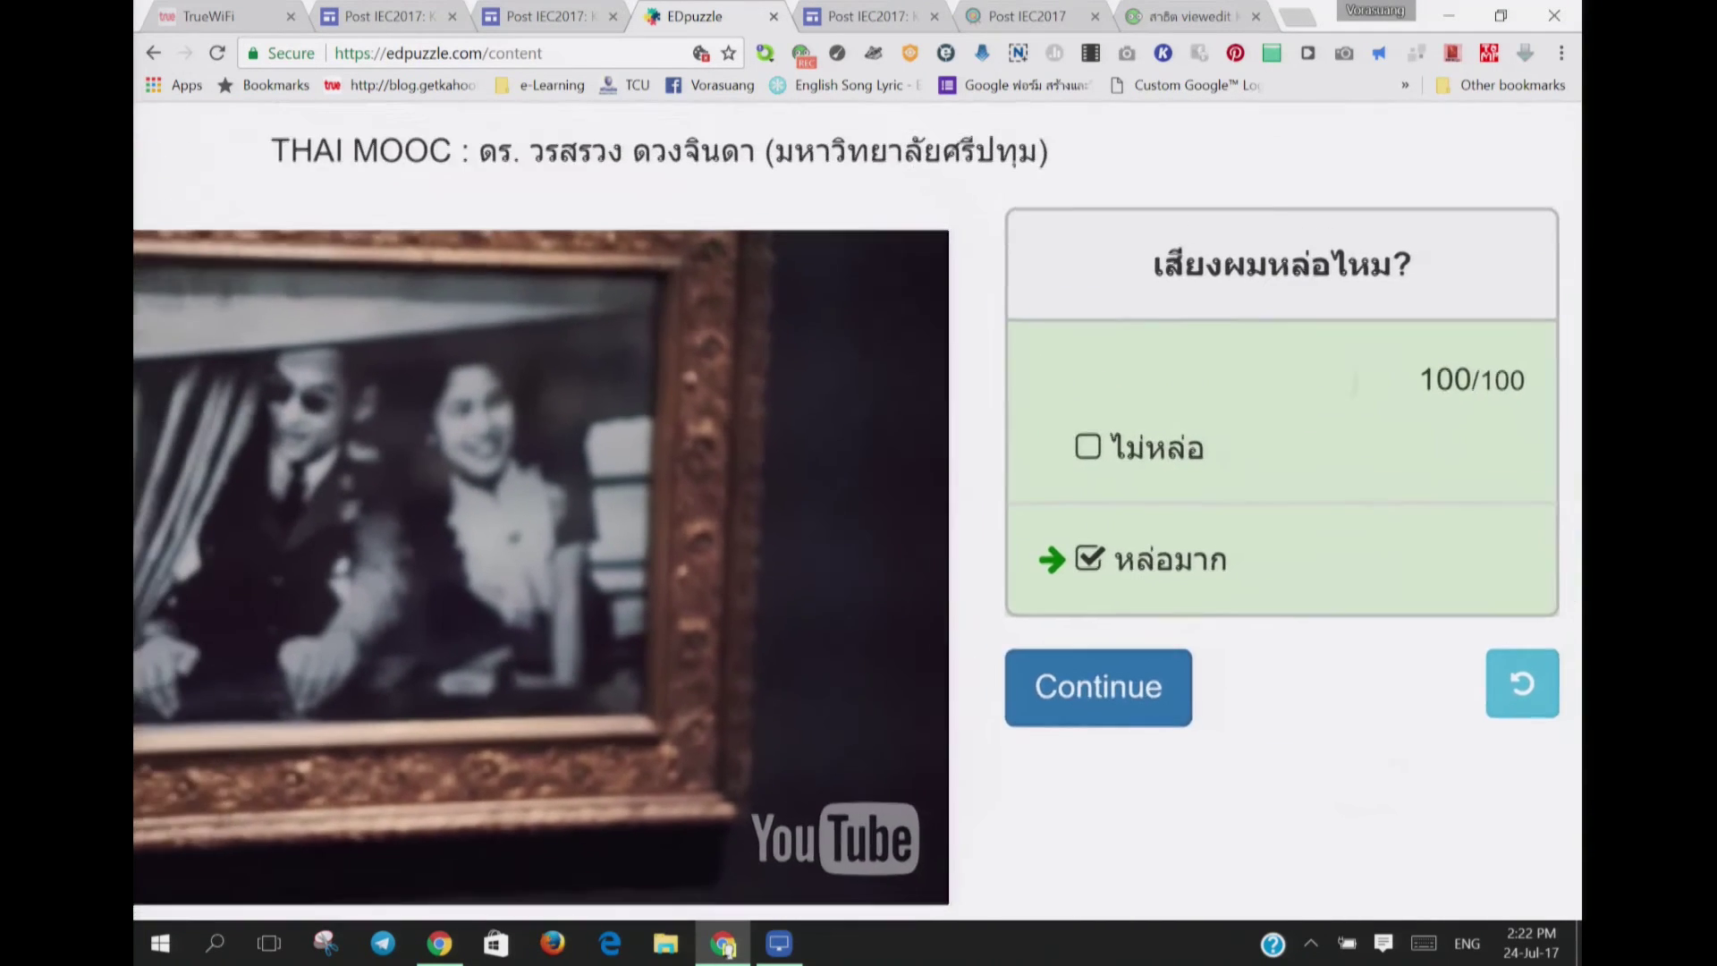
pyautogui.scroll(3, 1198, 447)
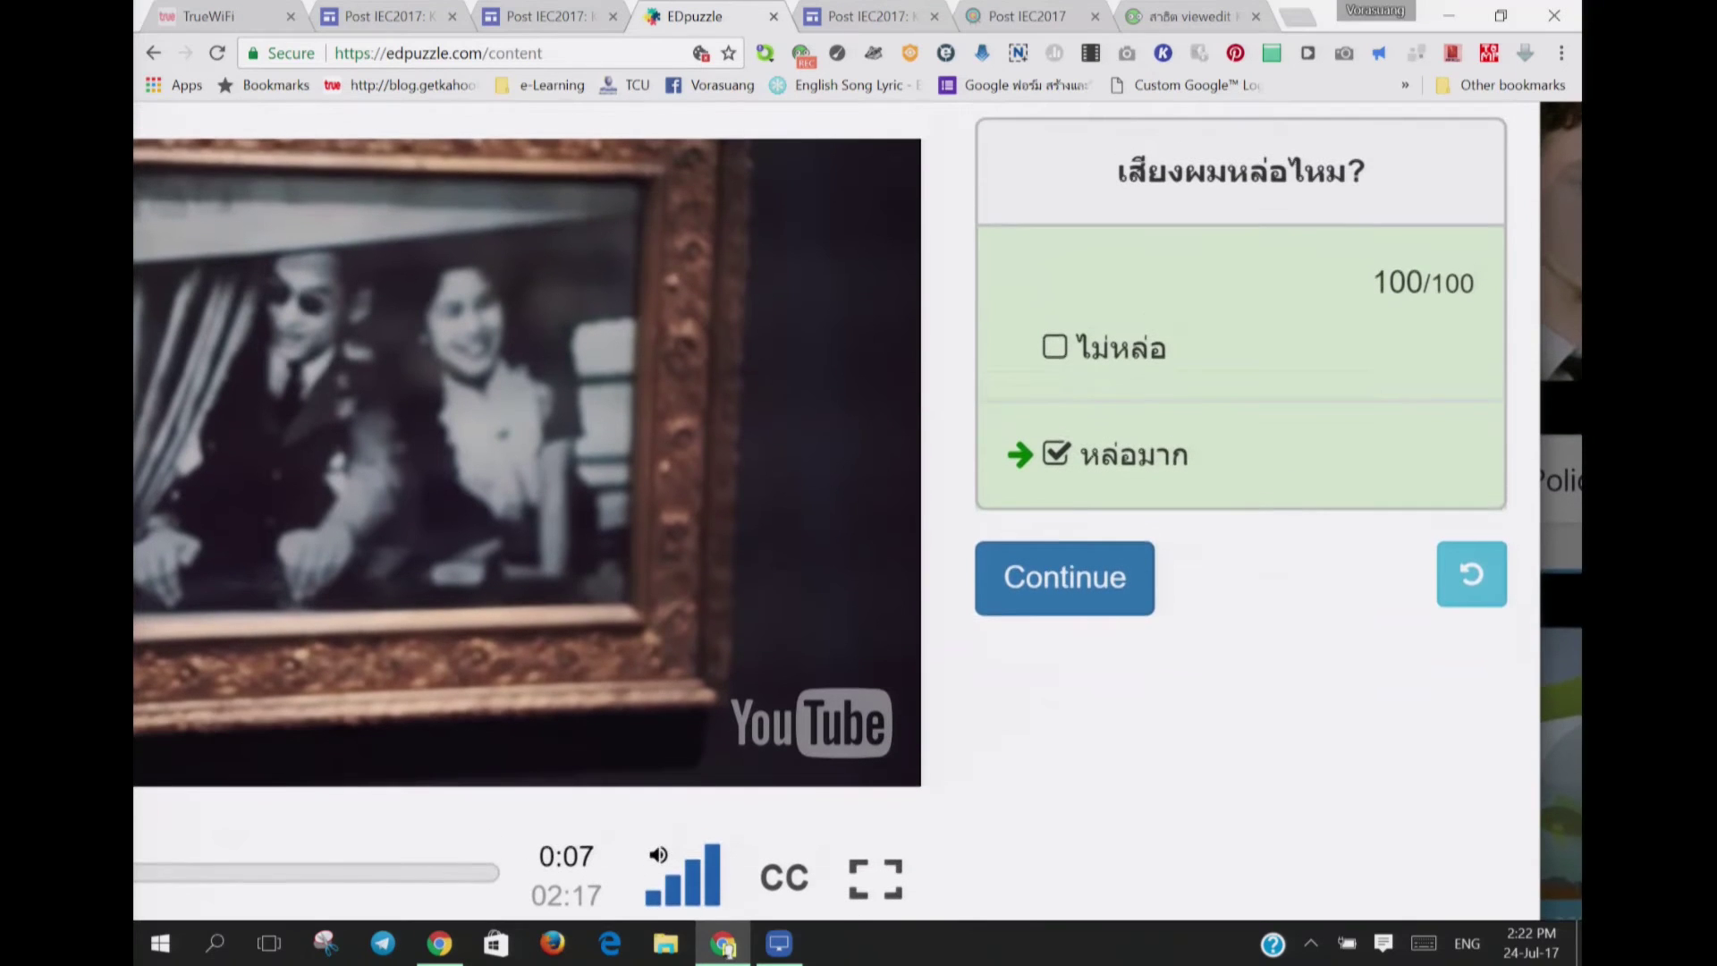
pyautogui.scroll(3, 854, 509)
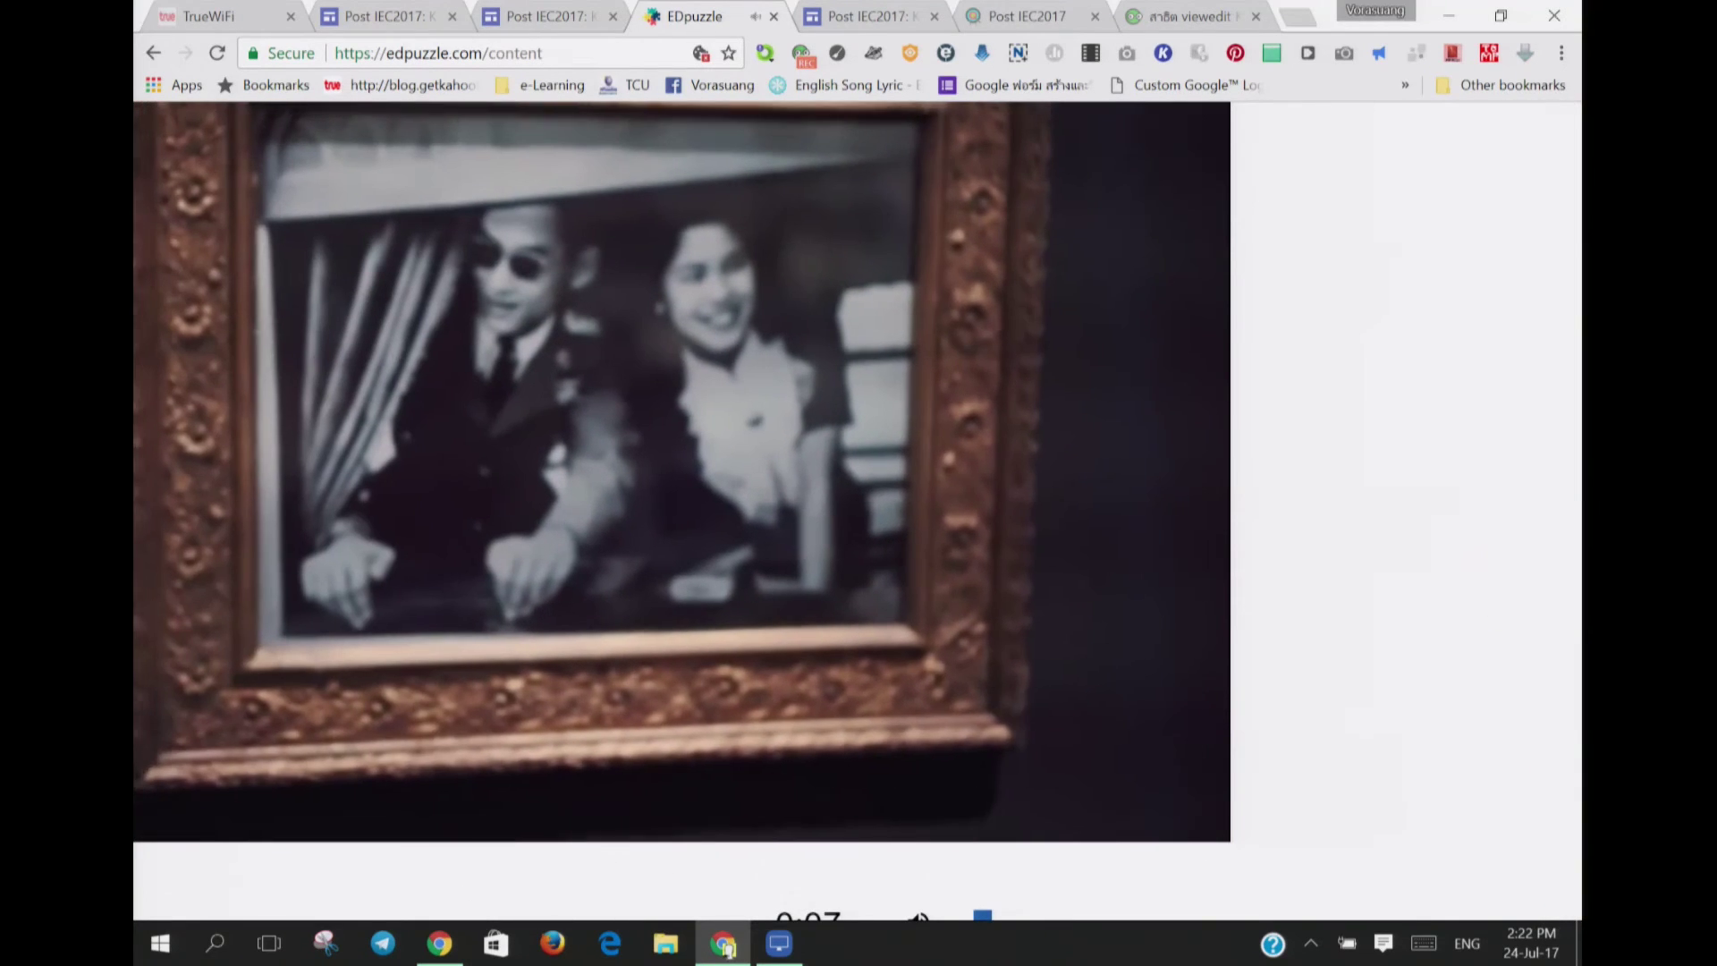
pyautogui.scroll(-3, 854, 510)
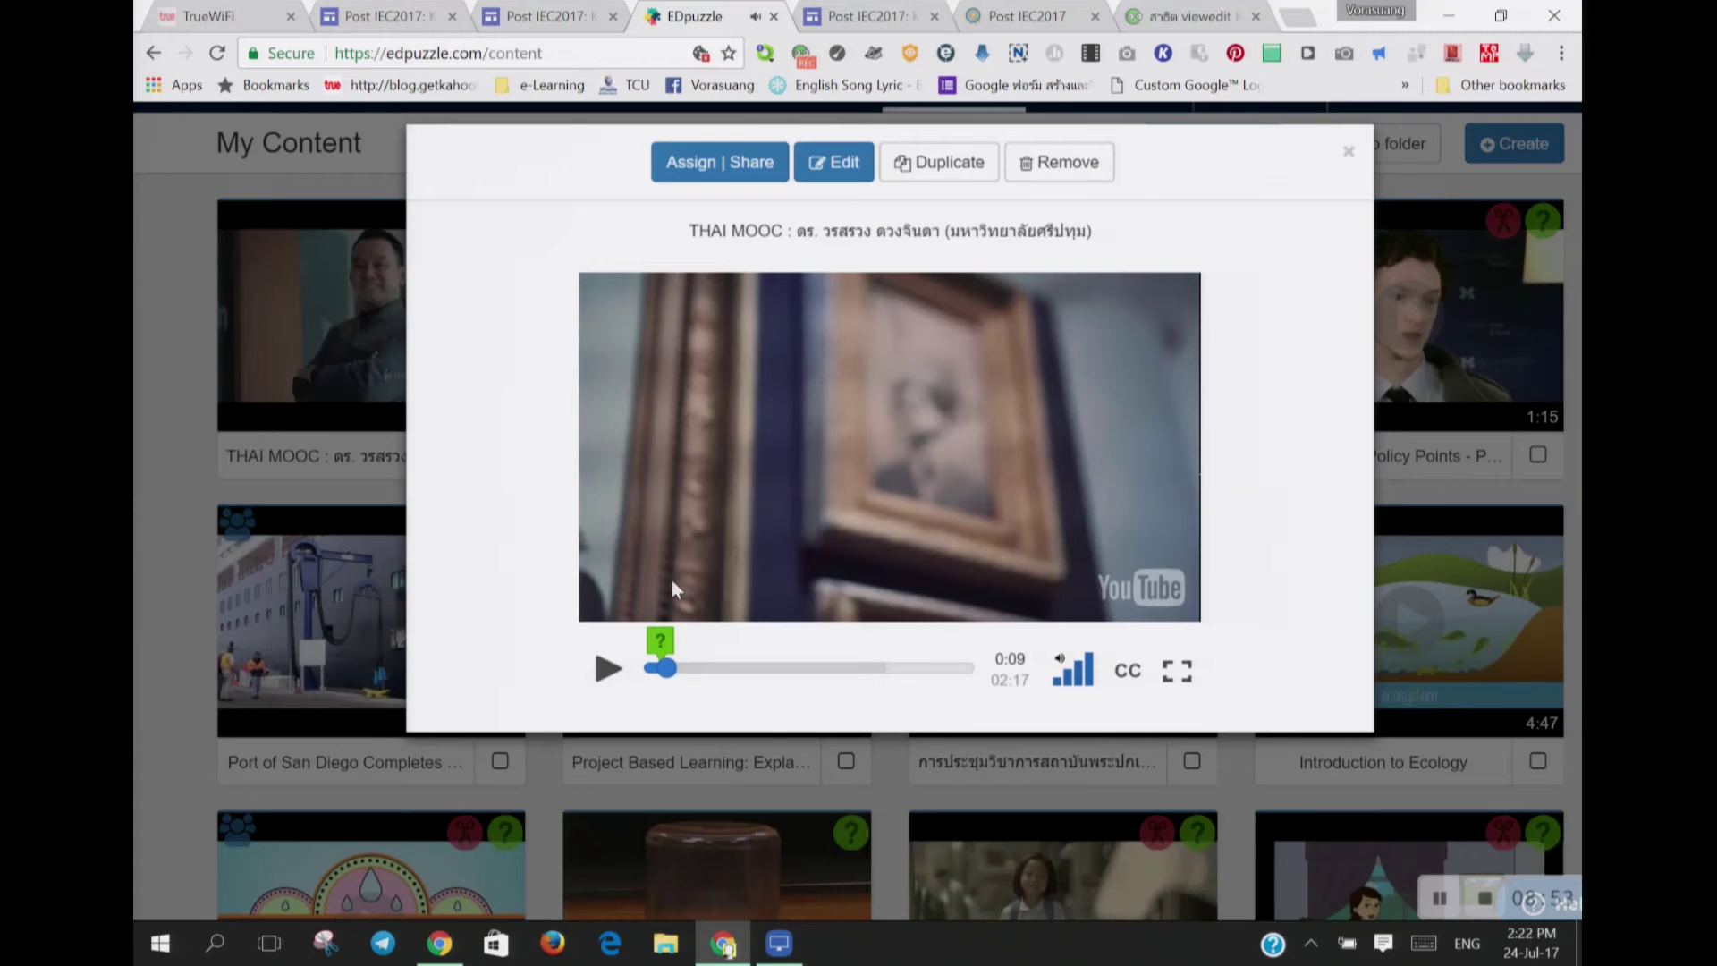
# Step: Open the THAI MOOC lesson for editing and move its question marker on the timeline to 0:10
pyautogui.click(854, 165)
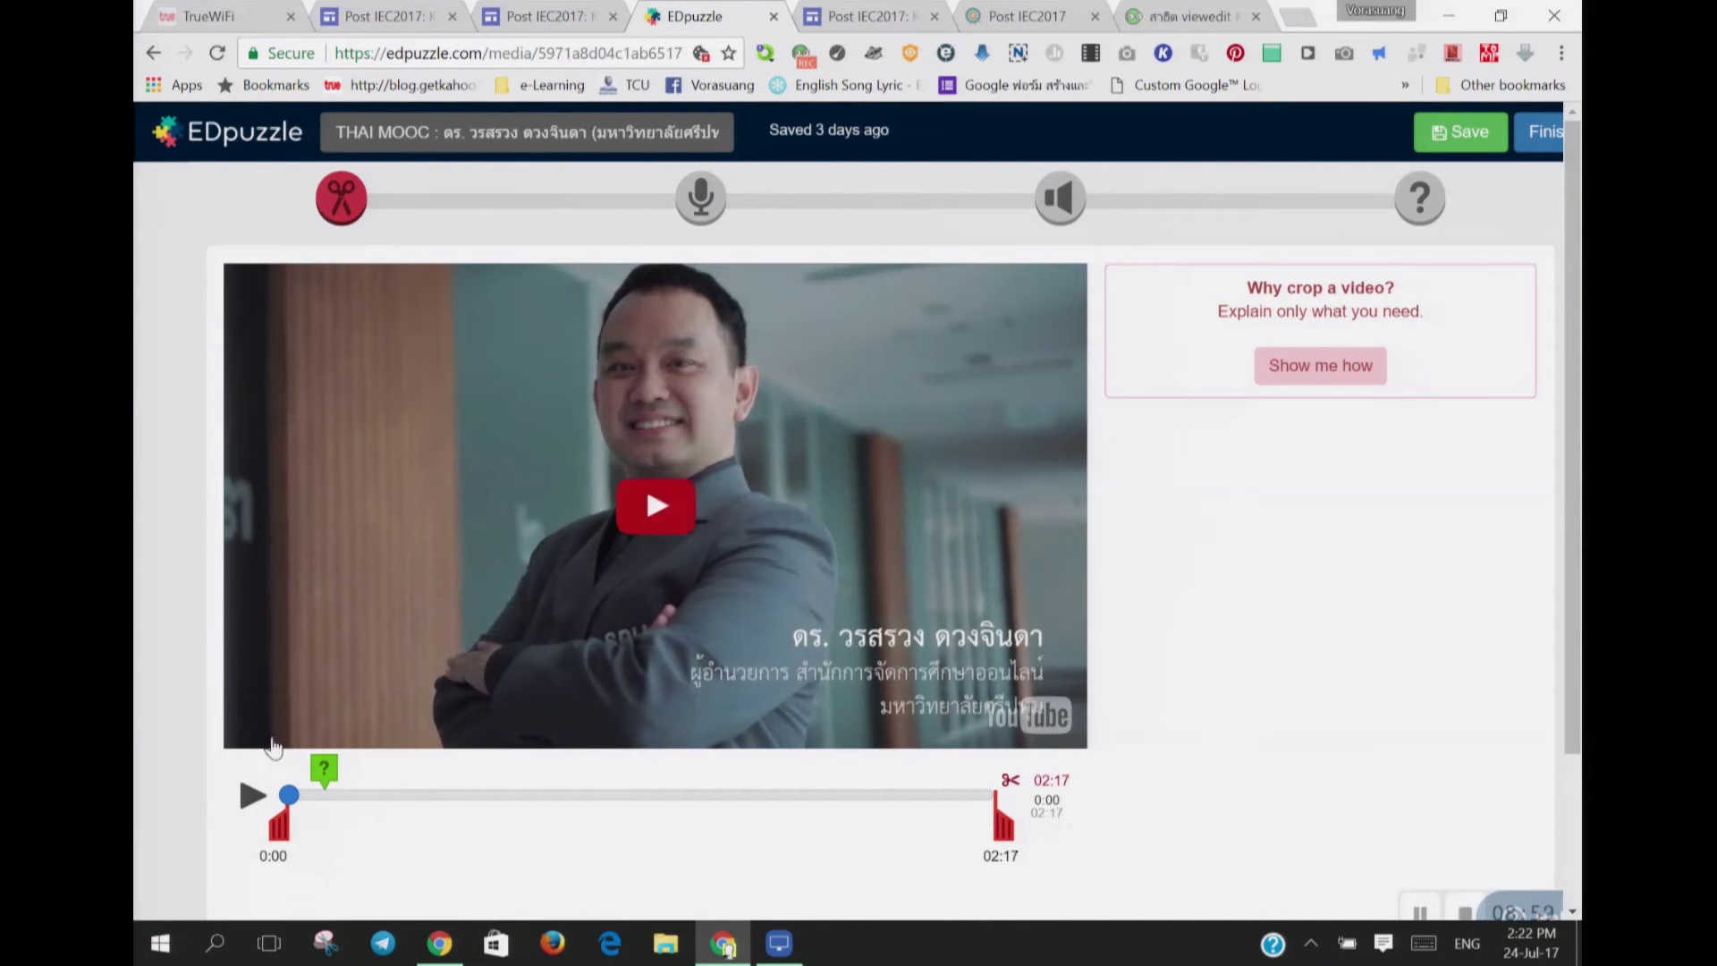
pyautogui.scroll(5, 380, 713)
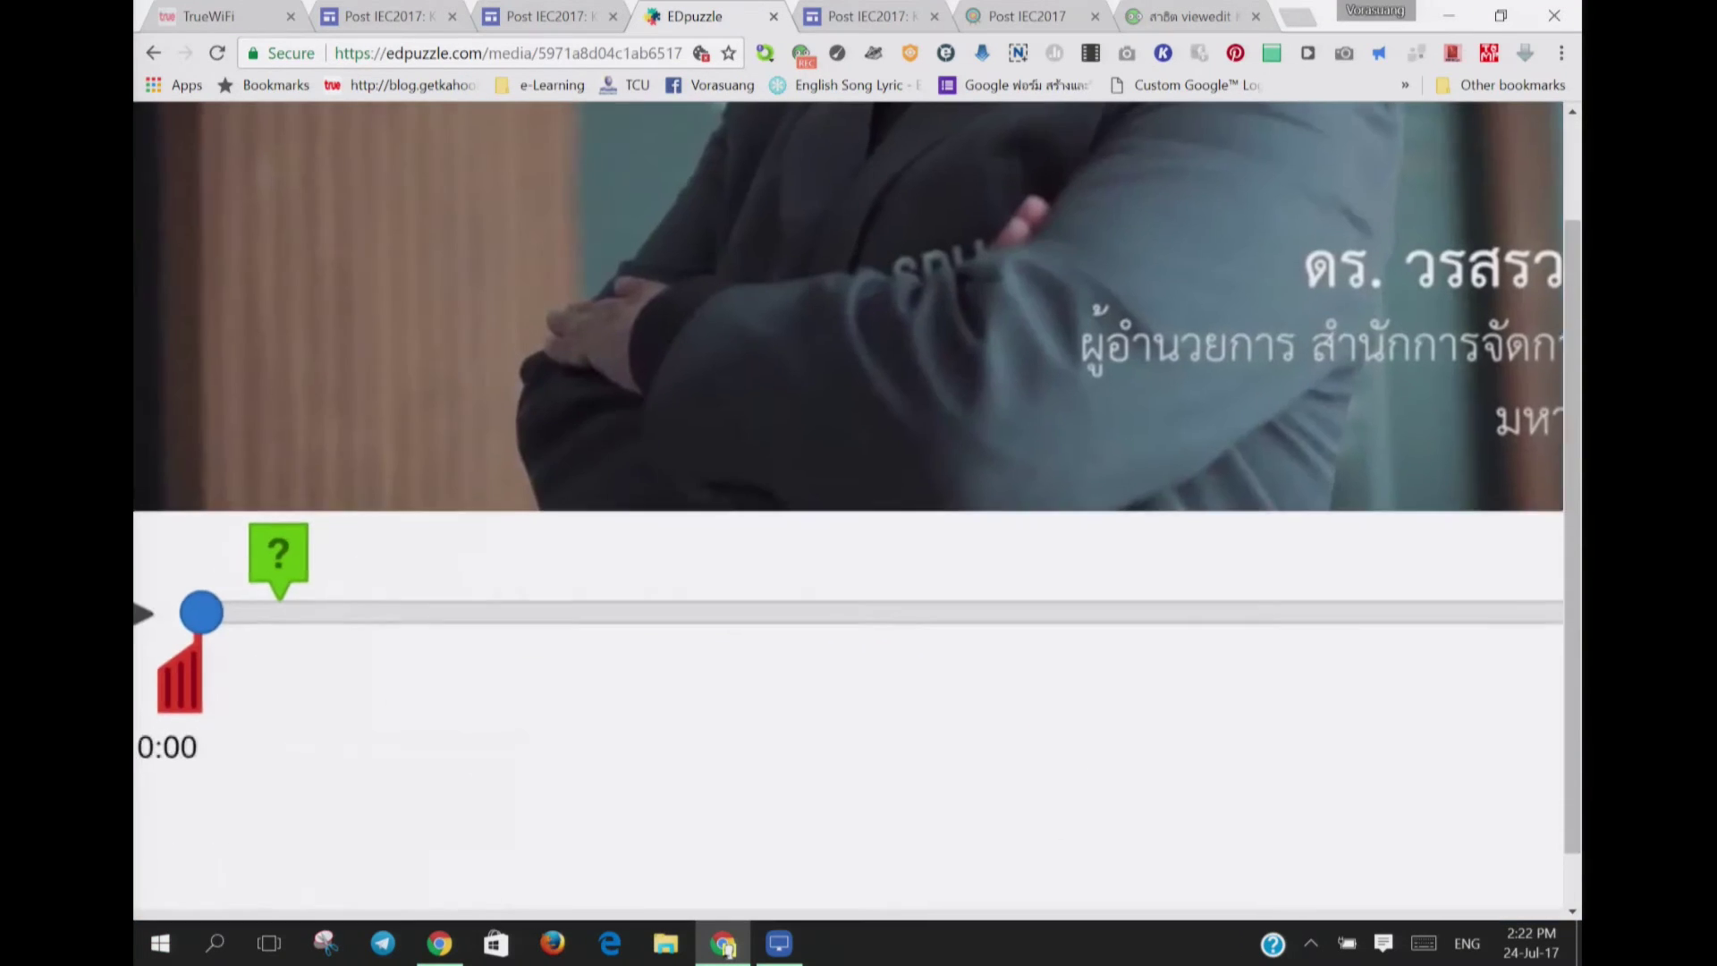
pyautogui.scroll(1, 379, 713)
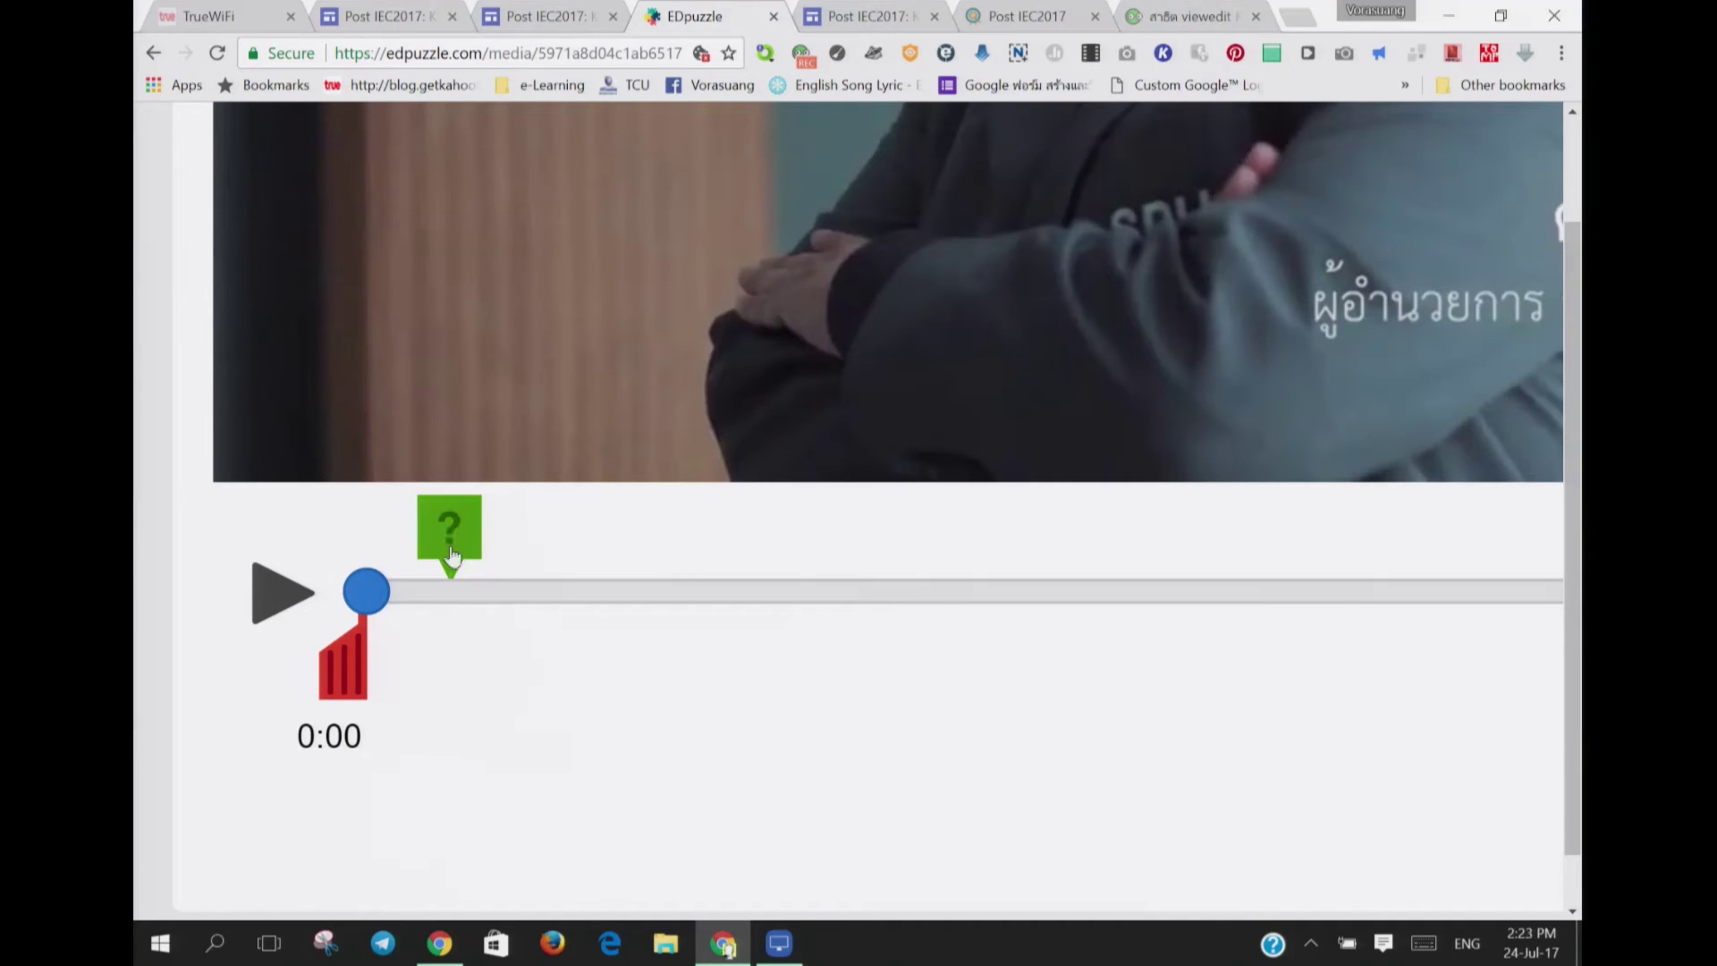
pyautogui.moveTo(420, 546)
pyautogui.mouseDown()
pyautogui.moveTo(511, 549)
pyautogui.moveTo(458, 550)
pyautogui.mouseUp()
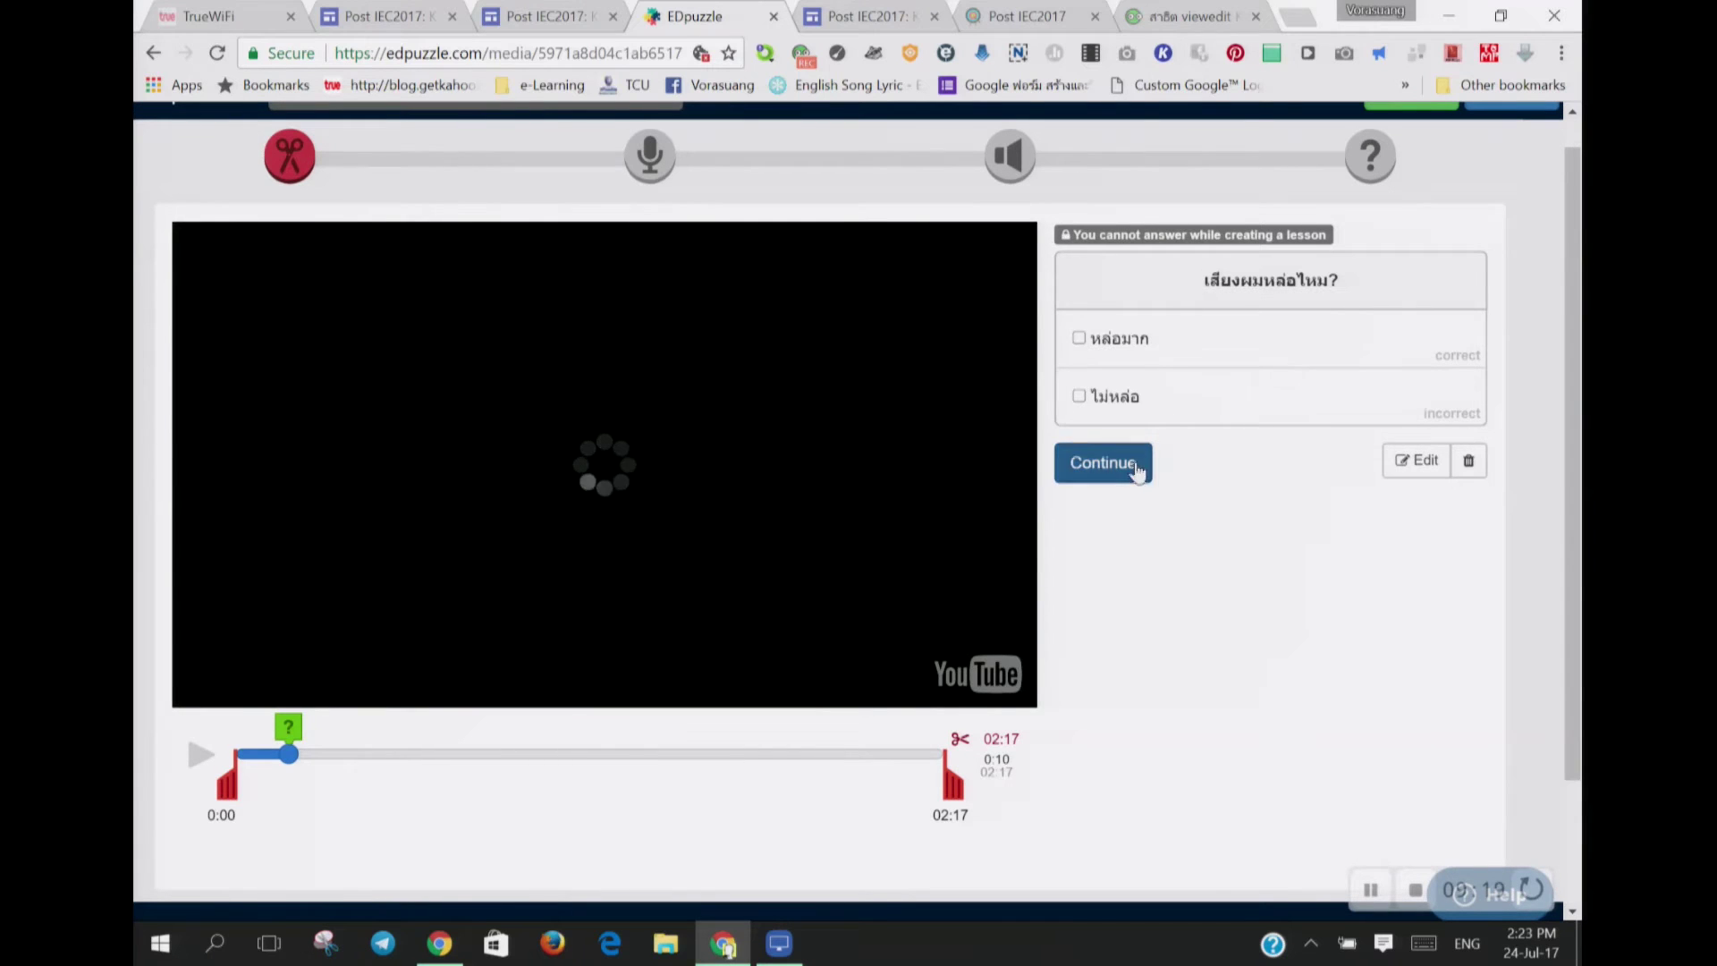
# Step: Continue past the question, advance playback to about 0:21 and pause the video
pyautogui.click(1101, 463)
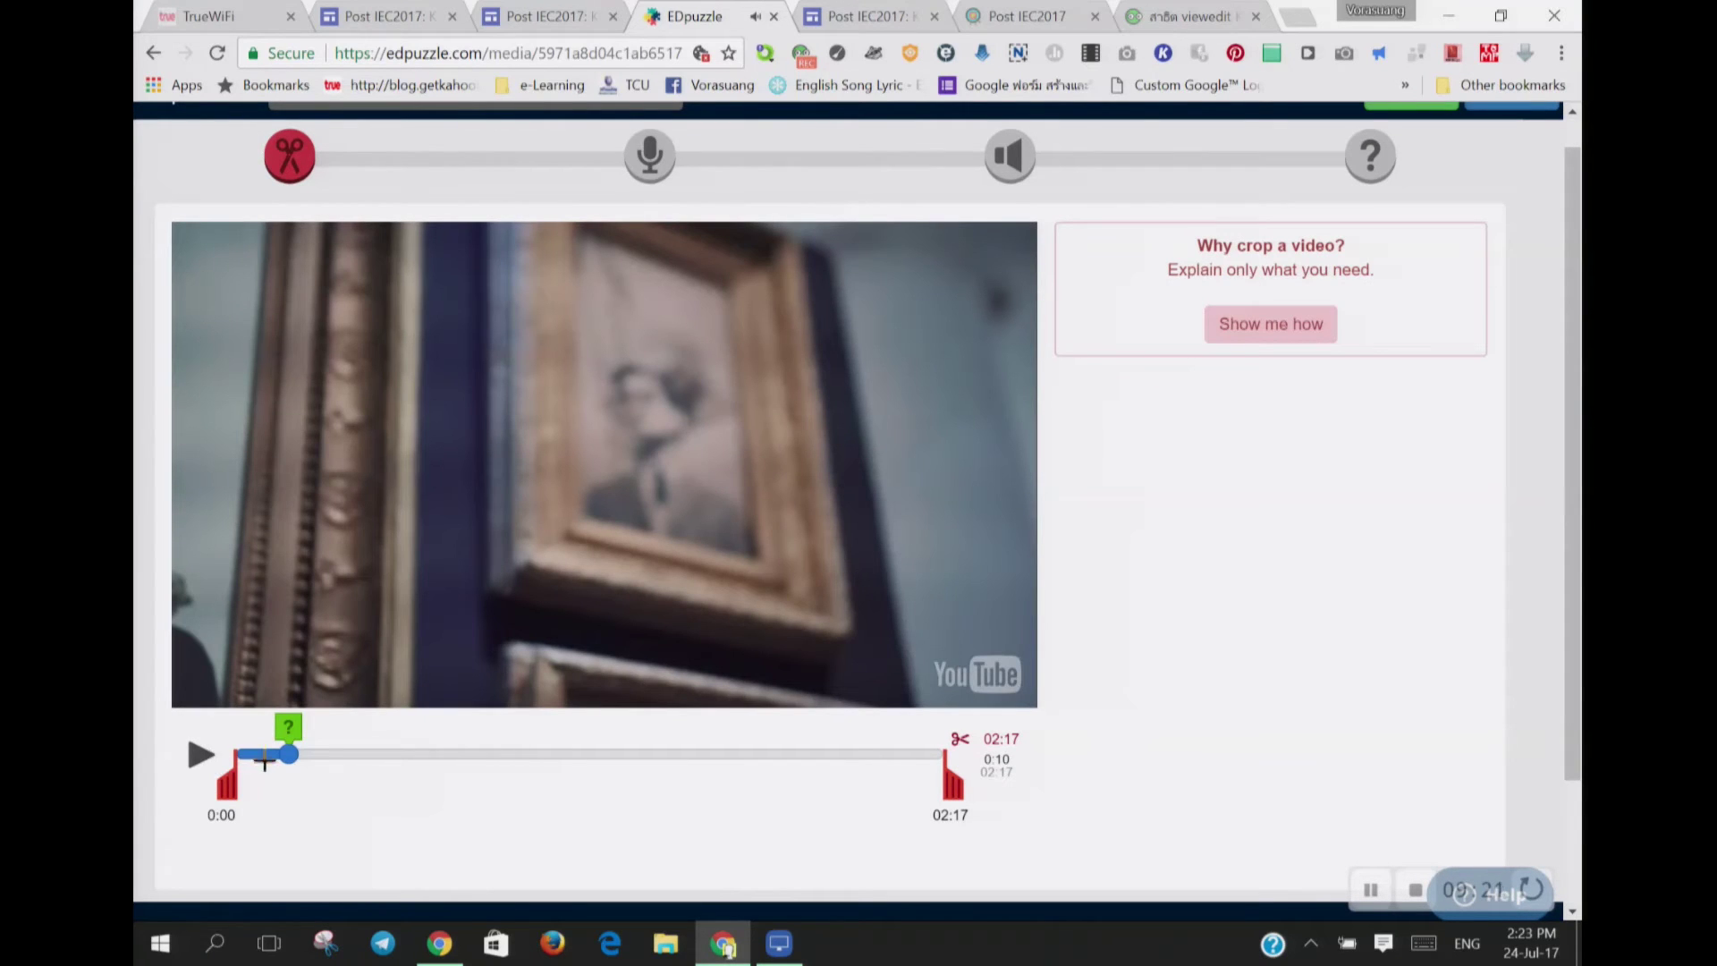
pyautogui.click(200, 756)
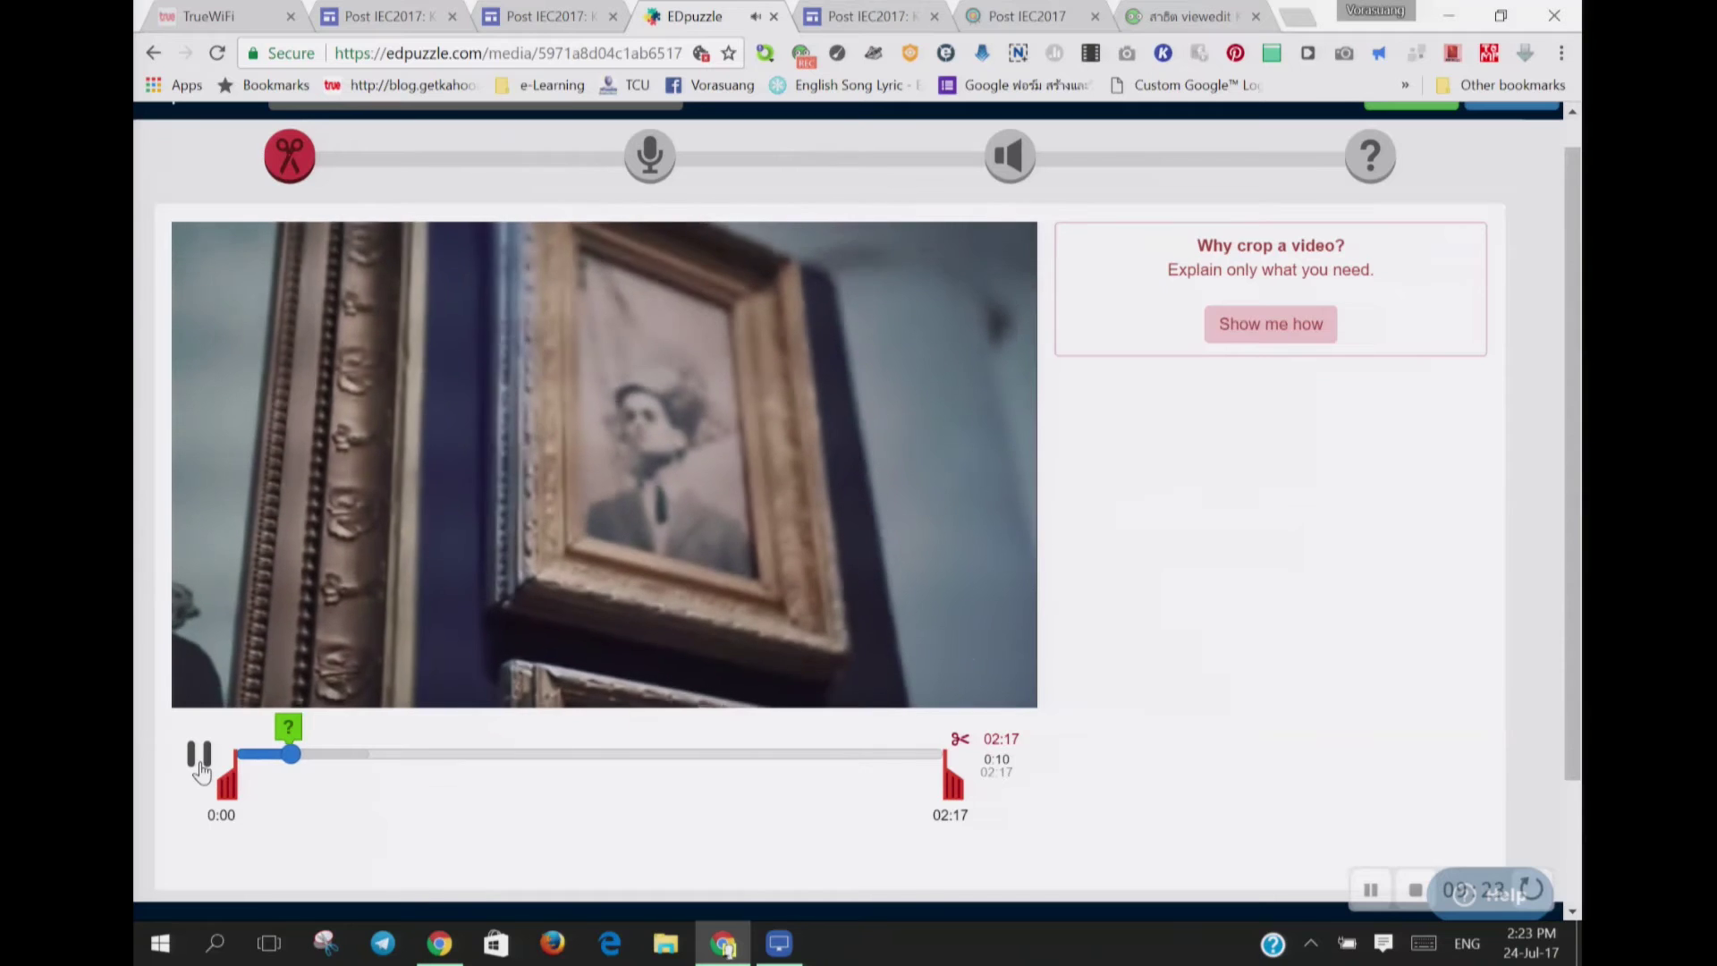
pyautogui.moveTo(278, 756); pyautogui.dragTo(342, 773)
pyautogui.click(200, 765)
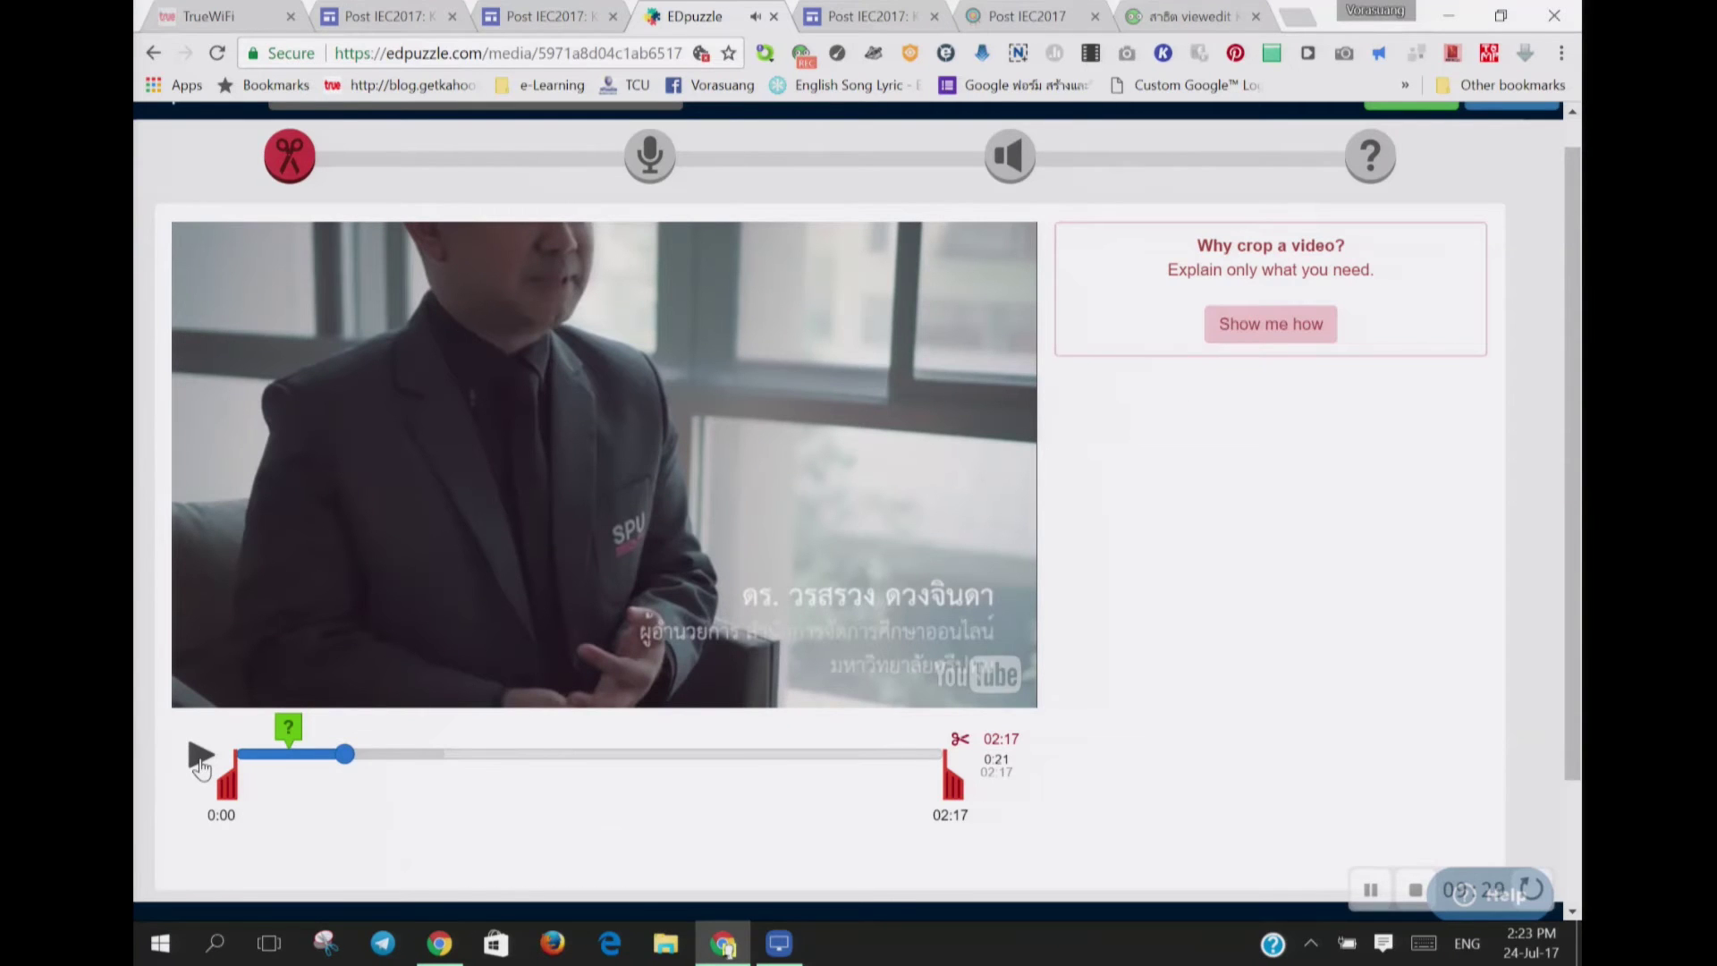
# Step: Switch the lesson editor to the quiz stage and examine its explanation of adding quizzes during the video
pyautogui.scroll(2, 200, 765)
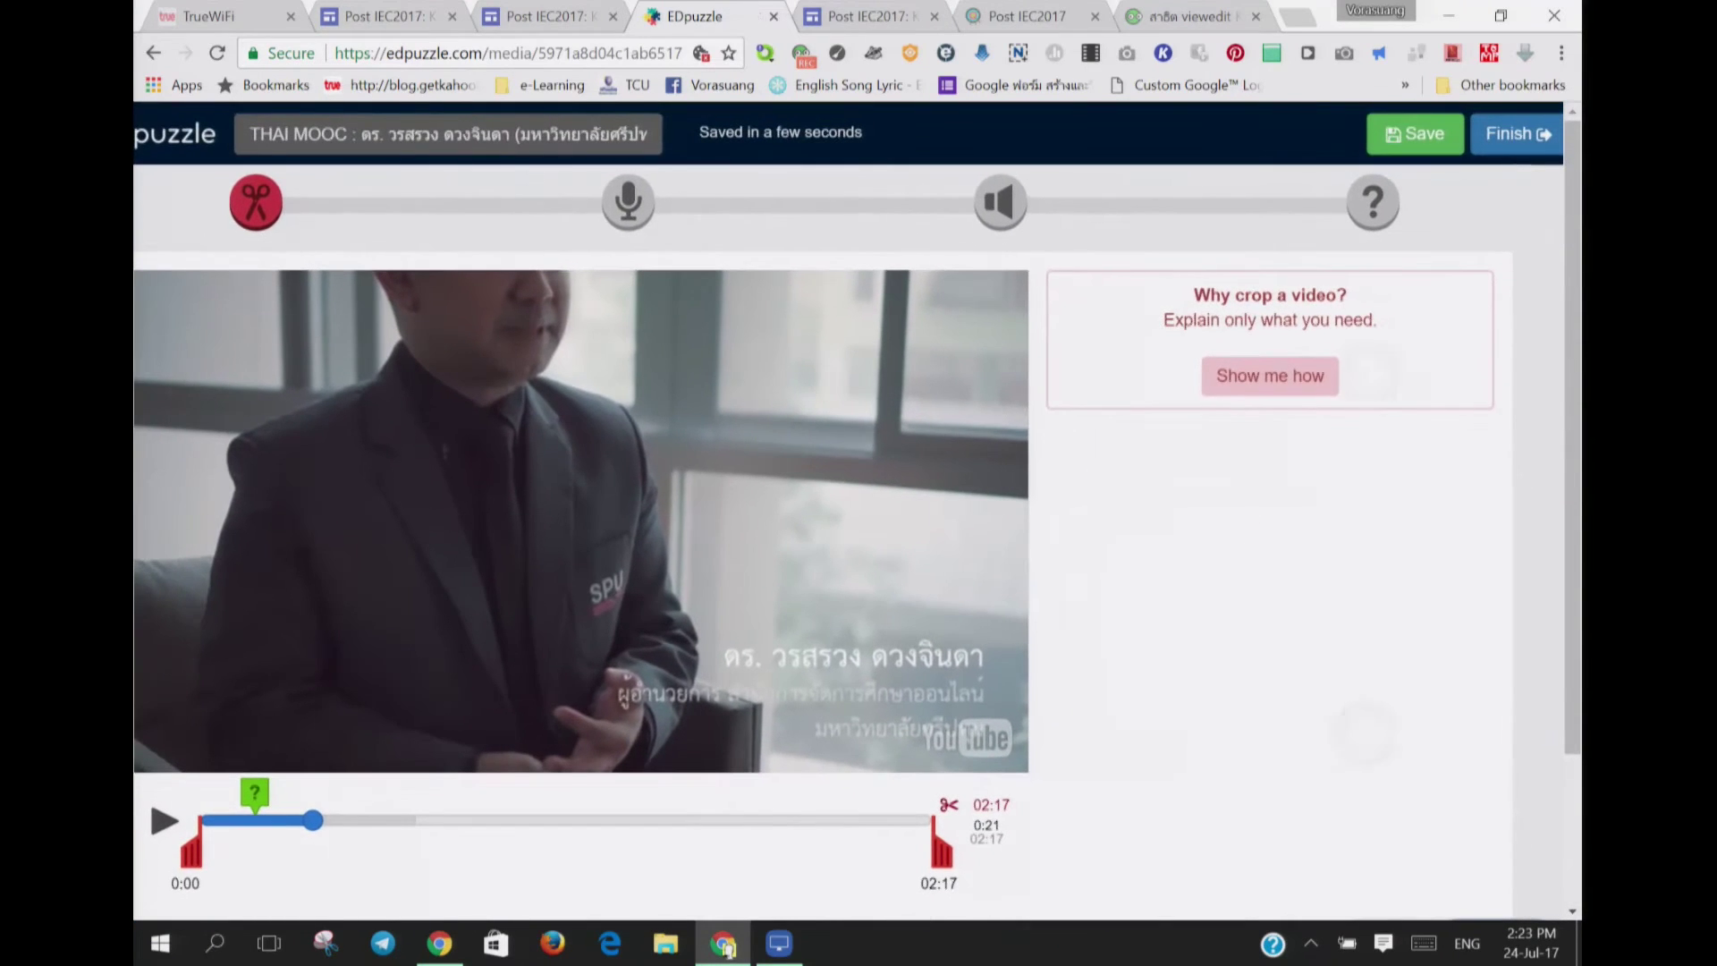
pyautogui.hotkey('ctrl', '+')
pyautogui.hotkey('ctrl', '+')
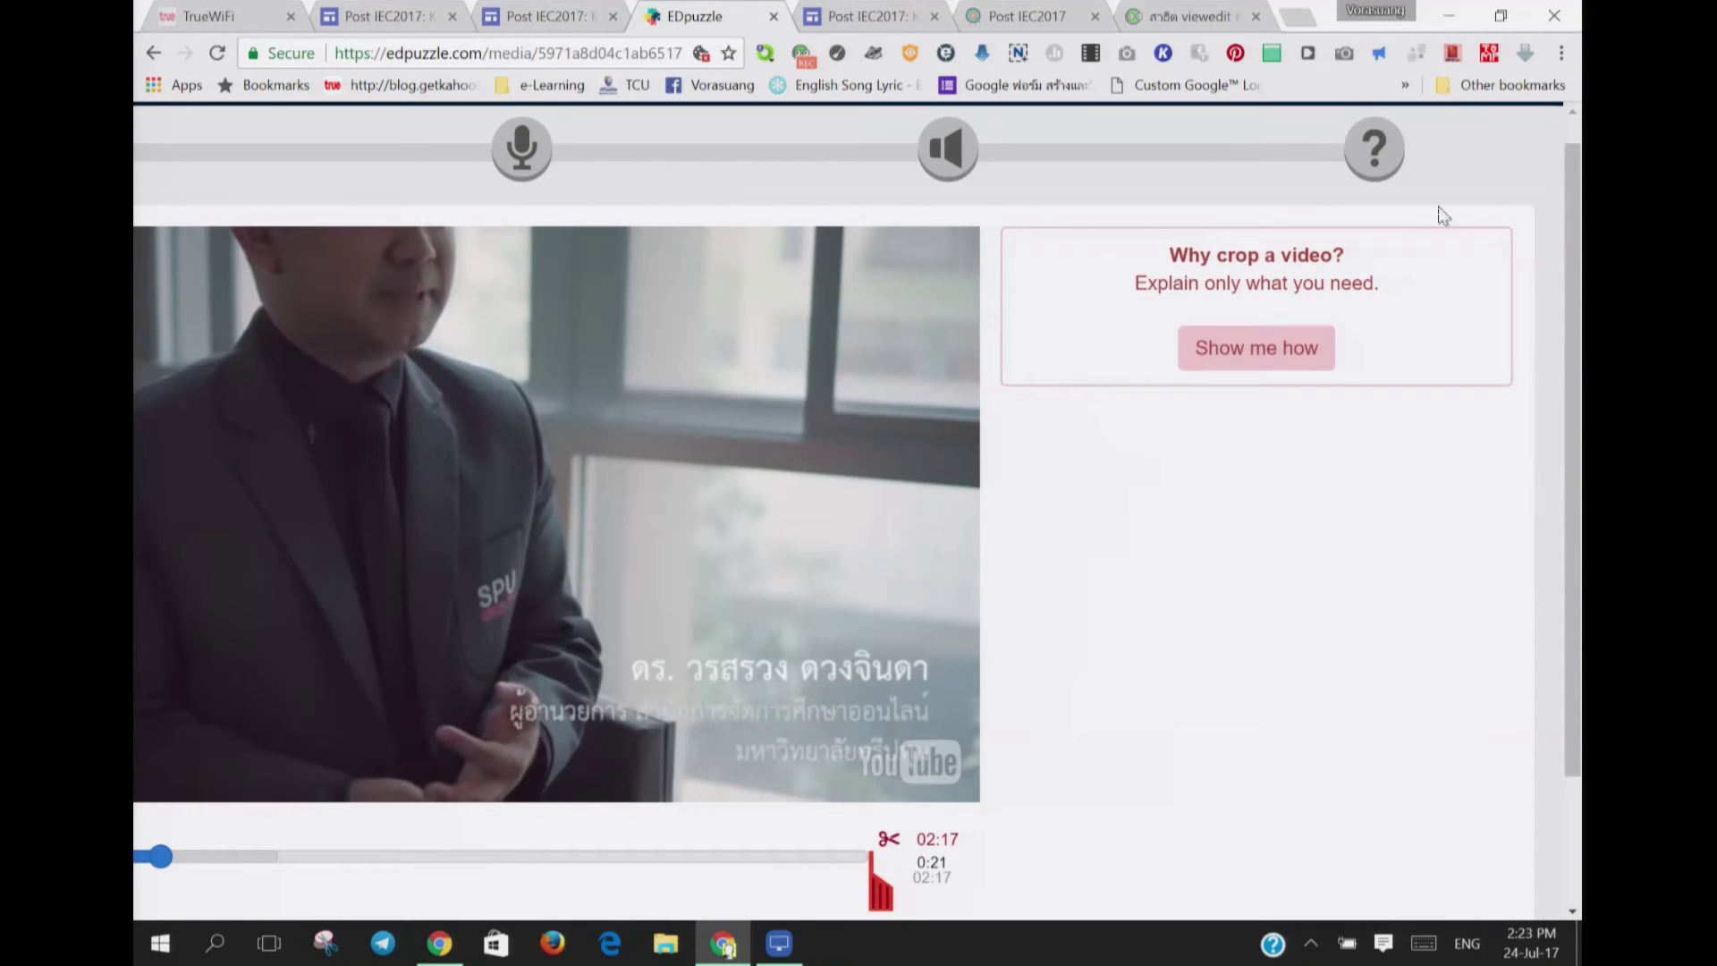
pyautogui.click(1374, 147)
pyautogui.scroll(1, 1377, 157)
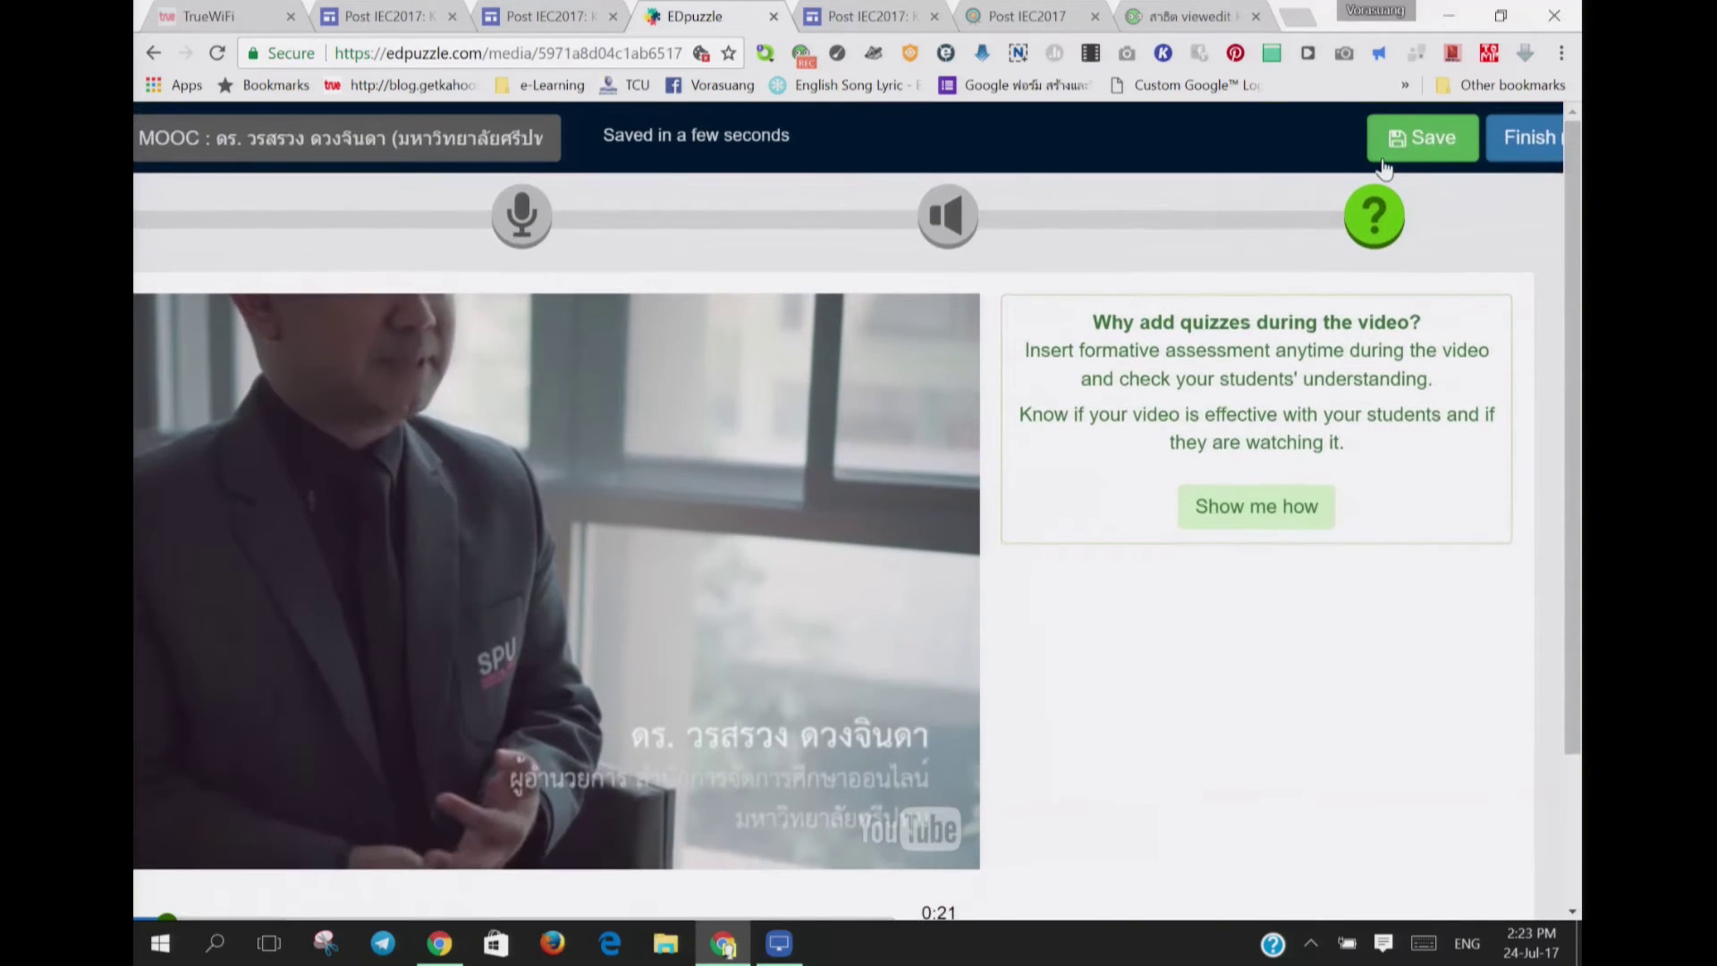
pyautogui.hotkey('ctrl', '+')
pyautogui.hotkey('ctrl', '+')
pyautogui.hotkey('ctrl', '+')
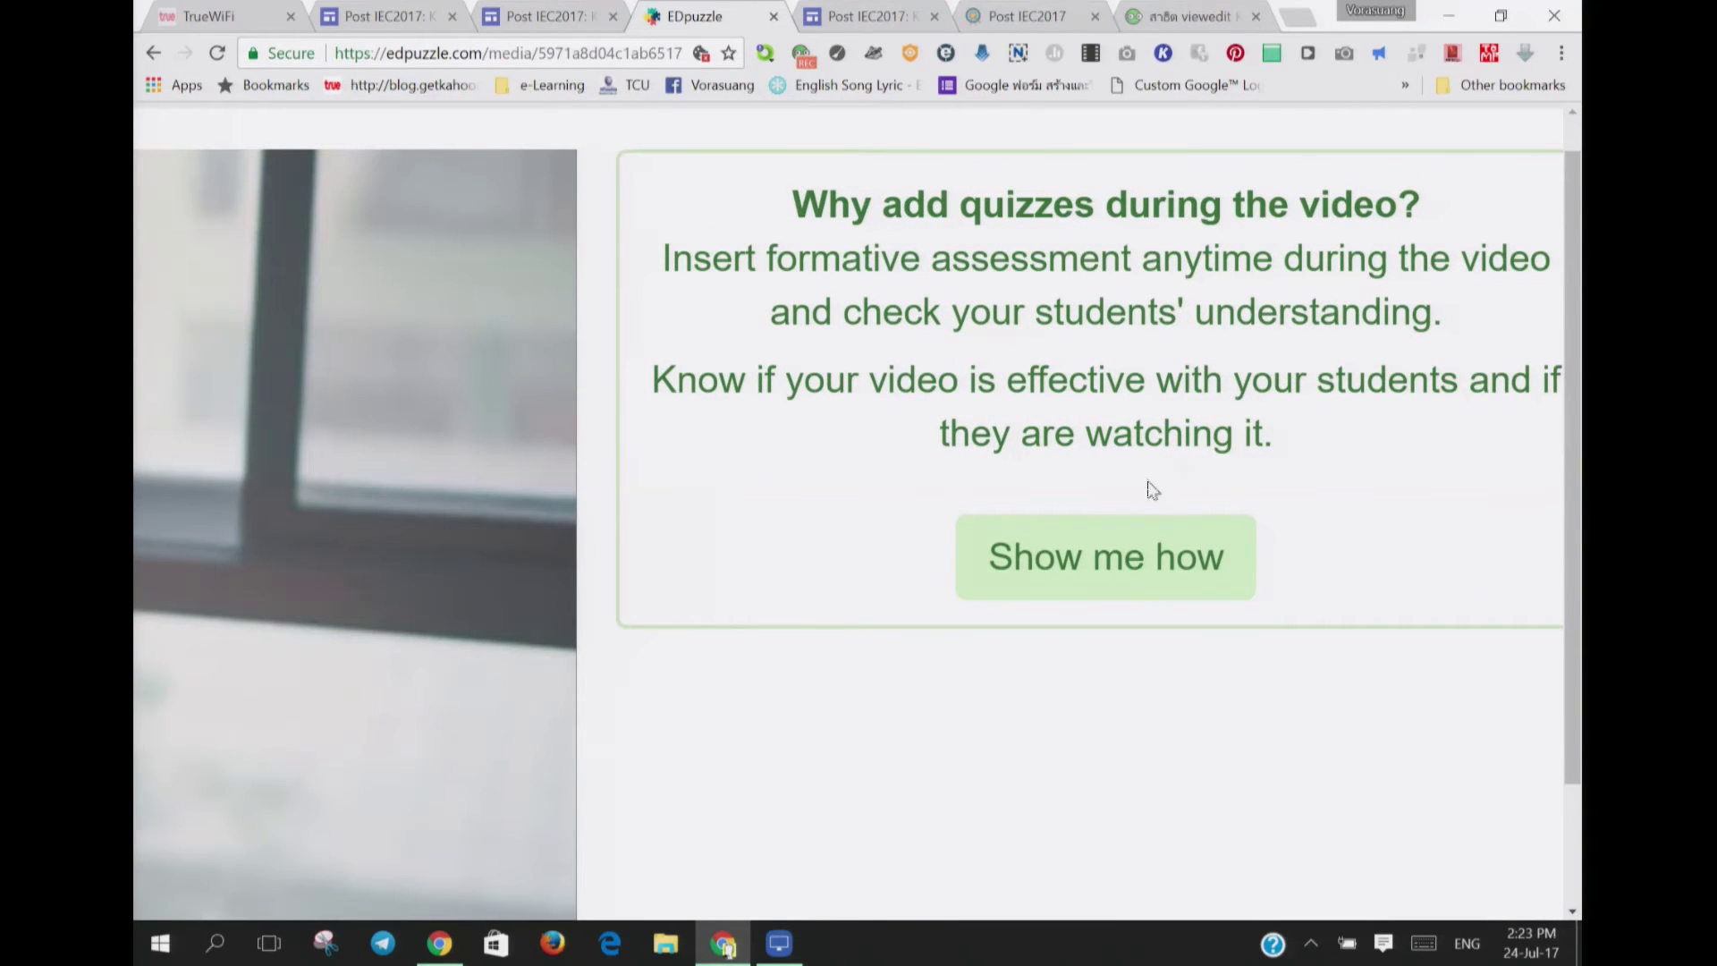
# Step: Add a new open-ended question at the 0:21 playback position on the lesson timeline
pyautogui.hotkey('ctrl', '-')
pyautogui.hotkey('ctrl', '-')
pyautogui.hotkey('ctrl', '-')
pyautogui.scroll(-3, 856, 510)
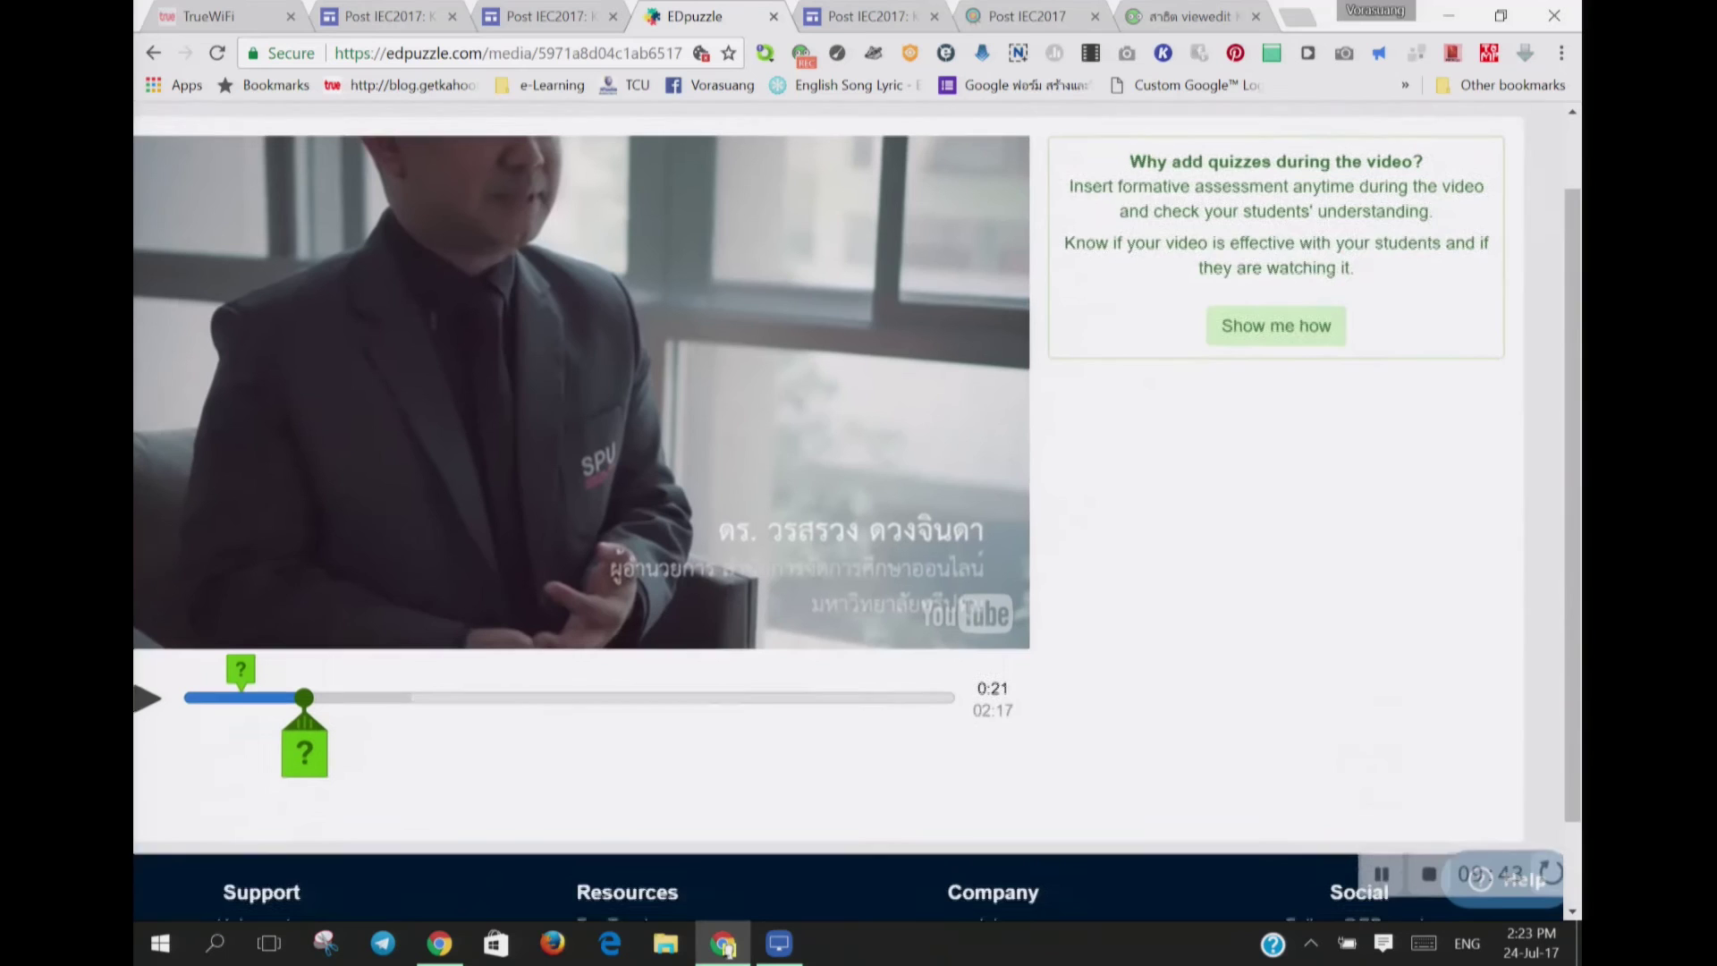
pyautogui.hotkey('ctrl', '+')
pyautogui.hotkey('ctrl', '+')
pyautogui.hotkey('ctrl', '+')
pyautogui.hotkey('ctrl', '+')
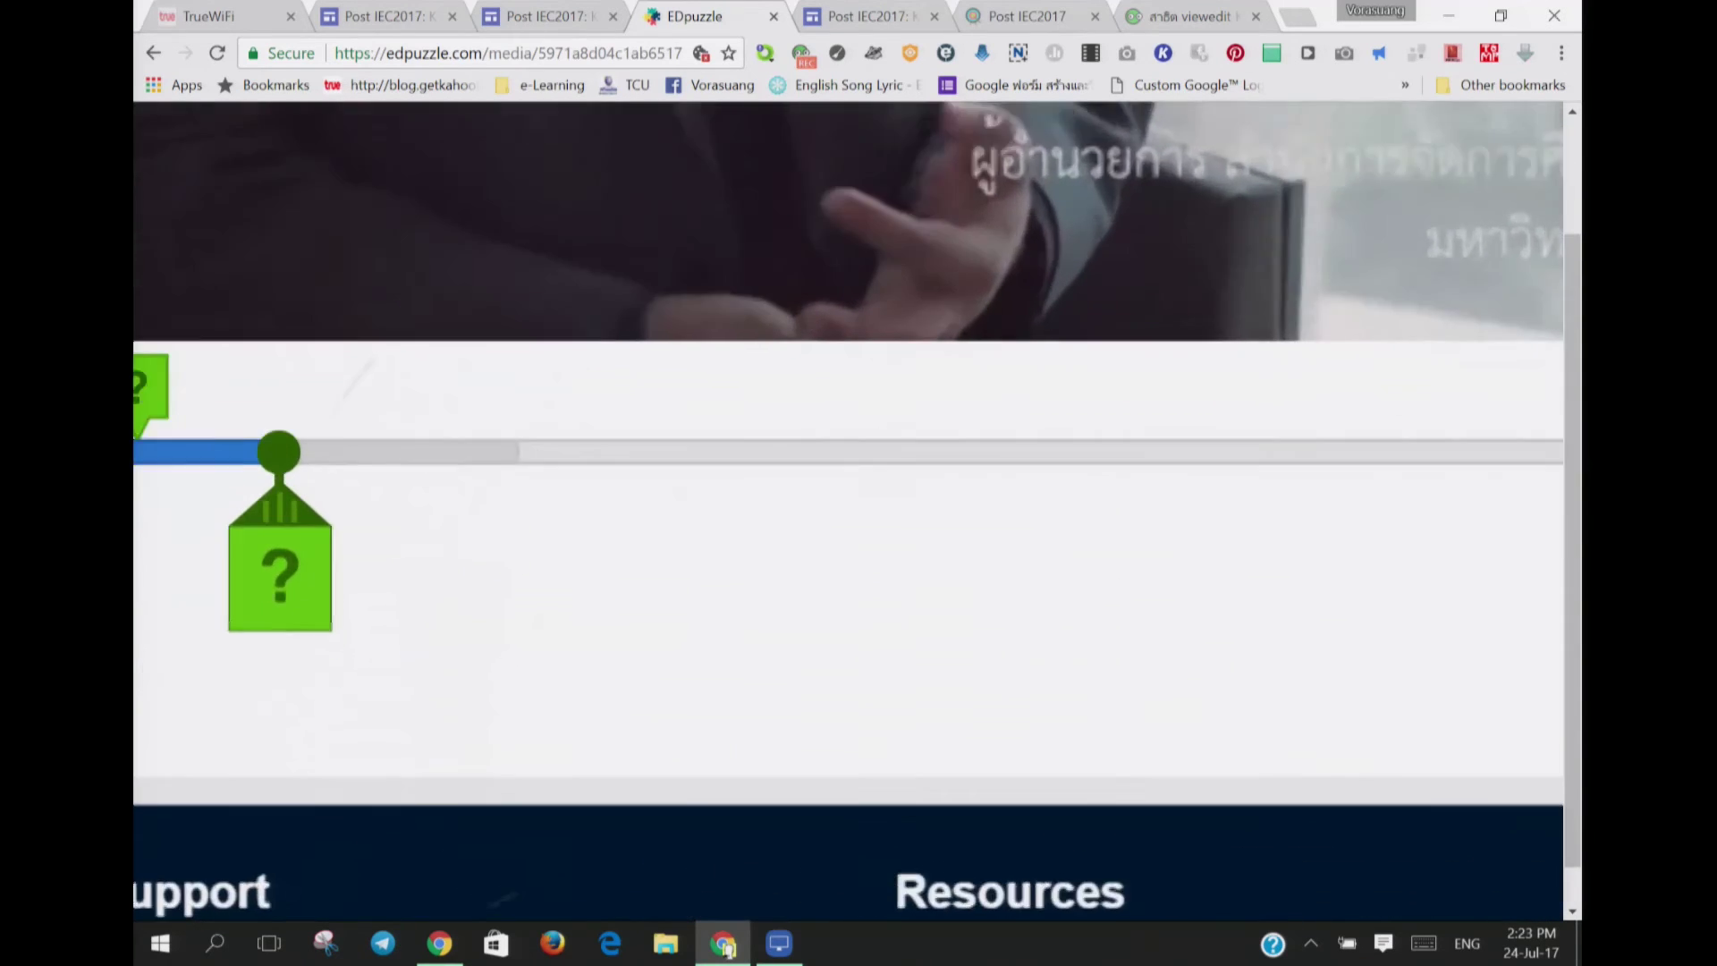
pyautogui.hscroll(-2, 848, 499)
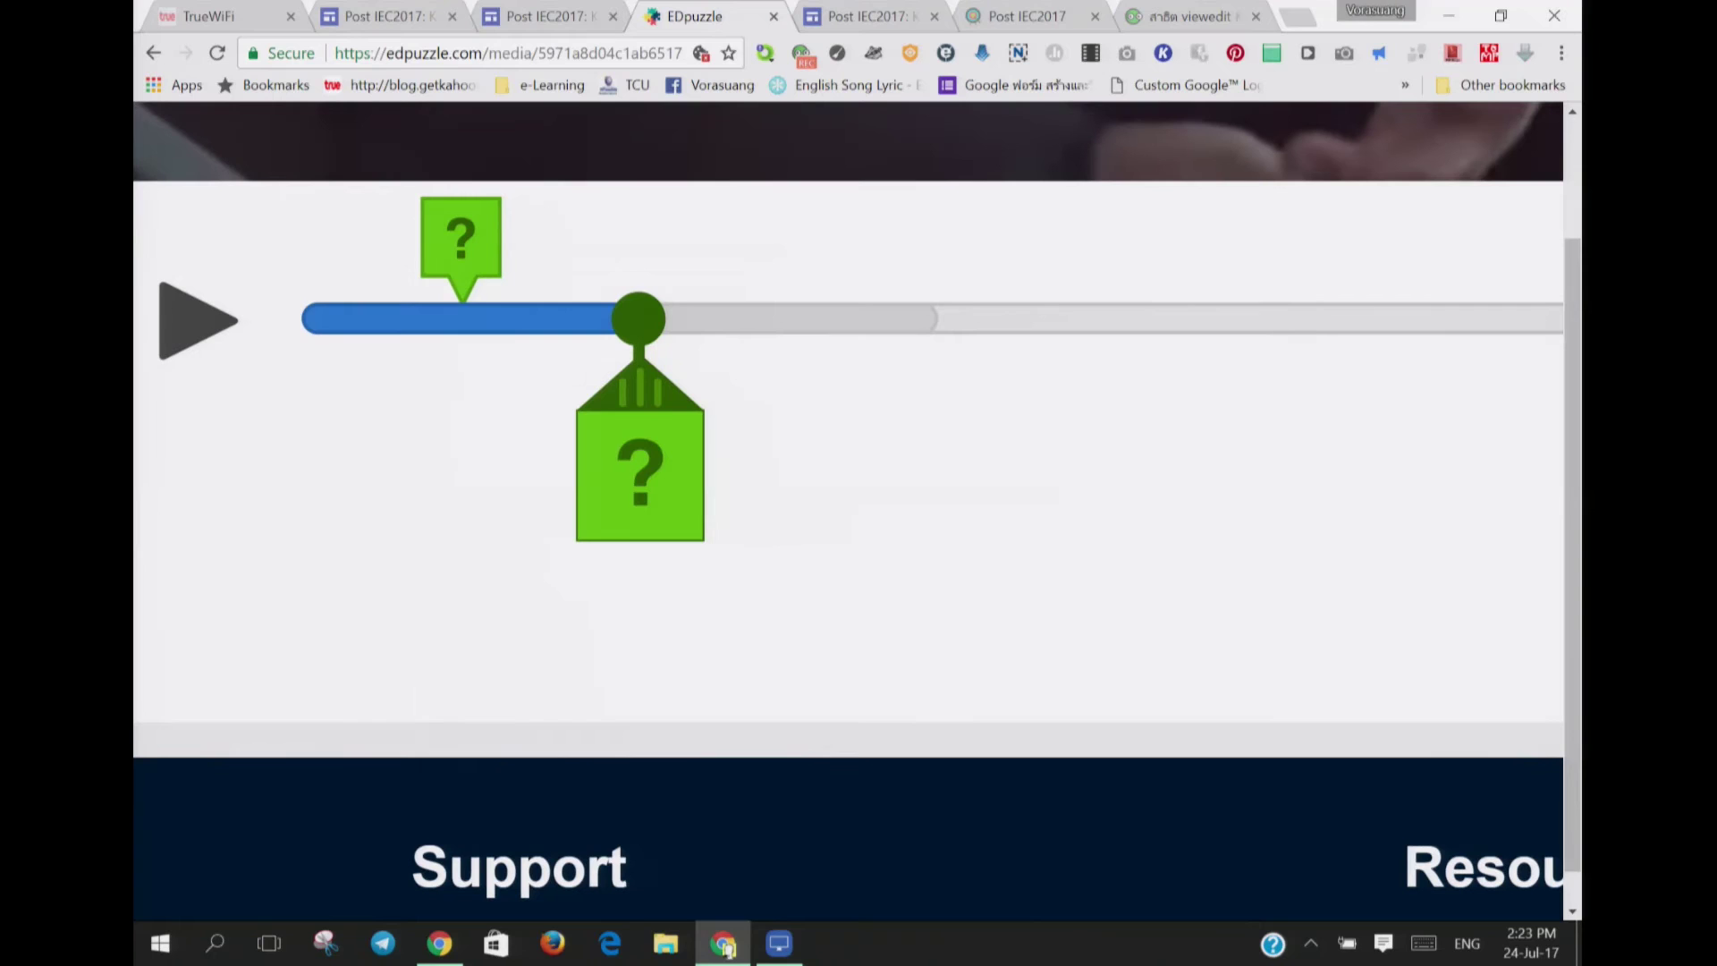
pyautogui.click(649, 488)
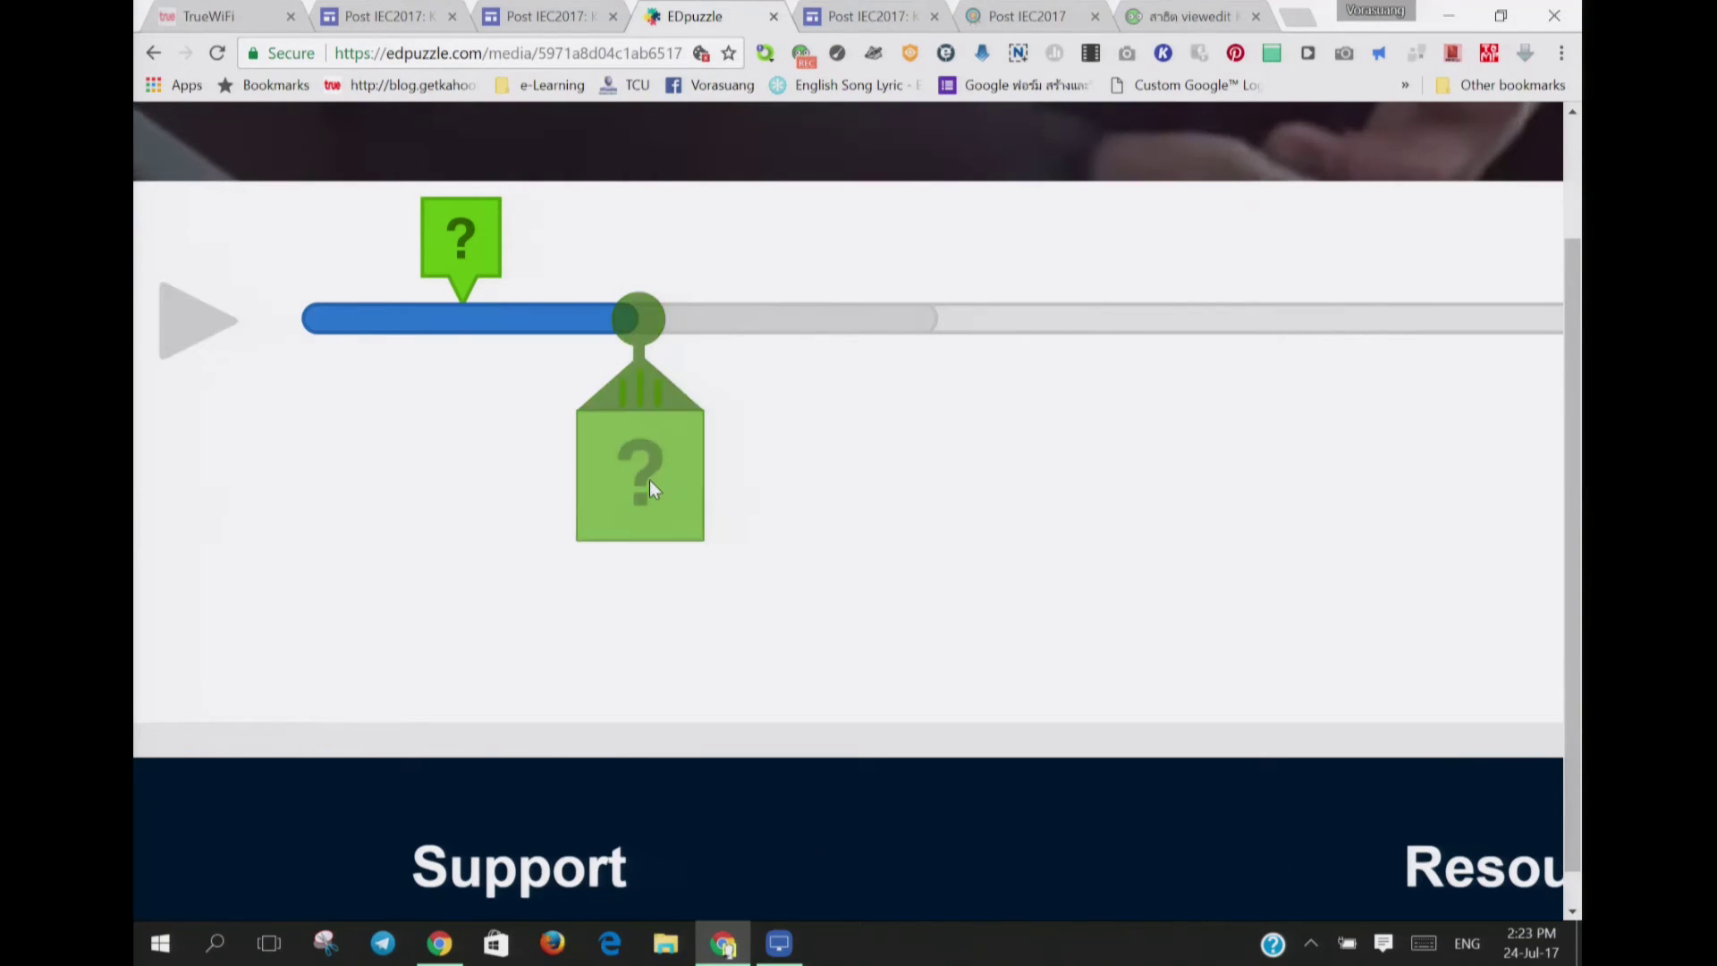
pyautogui.click(649, 479)
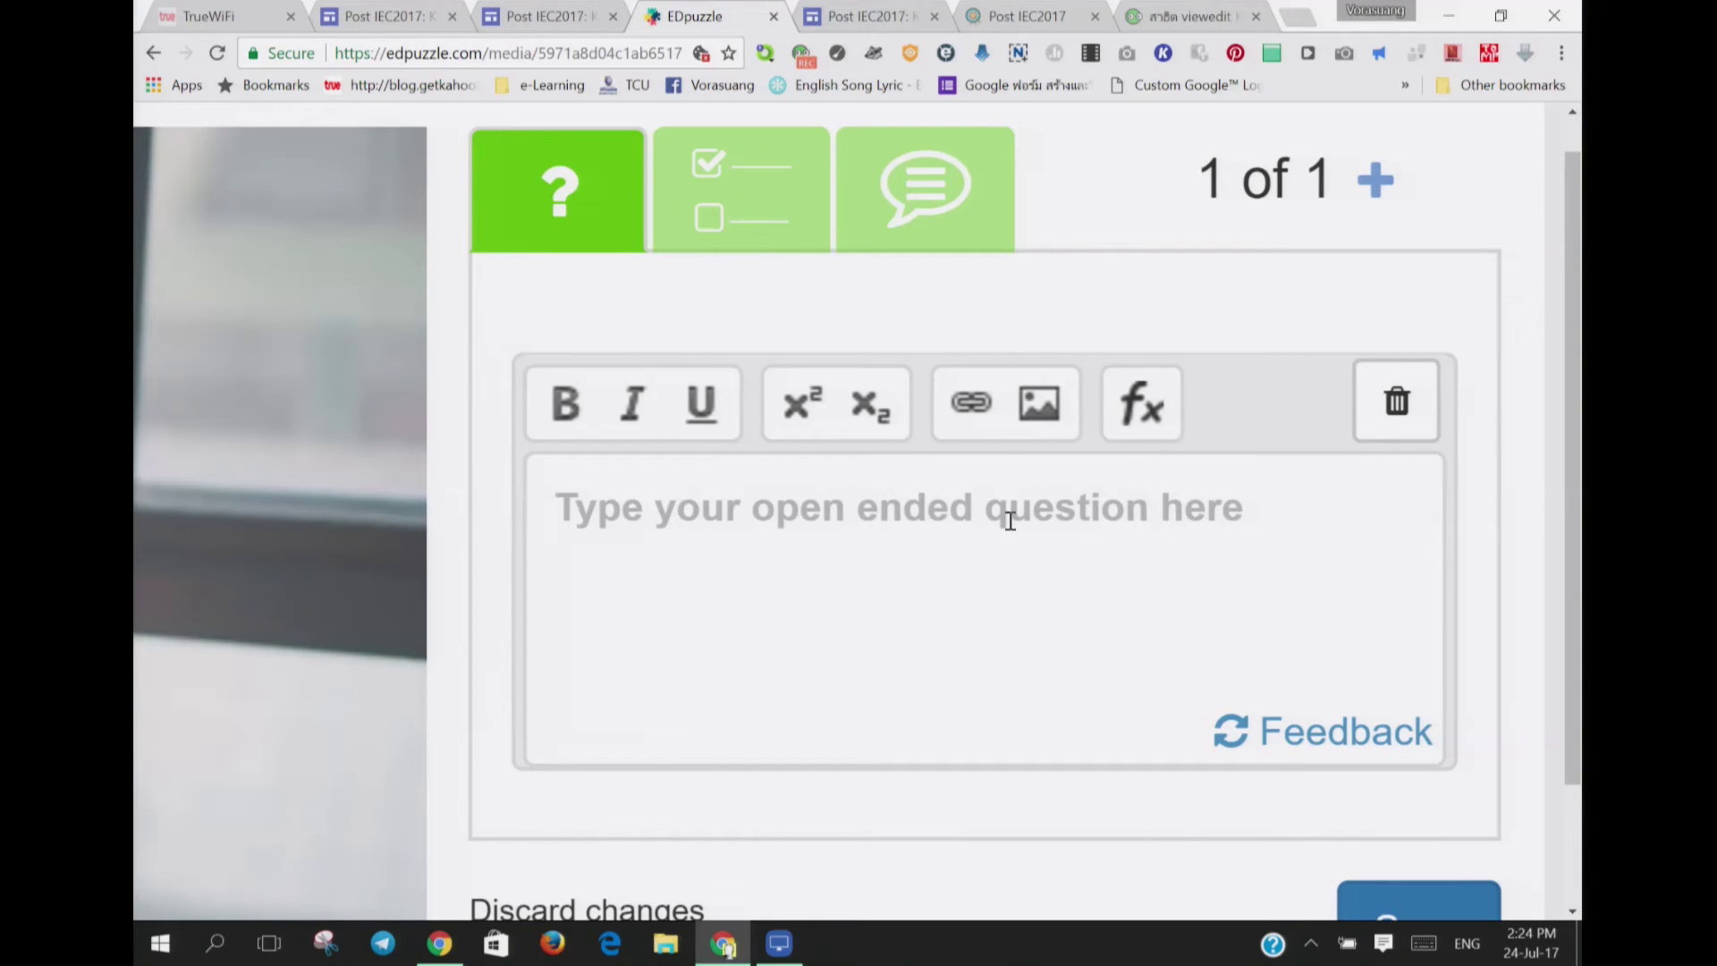
# Step: Examine the open-ended question editor, including its formatting, link, image and formula options
pyautogui.moveTo(741, 518); pyautogui.dragTo(1103, 579)
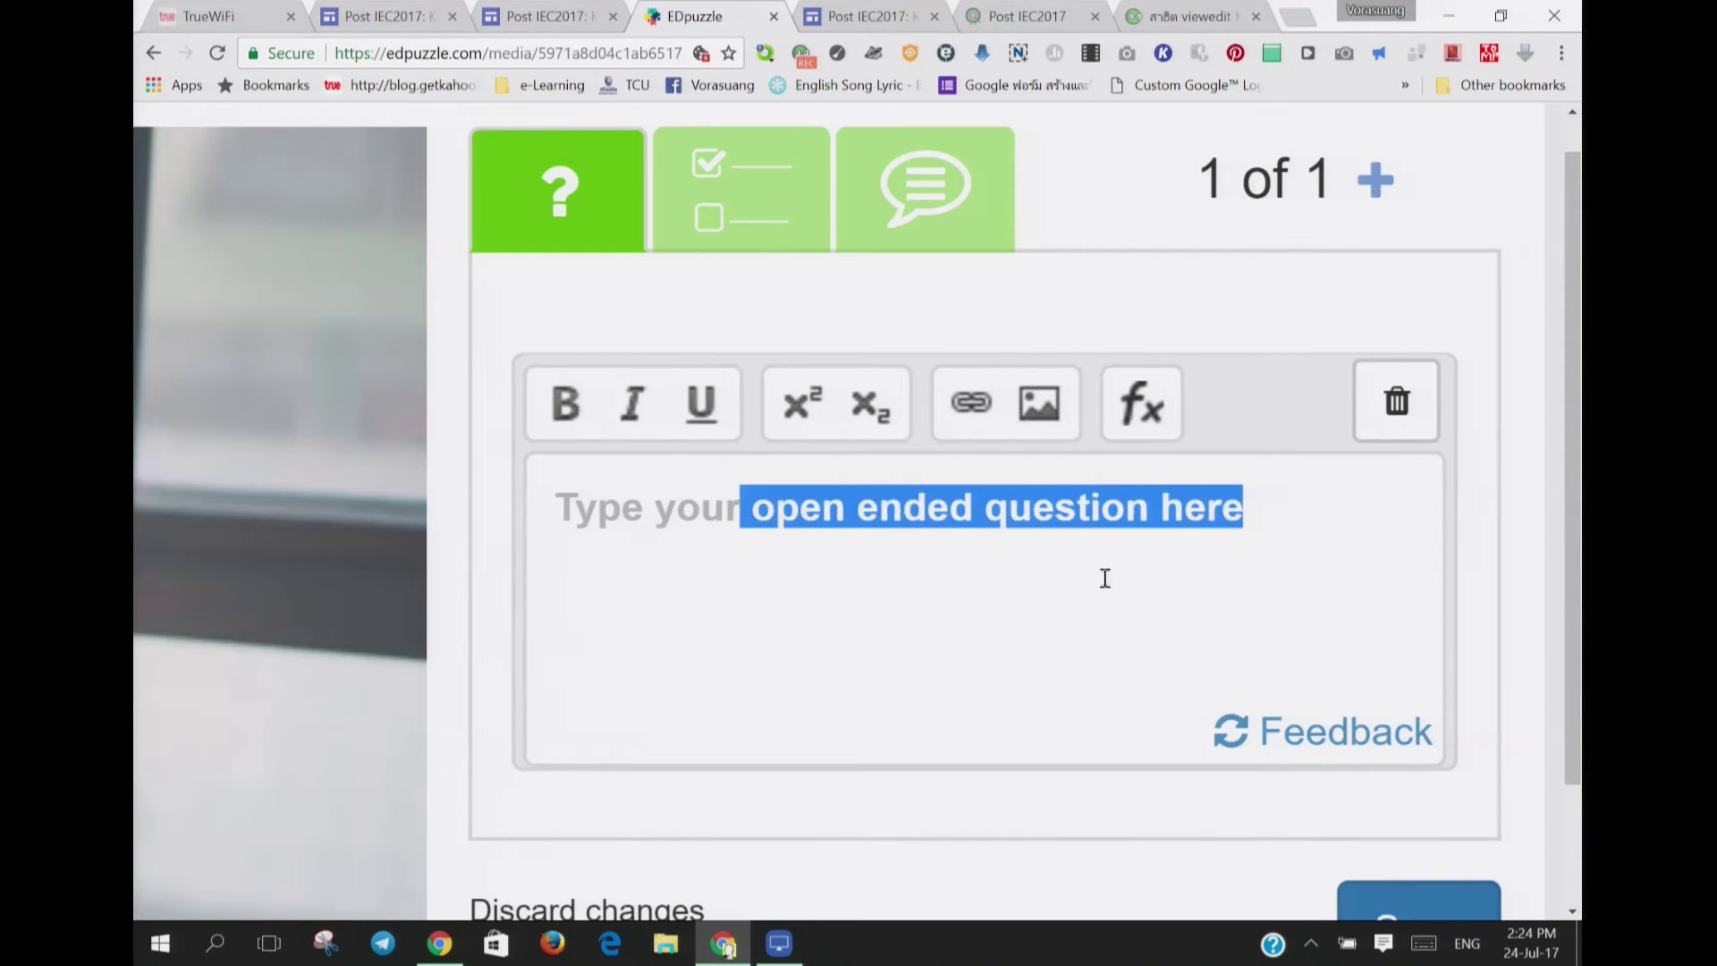
pyautogui.scroll(5, 1109, 582)
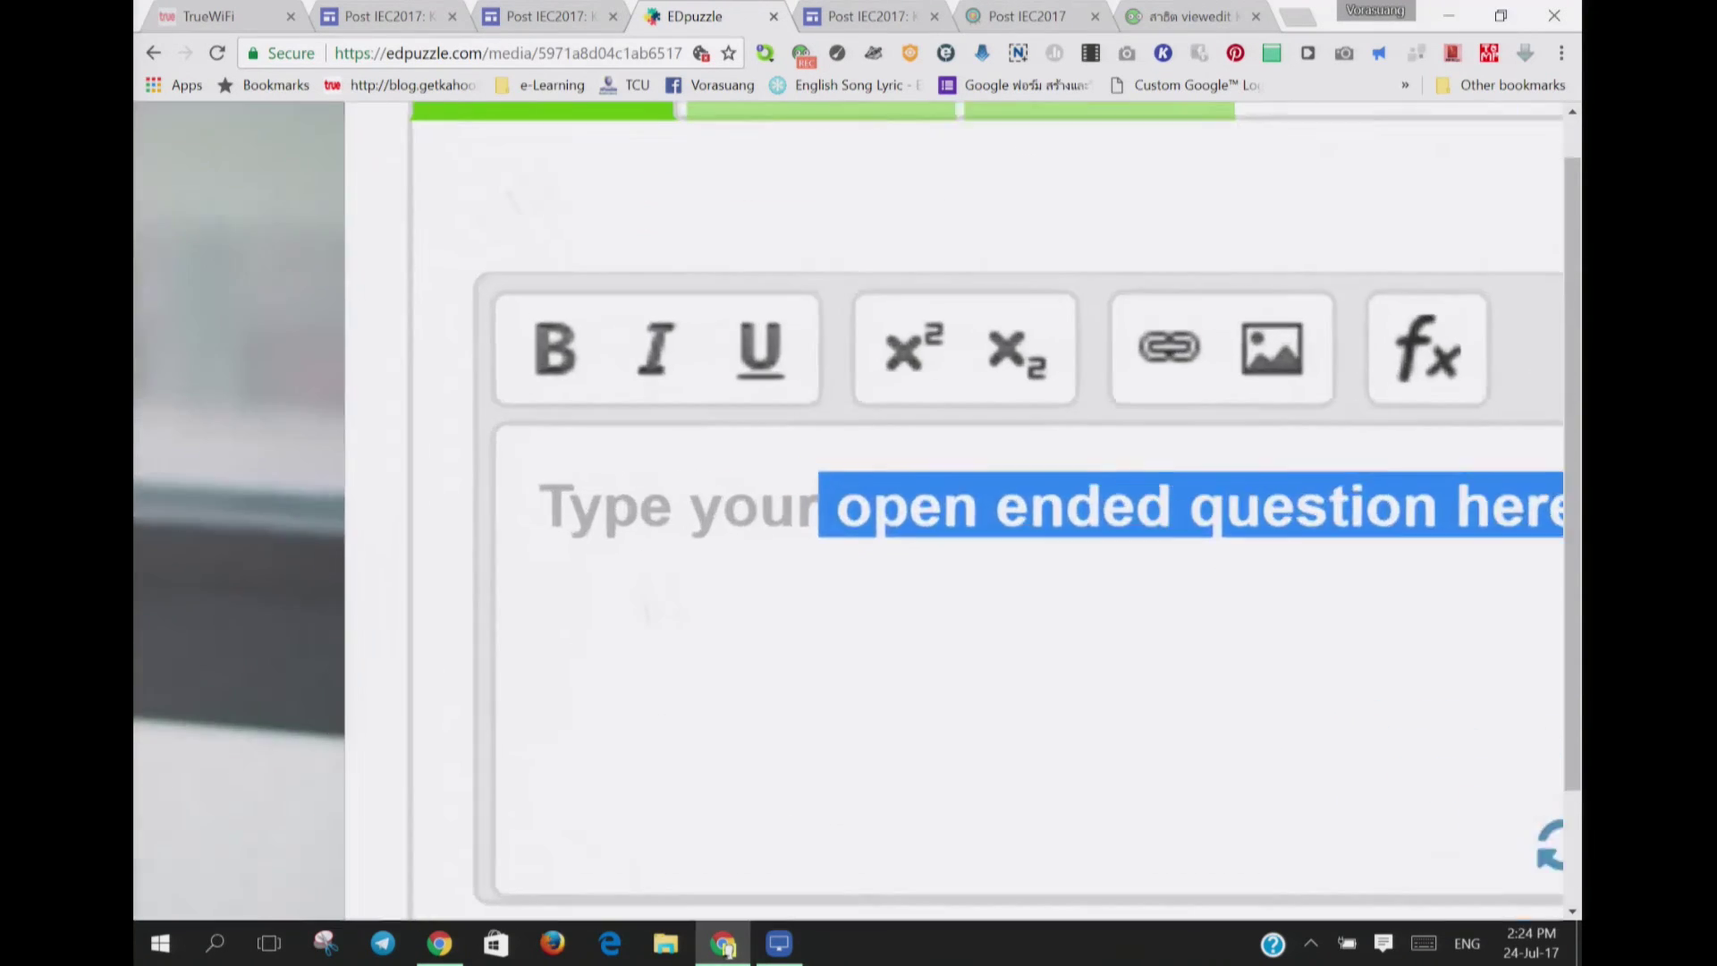
pyautogui.hscroll(3, 849, 510)
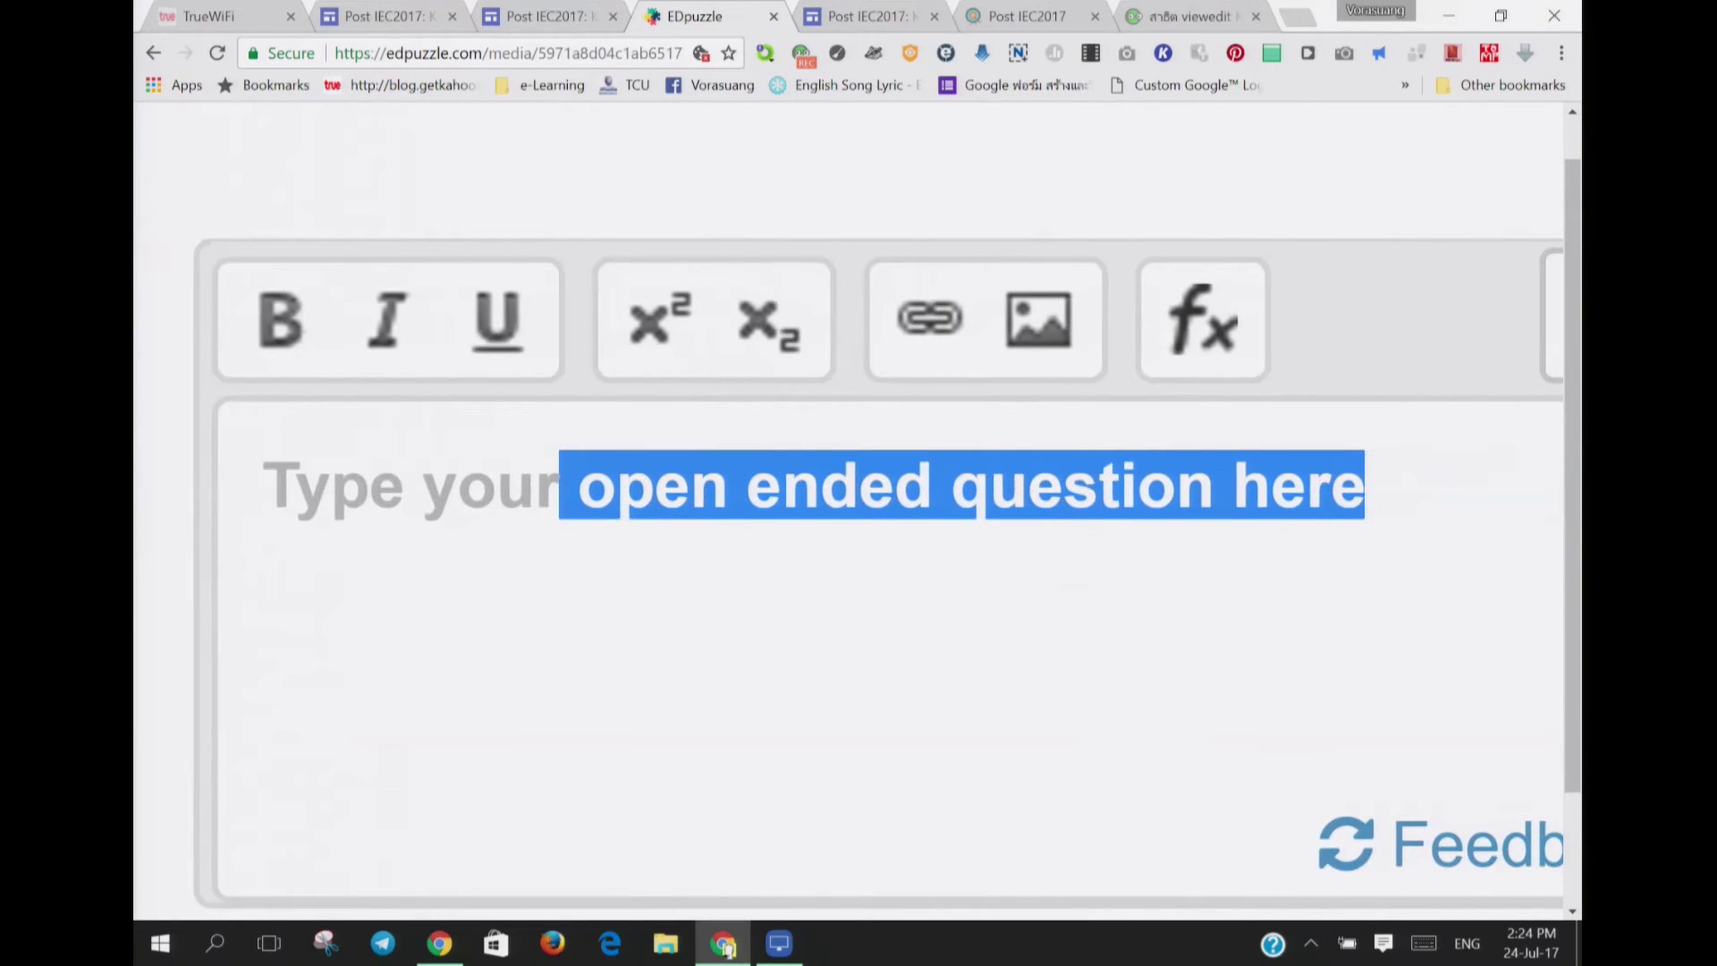
pyautogui.hscroll(-1, 849, 510)
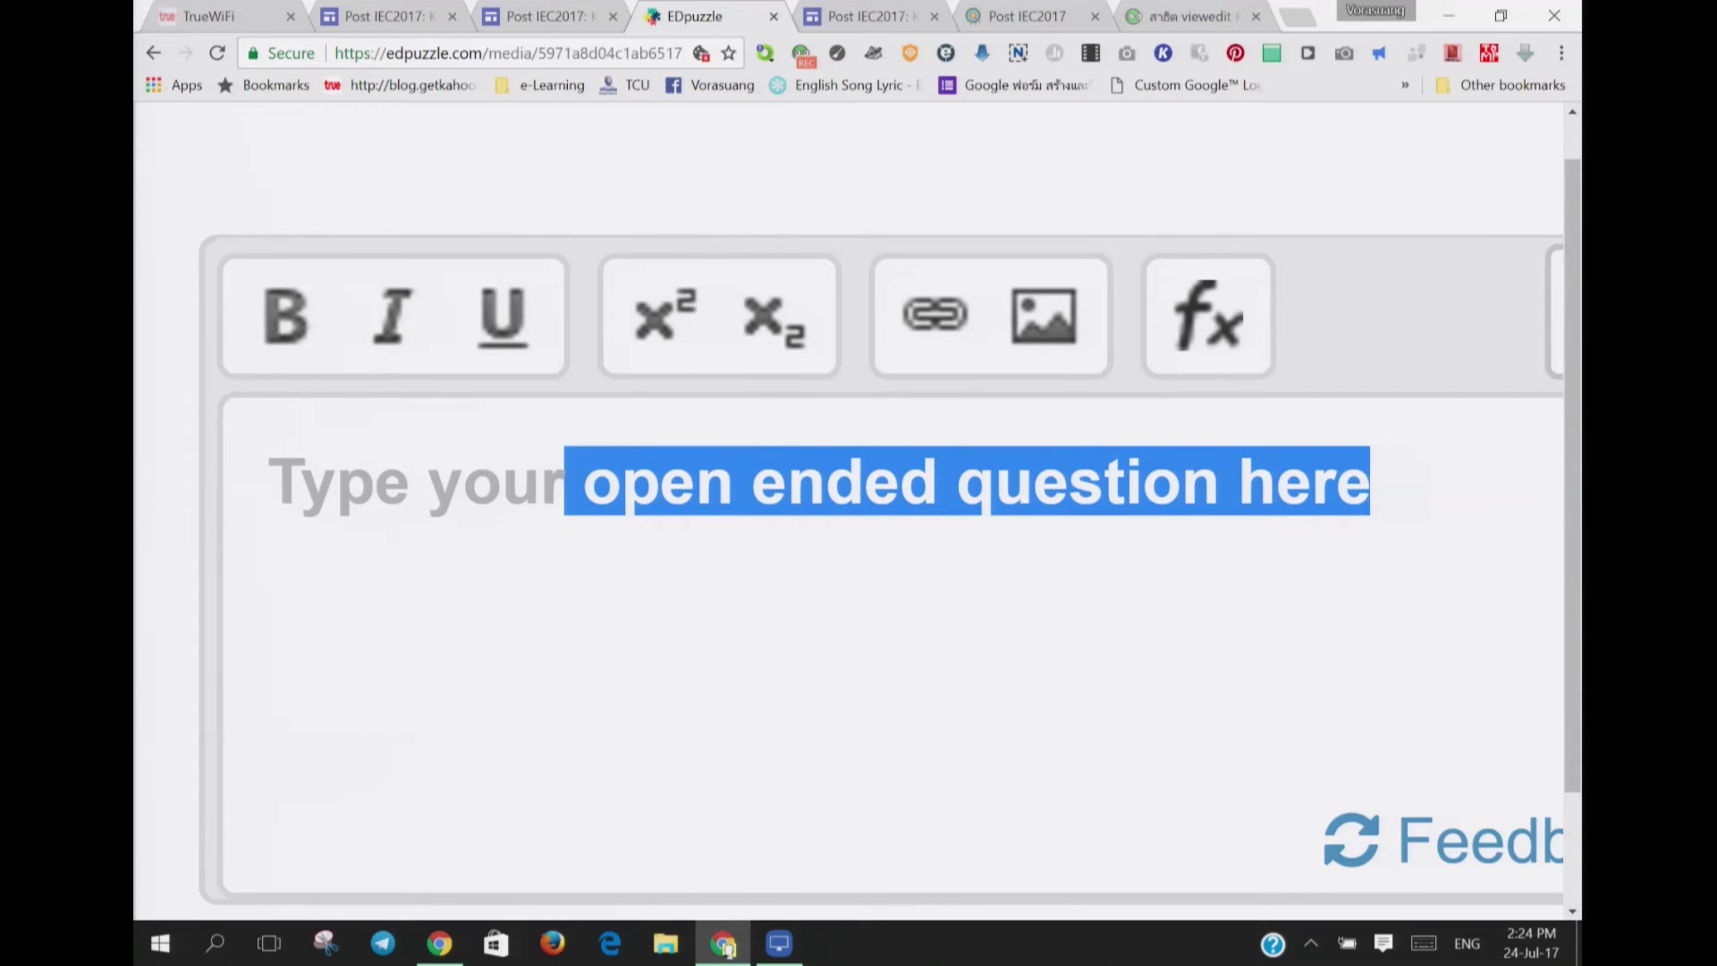
pyautogui.scroll(-5, 849, 510)
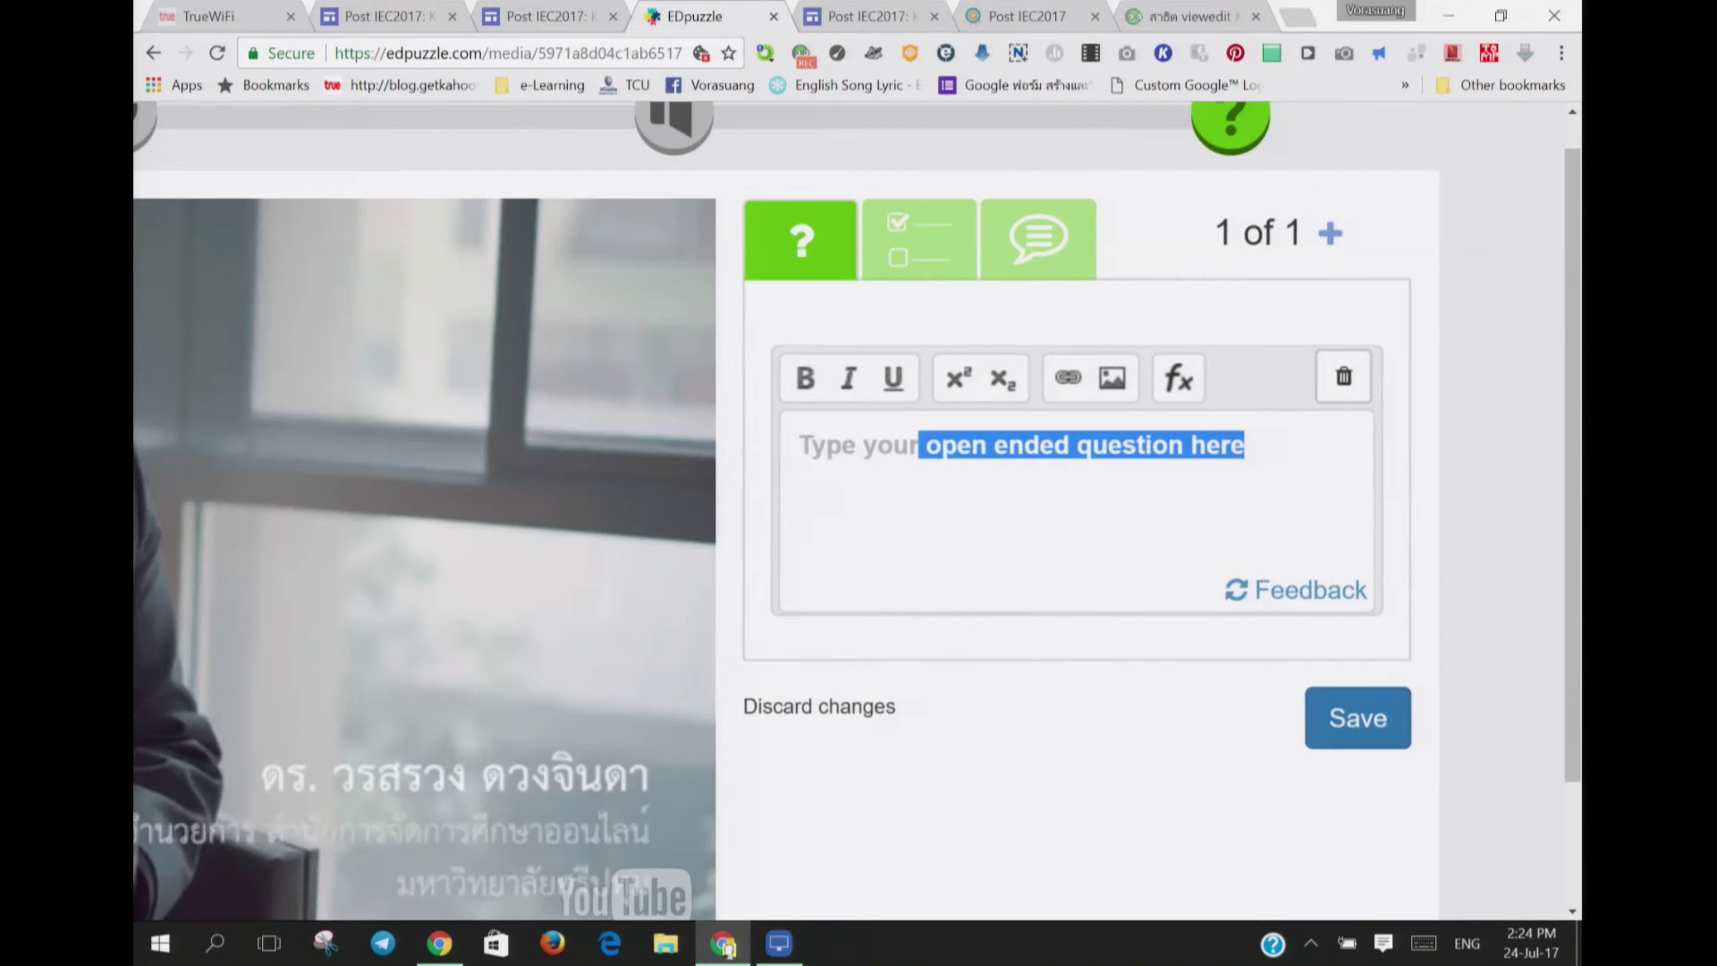
# Step: Switch the question to multiple choice and examine its question field, correct and incorrect choices, and option for adding answers
pyautogui.scroll(3, 850, 510)
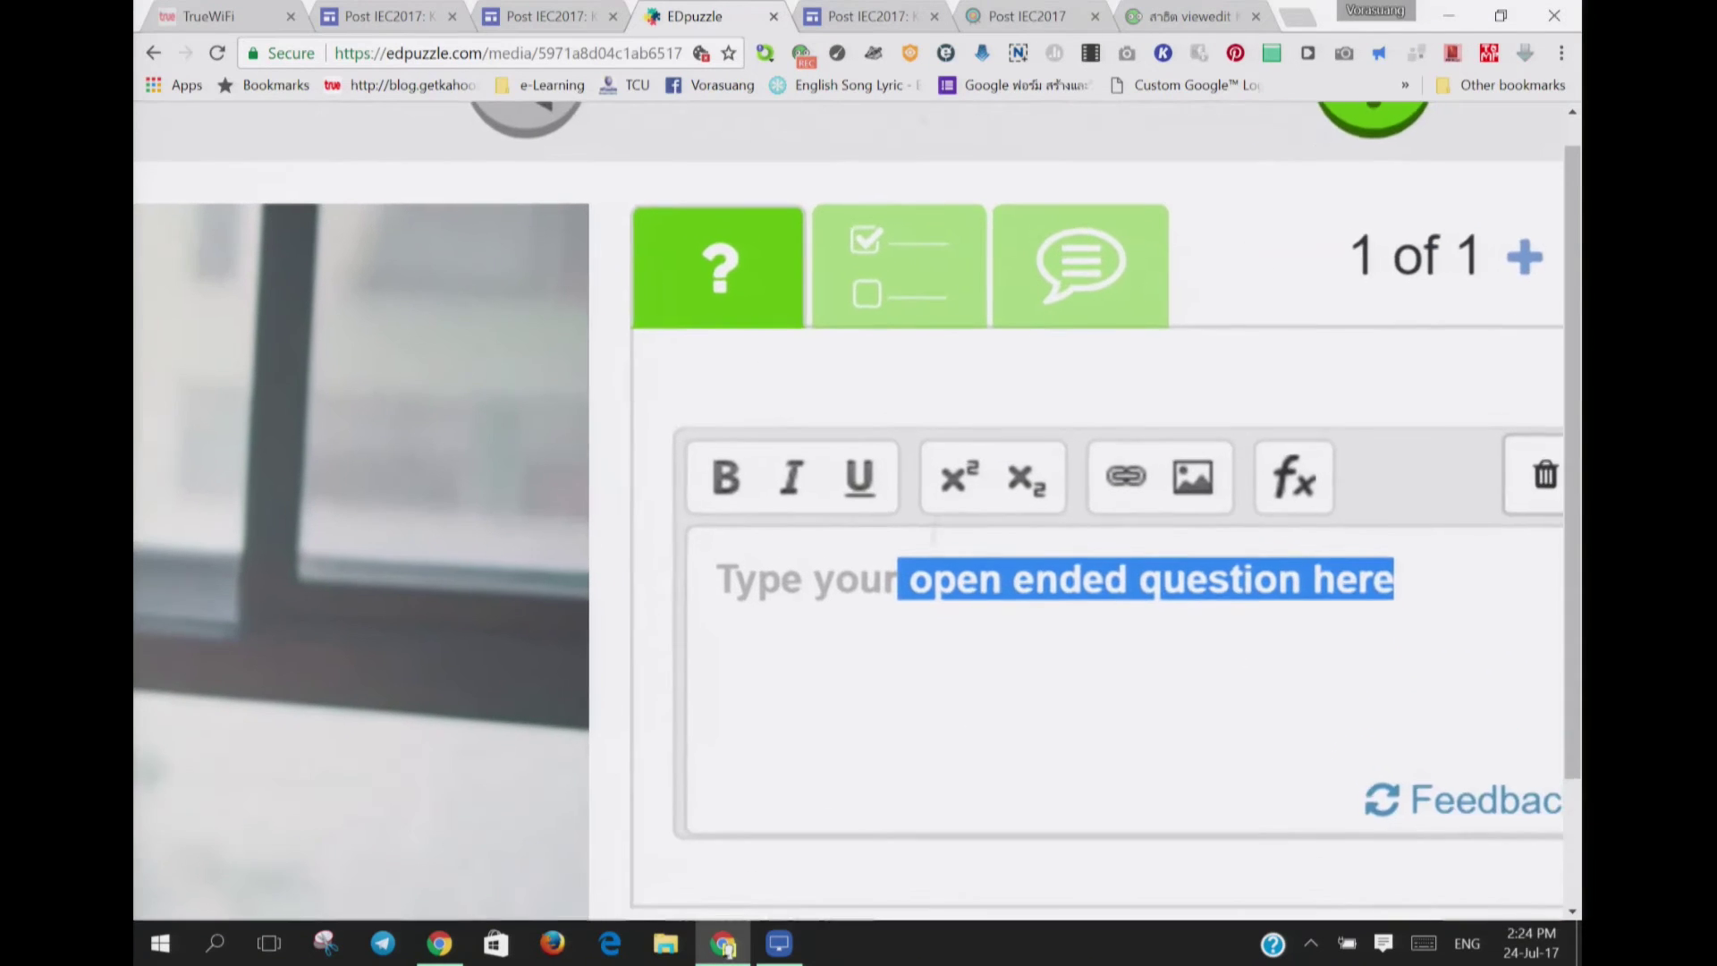
pyautogui.click(919, 239)
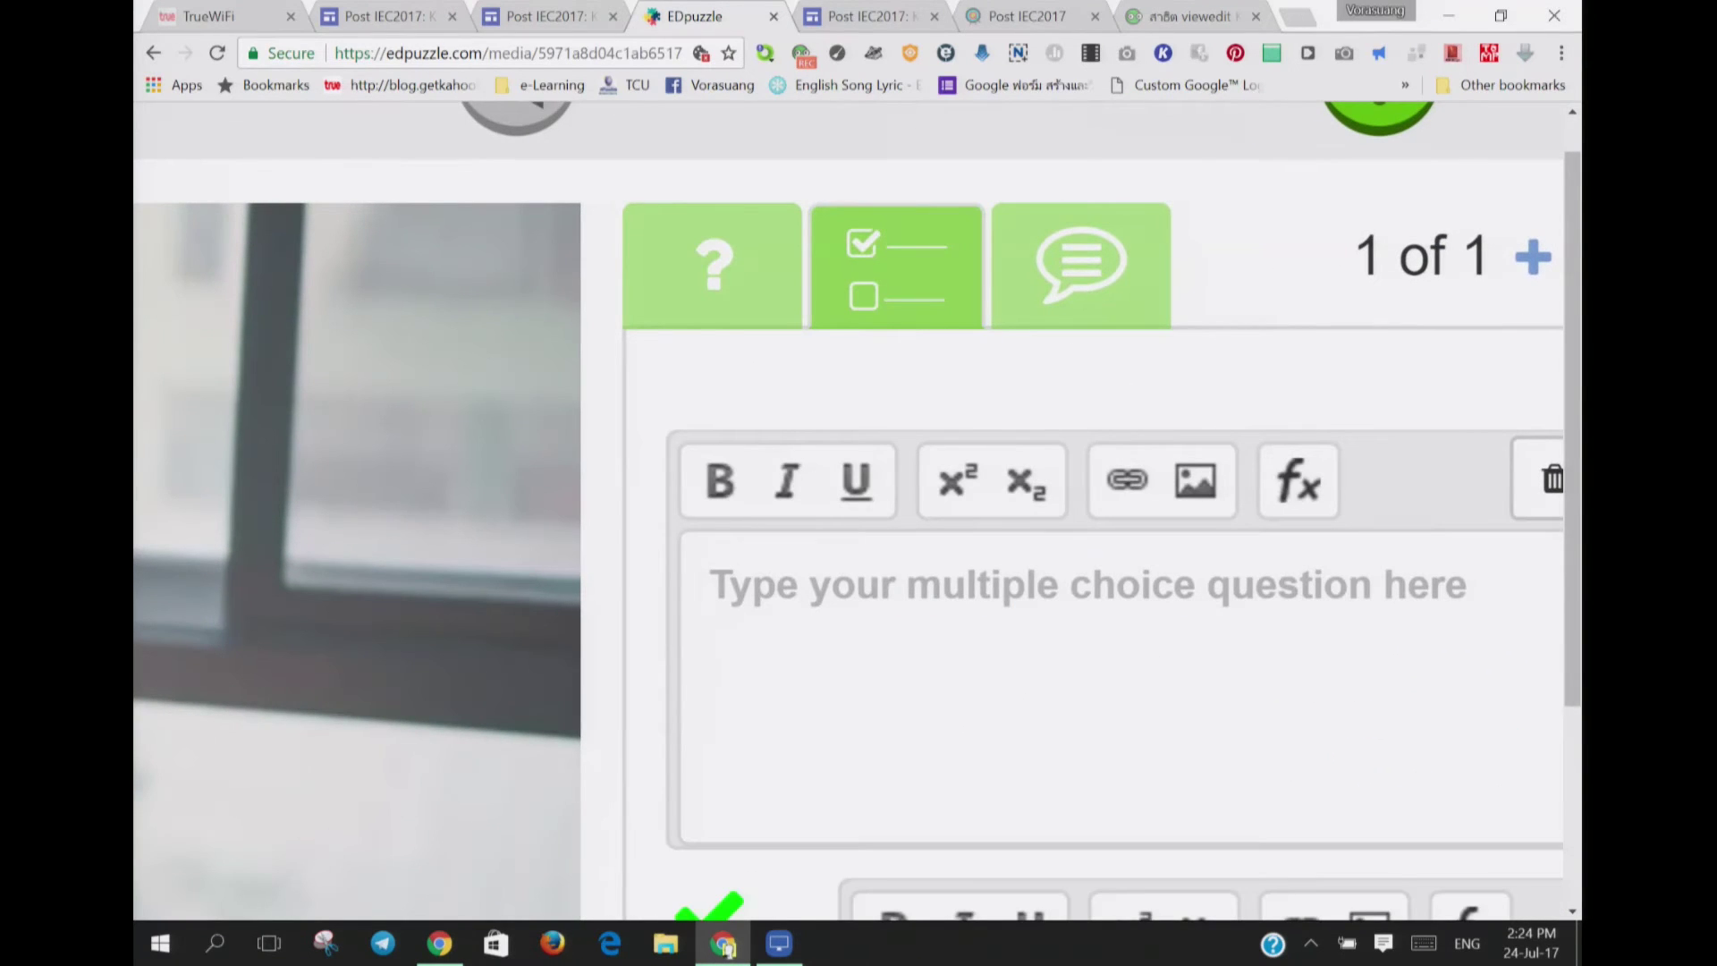
pyautogui.scroll(-3, 850, 510)
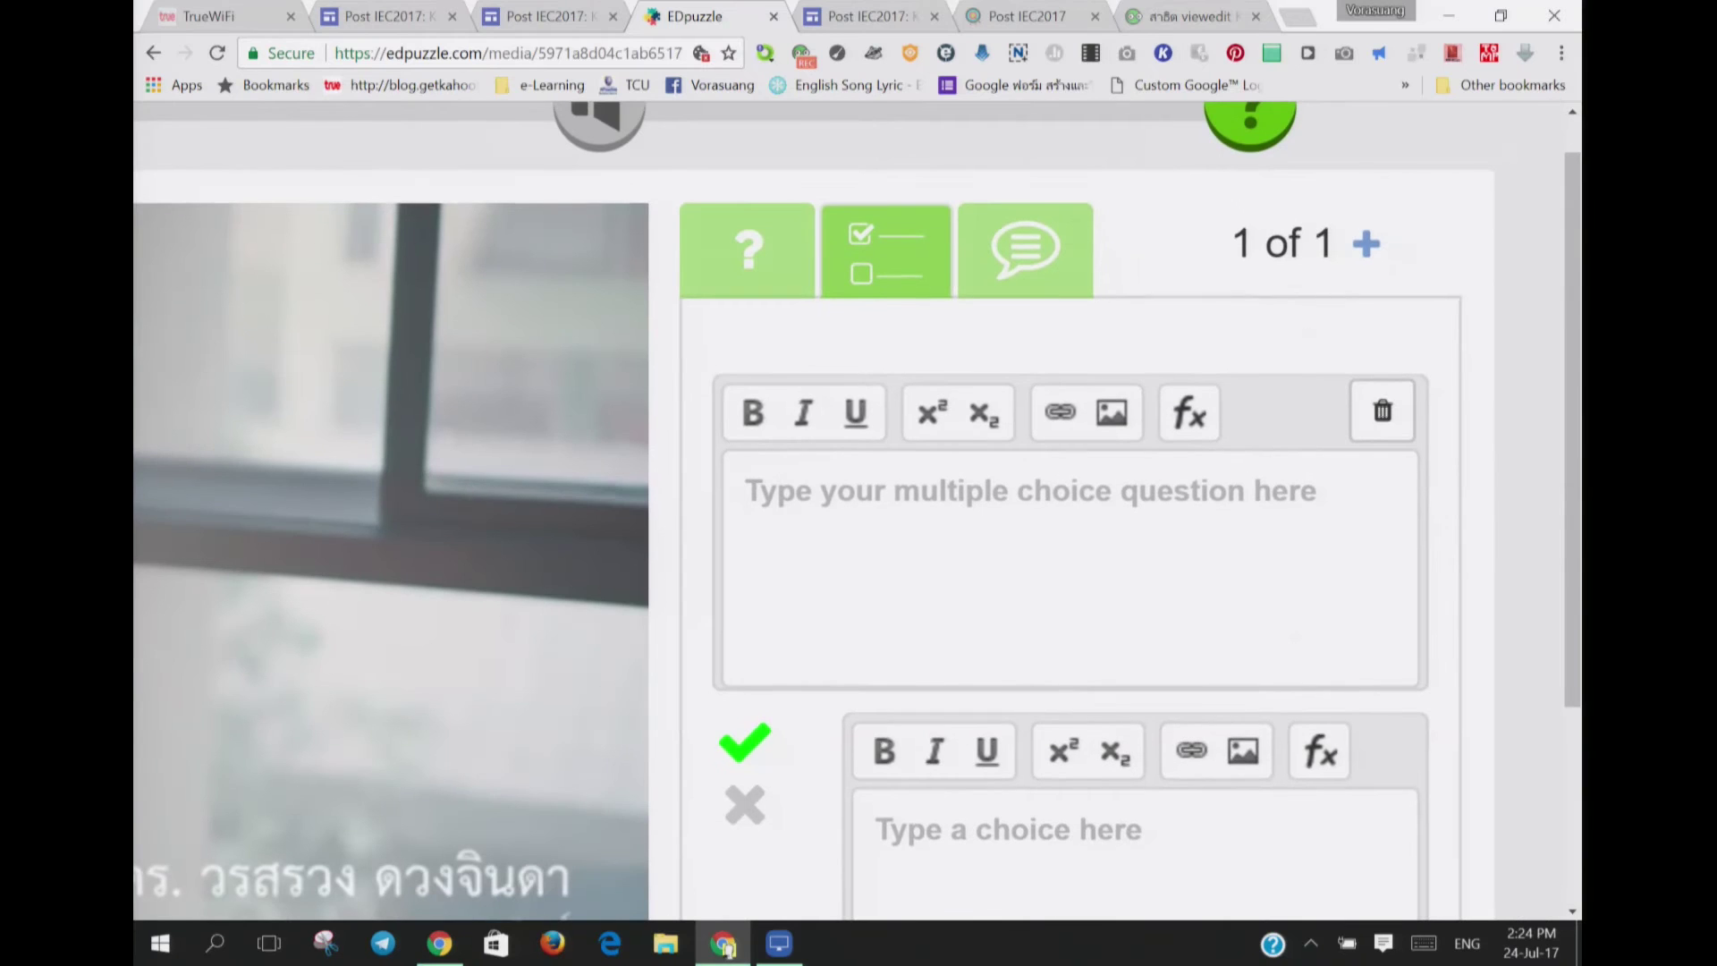
pyautogui.scroll(-5, 850, 510)
pyautogui.scroll(-1, 849, 510)
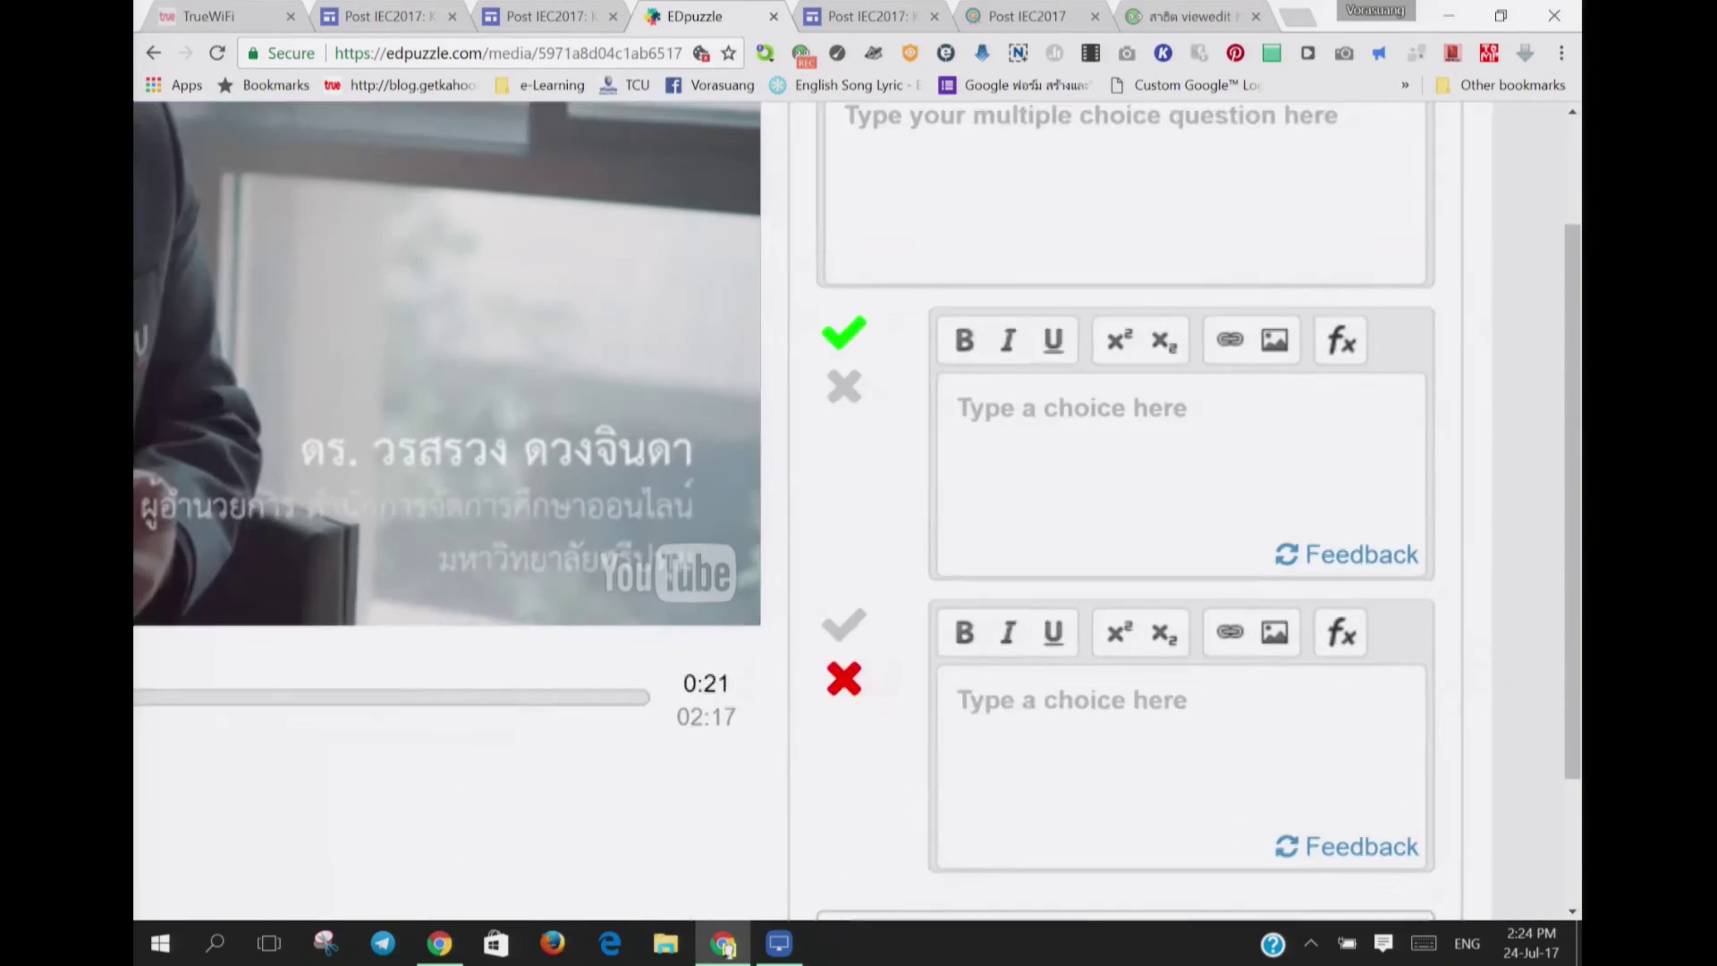
pyautogui.scroll(-1, 1493, 662)
pyautogui.scroll(1, 1494, 662)
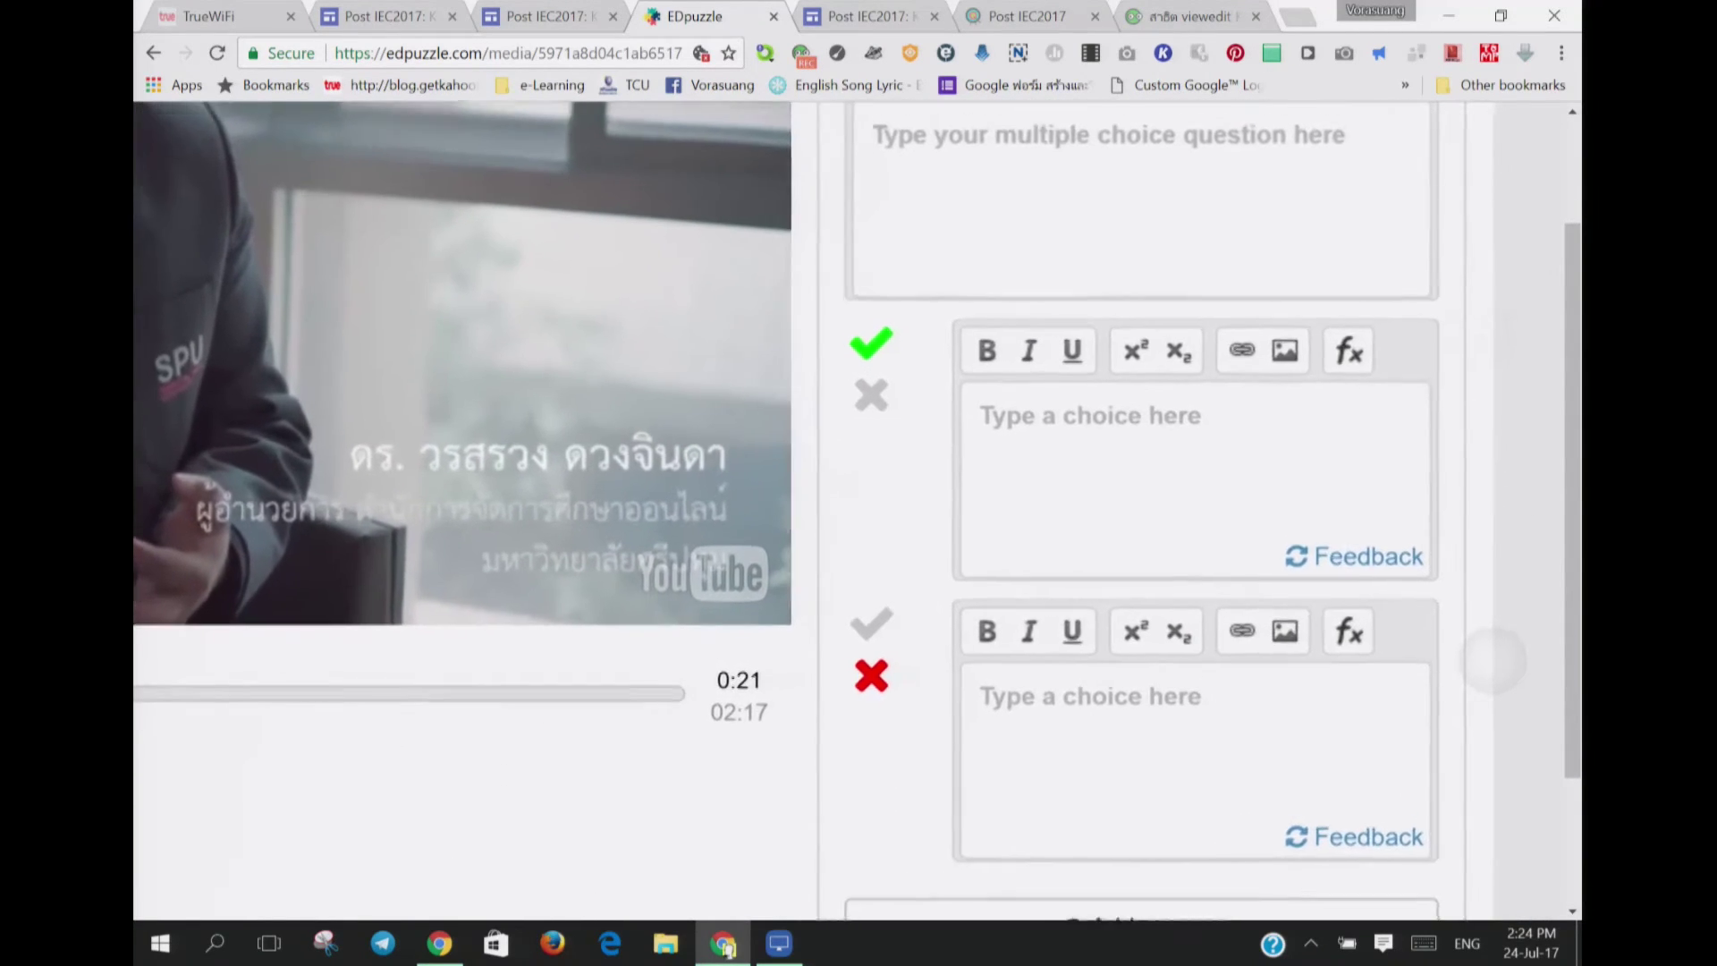
pyautogui.scroll(-2, 1494, 662)
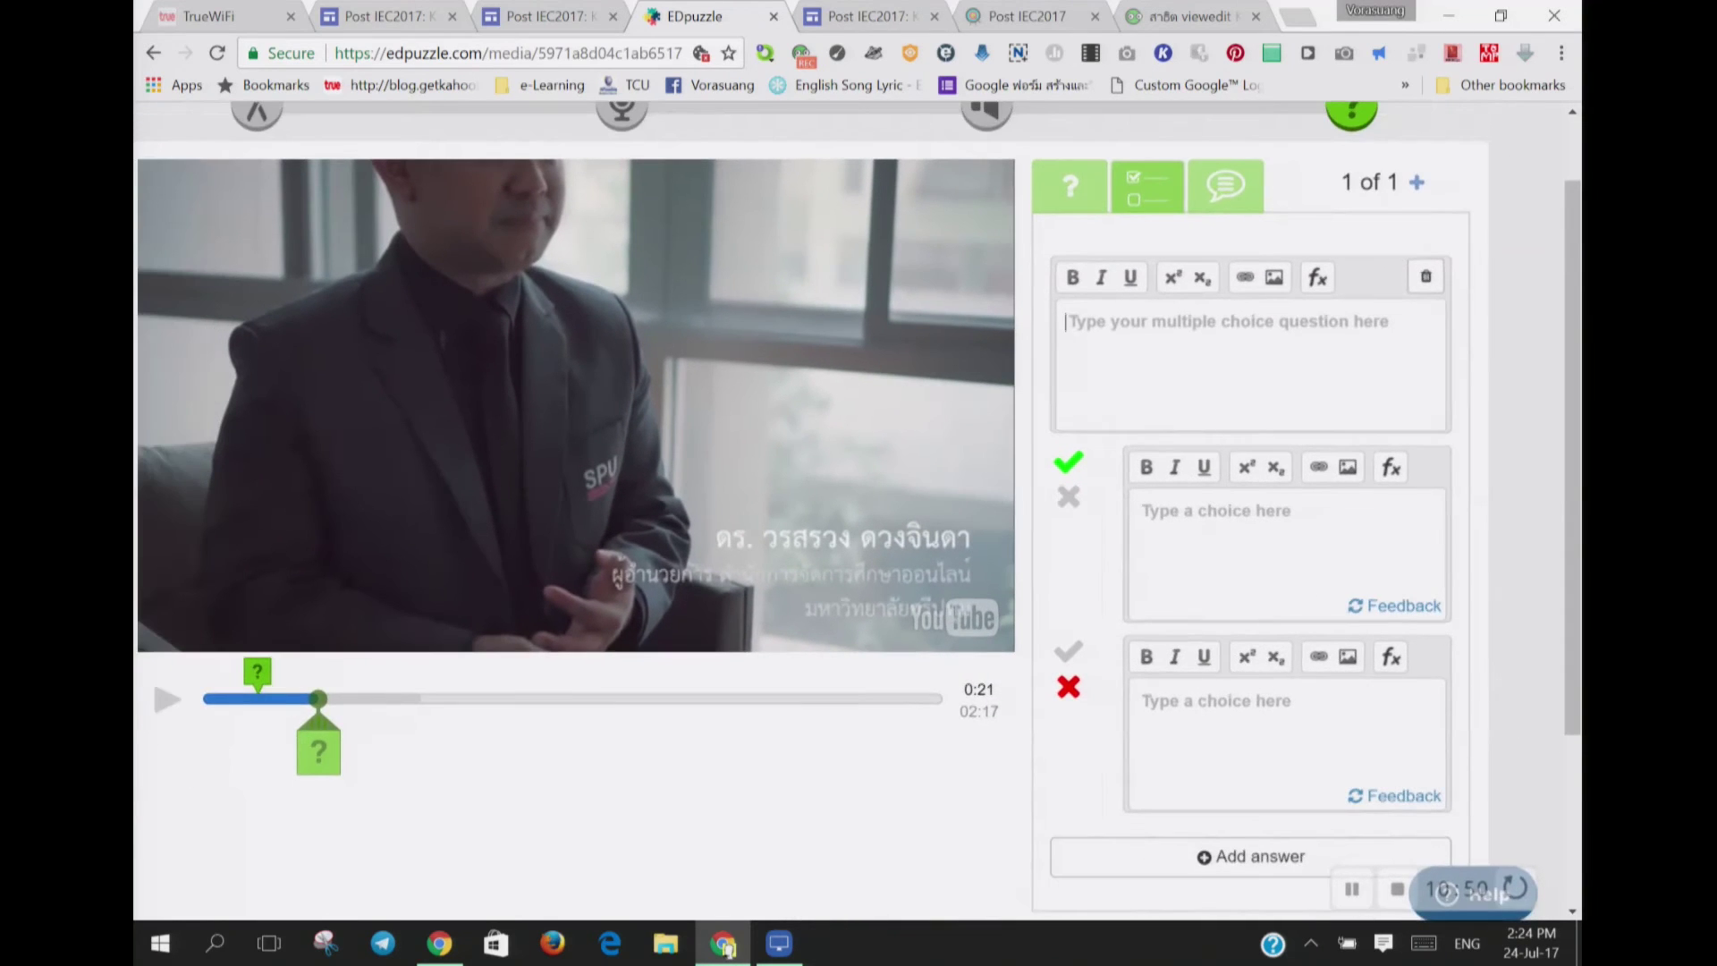
# Step: Switch the question type to a comment and view its text editor
pyautogui.scroll(2, 1494, 662)
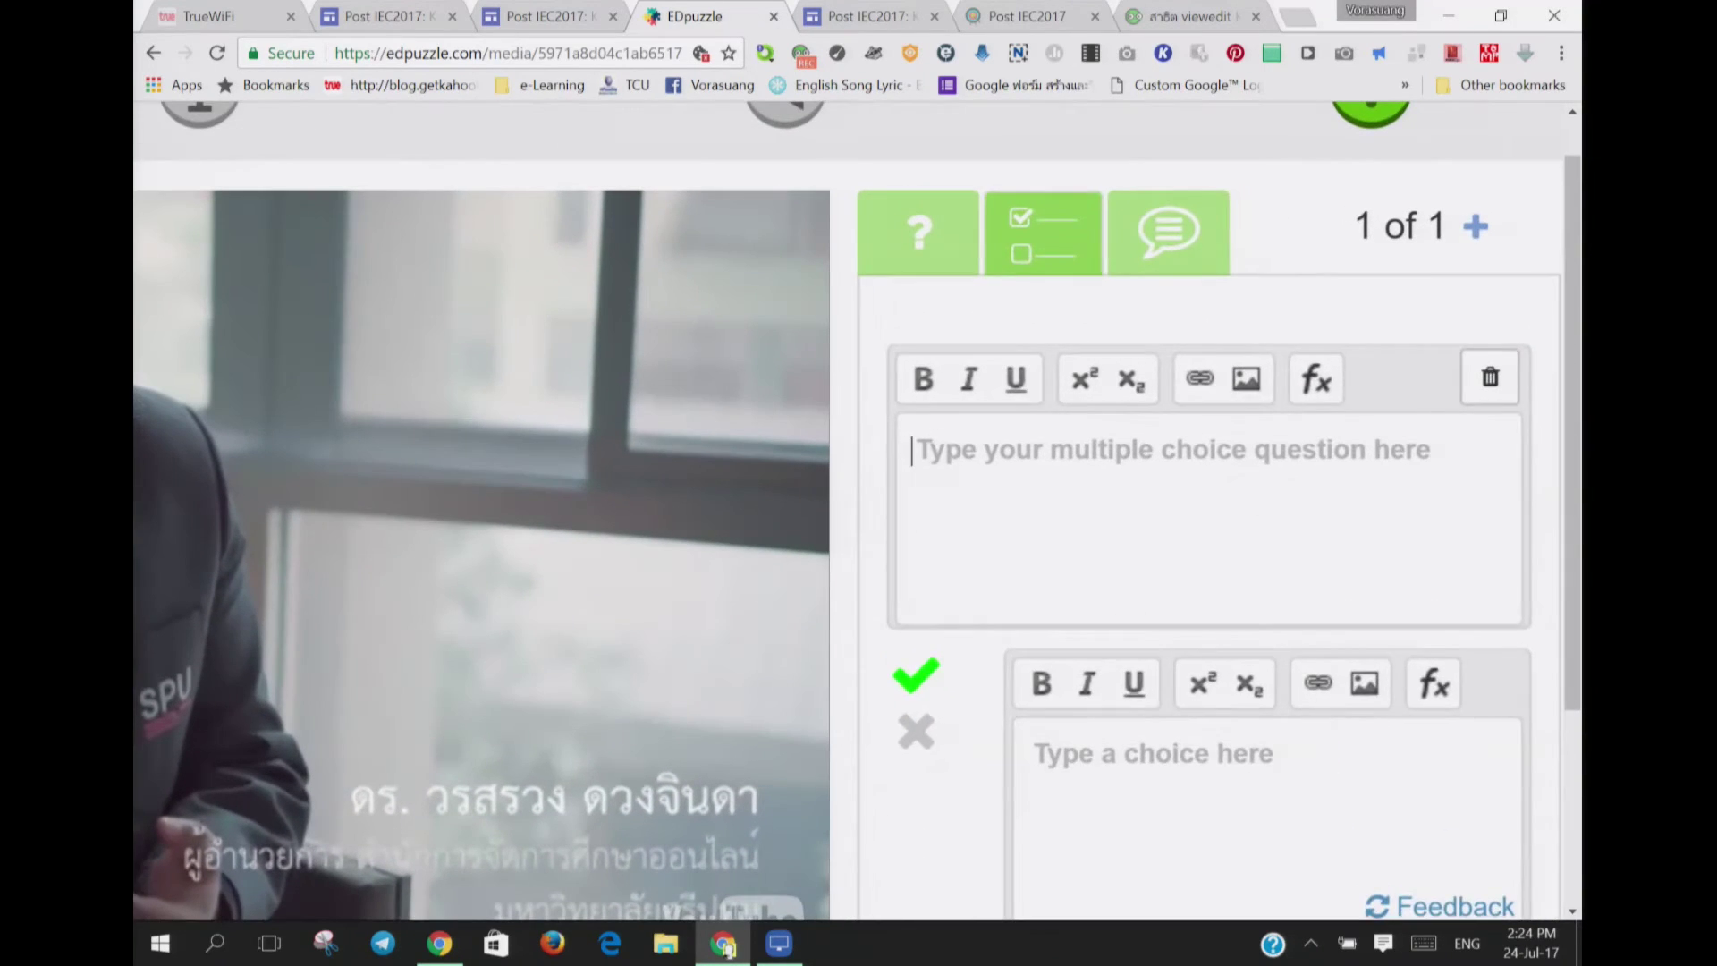
pyautogui.click(1168, 231)
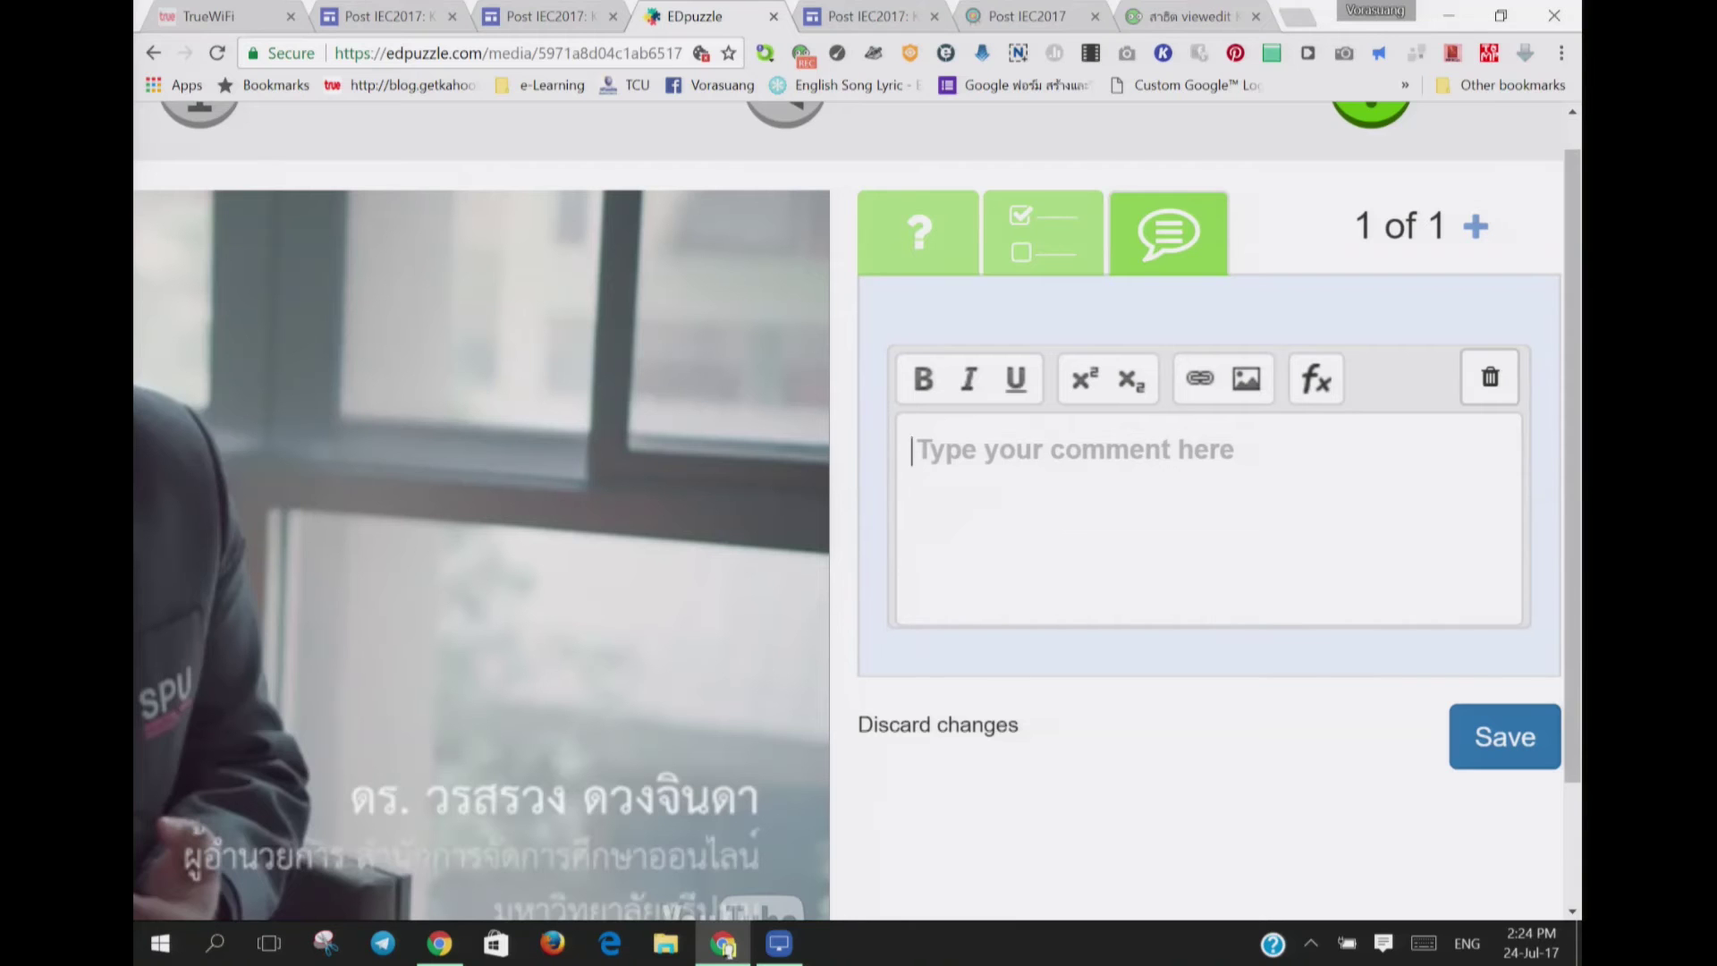
pyautogui.scroll(-5, 849, 510)
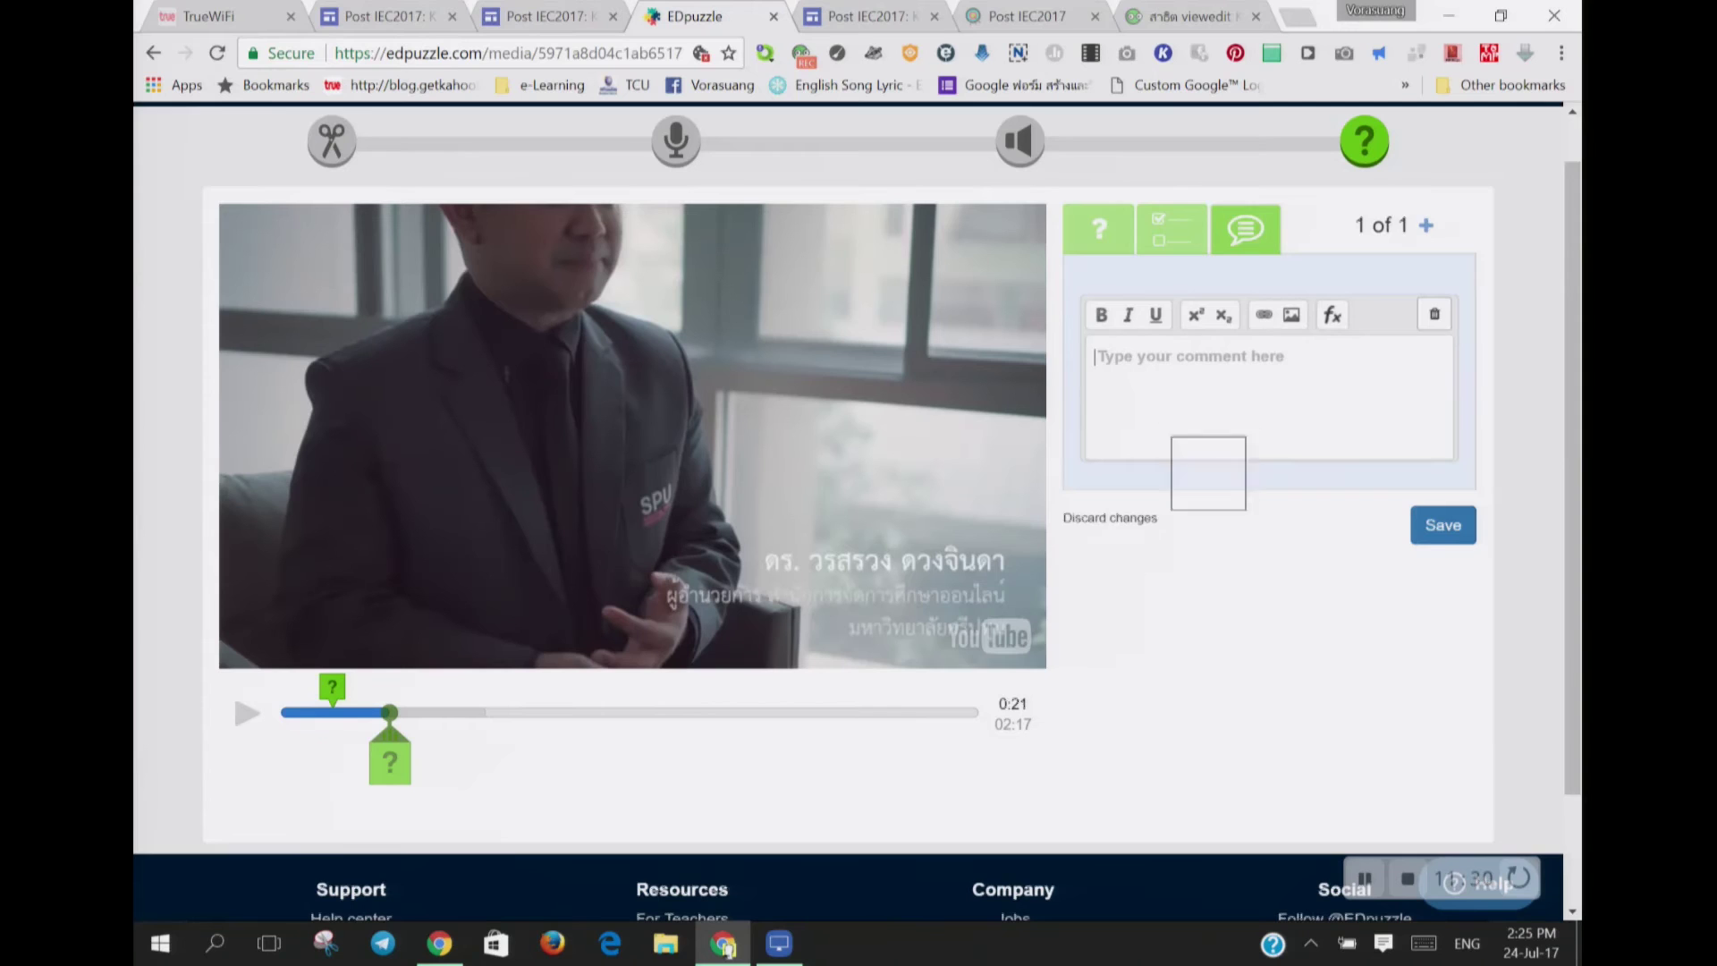
# Step: Go to the class list and open the TCU Quiz class's progress report for the OOE Research: IEC2012 assignment
pyautogui.scroll(1, 1207, 473)
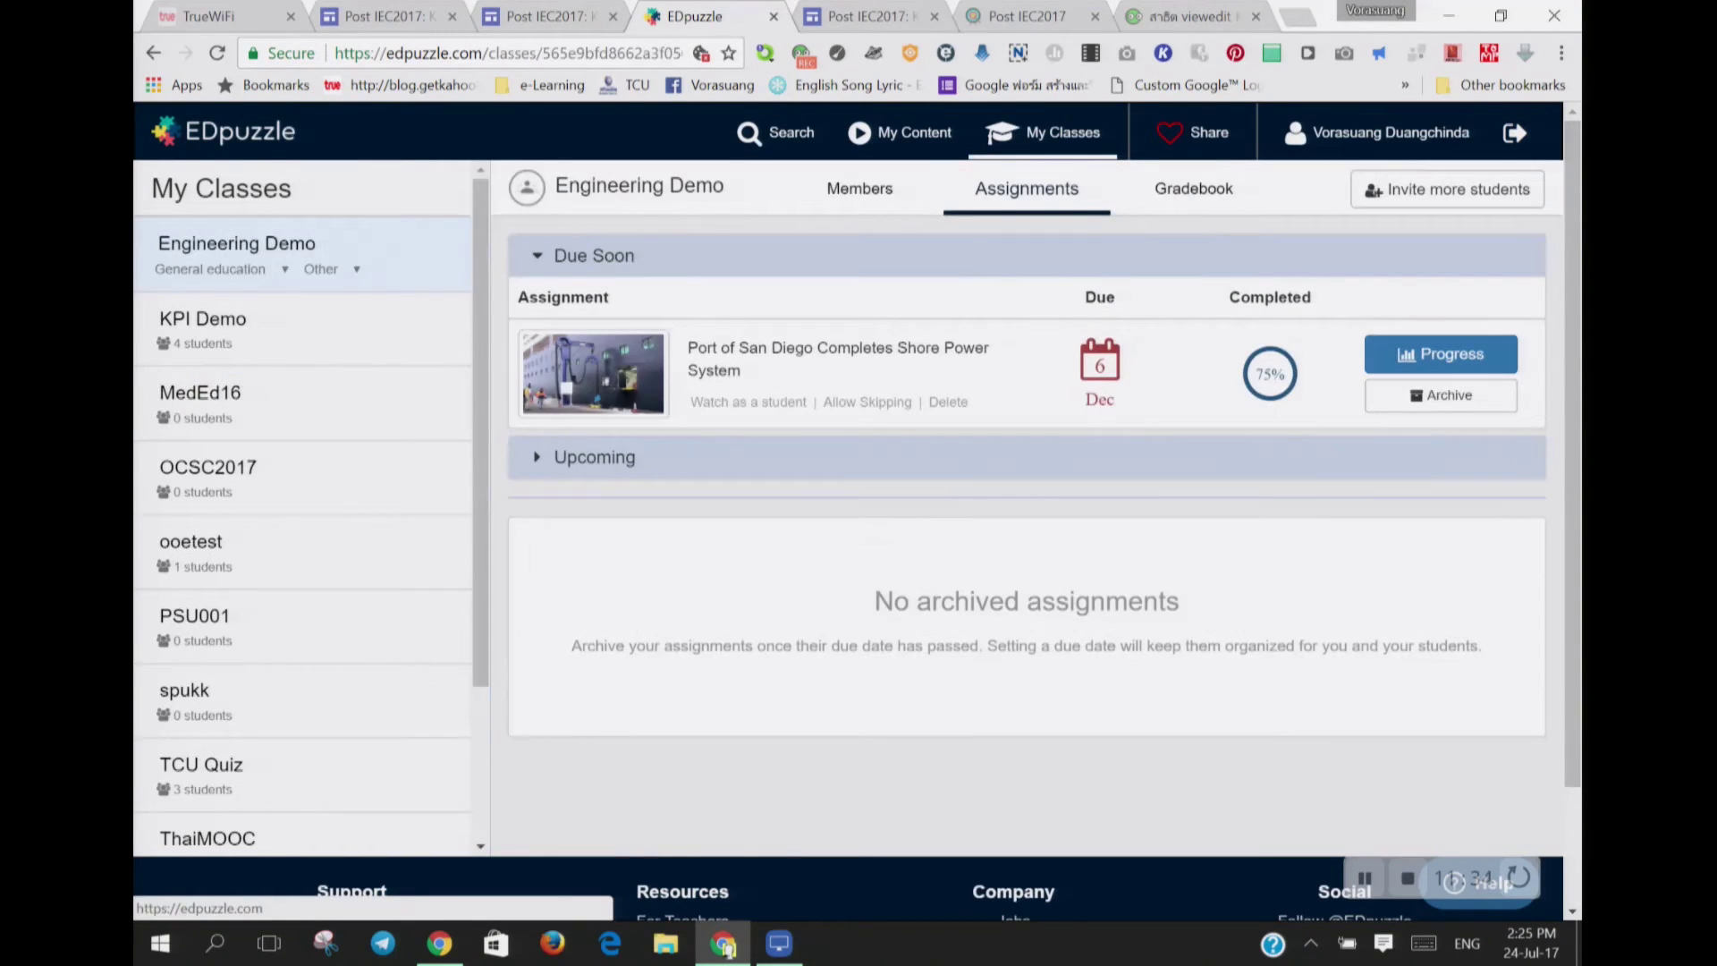
pyautogui.scroll(-2, 304, 501)
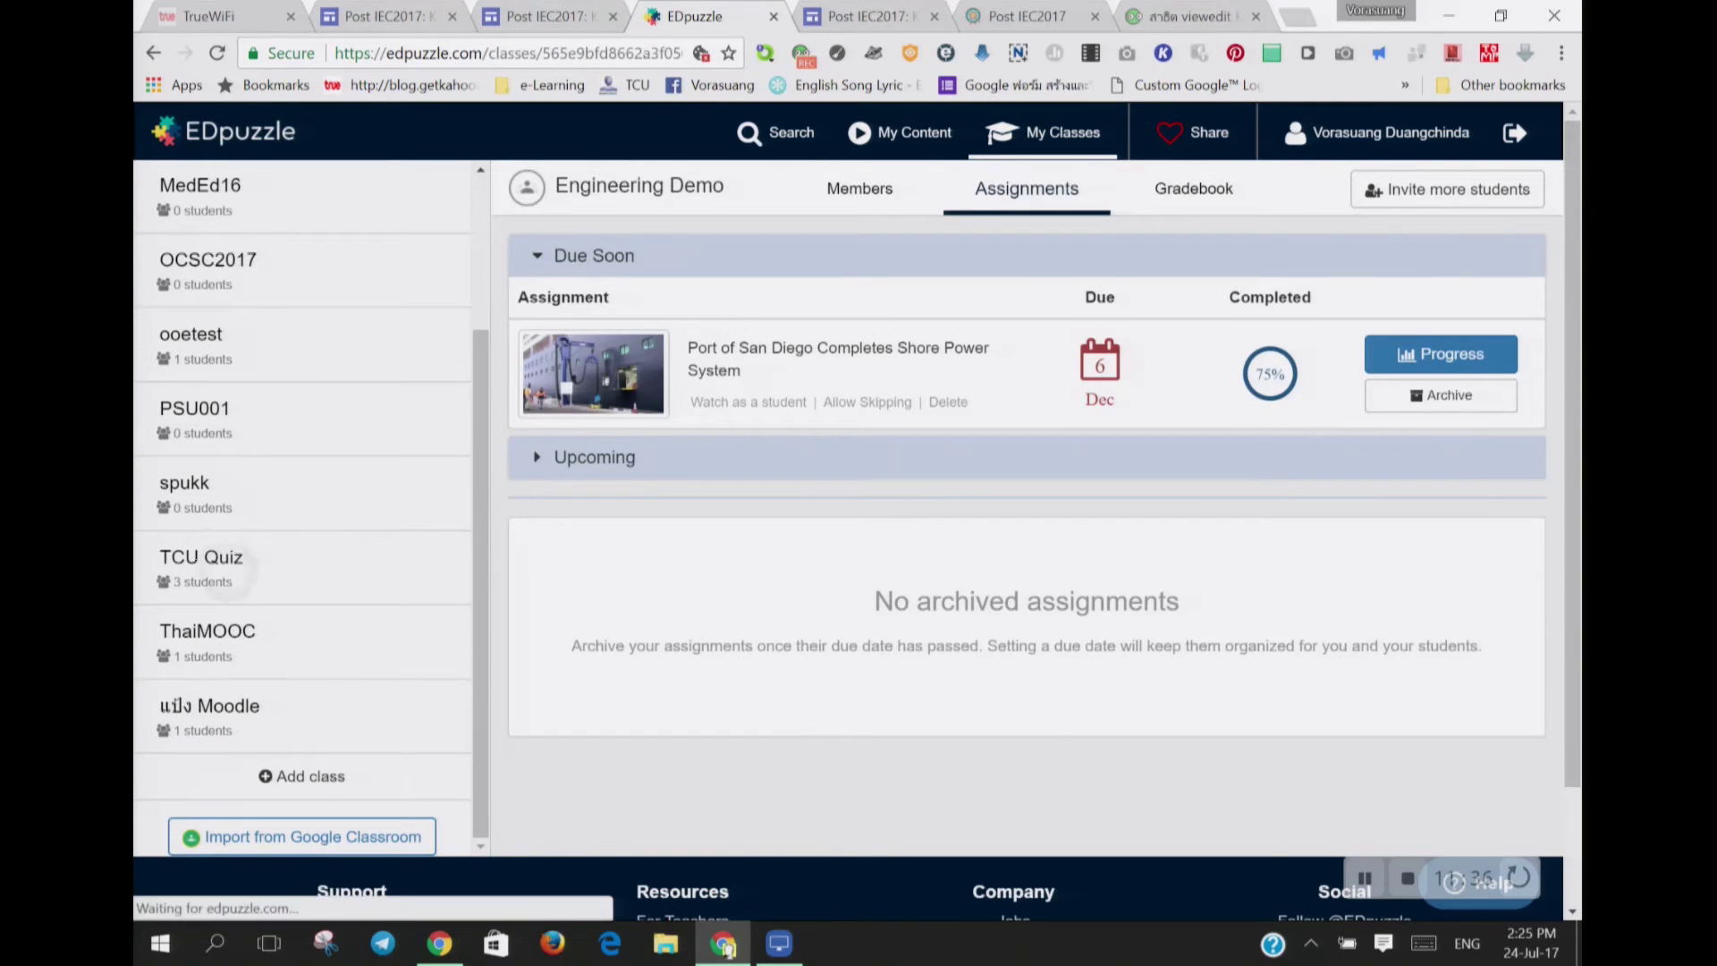
pyautogui.click(200, 564)
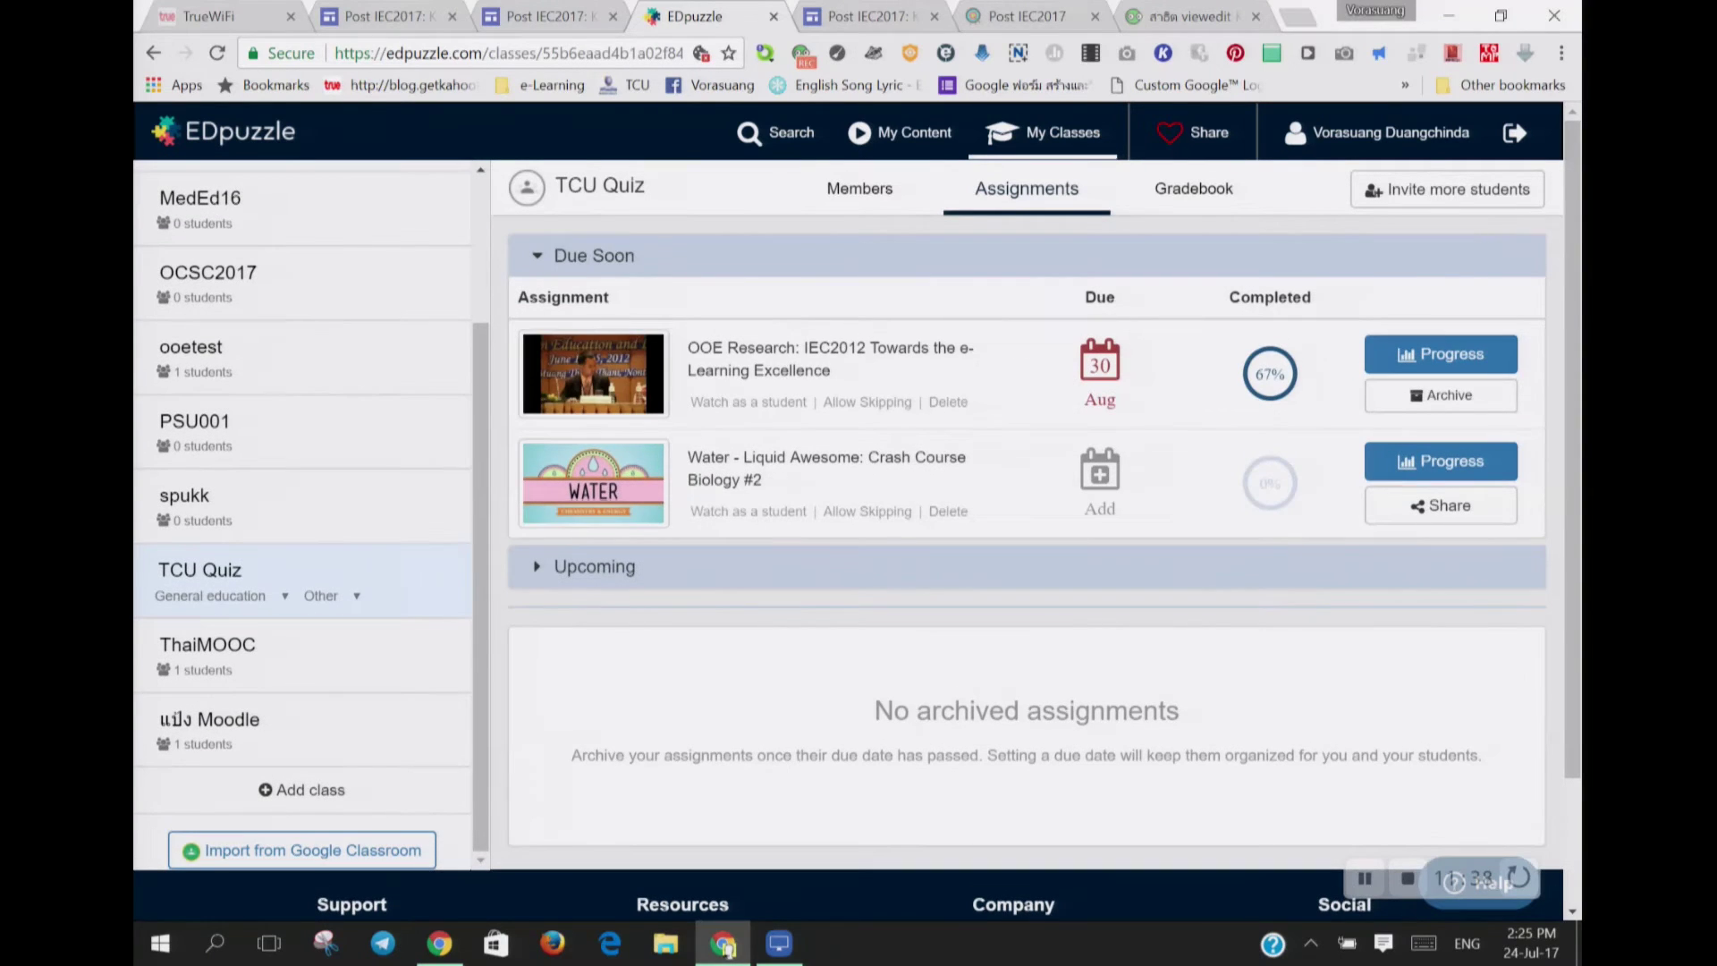
pyautogui.click(1441, 354)
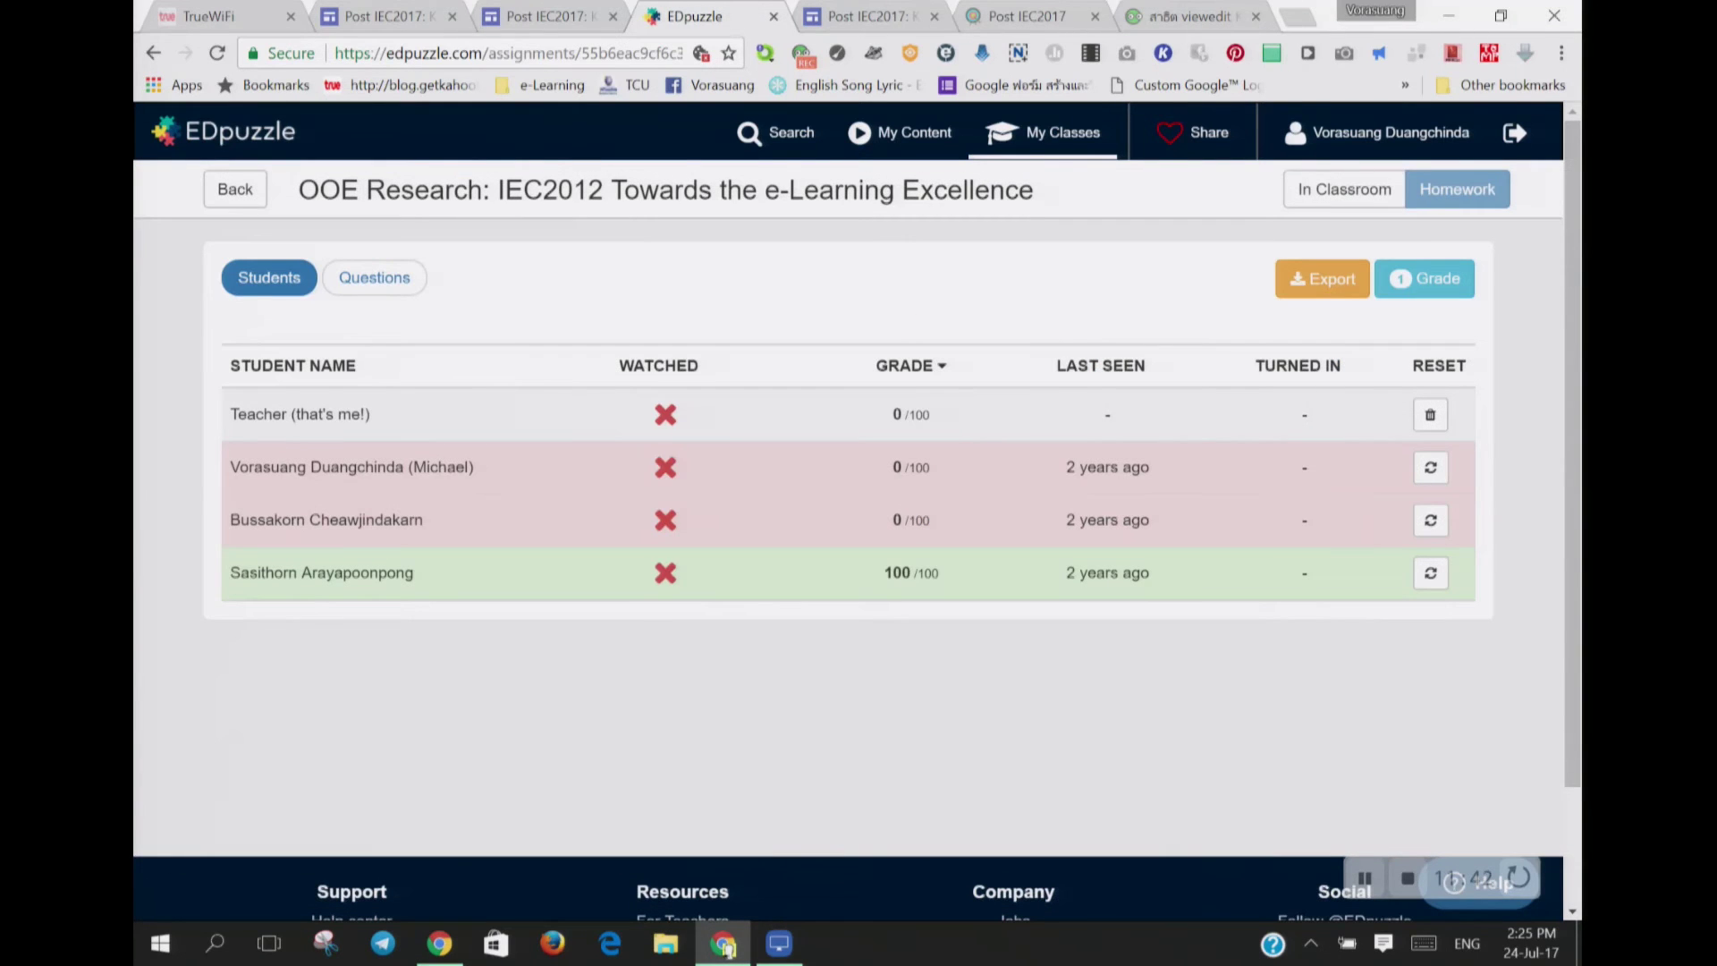
# Step: Examine the watched status and grades of each student in the assignment's progress report
pyautogui.hotkey('ctrl', '+')
pyautogui.hotkey('ctrl', '+')
pyautogui.hotkey('ctrl', '+')
pyautogui.hotkey('ctrl', '+')
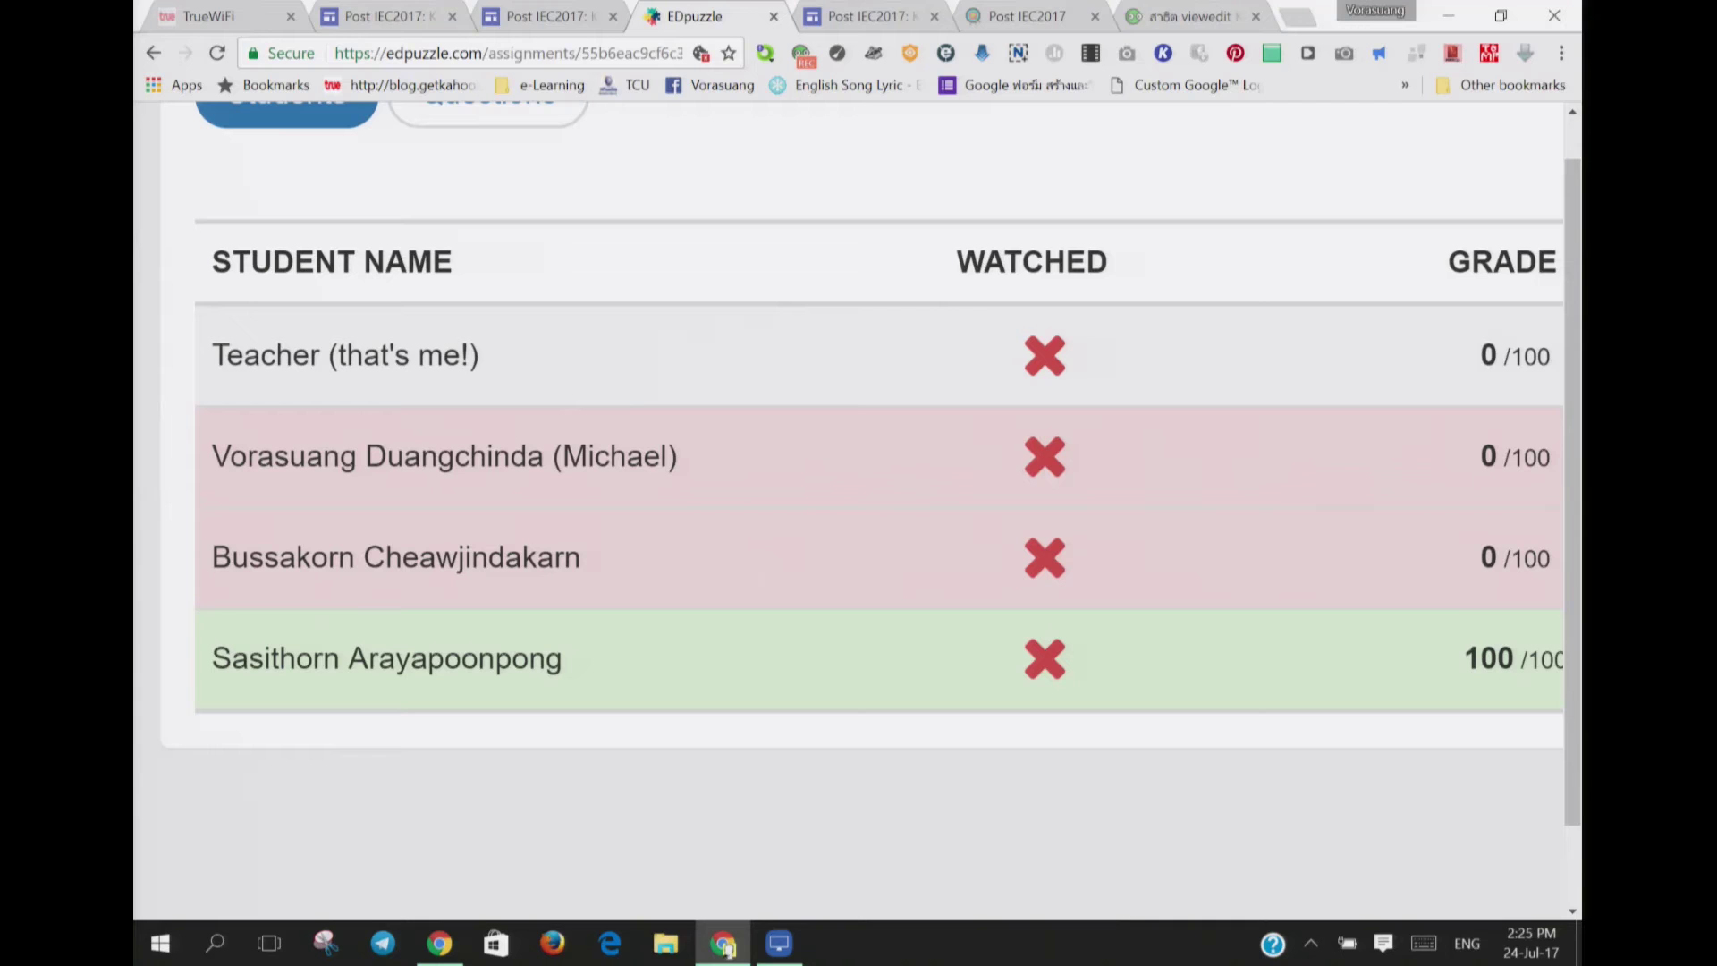
pyautogui.hscroll(3, 848, 510)
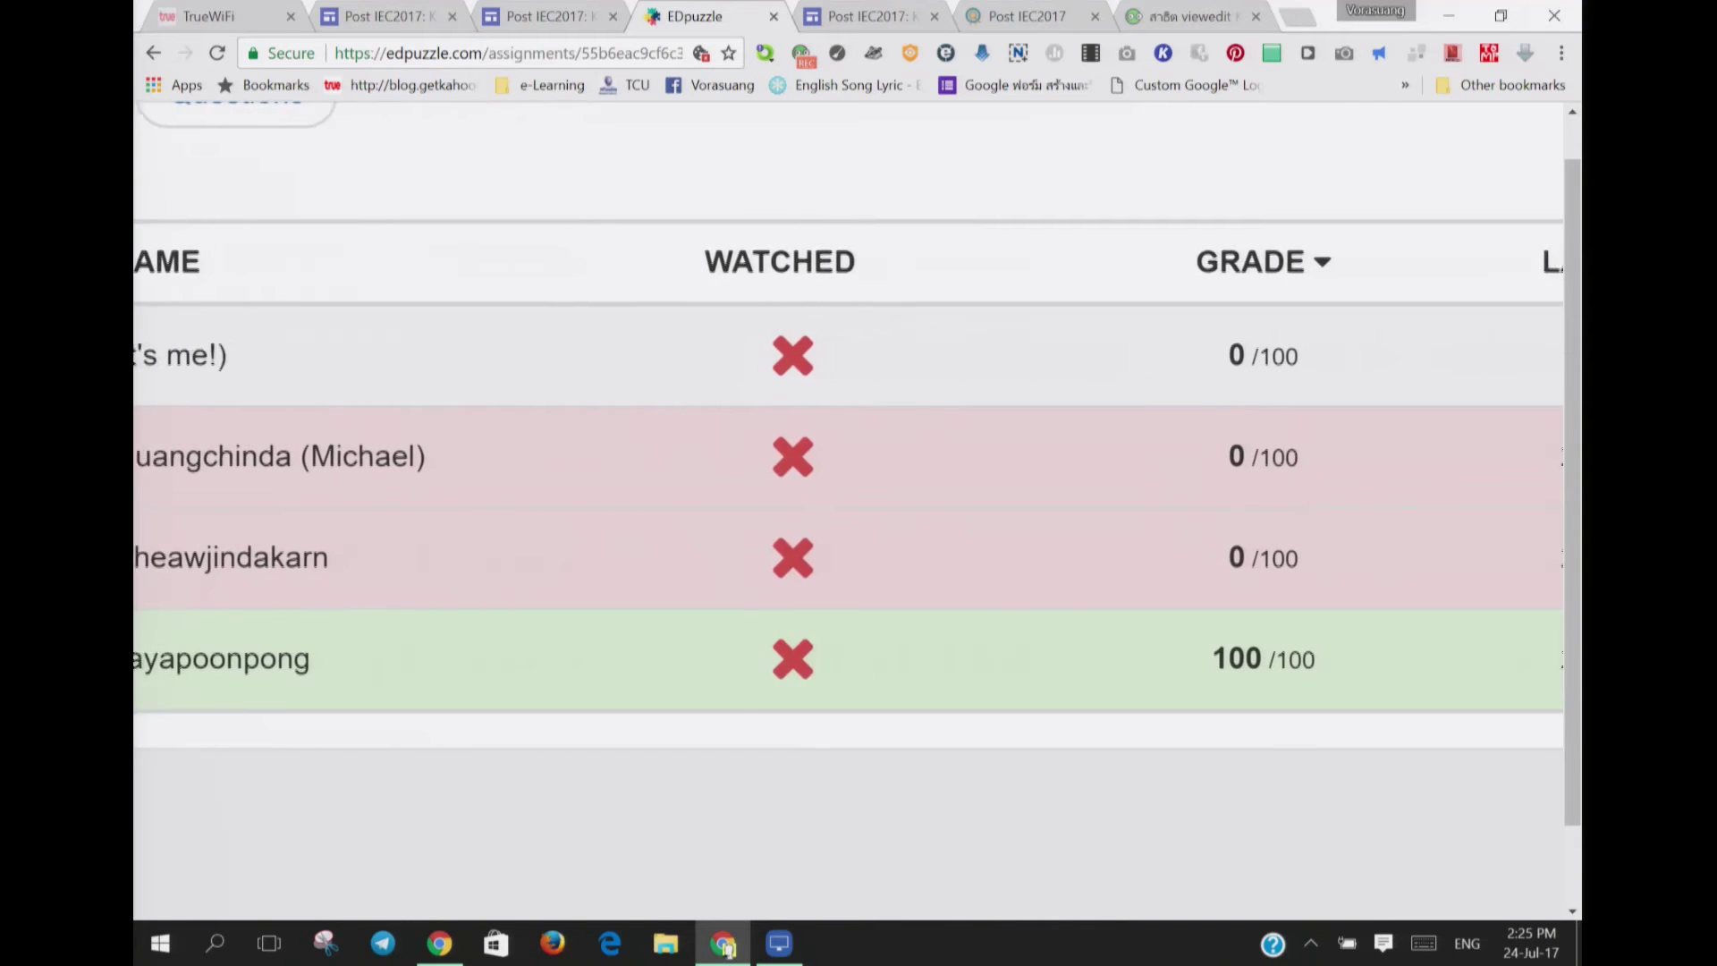
pyautogui.hotkey('ctrl', '+')
pyautogui.hotkey('ctrl', '+')
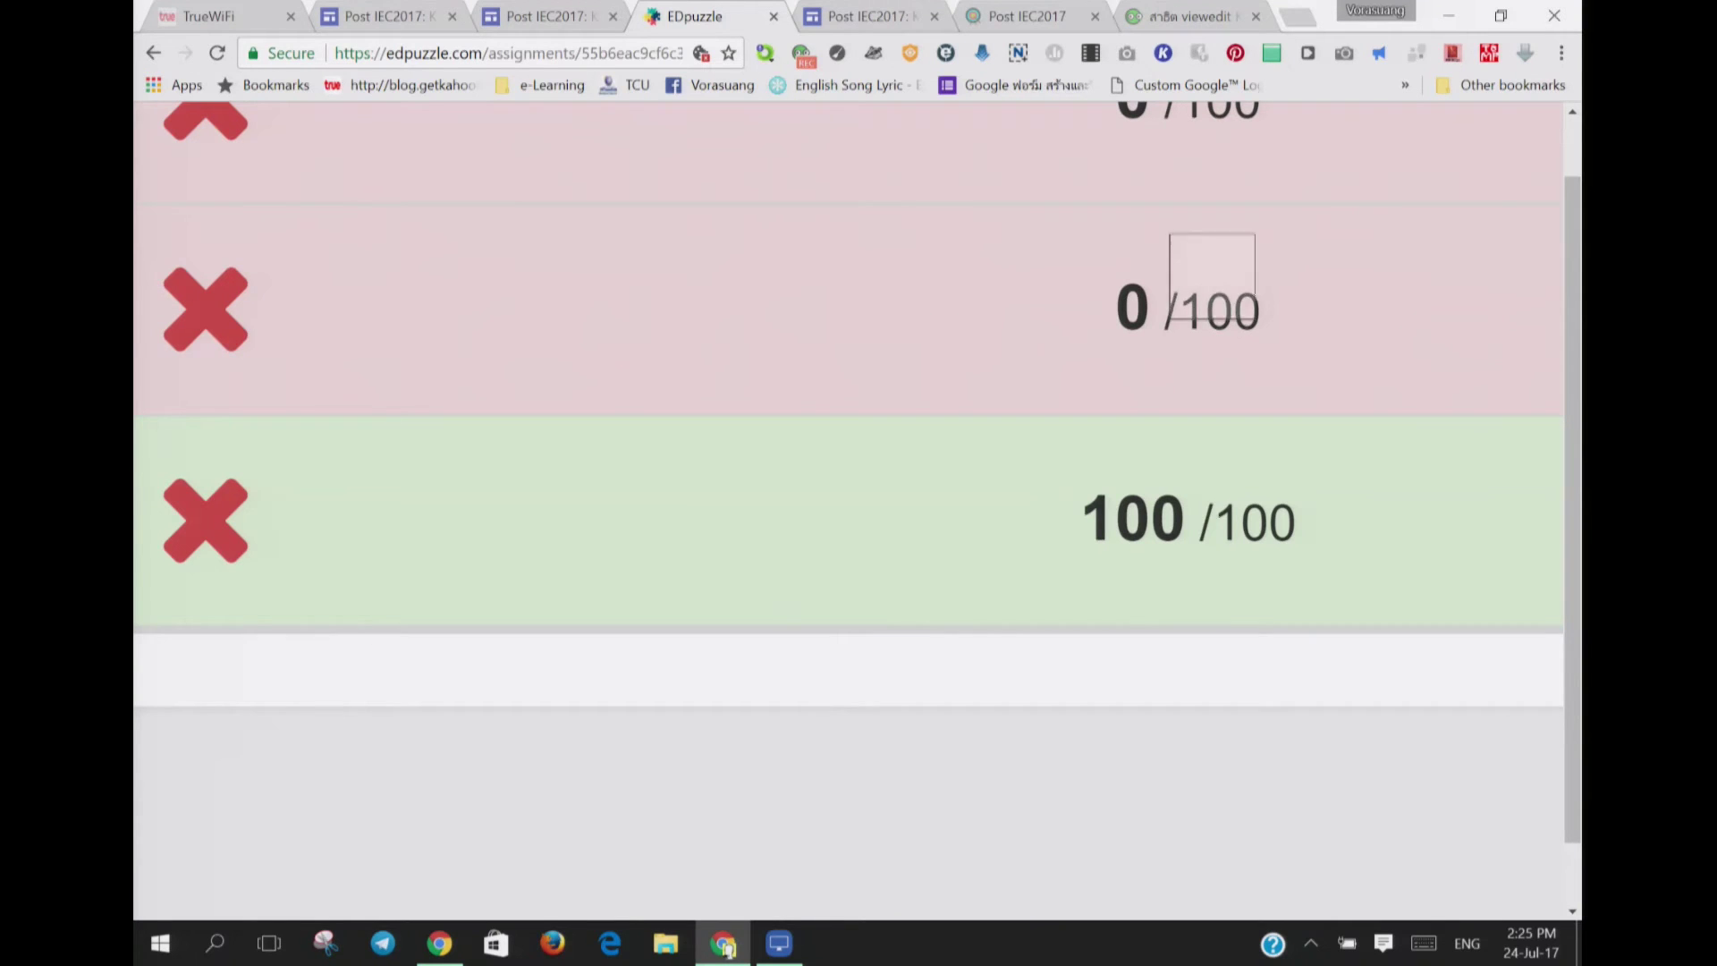
pyautogui.hotkey('ctrl', '-')
pyautogui.hotkey('ctrl', '-')
# Step: Examine the report's last seen, turned in and reset columns together with its export and grading options
pyautogui.hscroll(3, 848, 357)
pyautogui.hscroll(2, 848, 402)
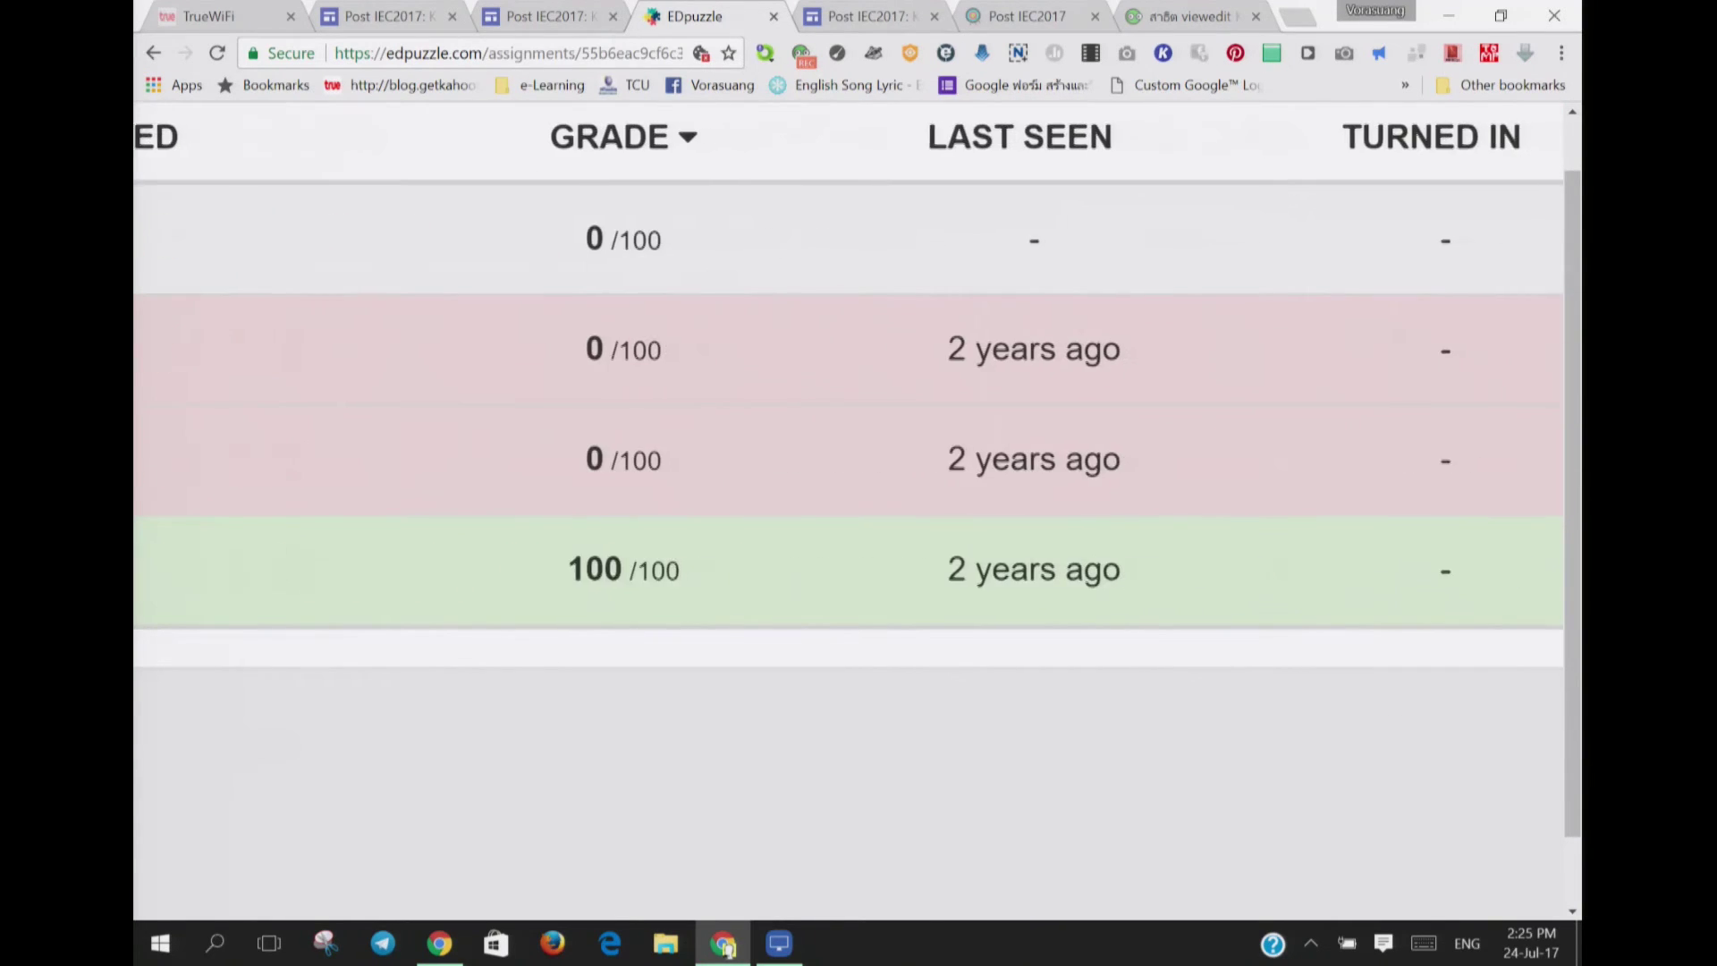
pyautogui.hotkey('ctrl', '+')
pyautogui.hotkey('ctrl', '+')
pyautogui.hotkey('ctrl', '-')
pyautogui.hotkey('ctrl', '-')
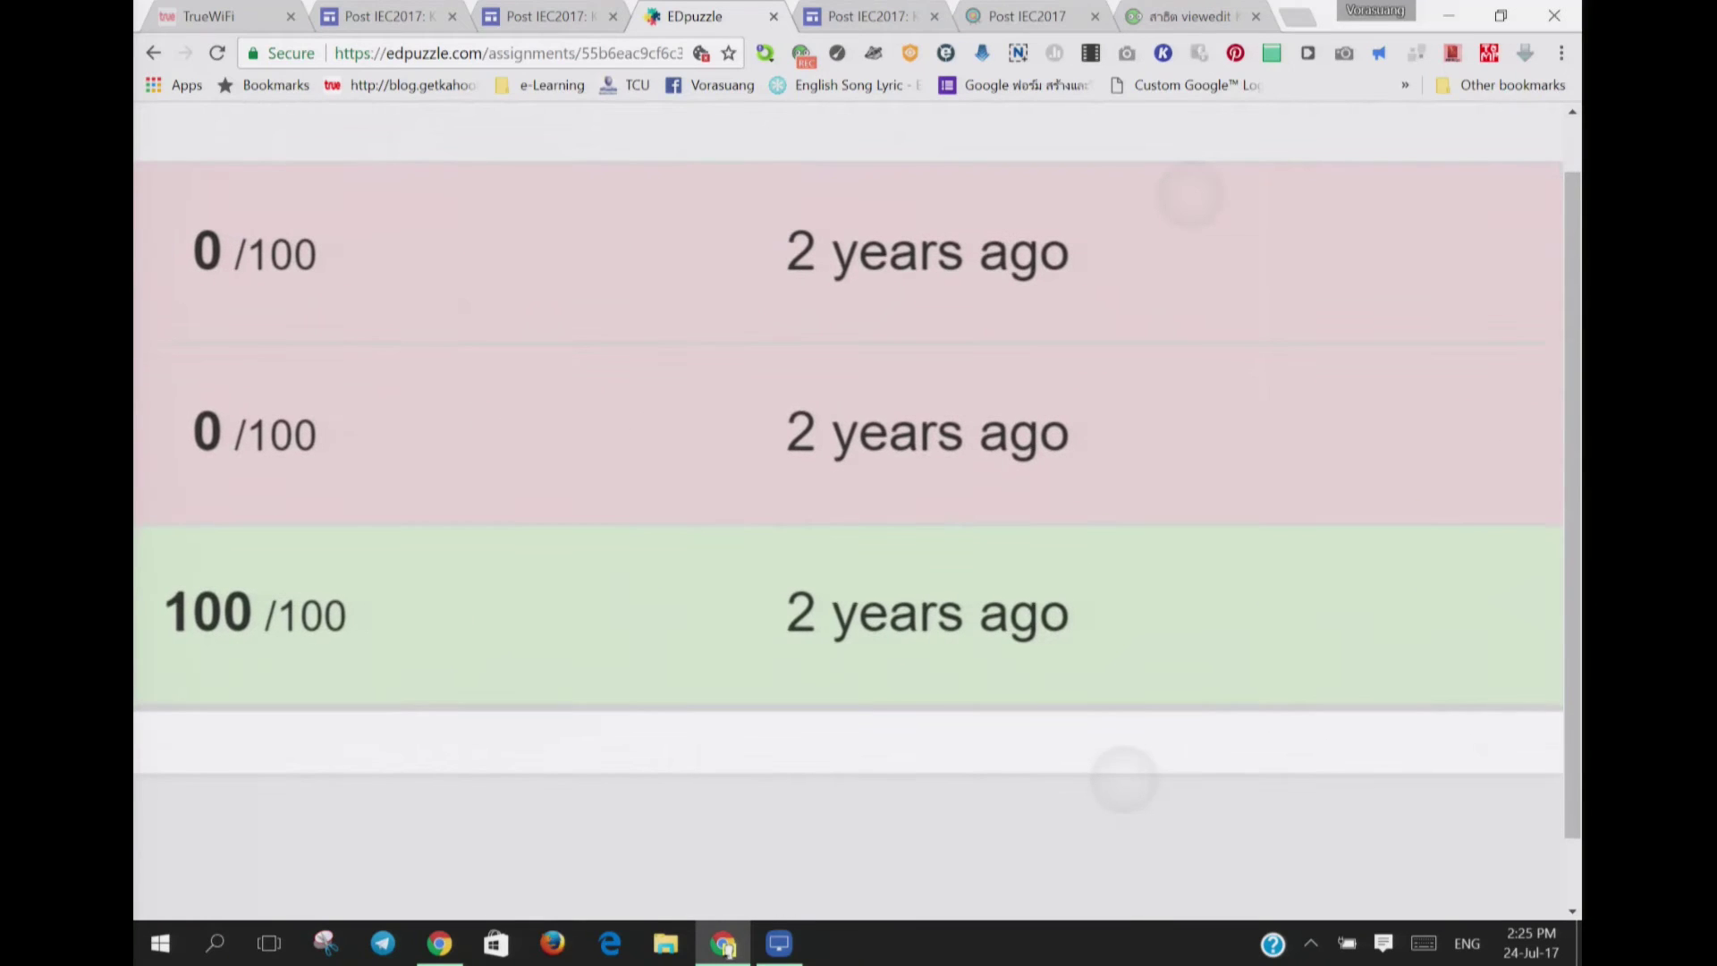
pyautogui.hotkey('ctrl', '-')
pyautogui.hotkey('ctrl', '-')
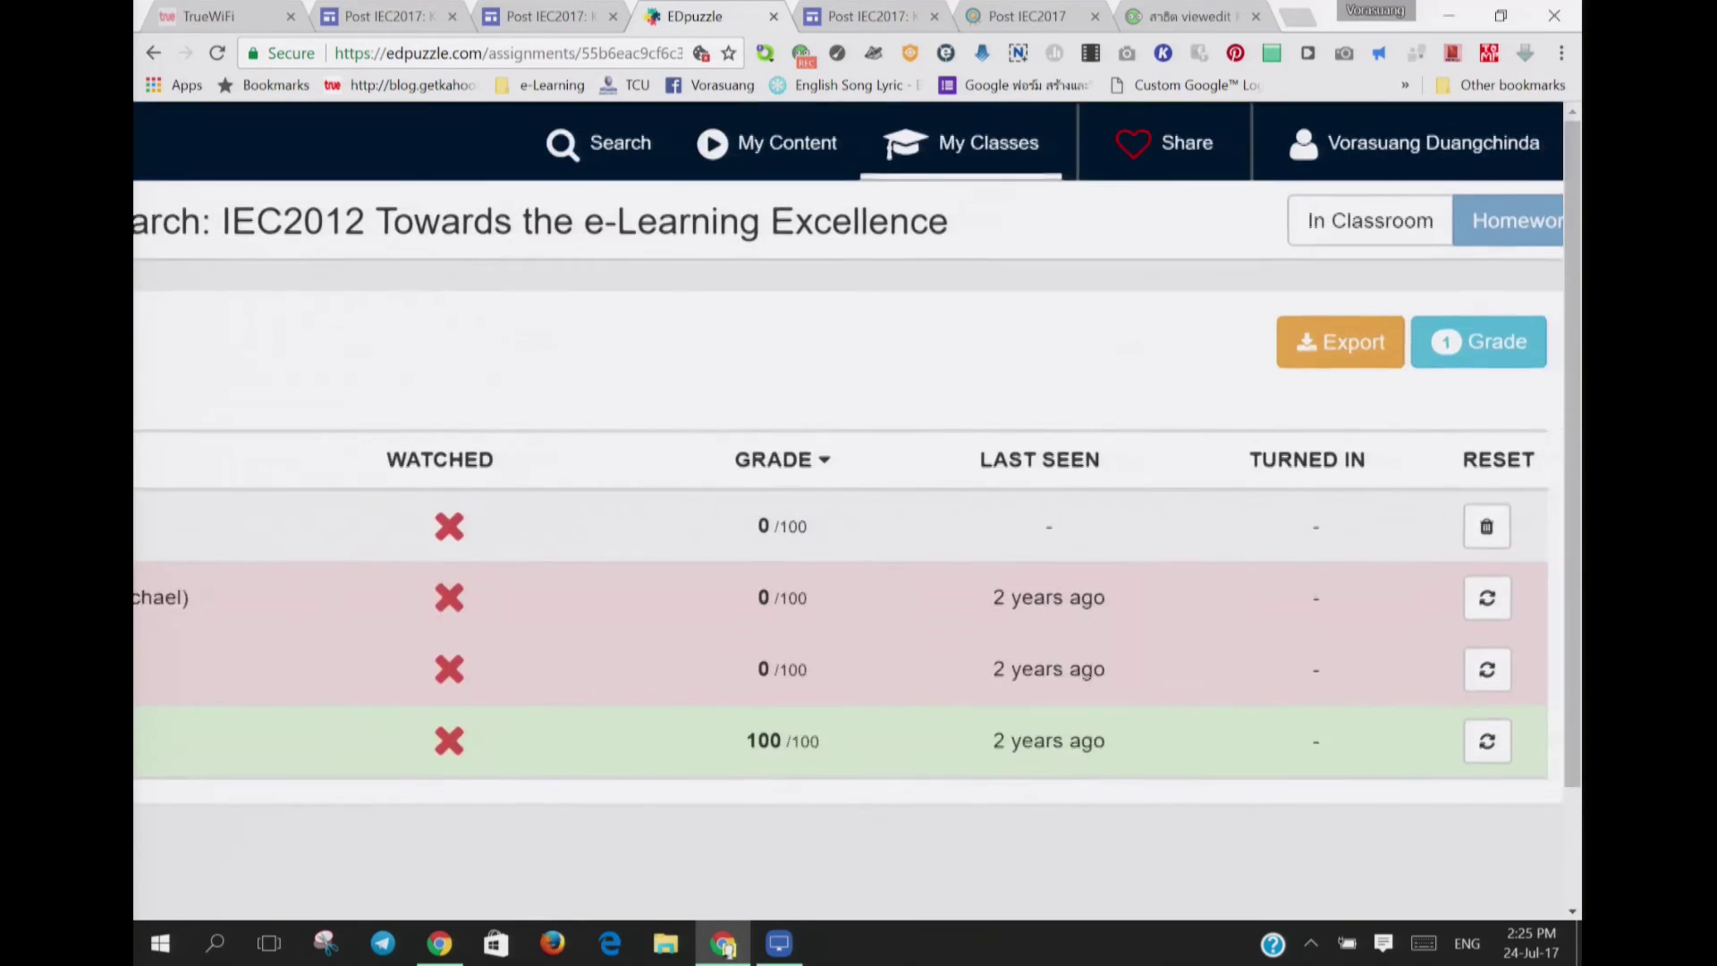
pyautogui.hotkey('ctrl', '+')
pyautogui.hotkey('ctrl', '+')
pyautogui.hotkey('ctrl', '+')
pyautogui.hotkey('ctrl', '-')
pyautogui.hotkey('ctrl', '-')
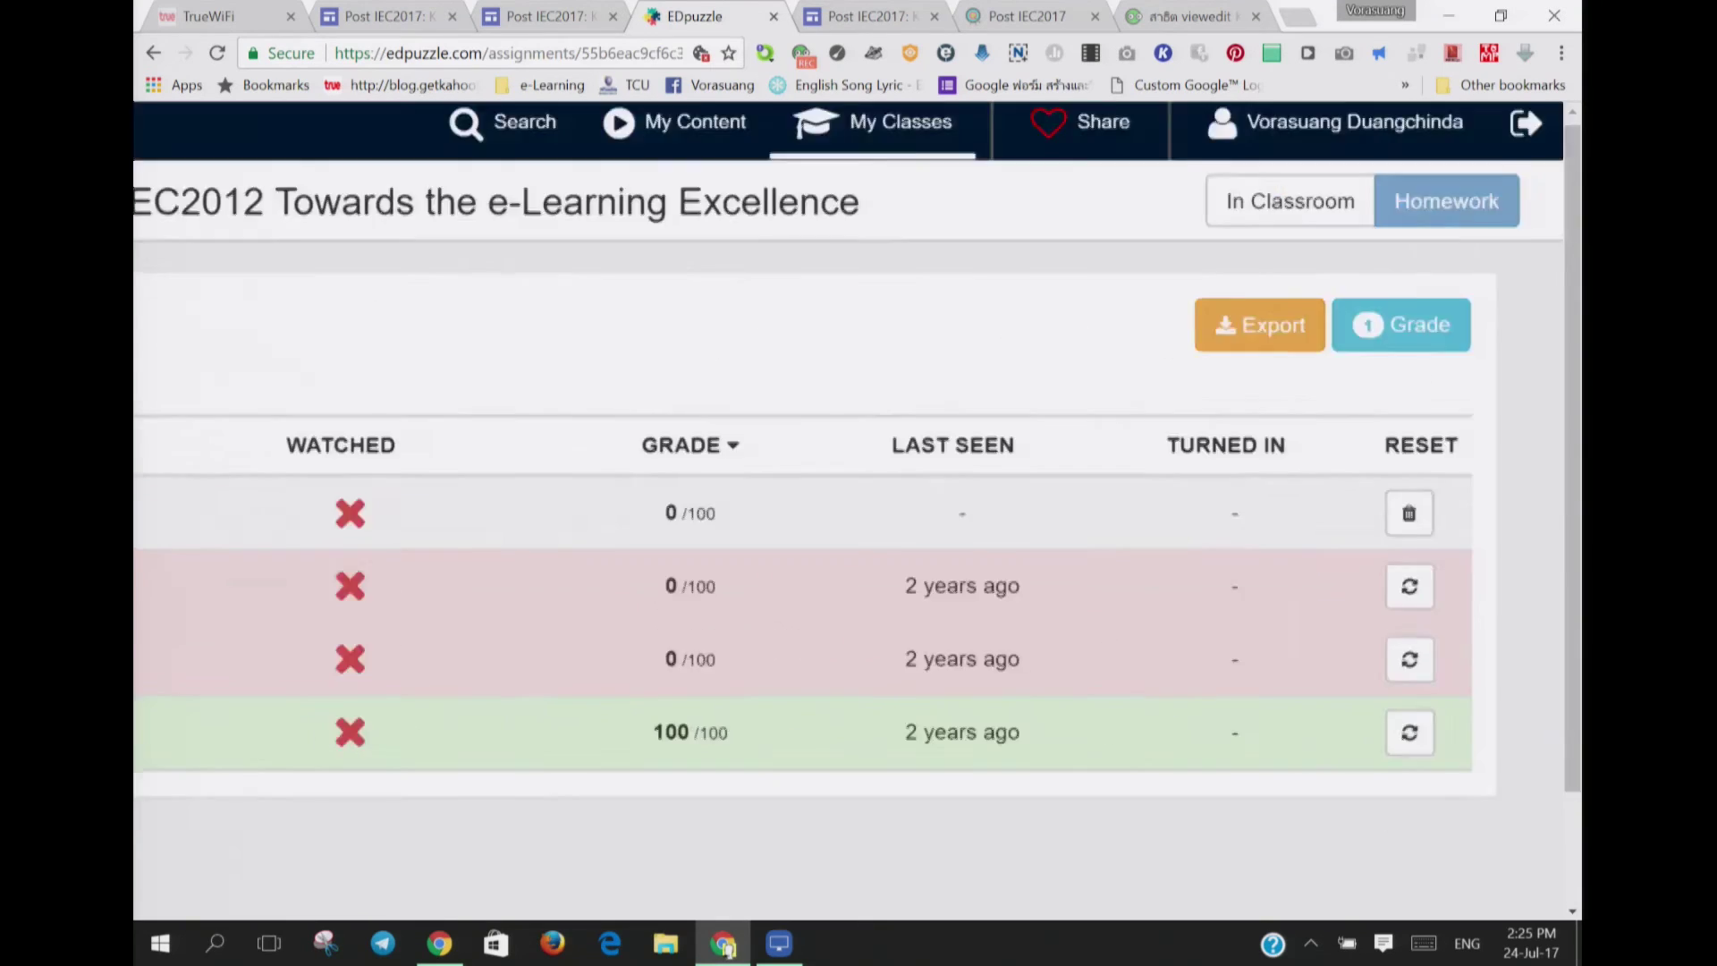
pyautogui.scroll(3, 857, 510)
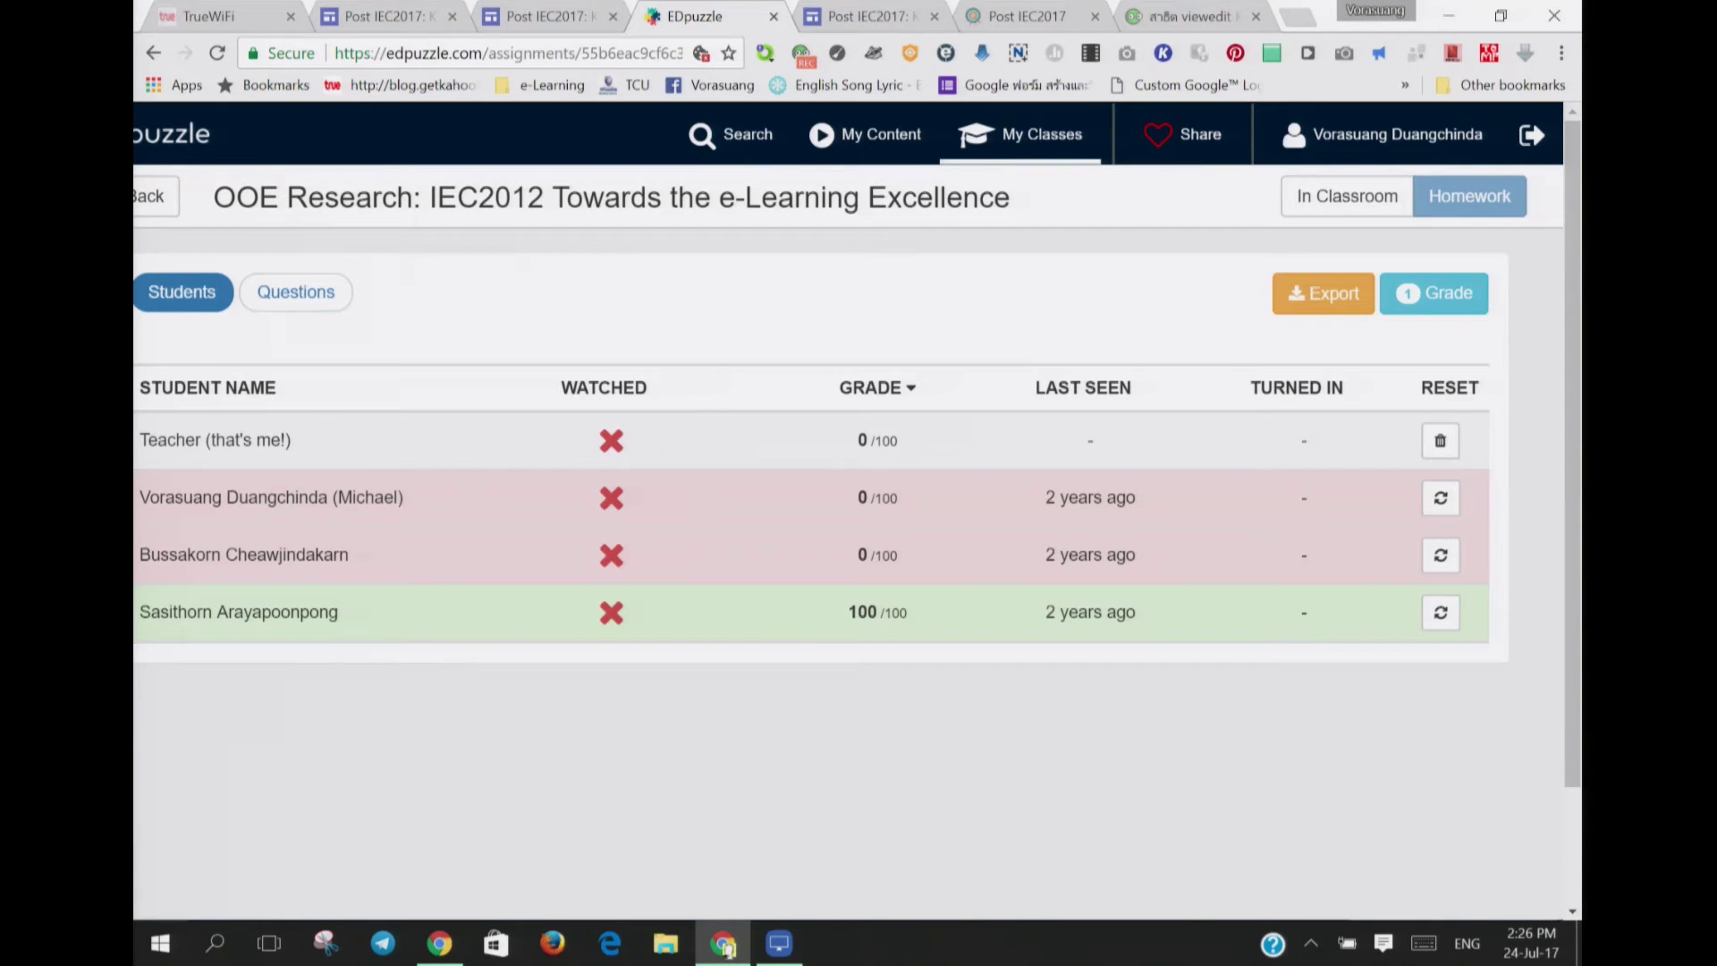
# Step: Return to the classes and open the Moodle class's progress report for the (PREVIEW) Introduction to Logistic assignment, leaving the skipping preferences unsaved
pyautogui.hotkey('alt', 'Left')
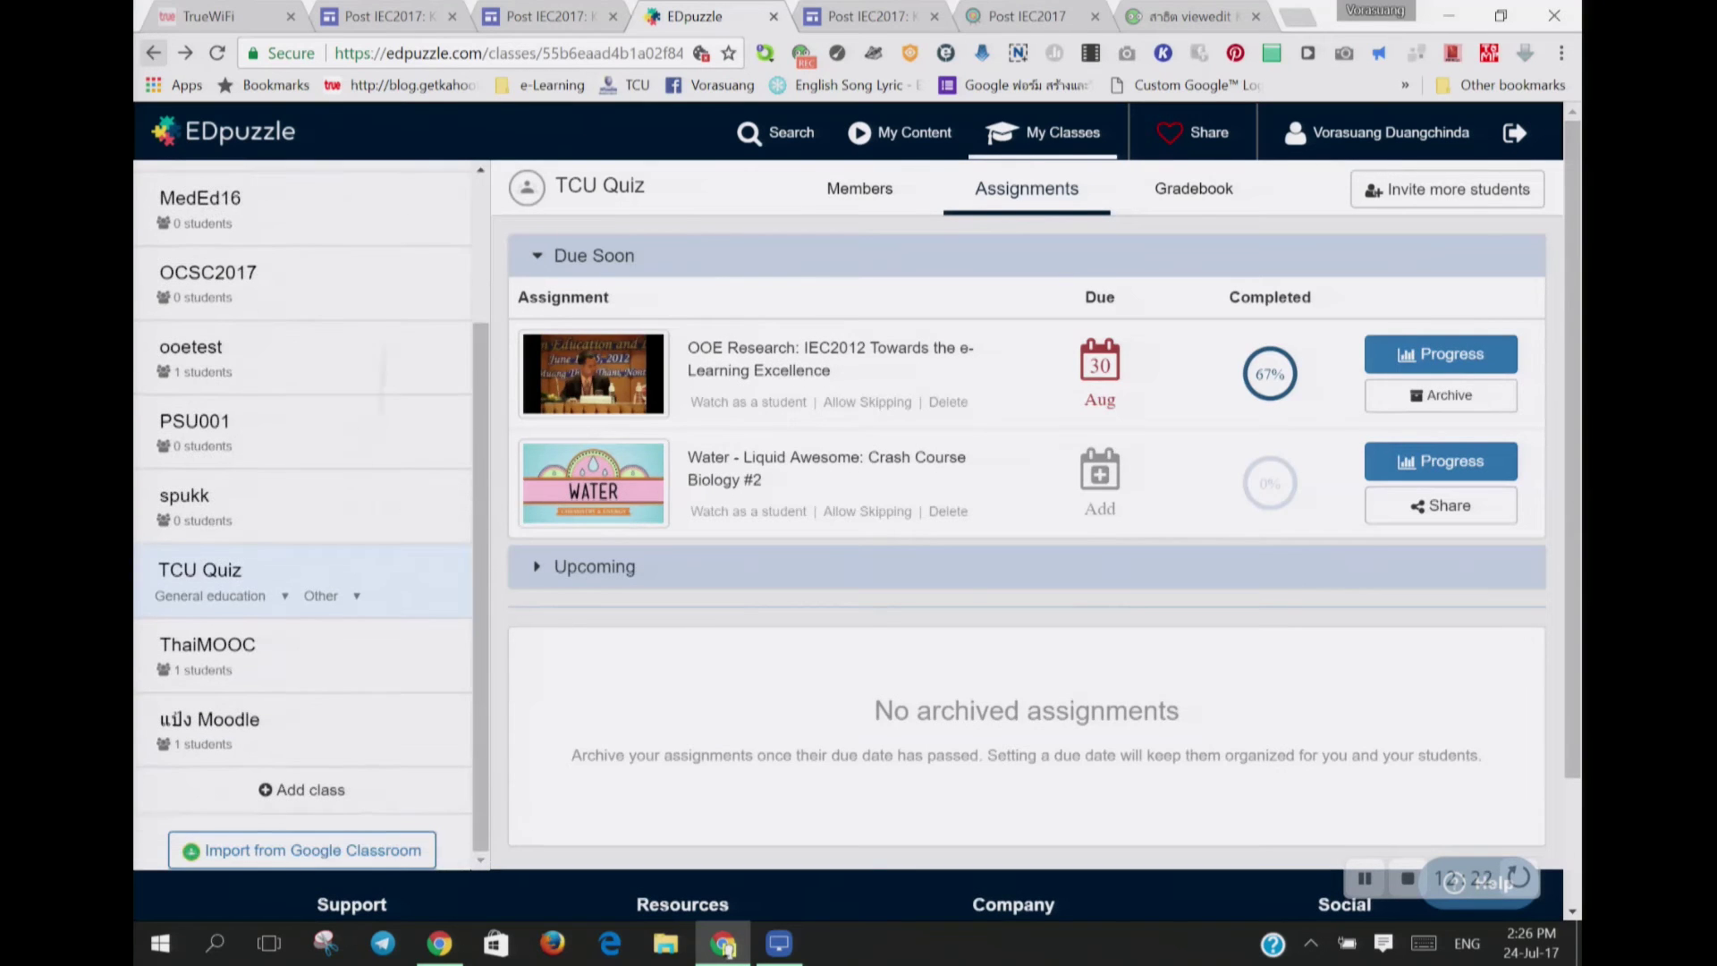
pyautogui.click(208, 719)
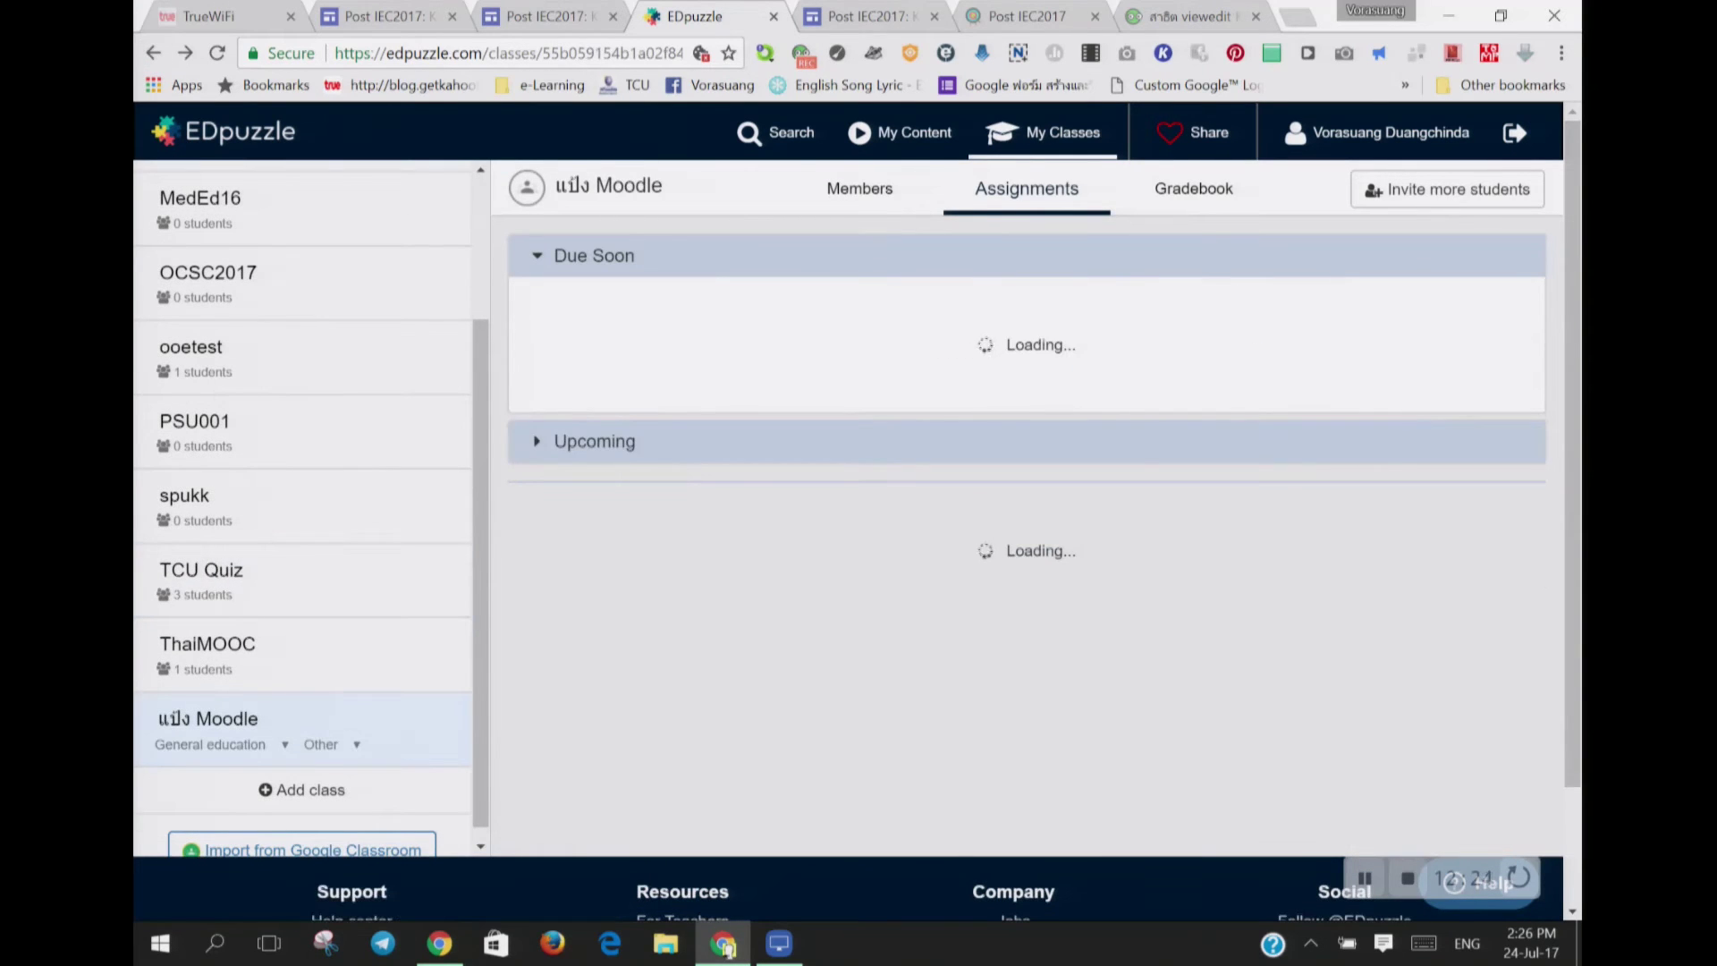
pyautogui.click(867, 391)
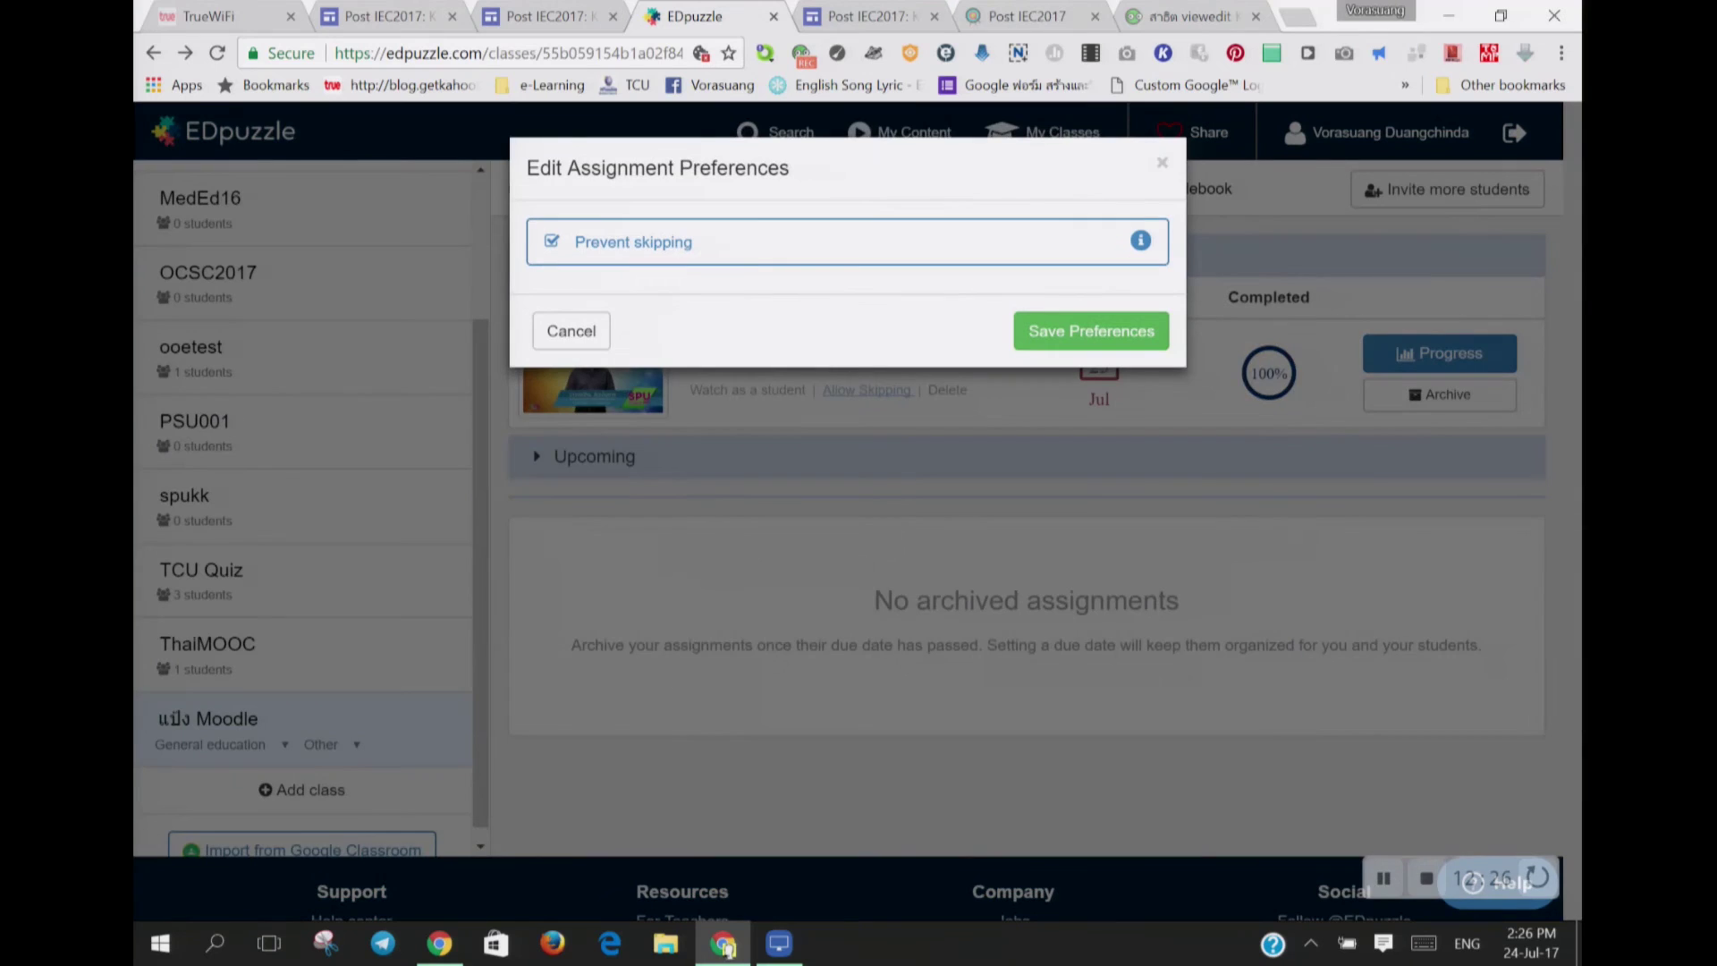
pyautogui.press('Escape')
pyautogui.click(1440, 354)
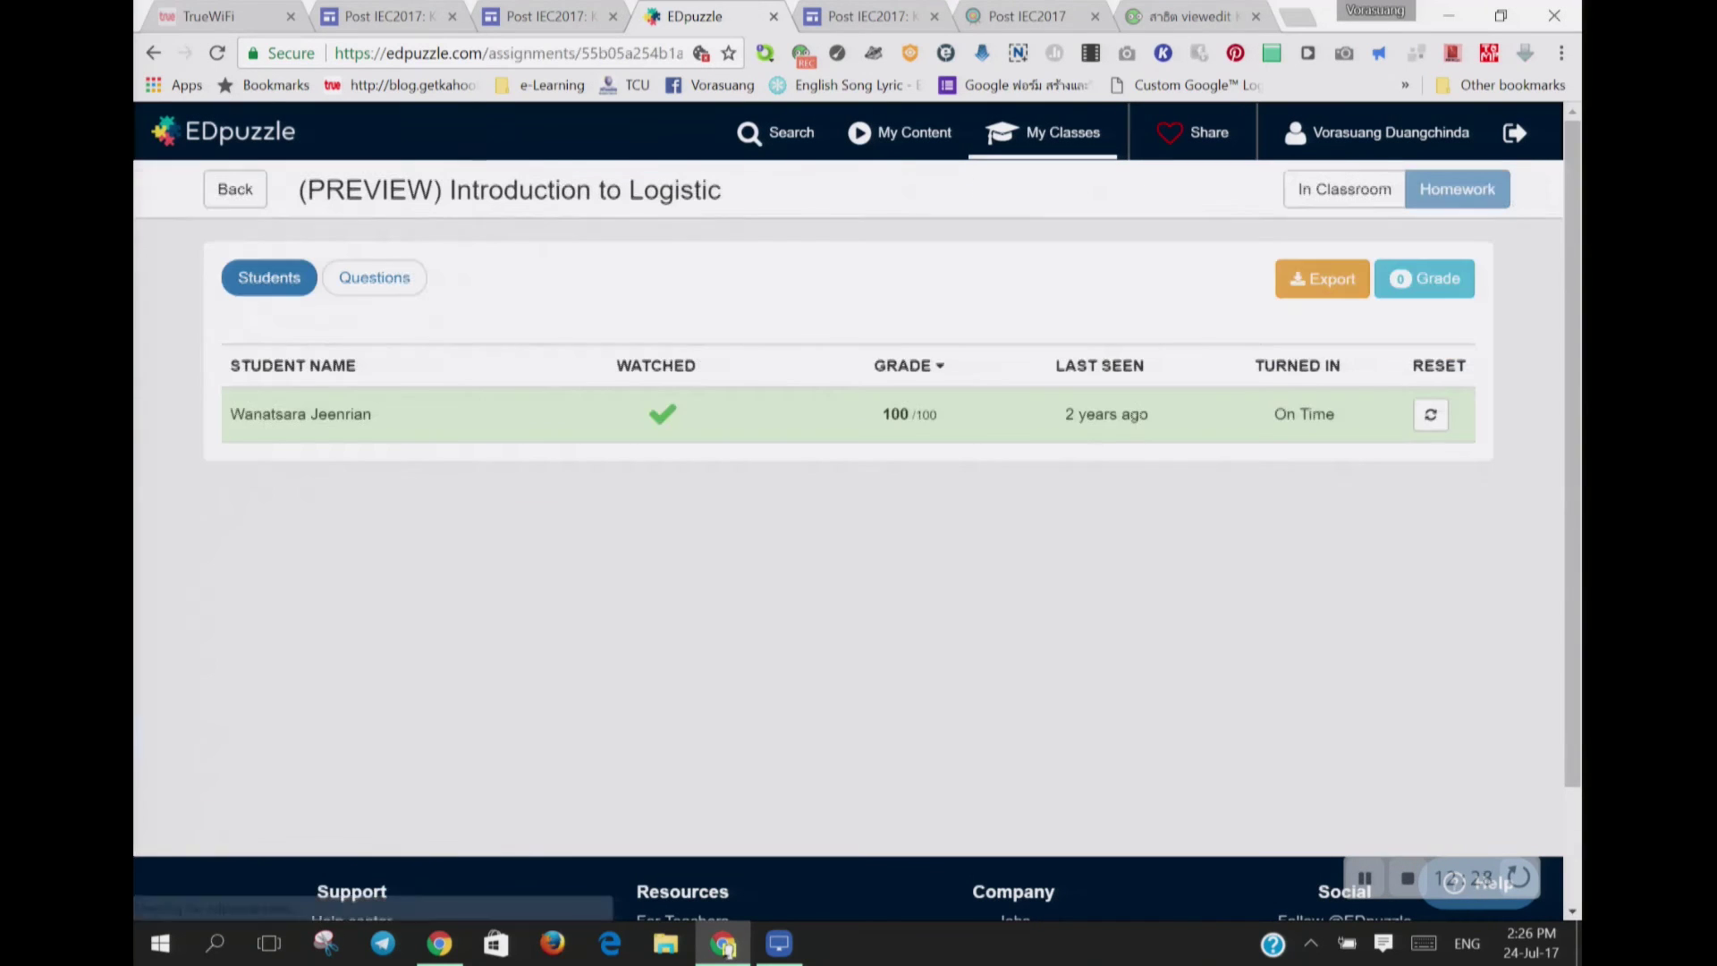
# Step: Open the listed student's progress page and examine the Video Views chart of how often each video portion was watched
pyautogui.click(300, 413)
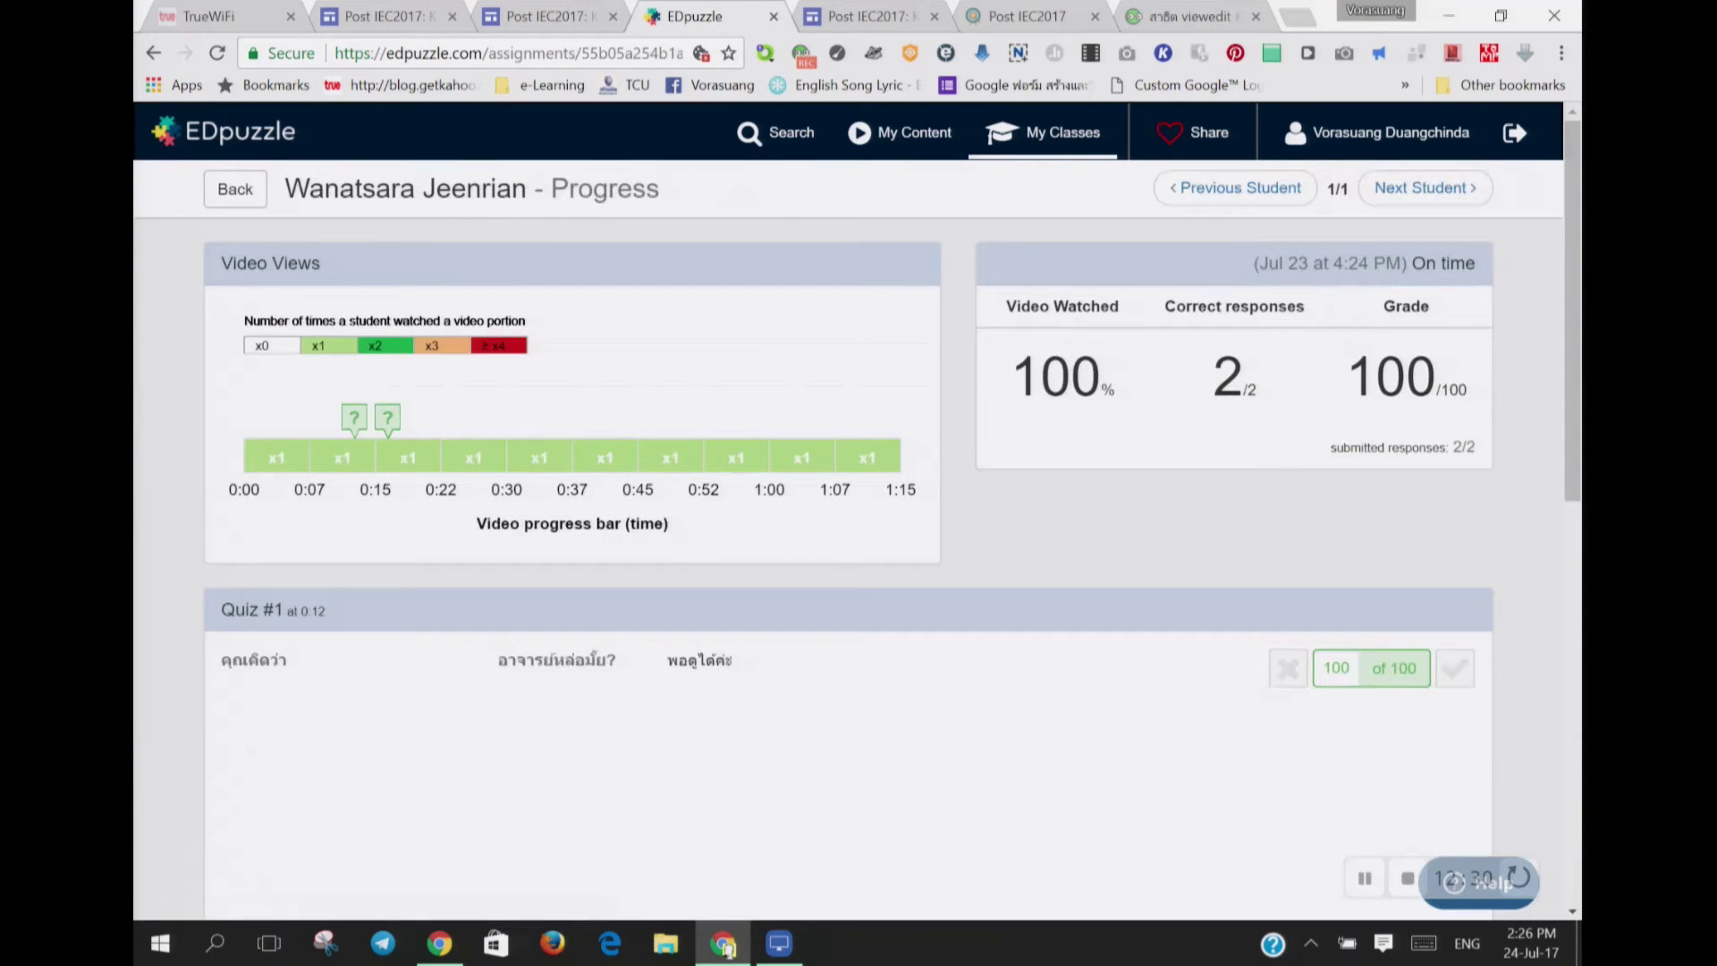
pyautogui.keyDown('ctrl'); pyautogui.scroll(5, 170, 375); pyautogui.keyUp('ctrl')
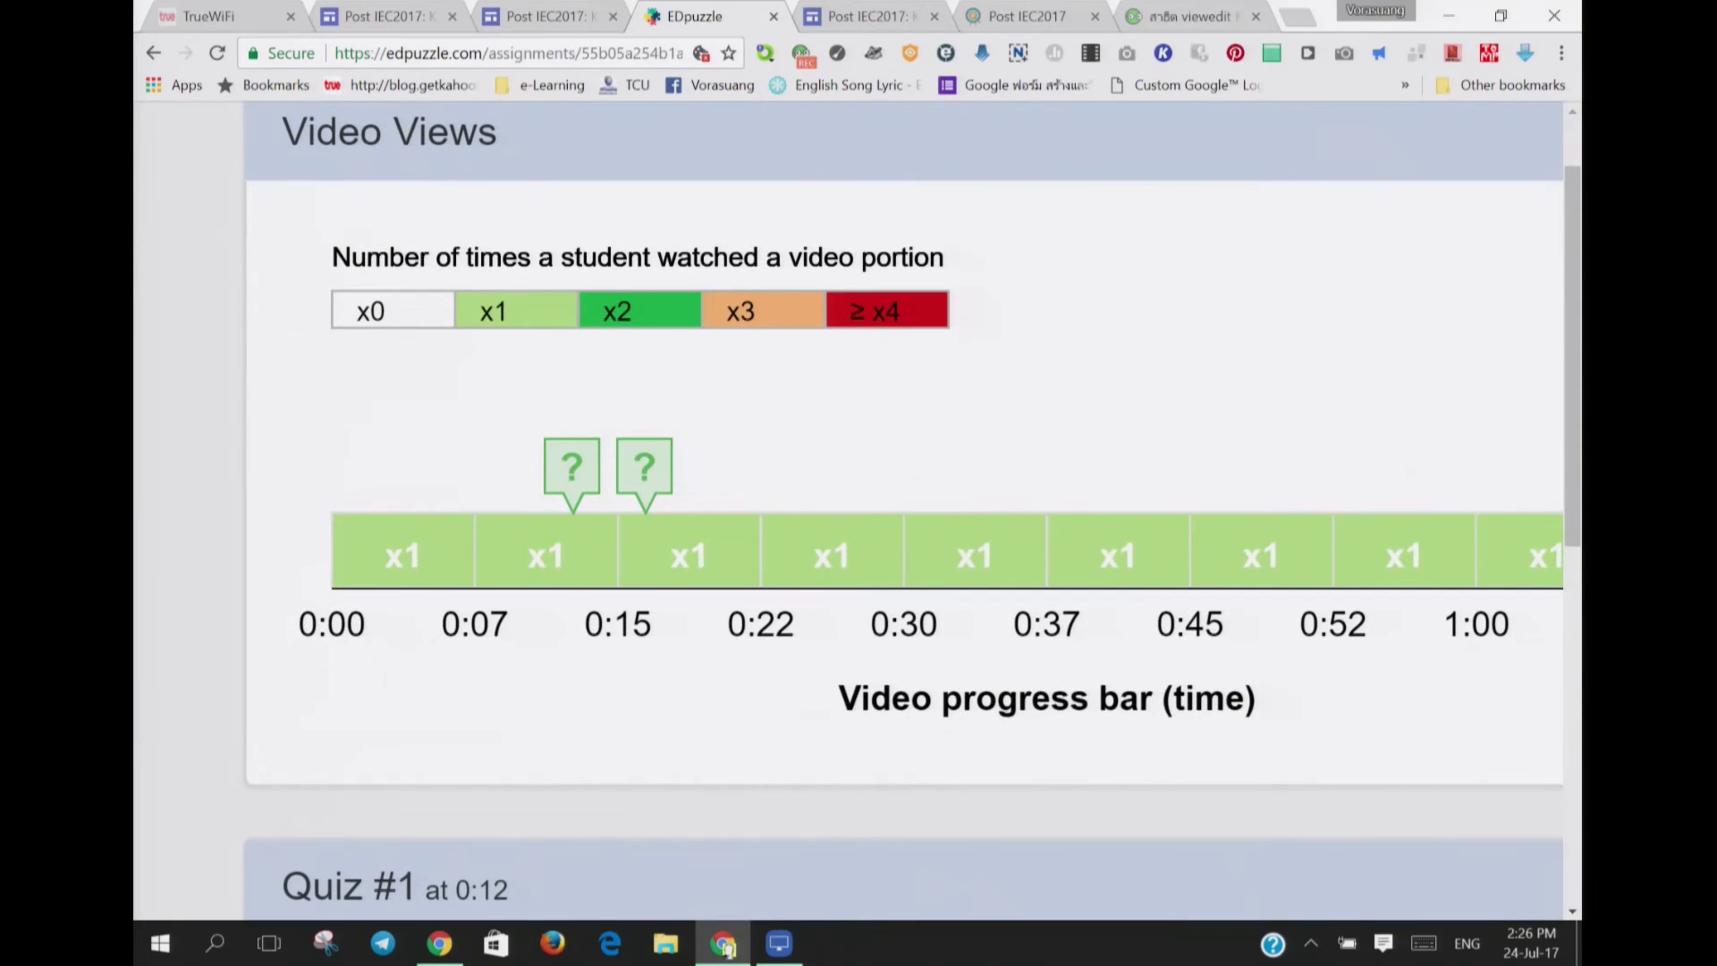
pyautogui.keyDown('ctrl'); pyautogui.scroll(2, 965, 441); pyautogui.keyUp('ctrl')
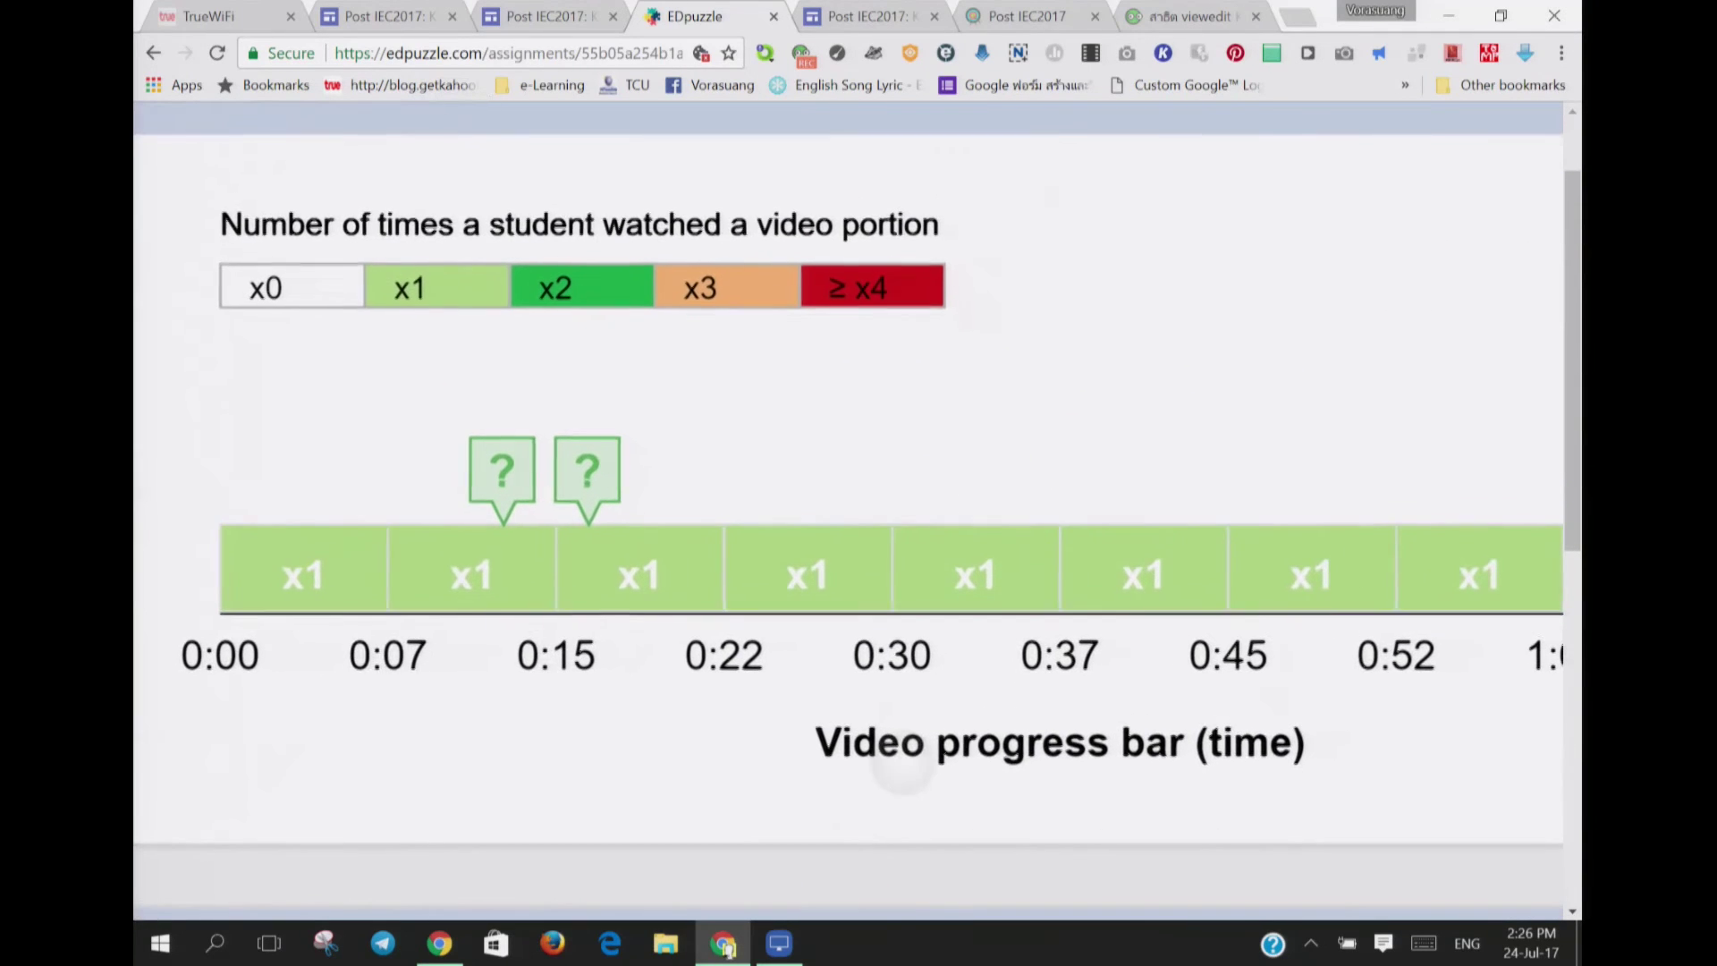
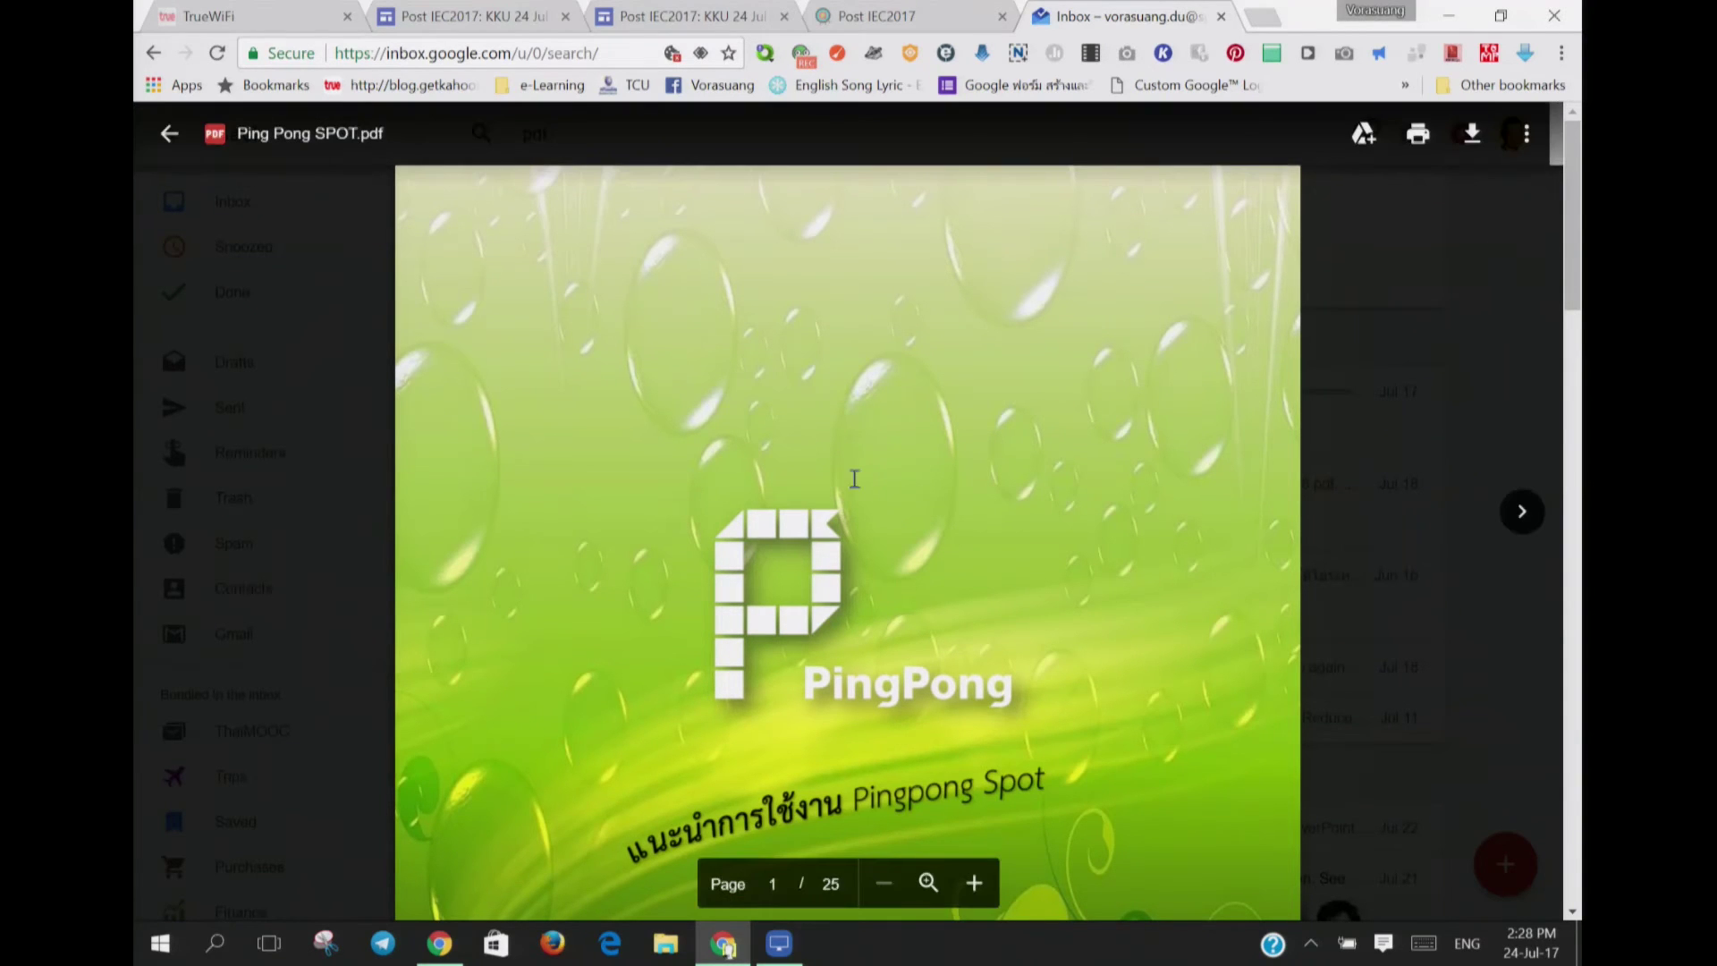
# Step: Skim the first pages of the Ping Pong SPOT.pdf attachment and download the file
pyautogui.scroll(-10, 855, 465)
pyautogui.scroll(10, 854, 485)
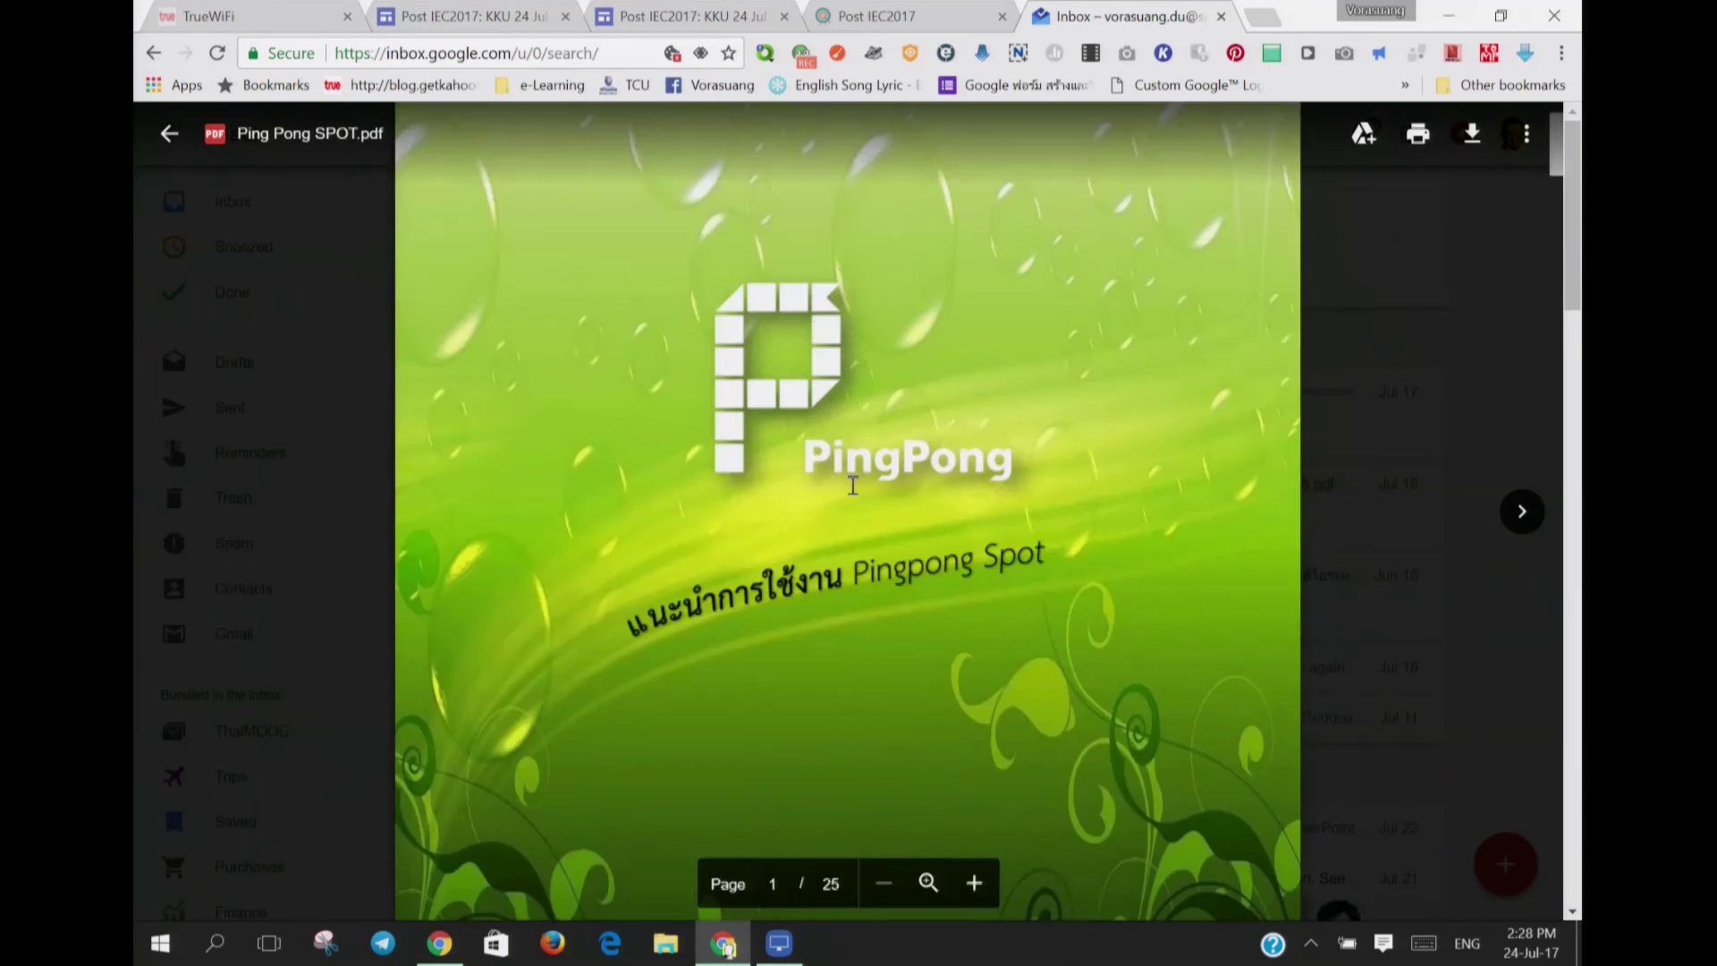
pyautogui.click(1456, 137)
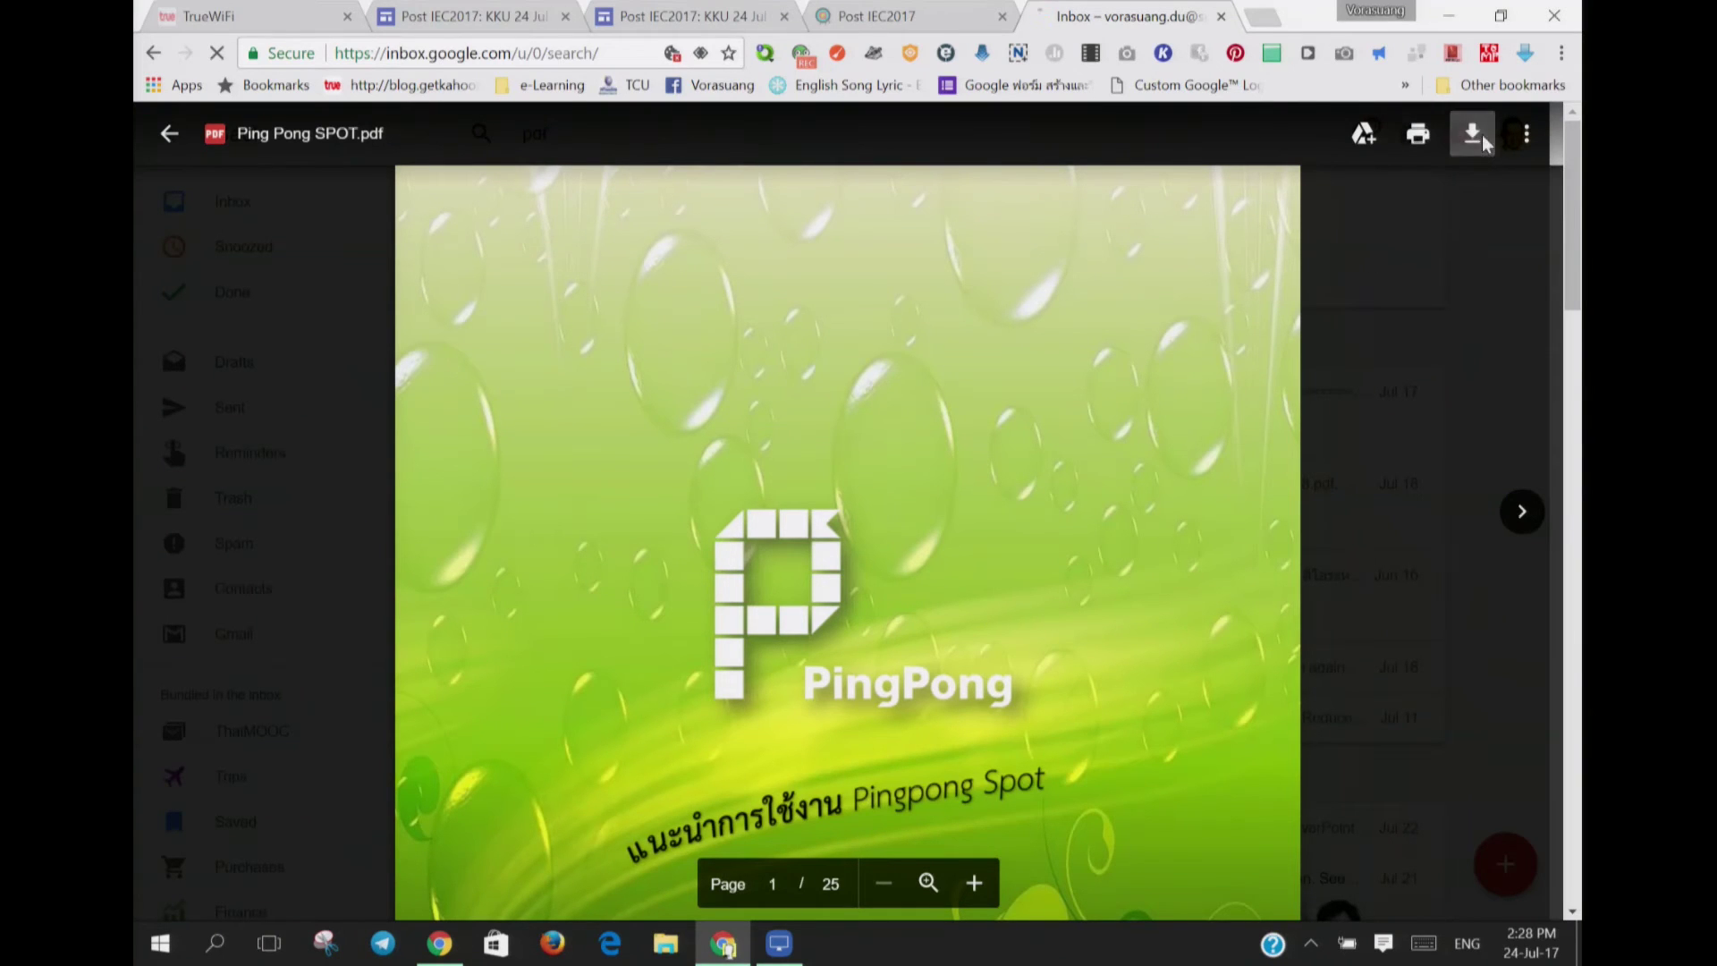
pyautogui.click(1476, 136)
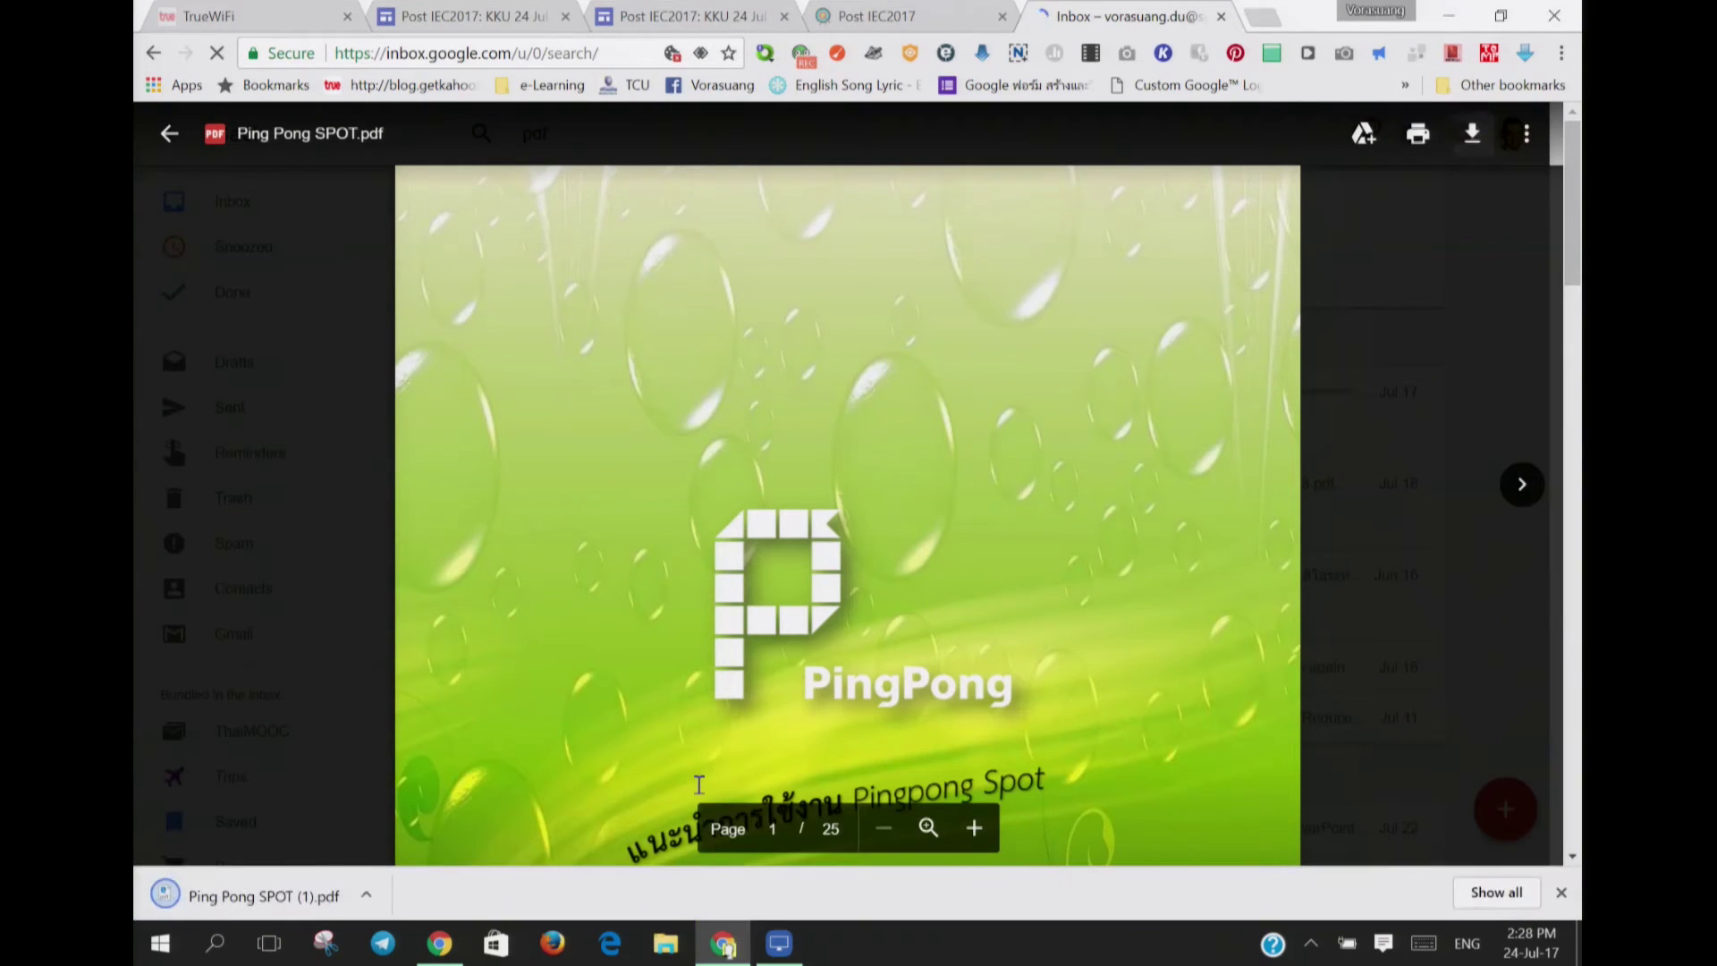
# Step: Show the downloaded Ping Pong SPOT (1).pdf in its folder and open it from there in a new browser tab
pyautogui.click(1270, 16)
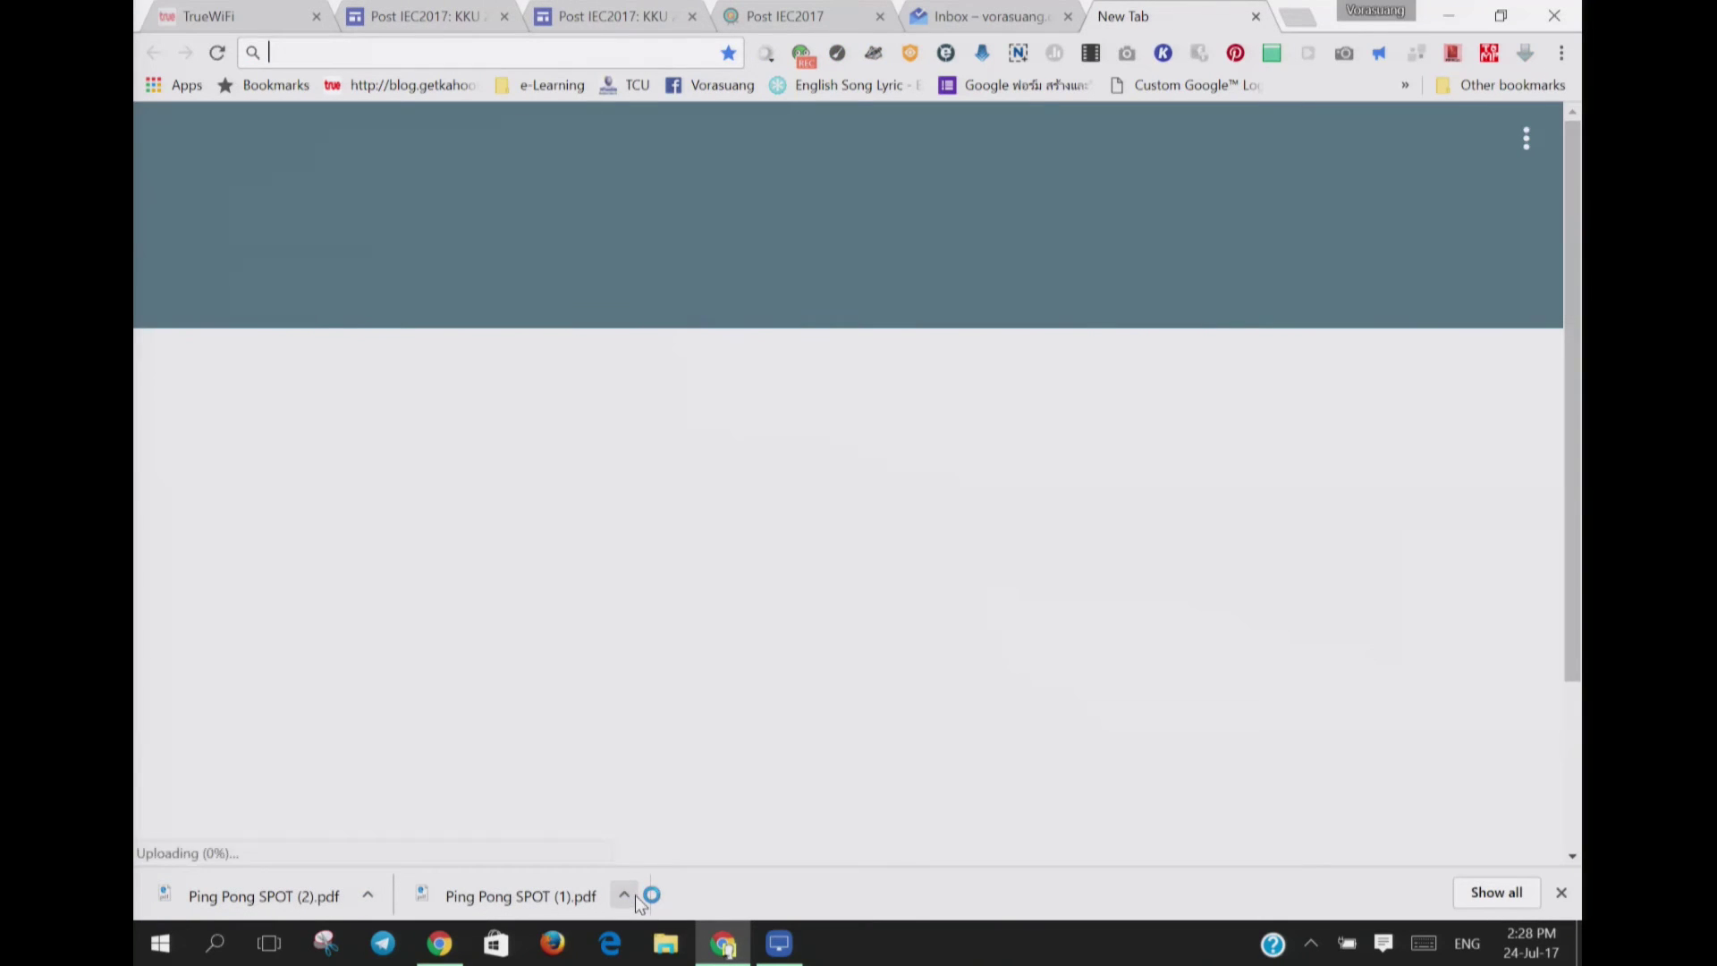
pyautogui.click(625, 894)
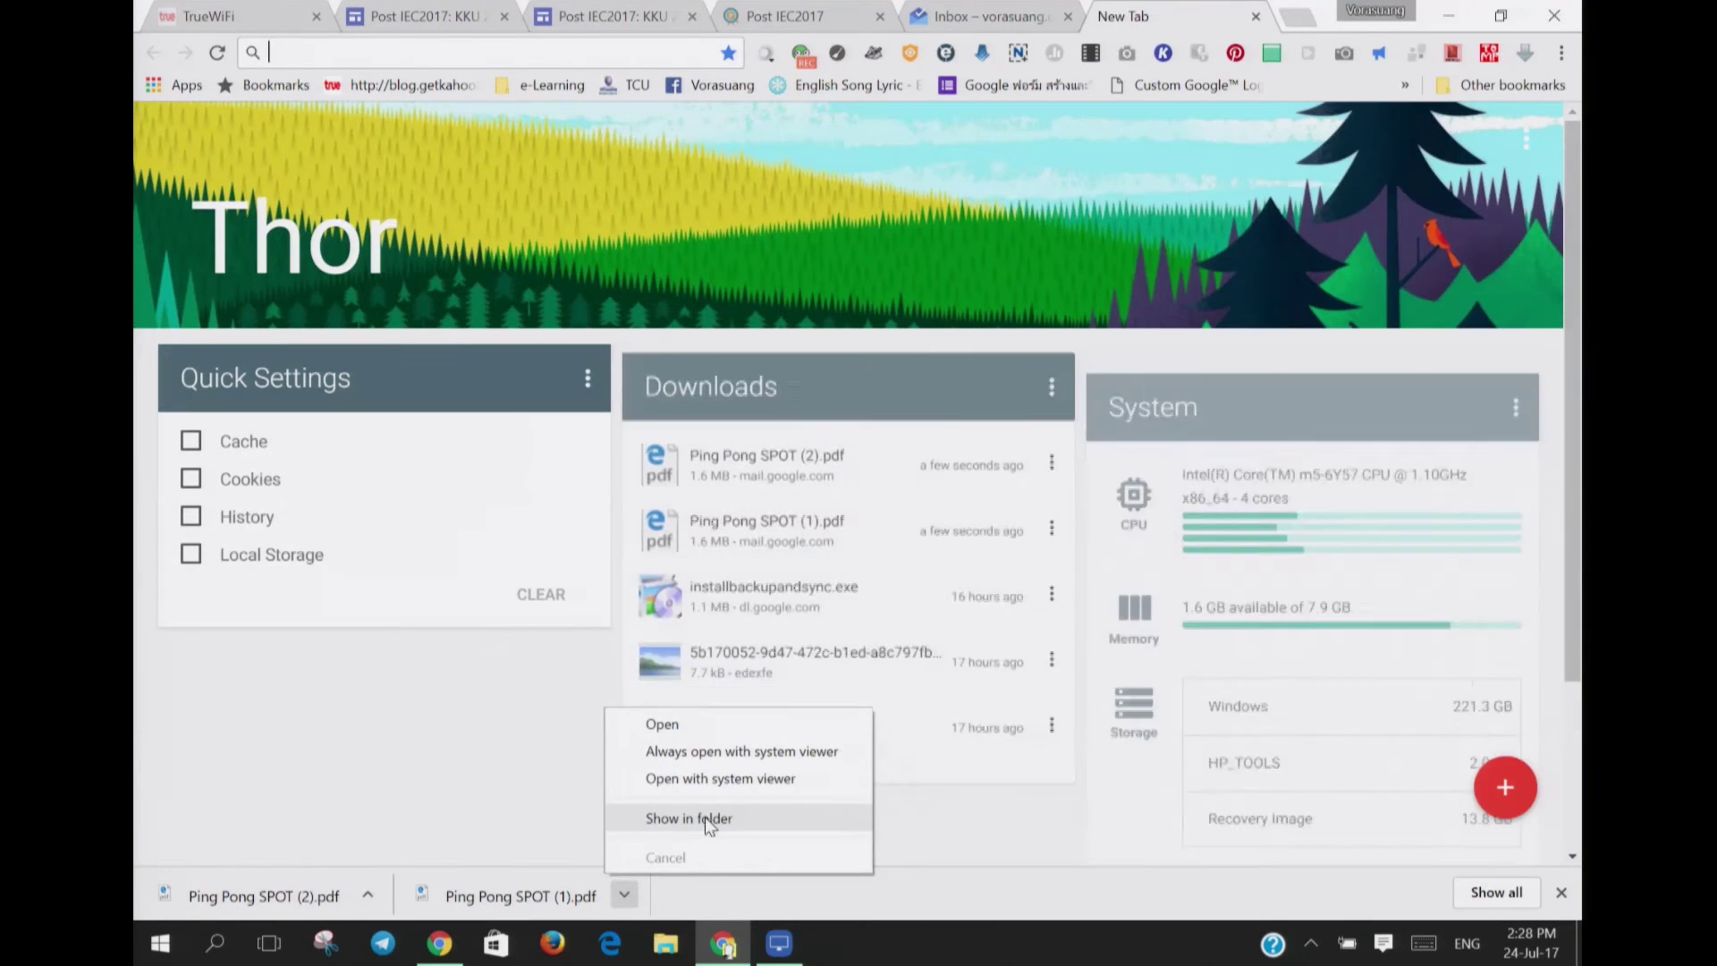
pyautogui.click(706, 820)
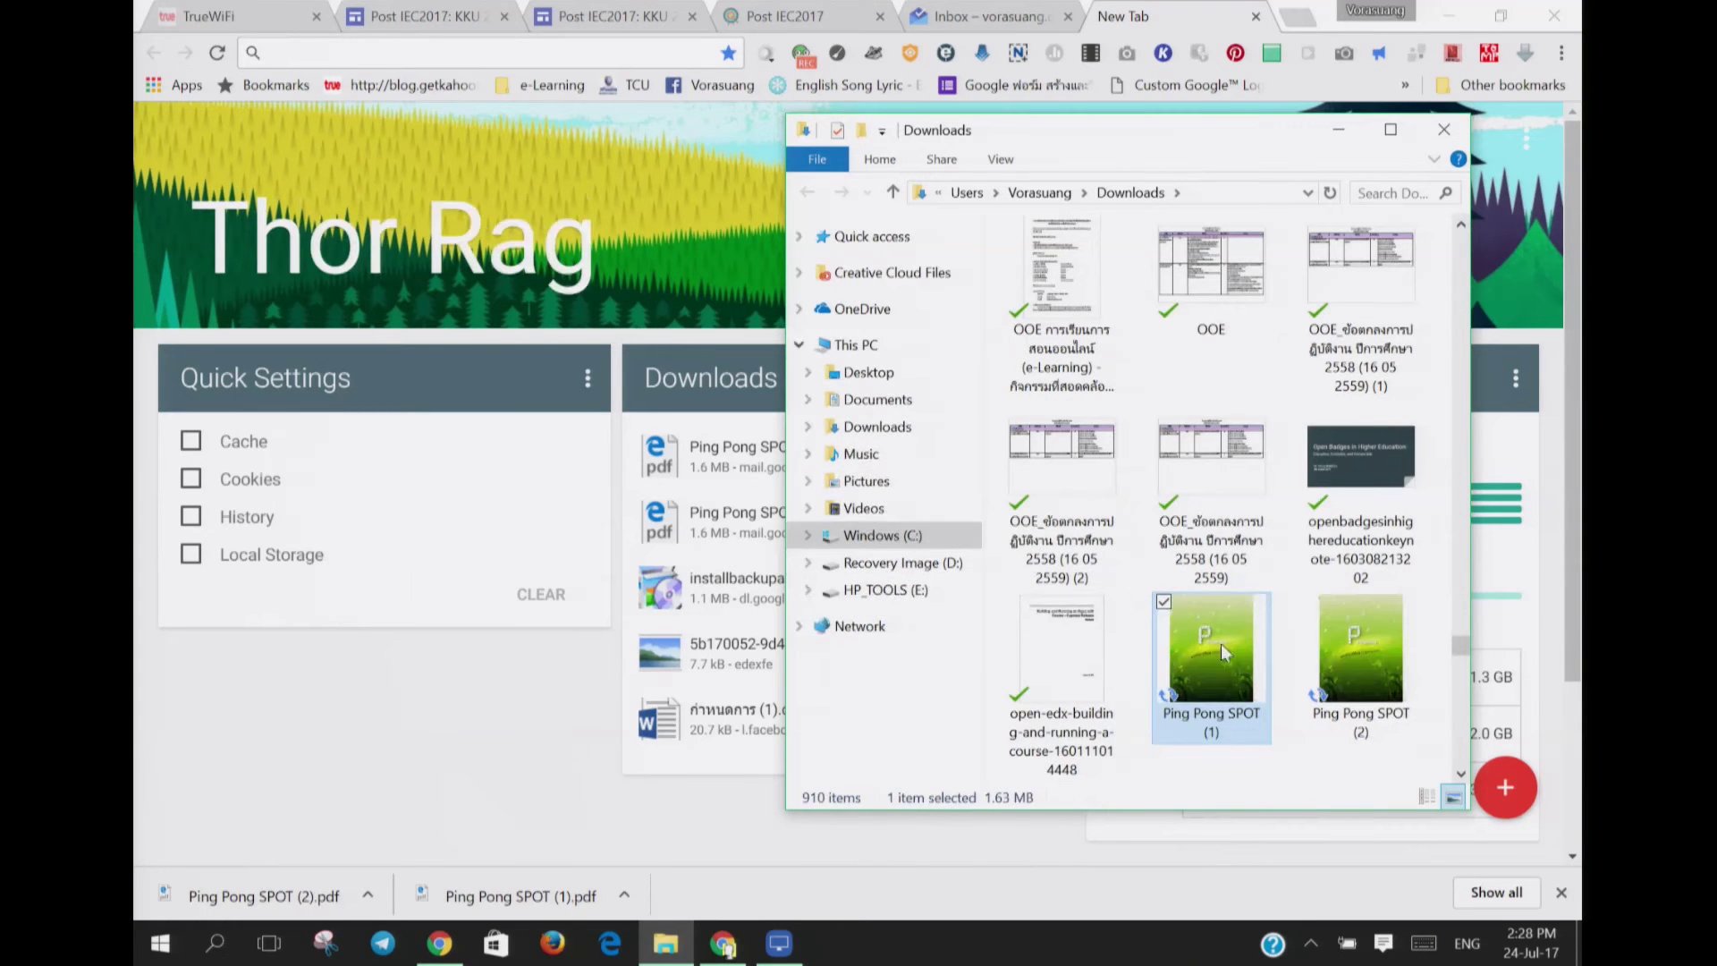
pyautogui.moveTo(1238, 661); pyautogui.dragTo(473, 749)
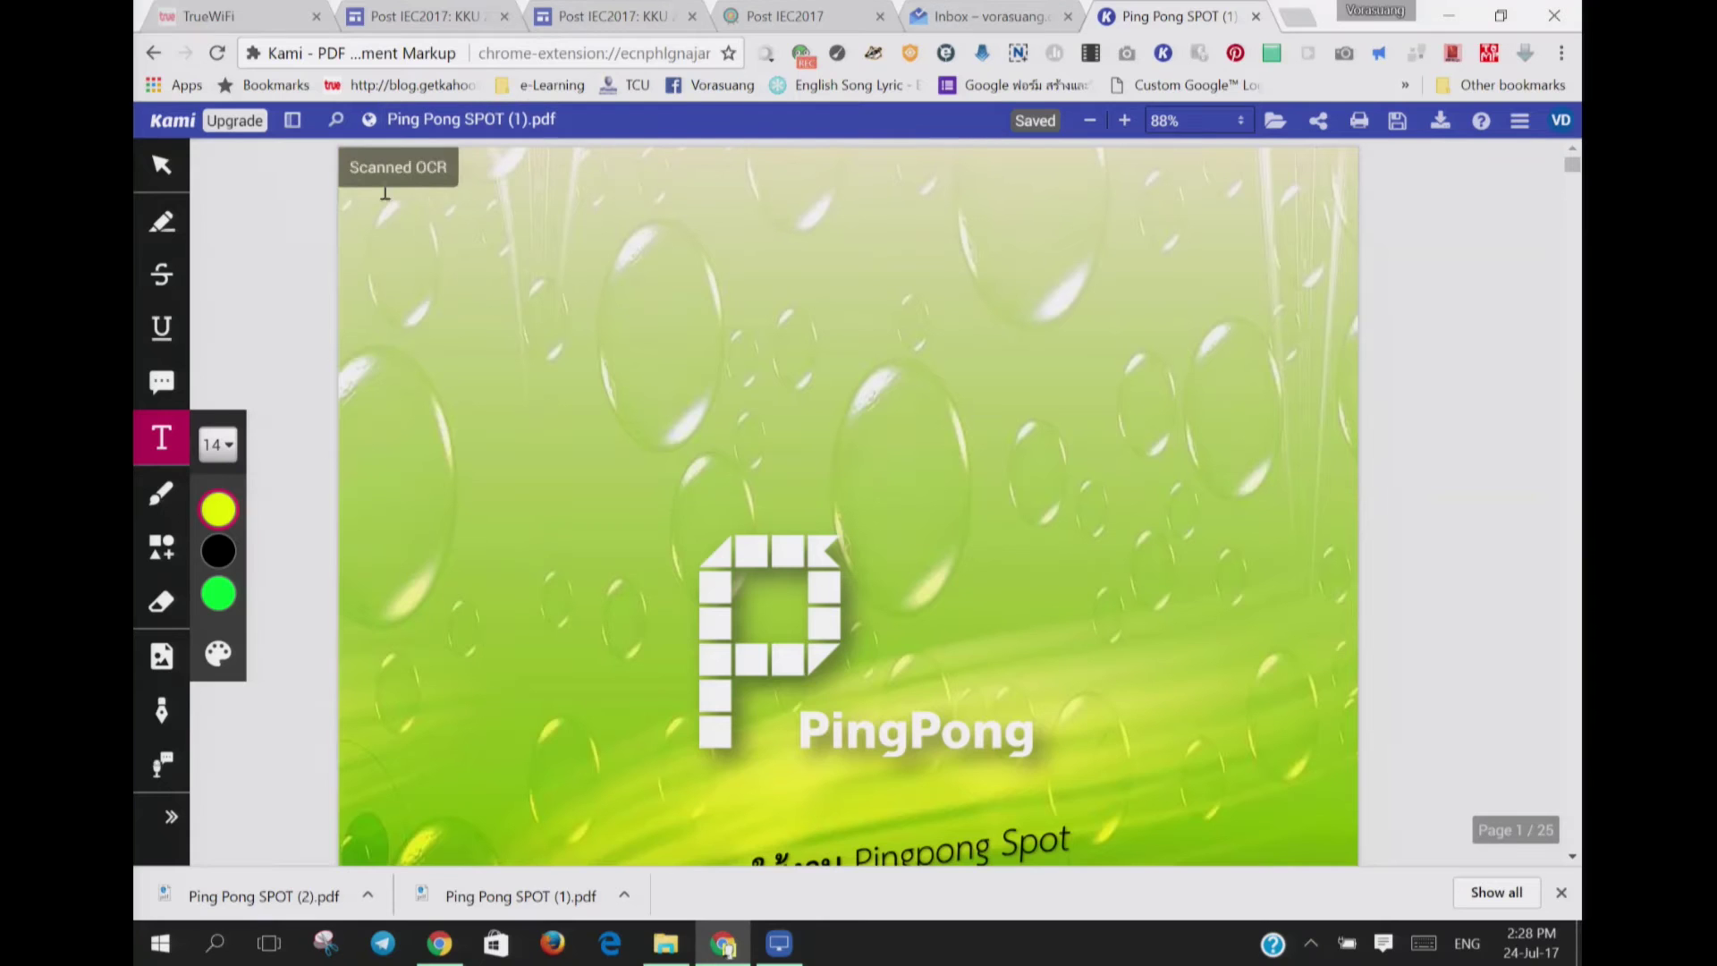
# Step: Set Kami's text annotation to a size of 180px and the colour black
pyautogui.click(430, 278)
pyautogui.click(218, 444)
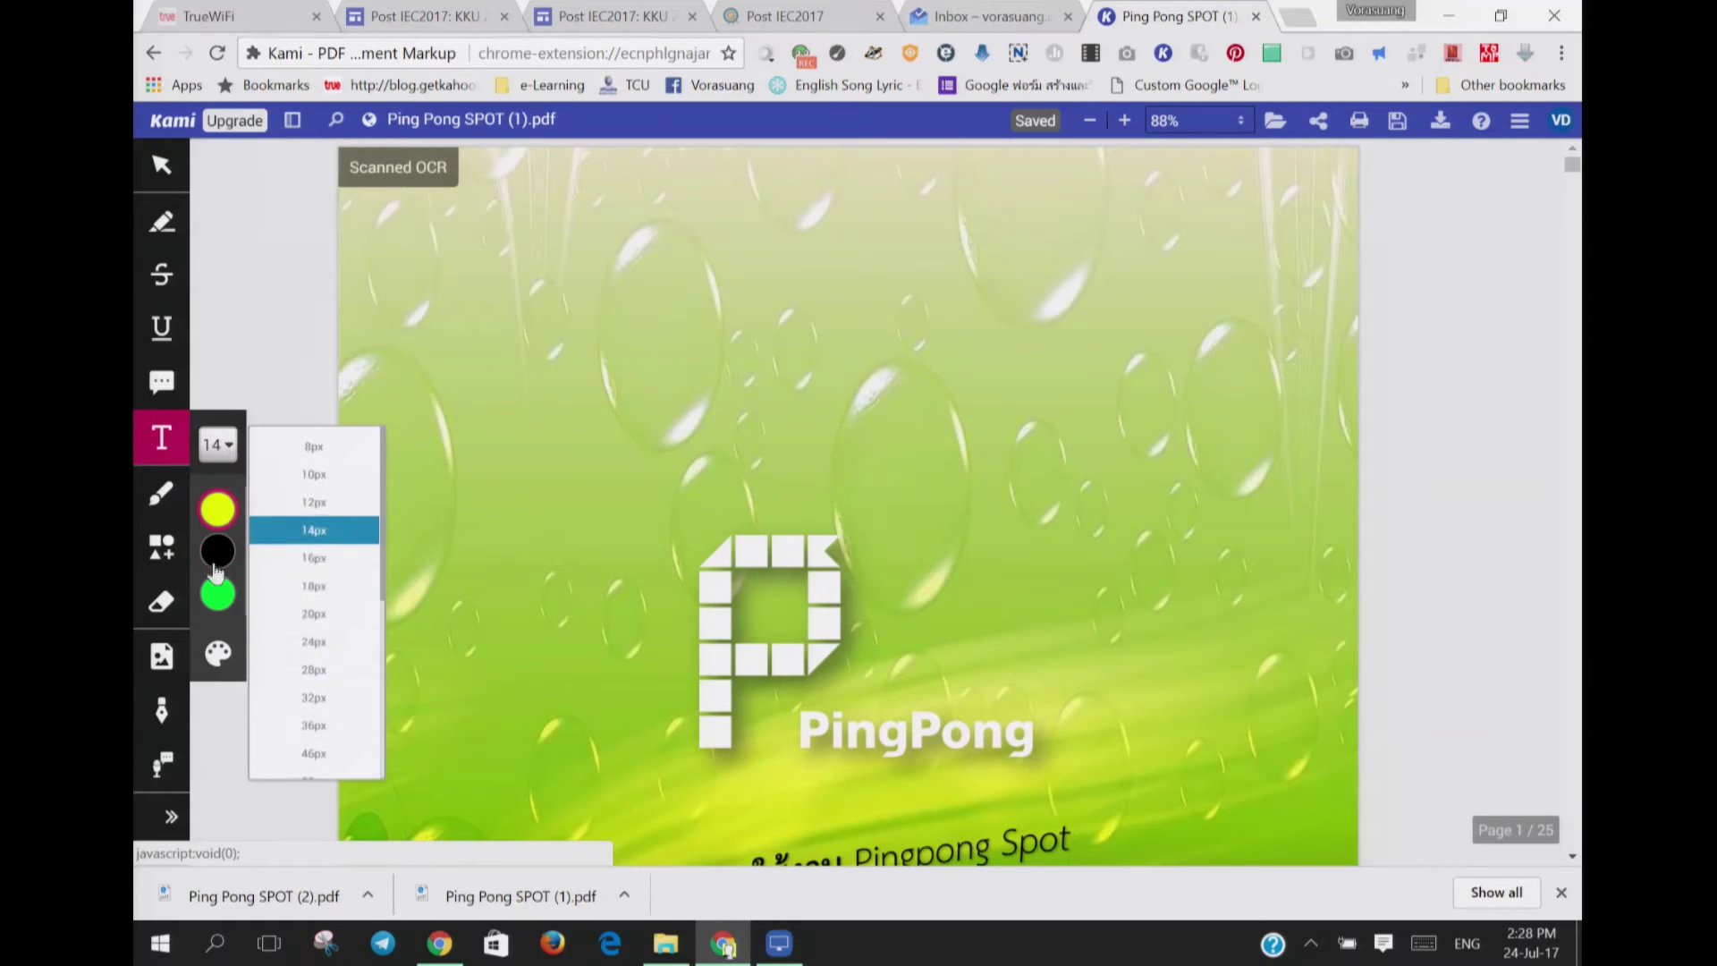
pyautogui.scroll(-3, 323, 677)
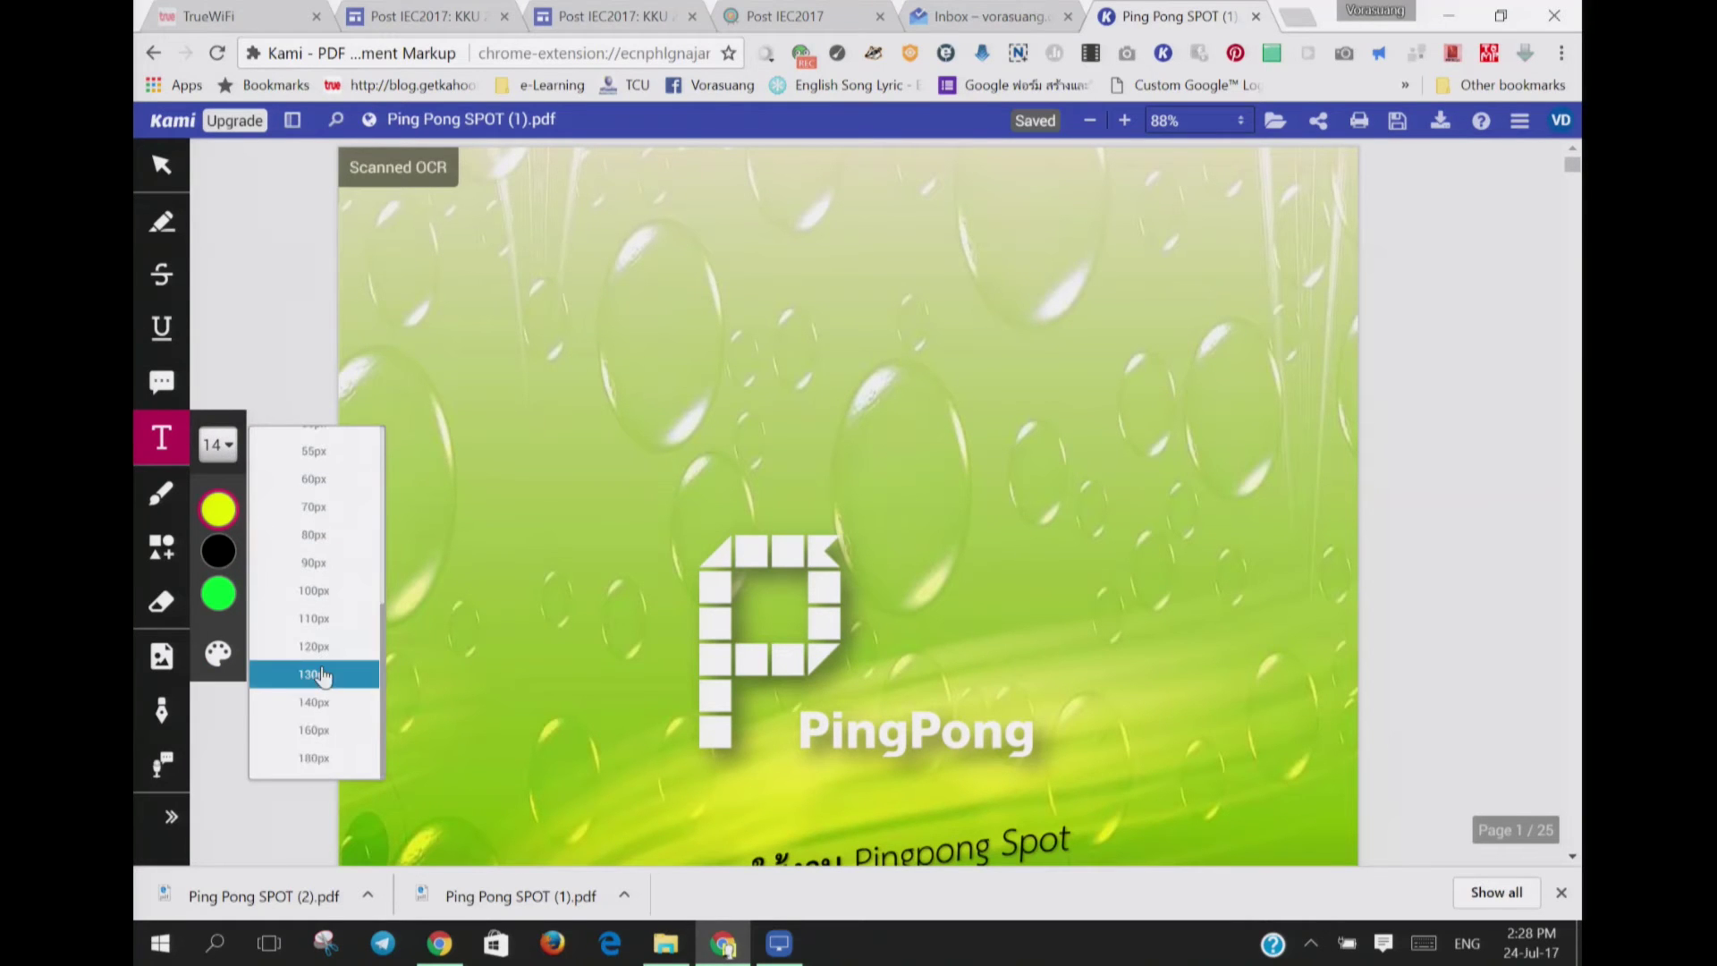
pyautogui.click(316, 758)
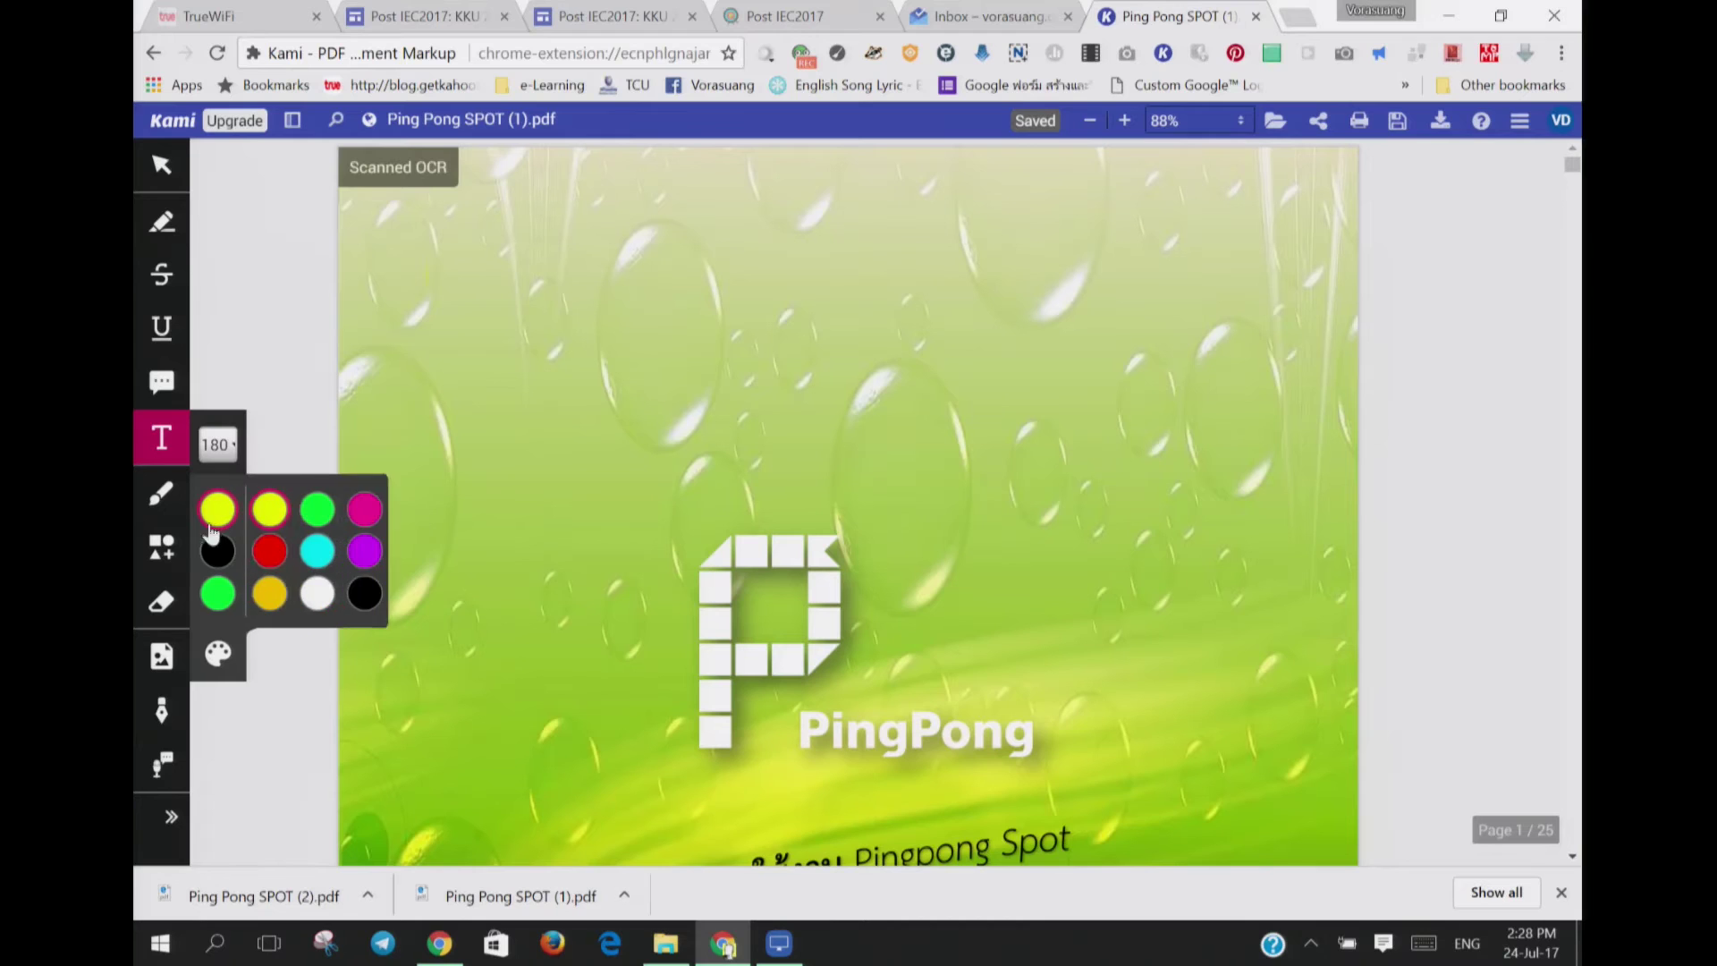
pyautogui.click(218, 551)
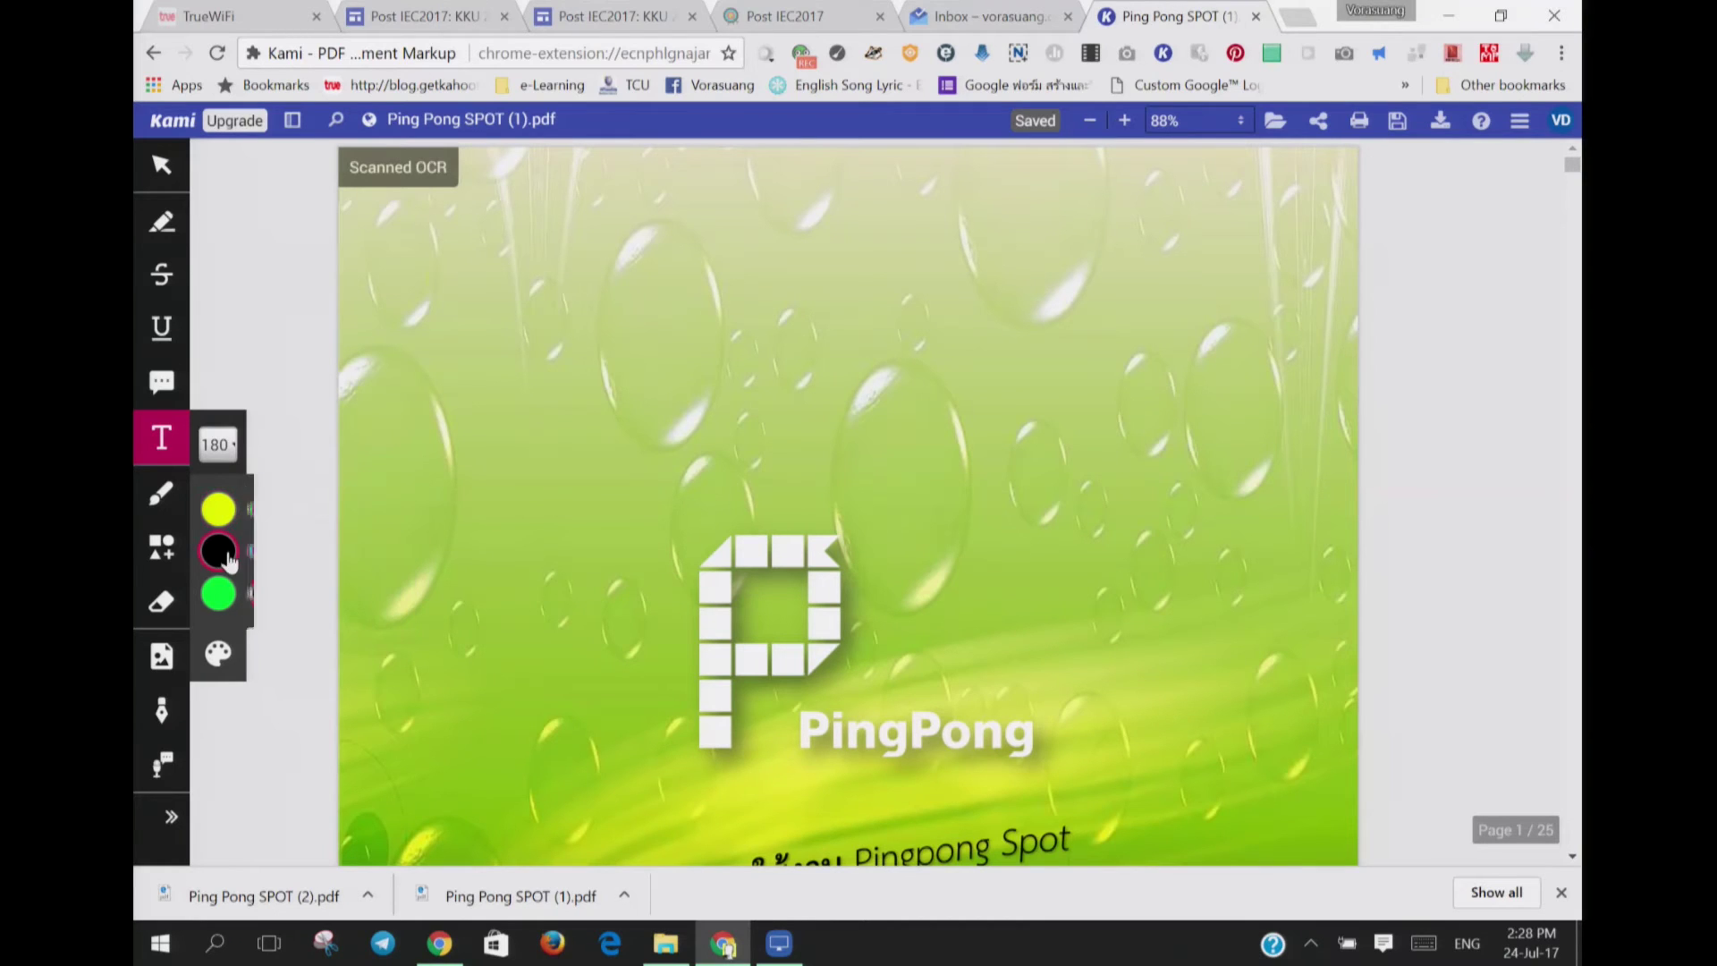
# Step: Add the text annotation "สวัสดีครับ" across the upper part of the PDF's cover page
pyautogui.click(399, 234)
pyautogui.write('l')
pyautogui.press('BackSpace')
pyautogui.press('`')
pyautogui.write('สวัว')
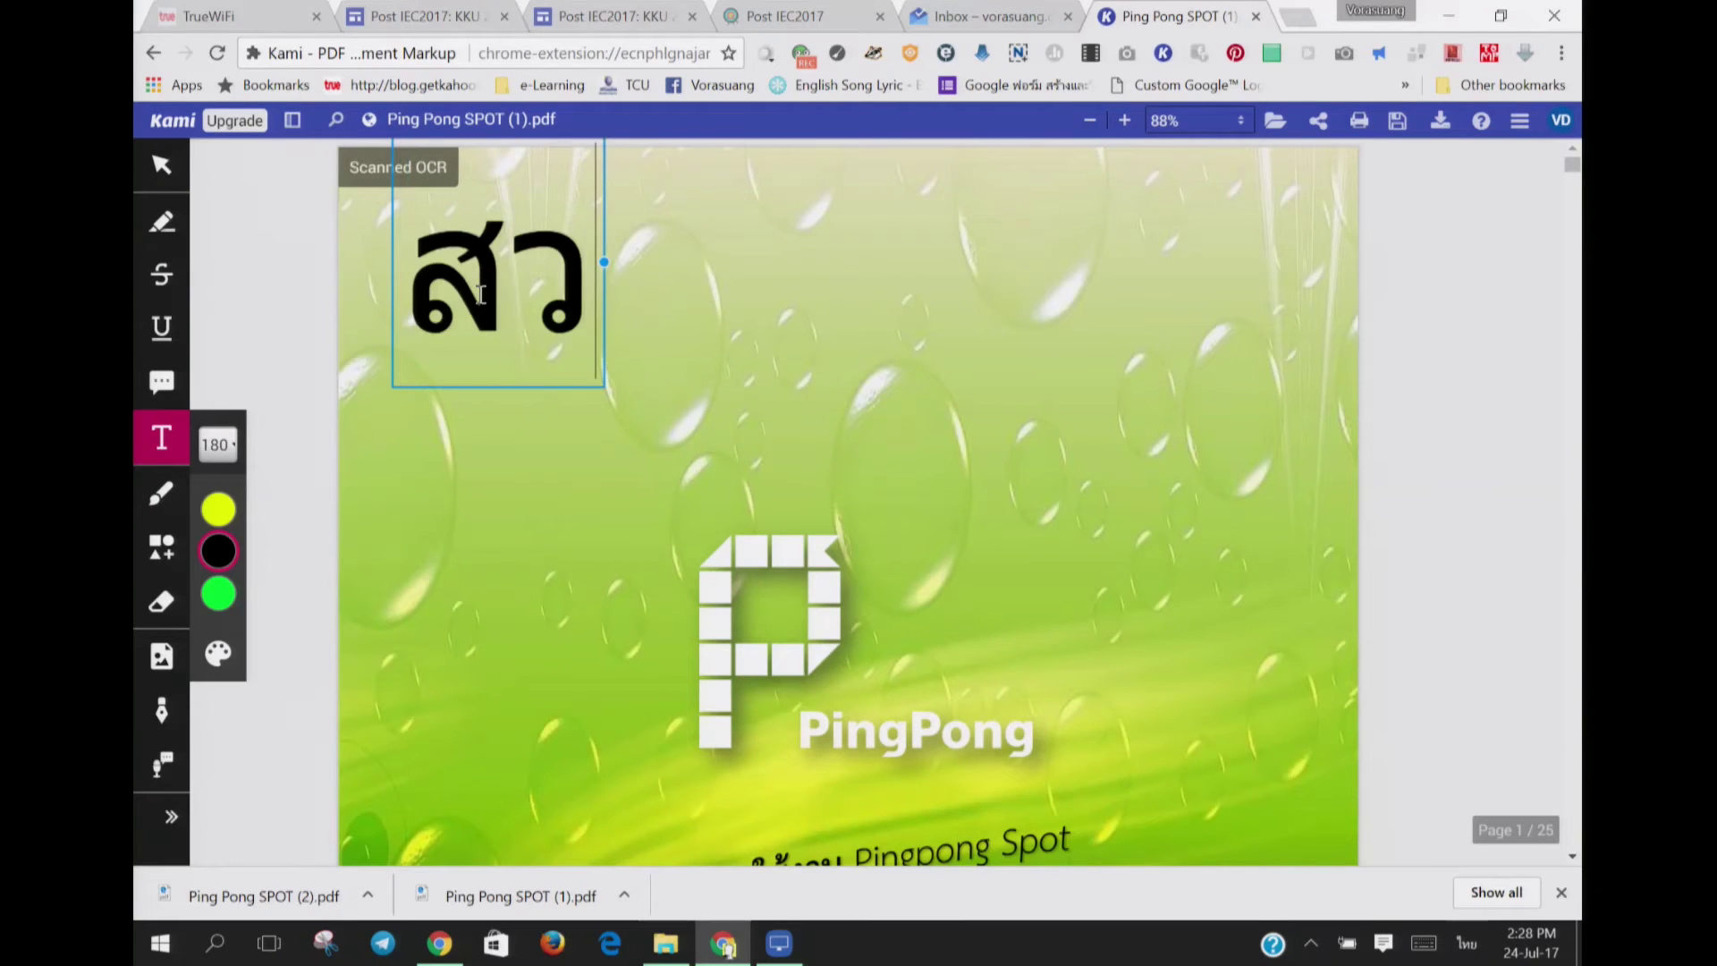
pyautogui.press('BackSpace')
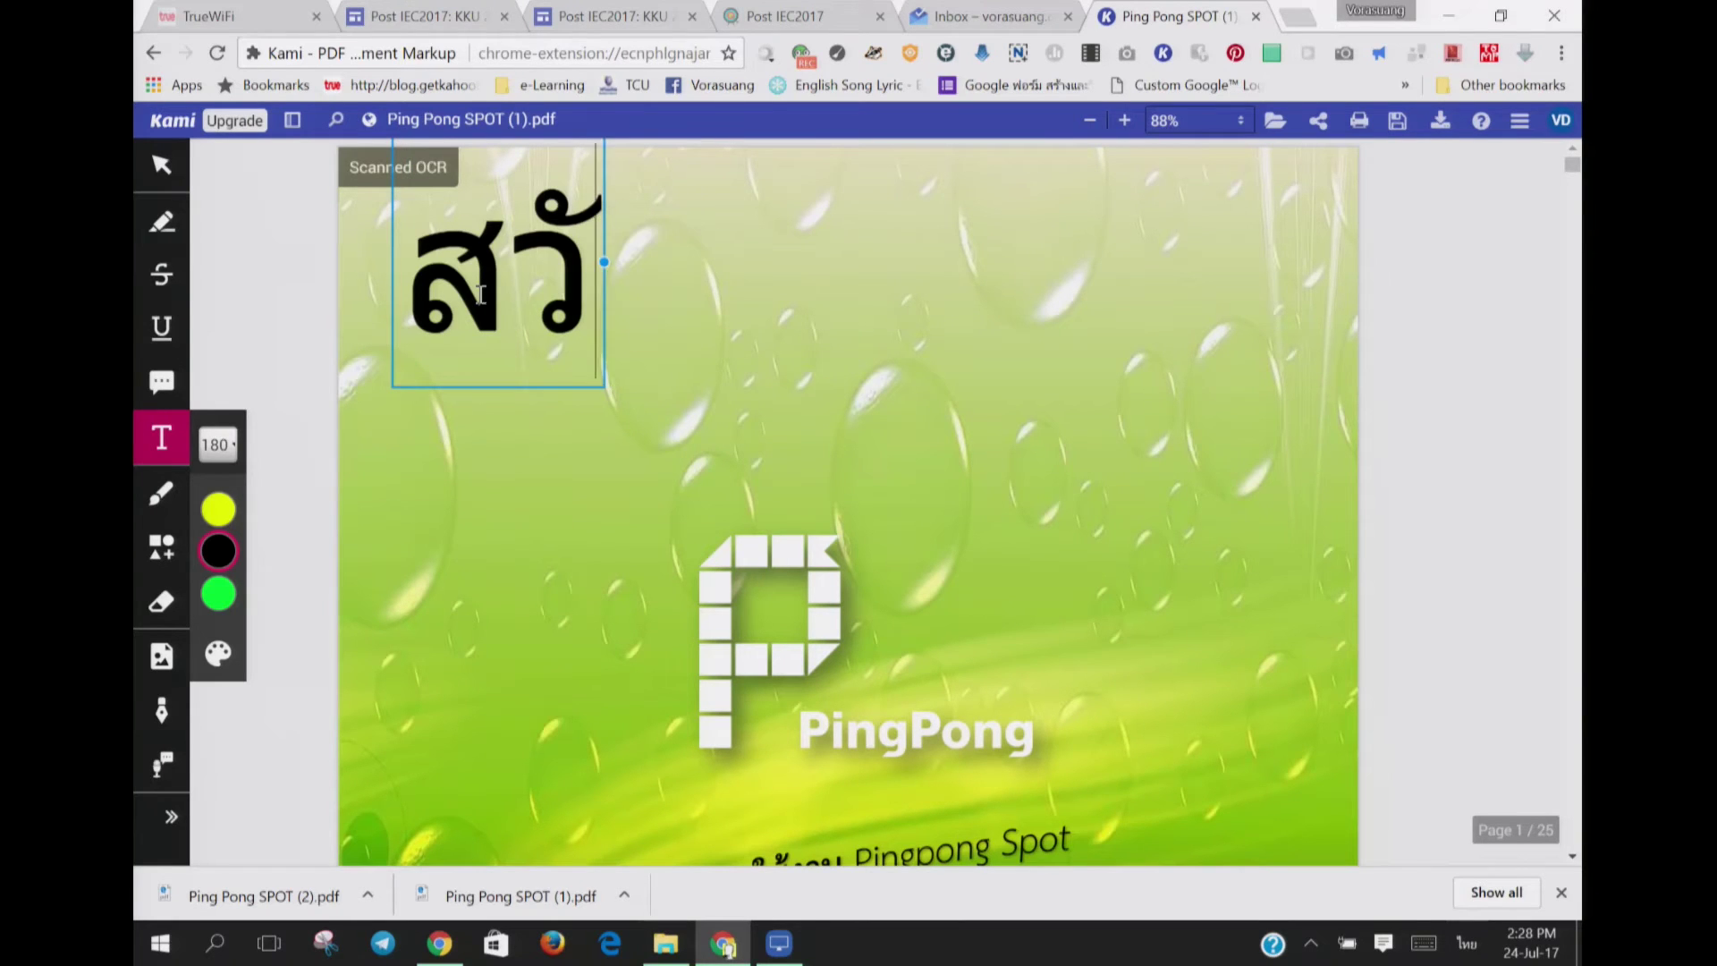
pyautogui.write('สดีรั')
pyautogui.press('BackSpace')
pyautogui.press('BackSpace')
pyautogui.write('ครับ')
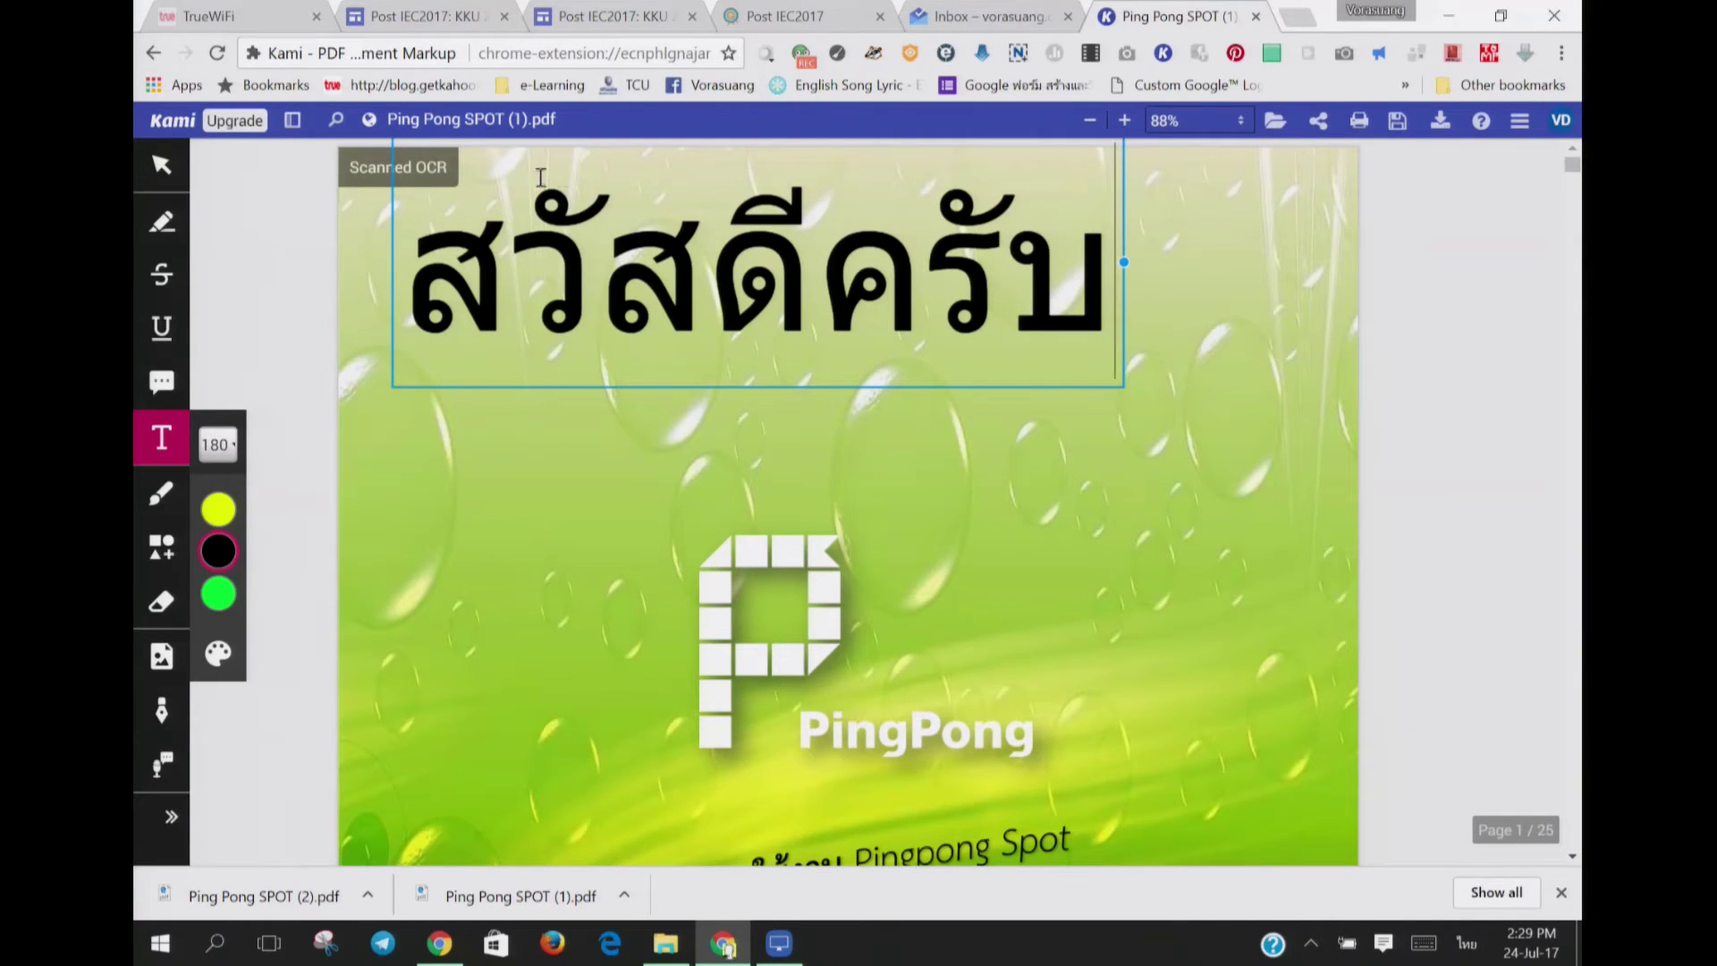
# Step: Choose green as the text tool's colour and reselect the greeting annotation on the cover page
pyautogui.click(228, 673)
pyautogui.click(335, 508)
pyautogui.click(818, 259)
pyautogui.click(829, 224)
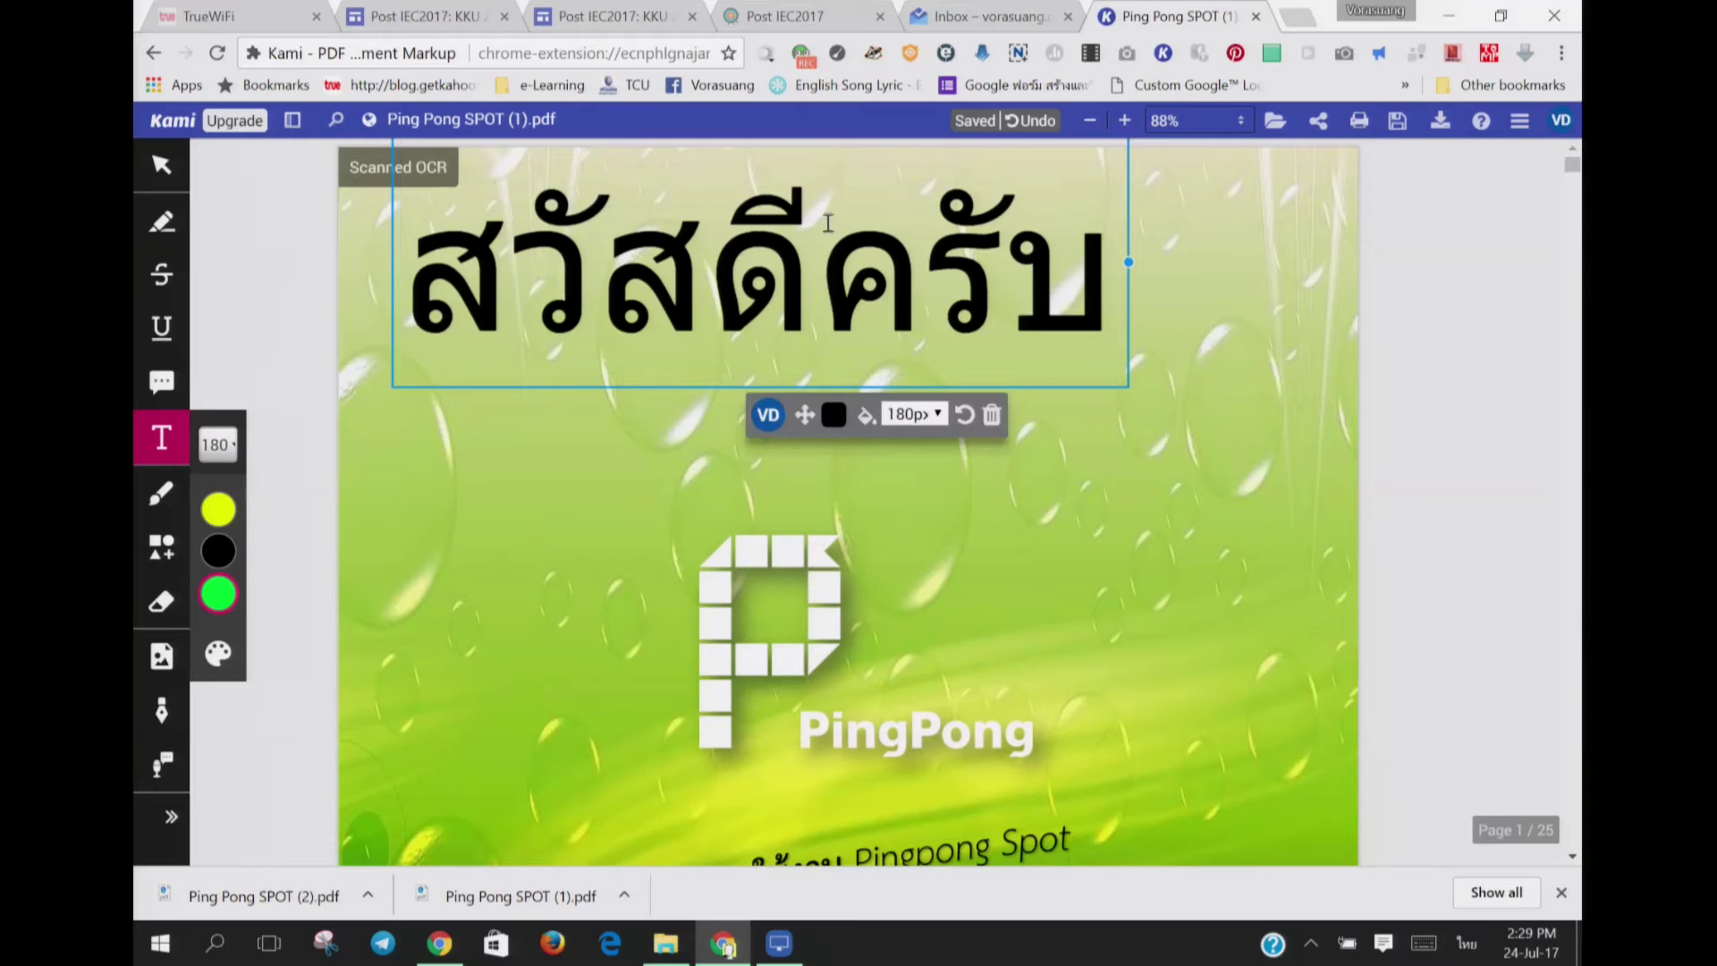
pyautogui.click(723, 306)
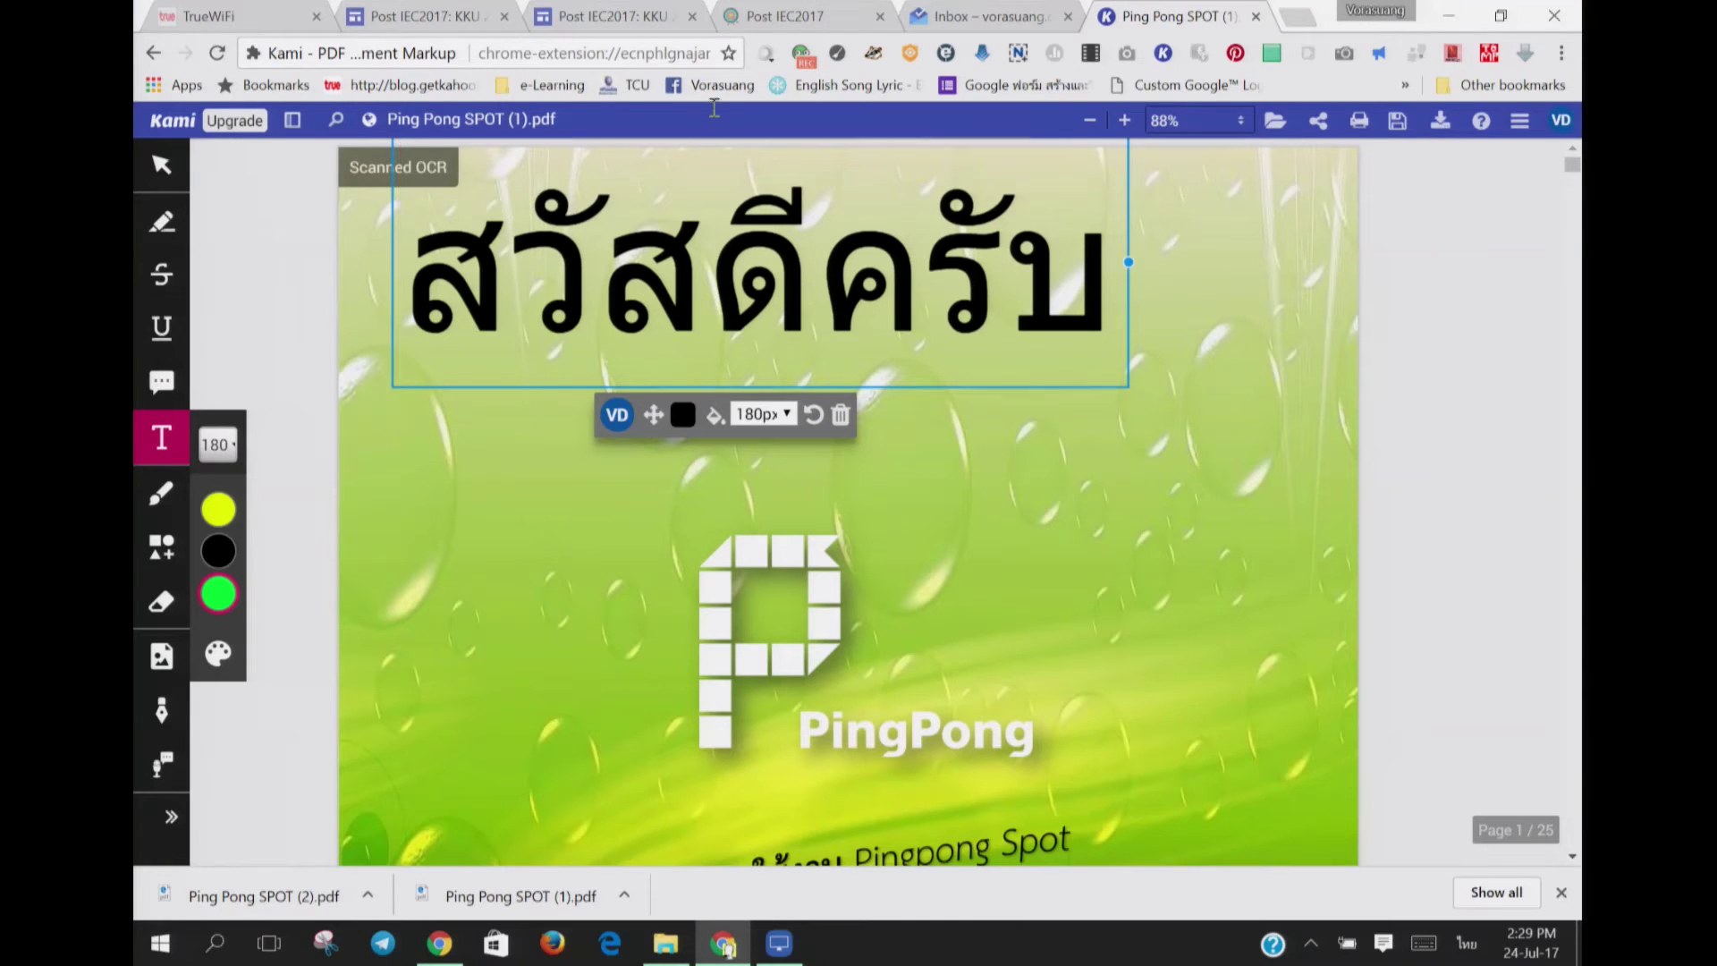
# Step: Return to the Post IEC2017 workshop site and open OOE Kahoot Demo 01 (ภาษาไทย) from the Kahoot section's demo list
pyautogui.click(621, 10)
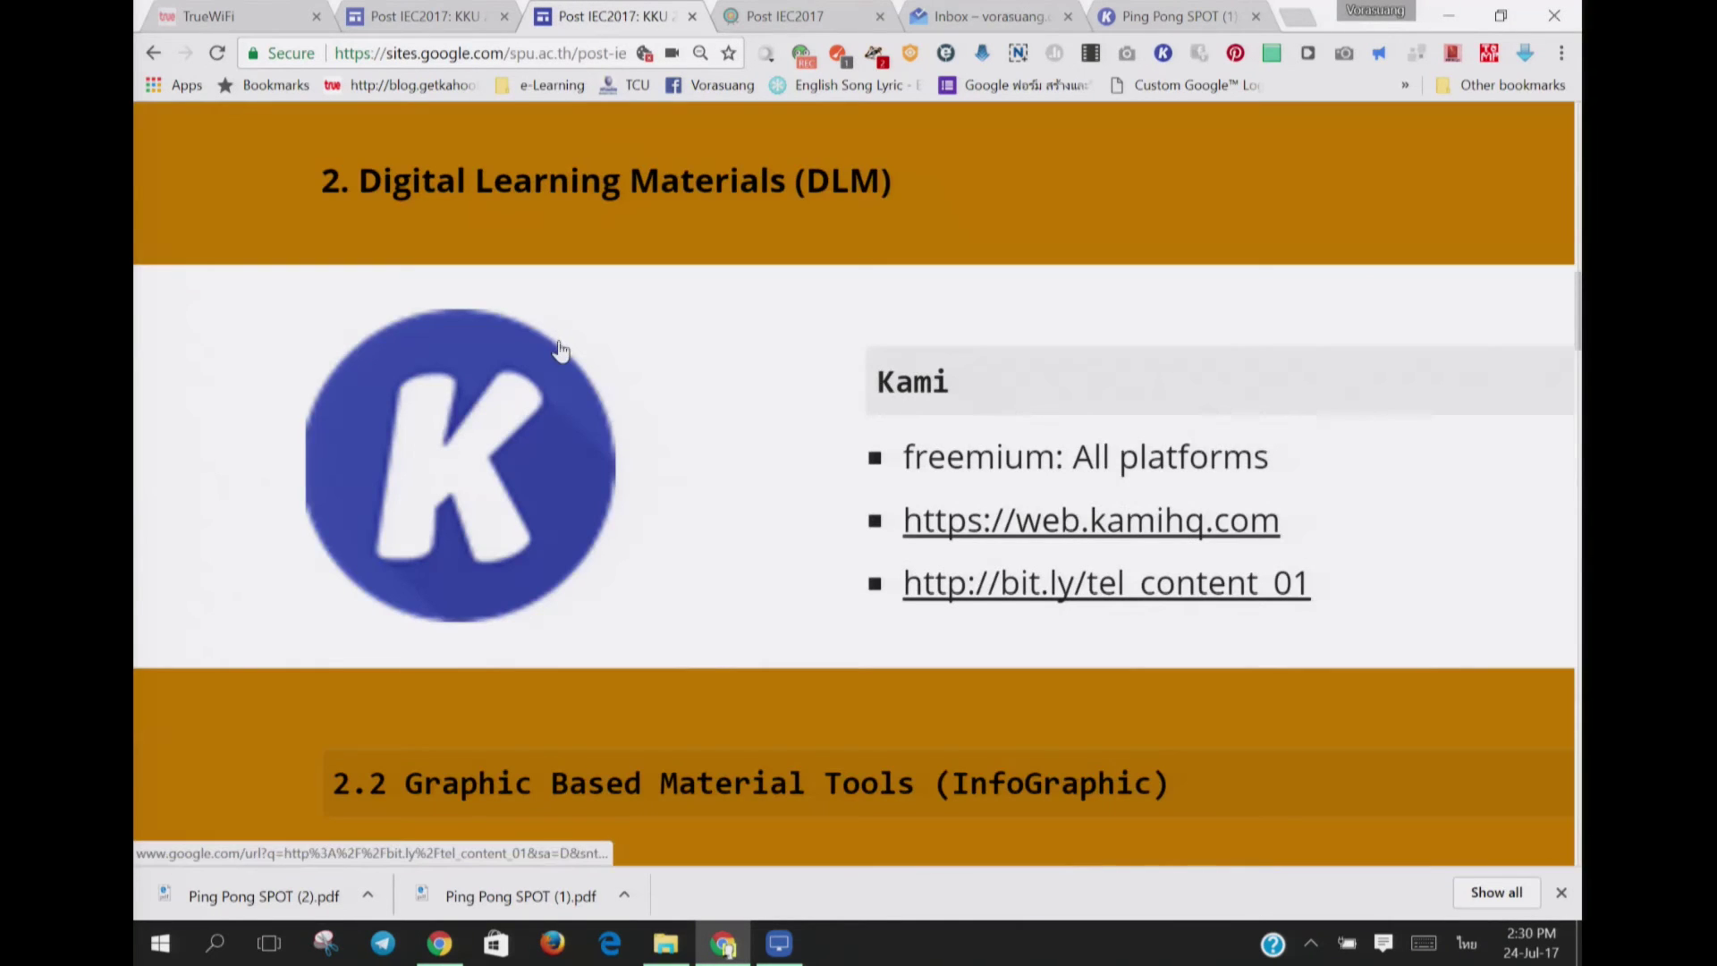
pyautogui.scroll(-20, 854, 483)
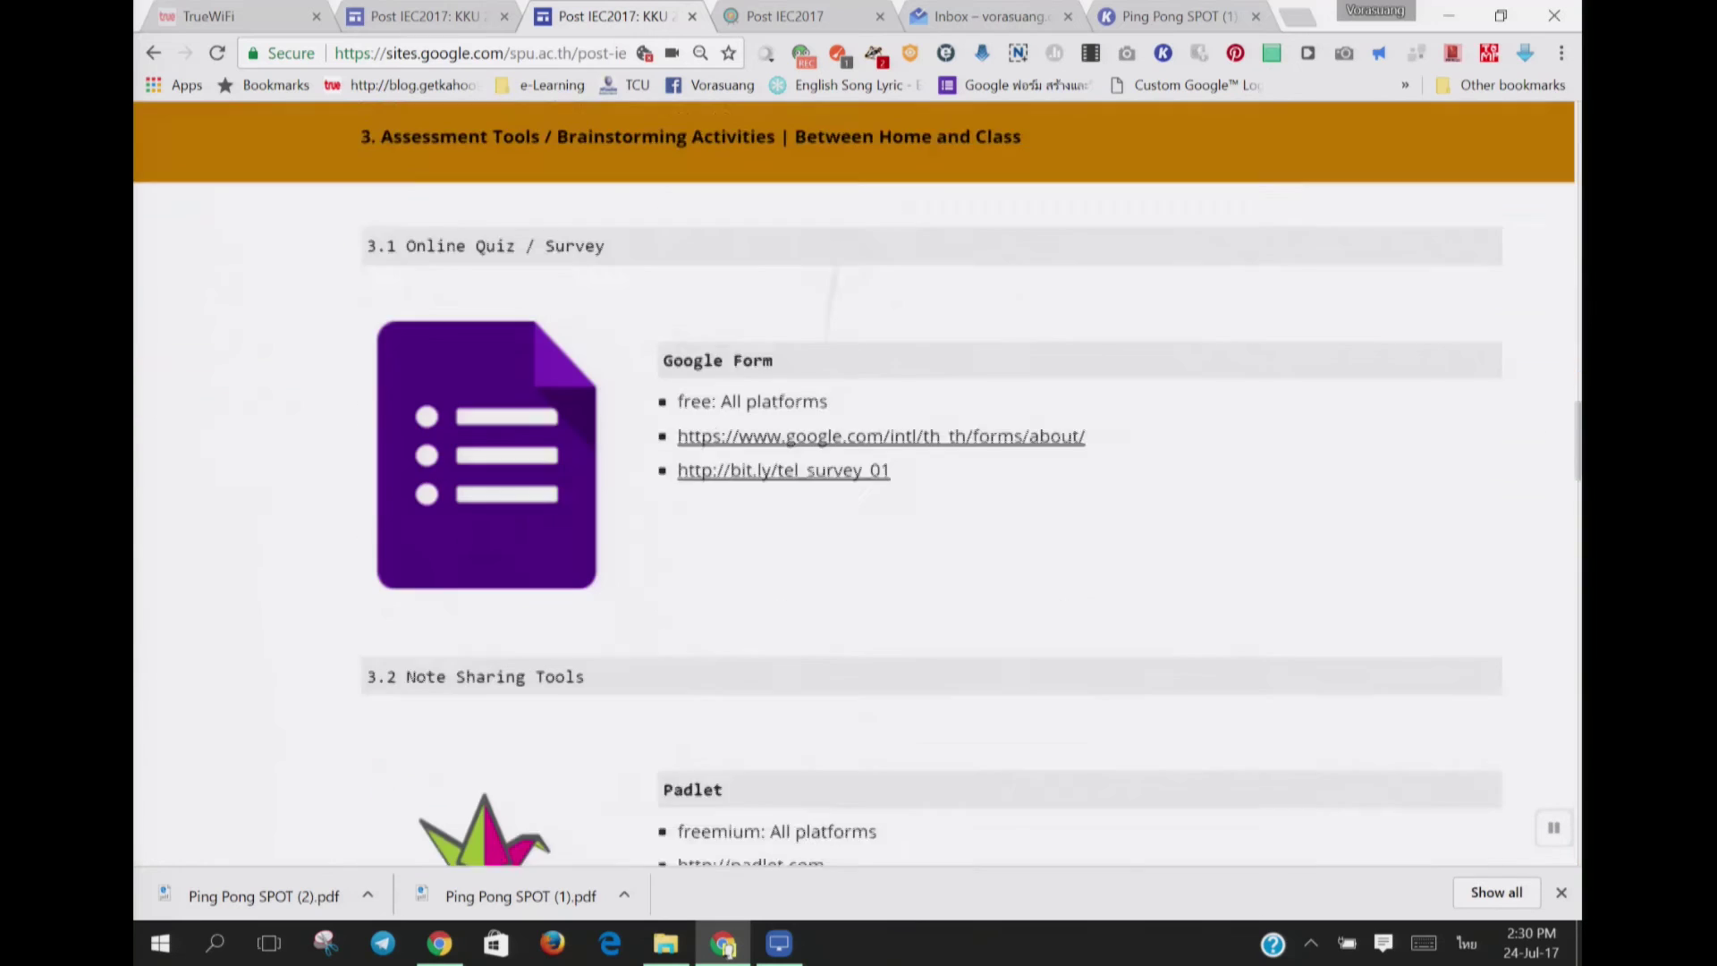
pyautogui.scroll(-20, 854, 483)
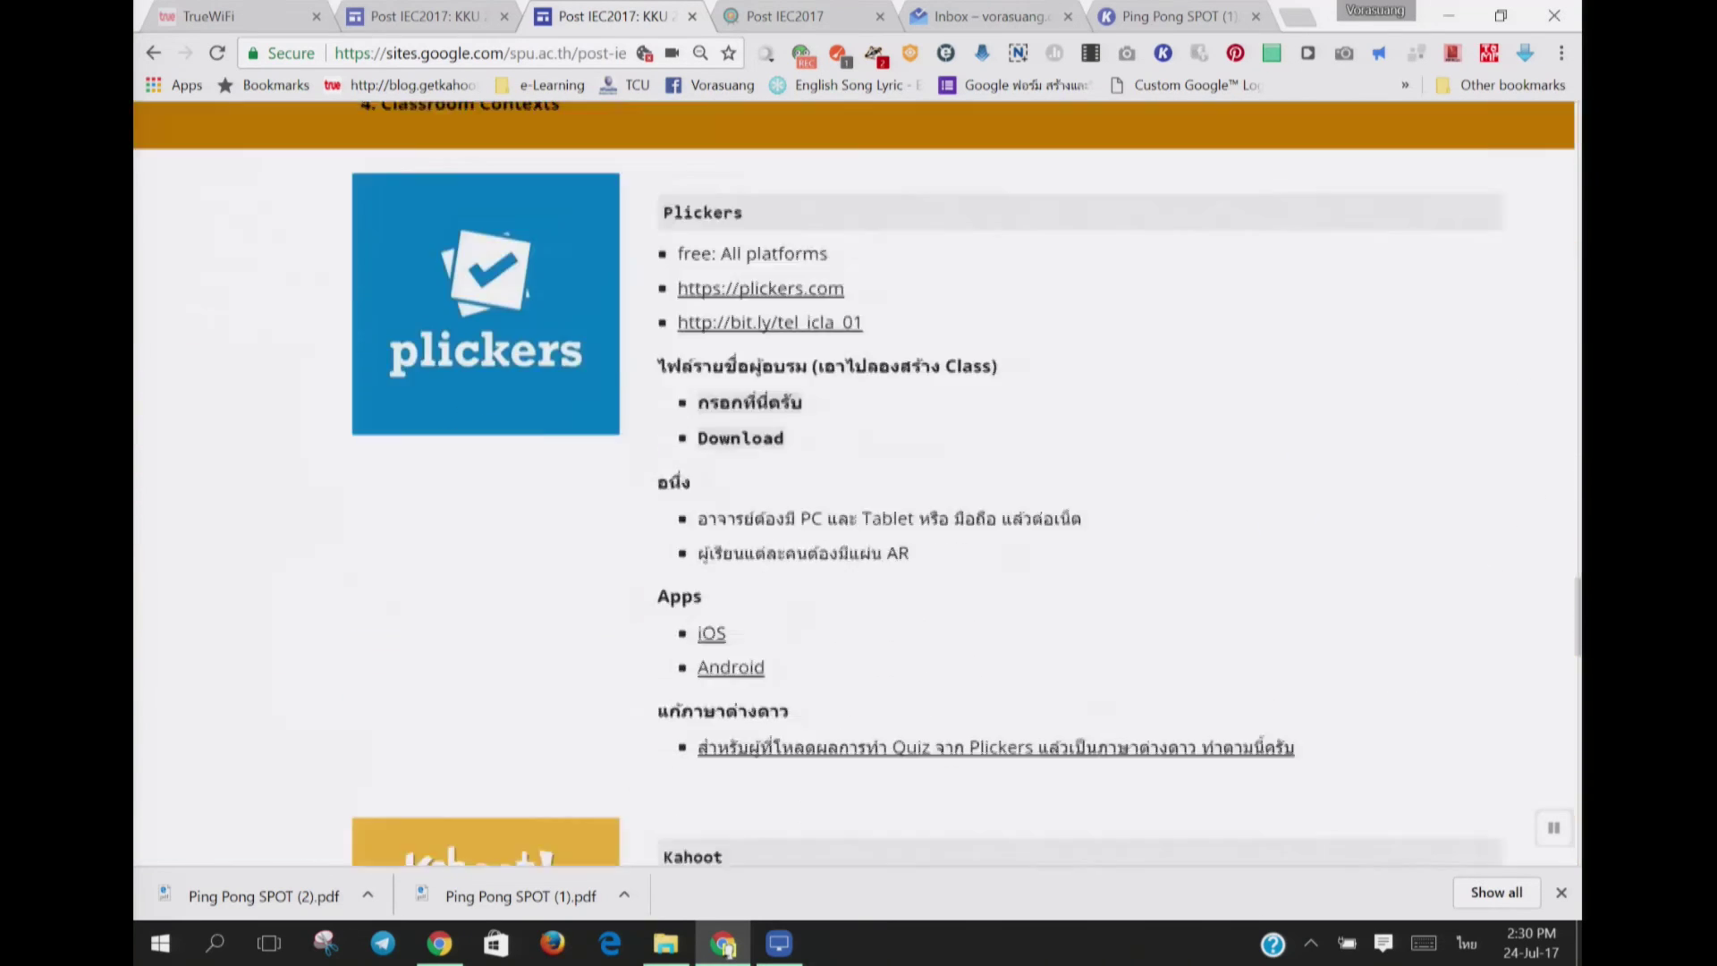
pyautogui.scroll(5, 583, 574)
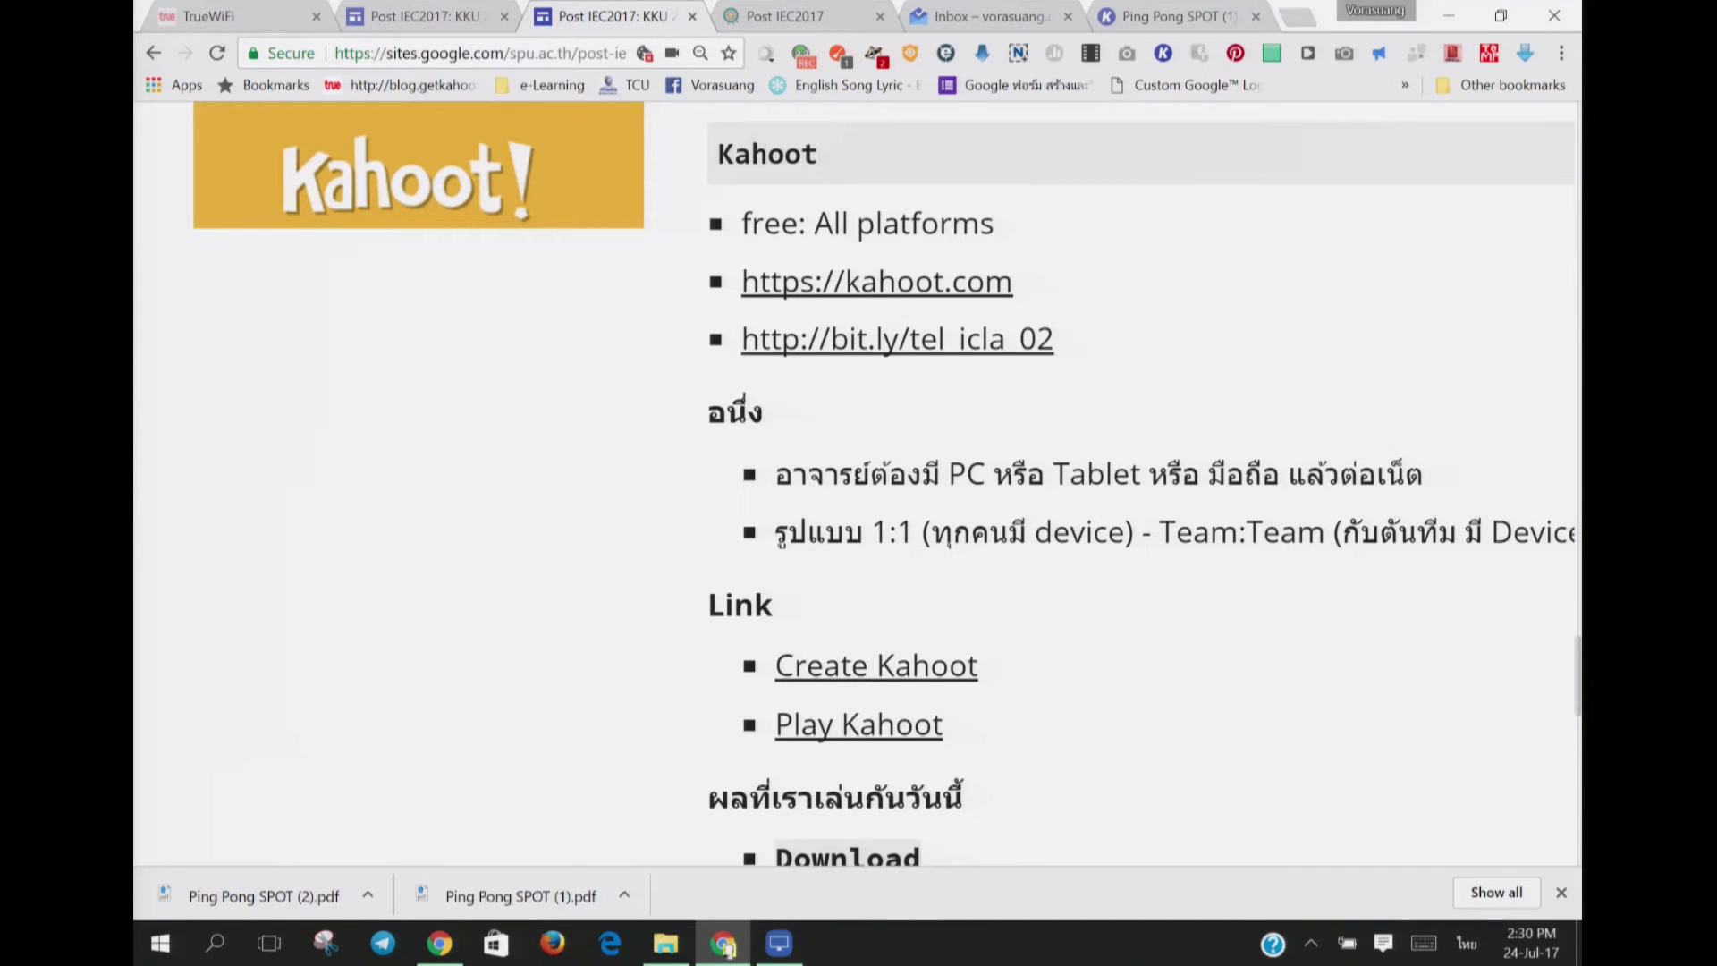
pyautogui.scroll(-6, 1103, 348)
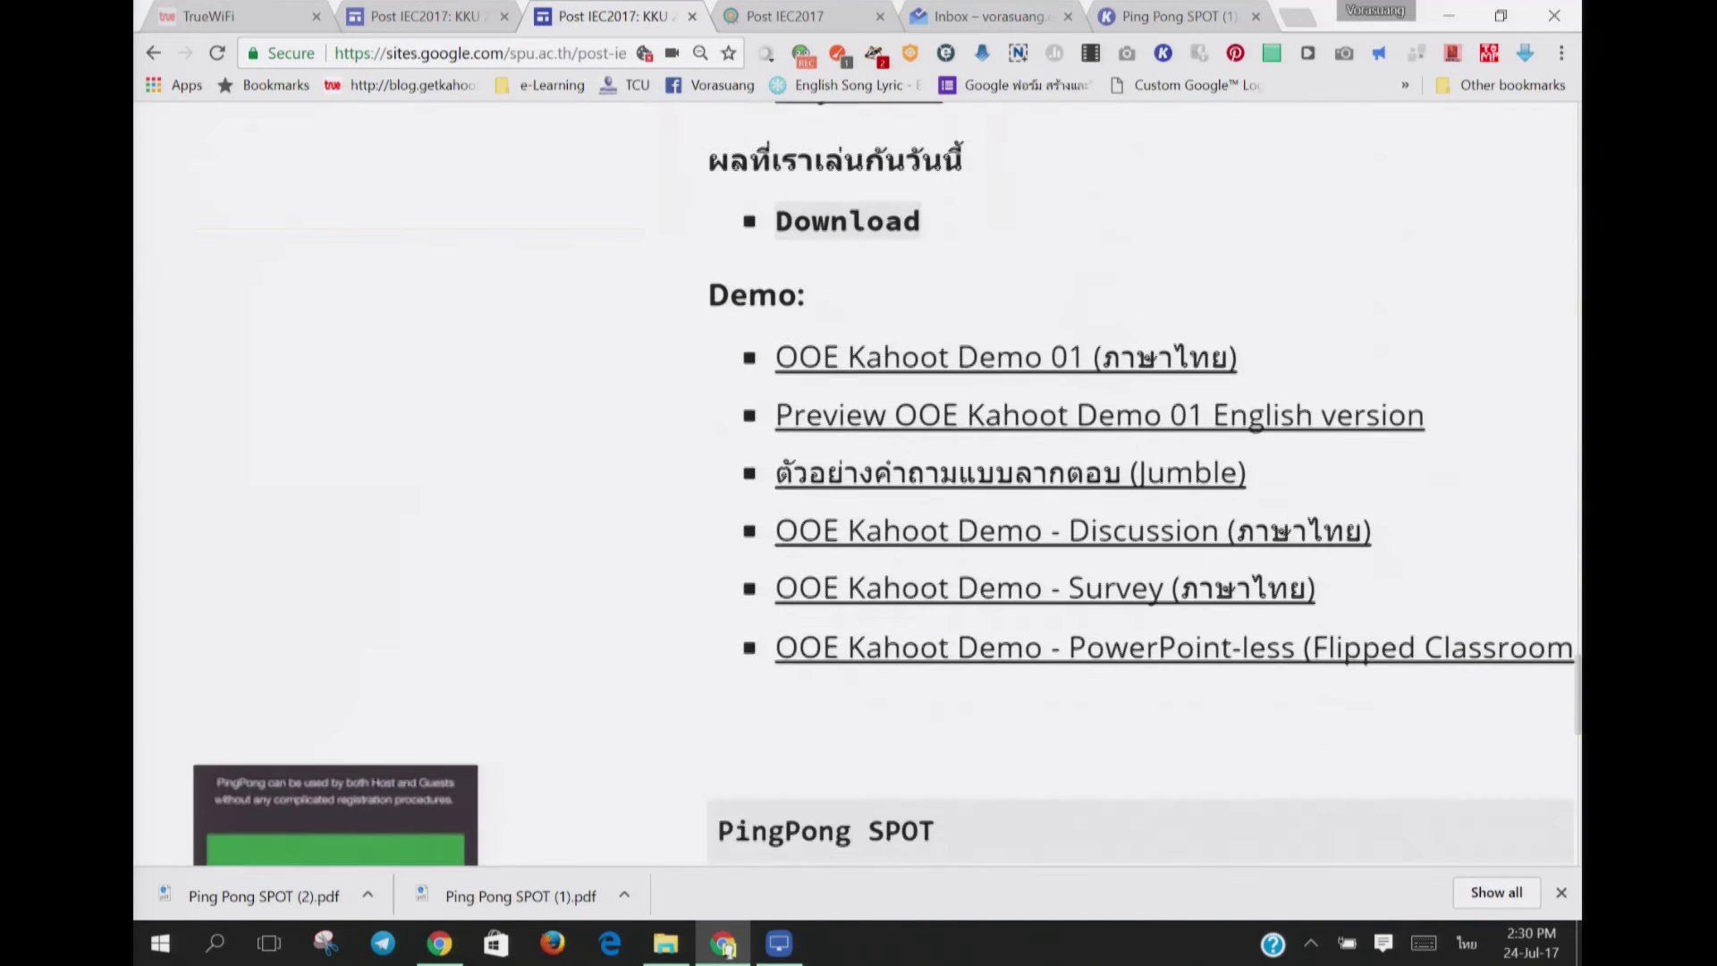
pyautogui.hotkey('ctrl', '+')
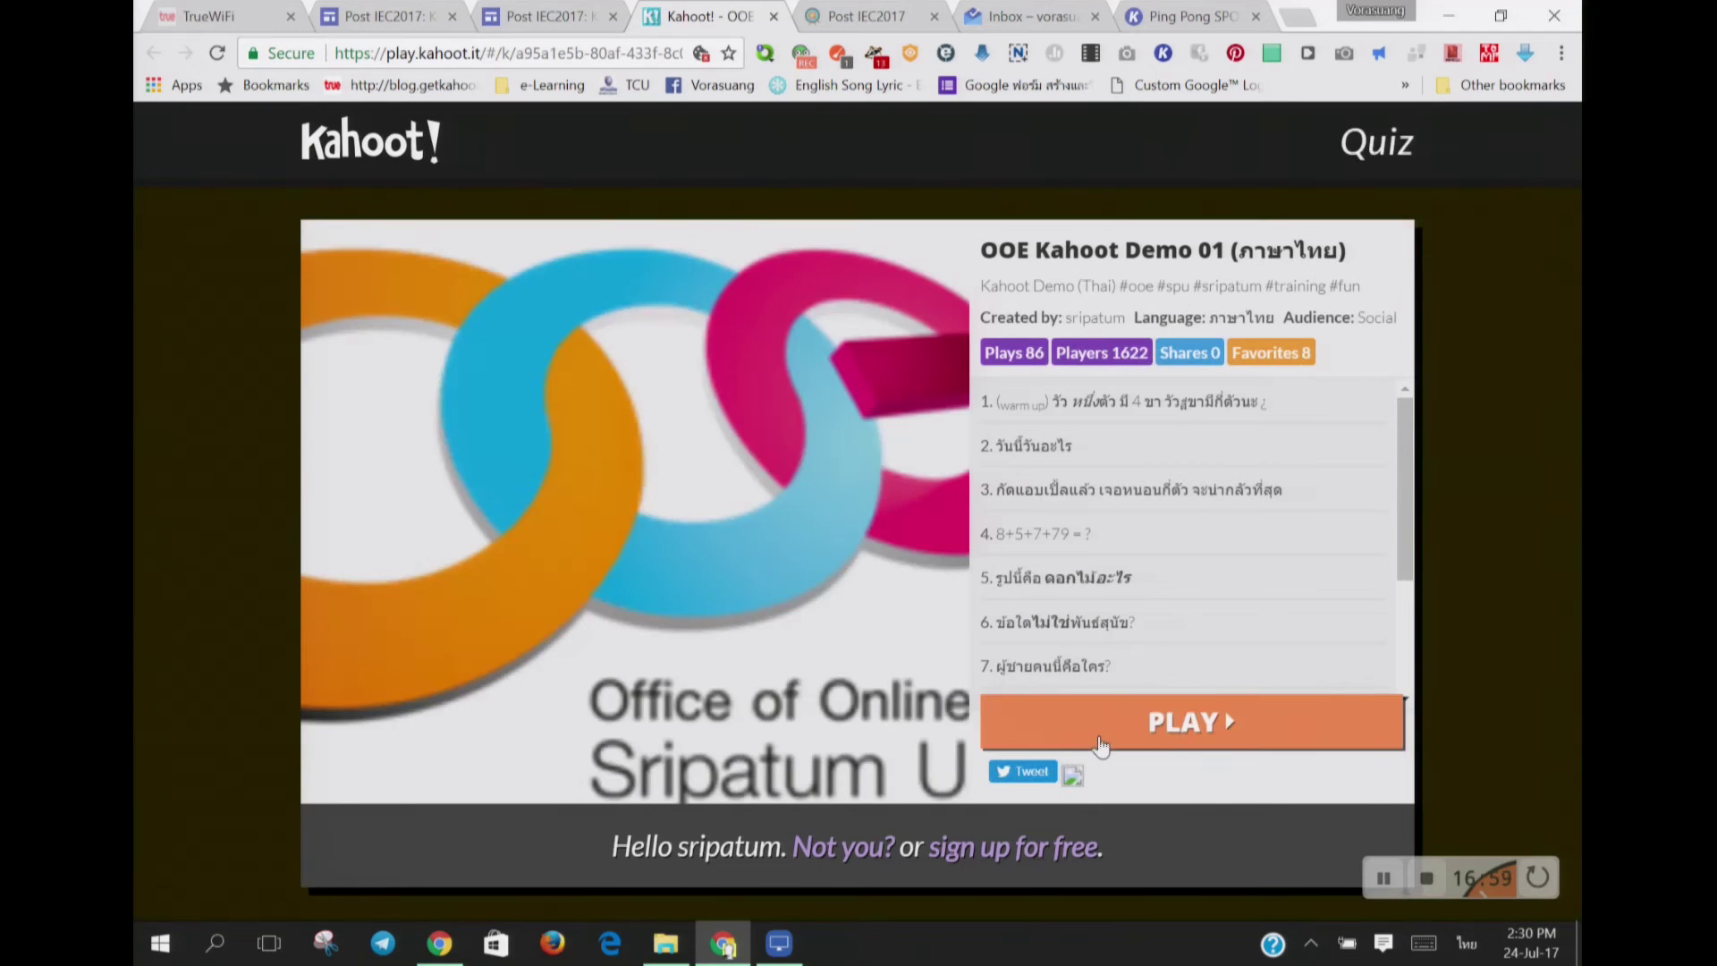
# Step: Launch the OOE Kahoot Demo 01 quiz in full screen as a Classic player-versus-player game
pyautogui.click(1098, 735)
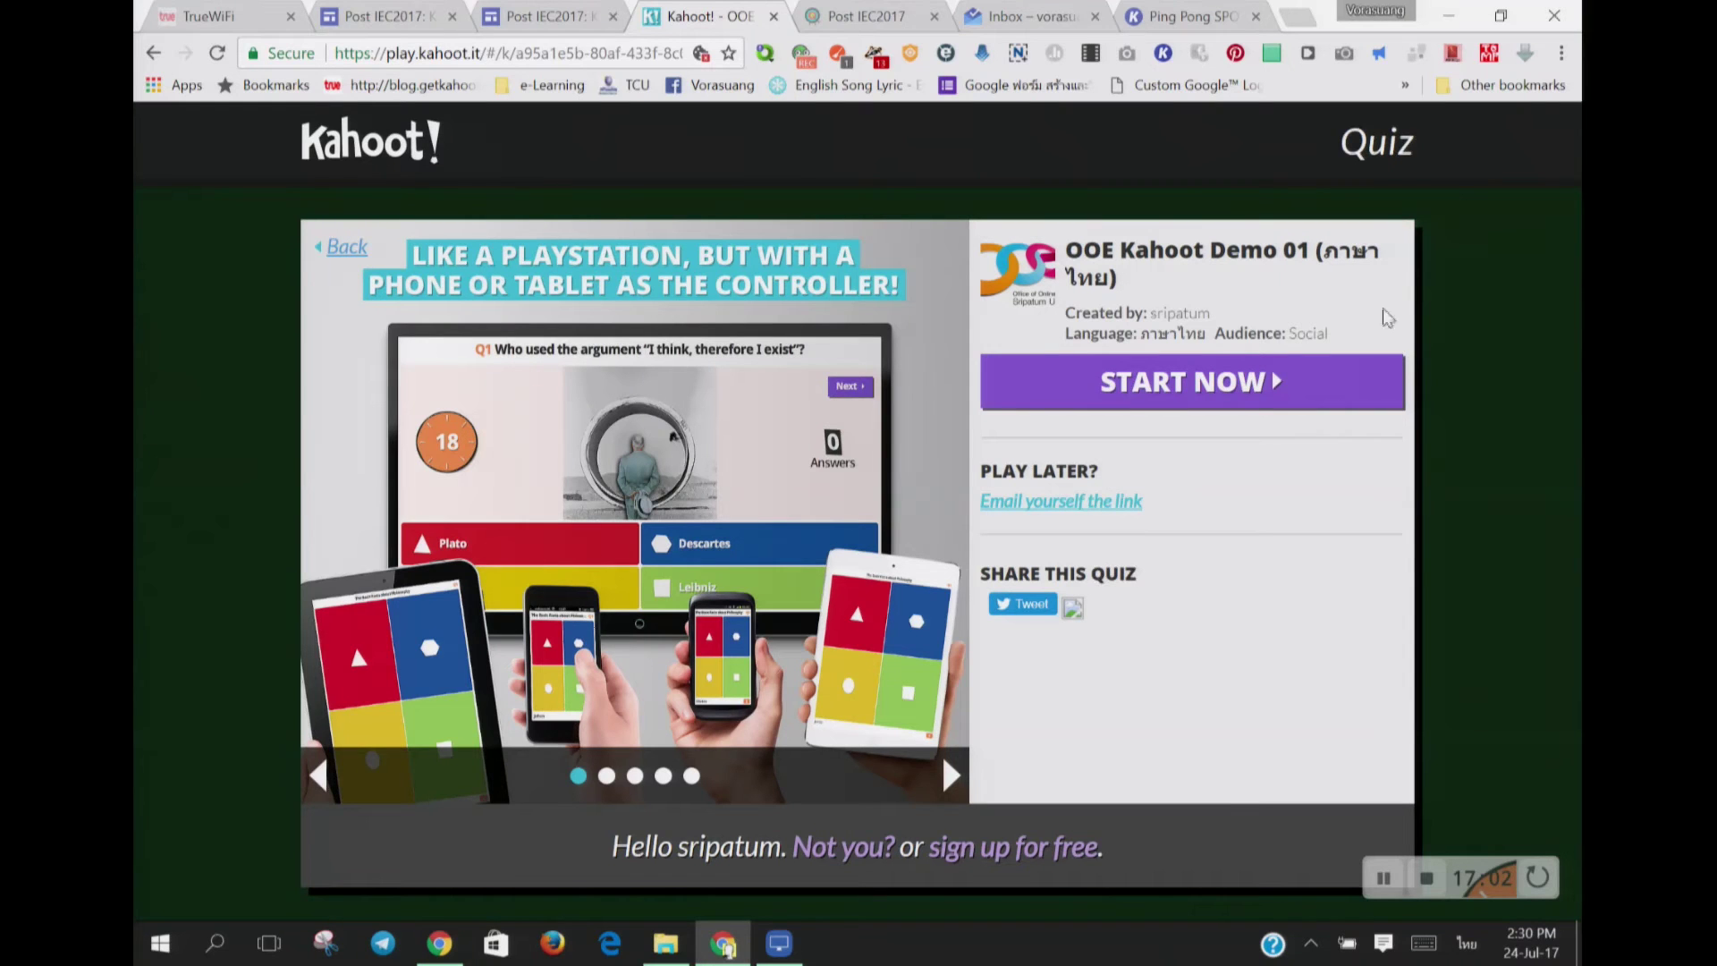
pyautogui.click(1296, 384)
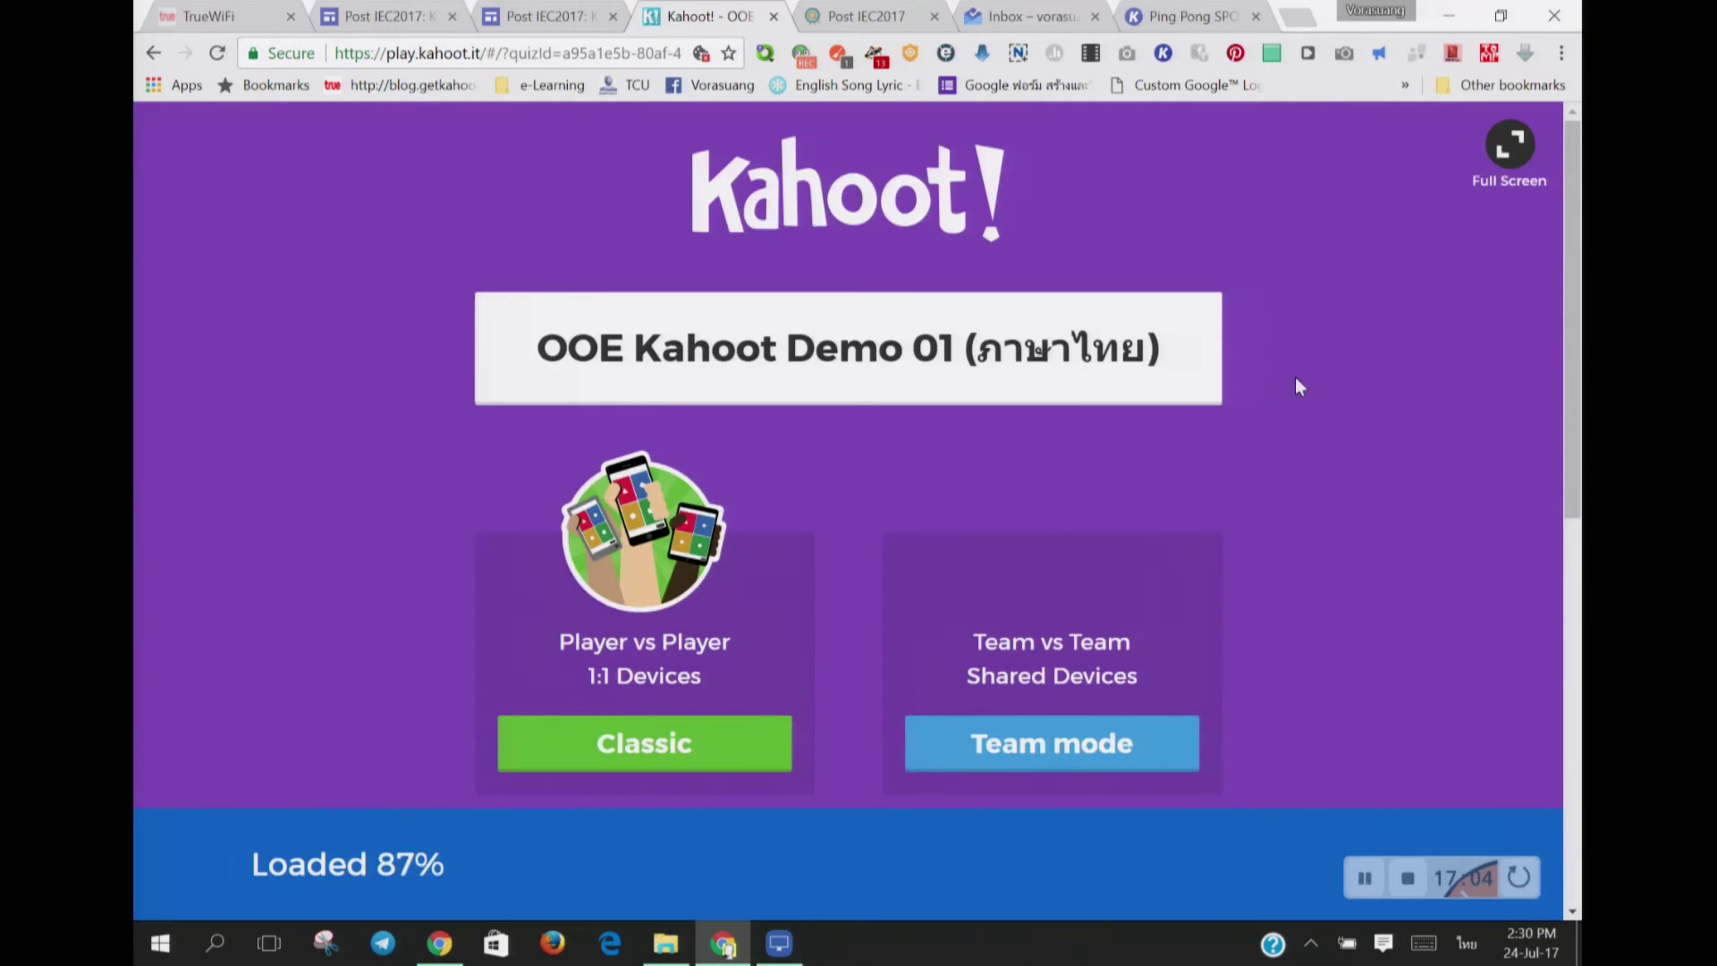
pyautogui.click(1502, 160)
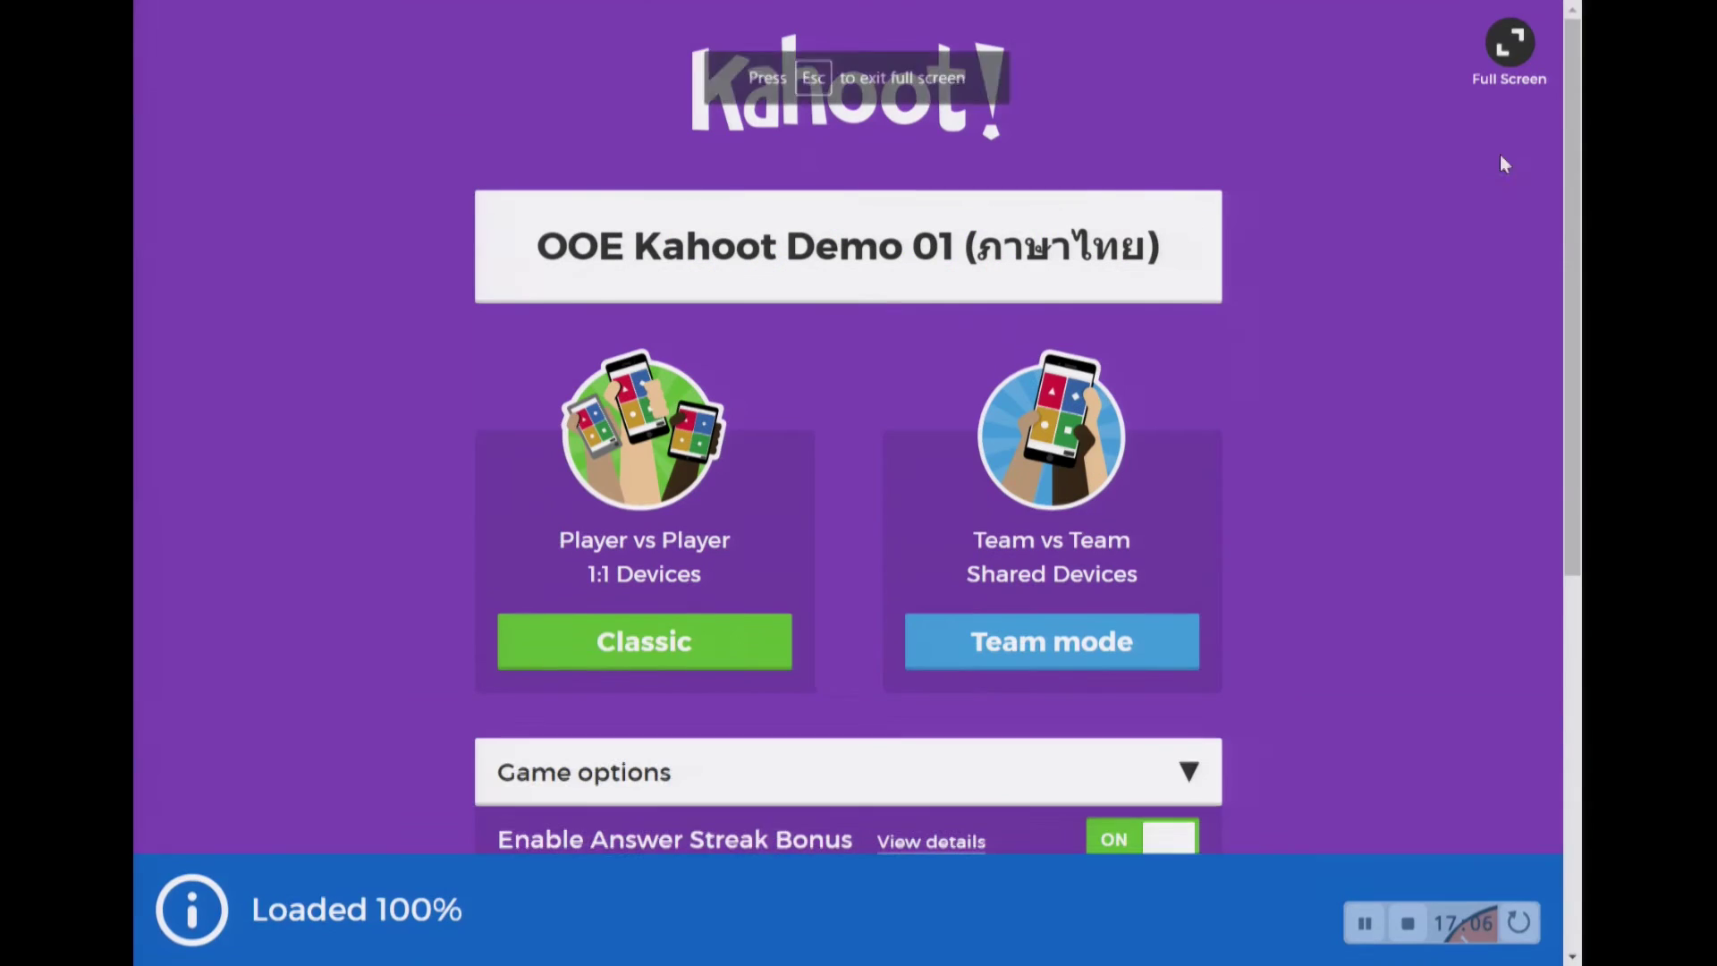
pyautogui.click(680, 662)
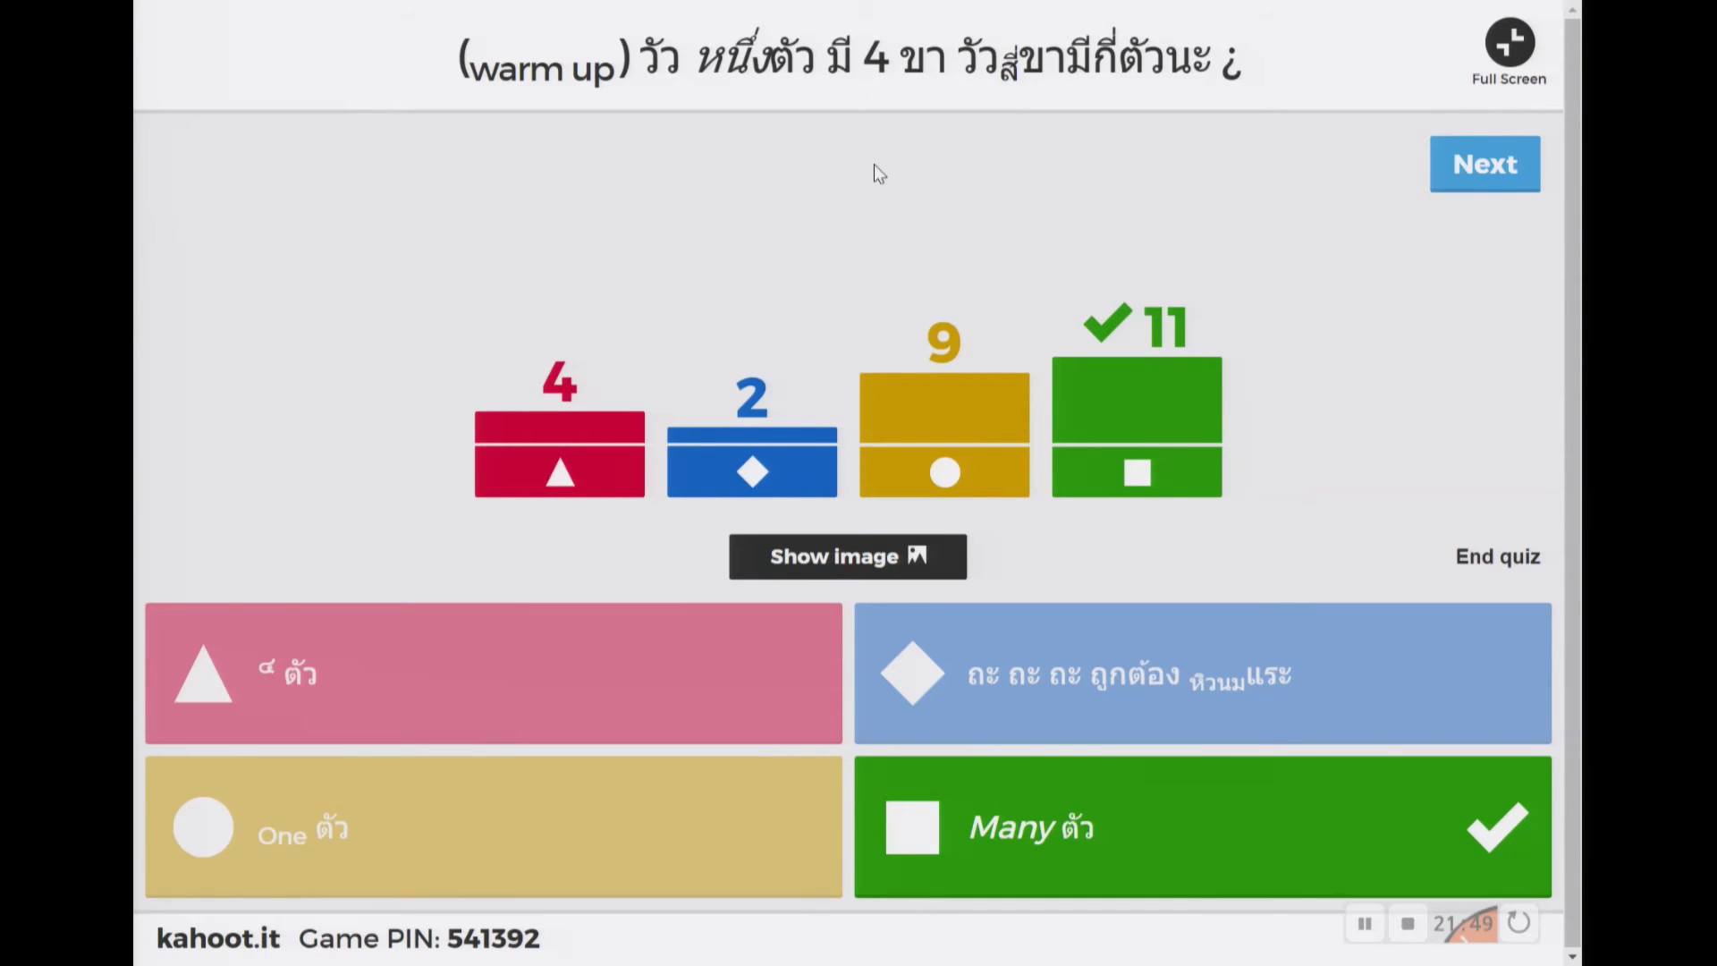
# Step: Advance the game through its questions and scoreboard, closing the enlarged flower and portrait pictures along the way
pyautogui.press('space')
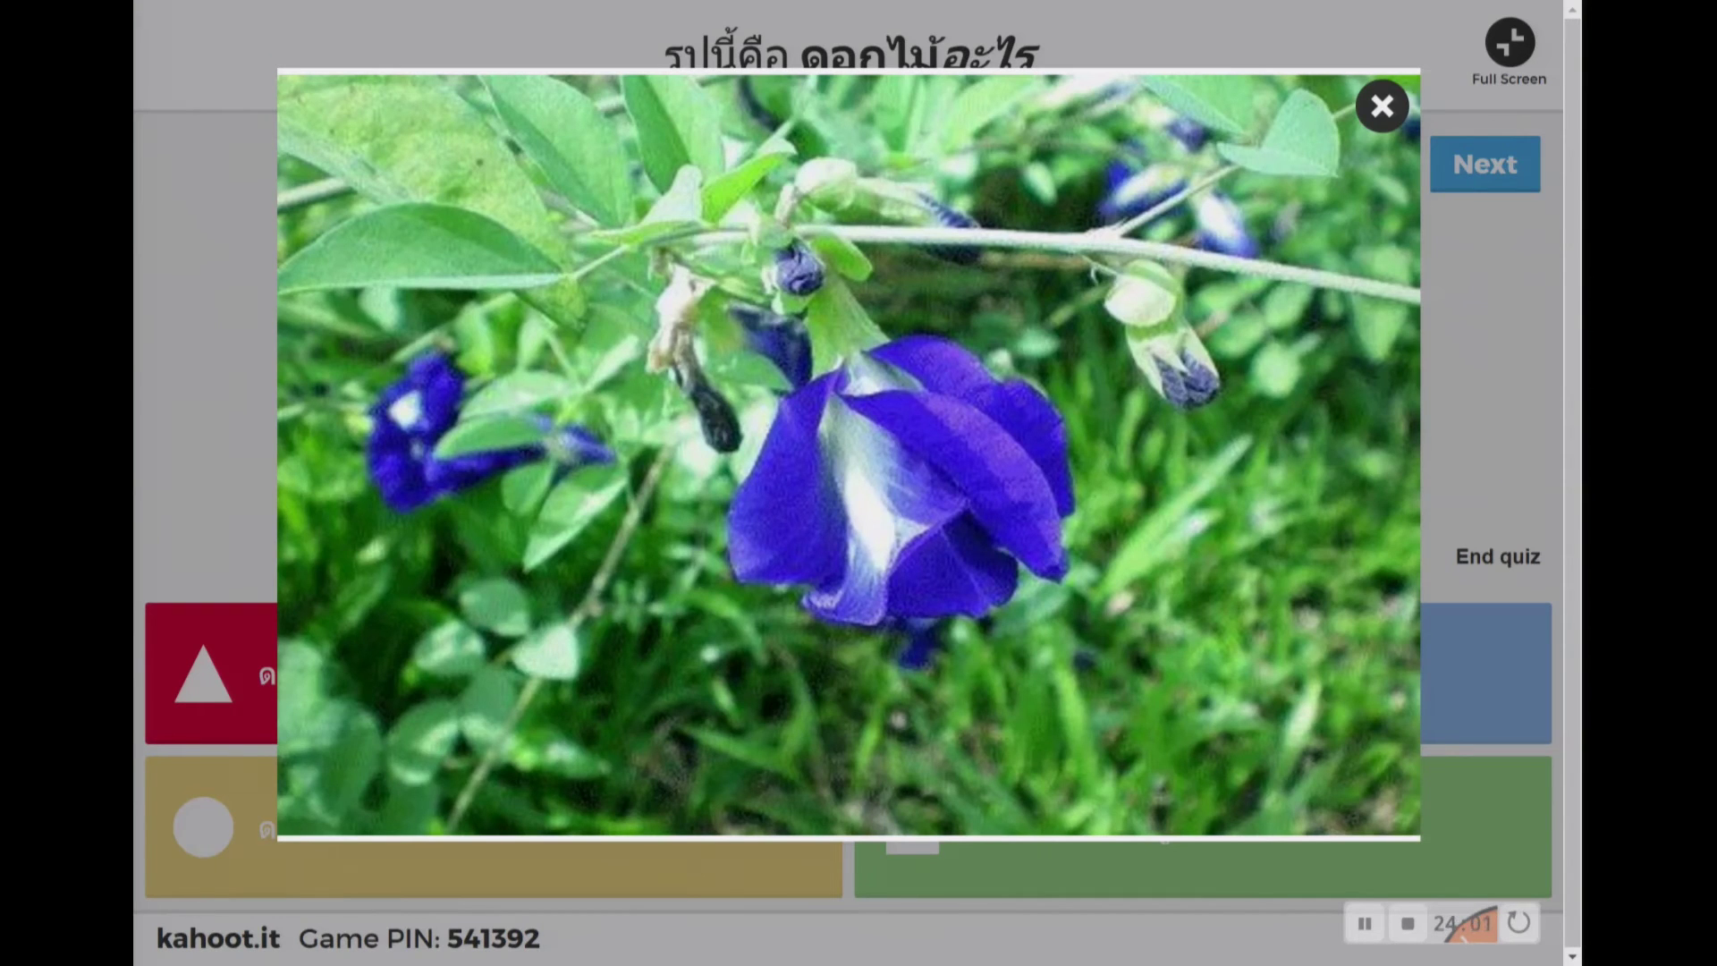
pyautogui.press('Escape')
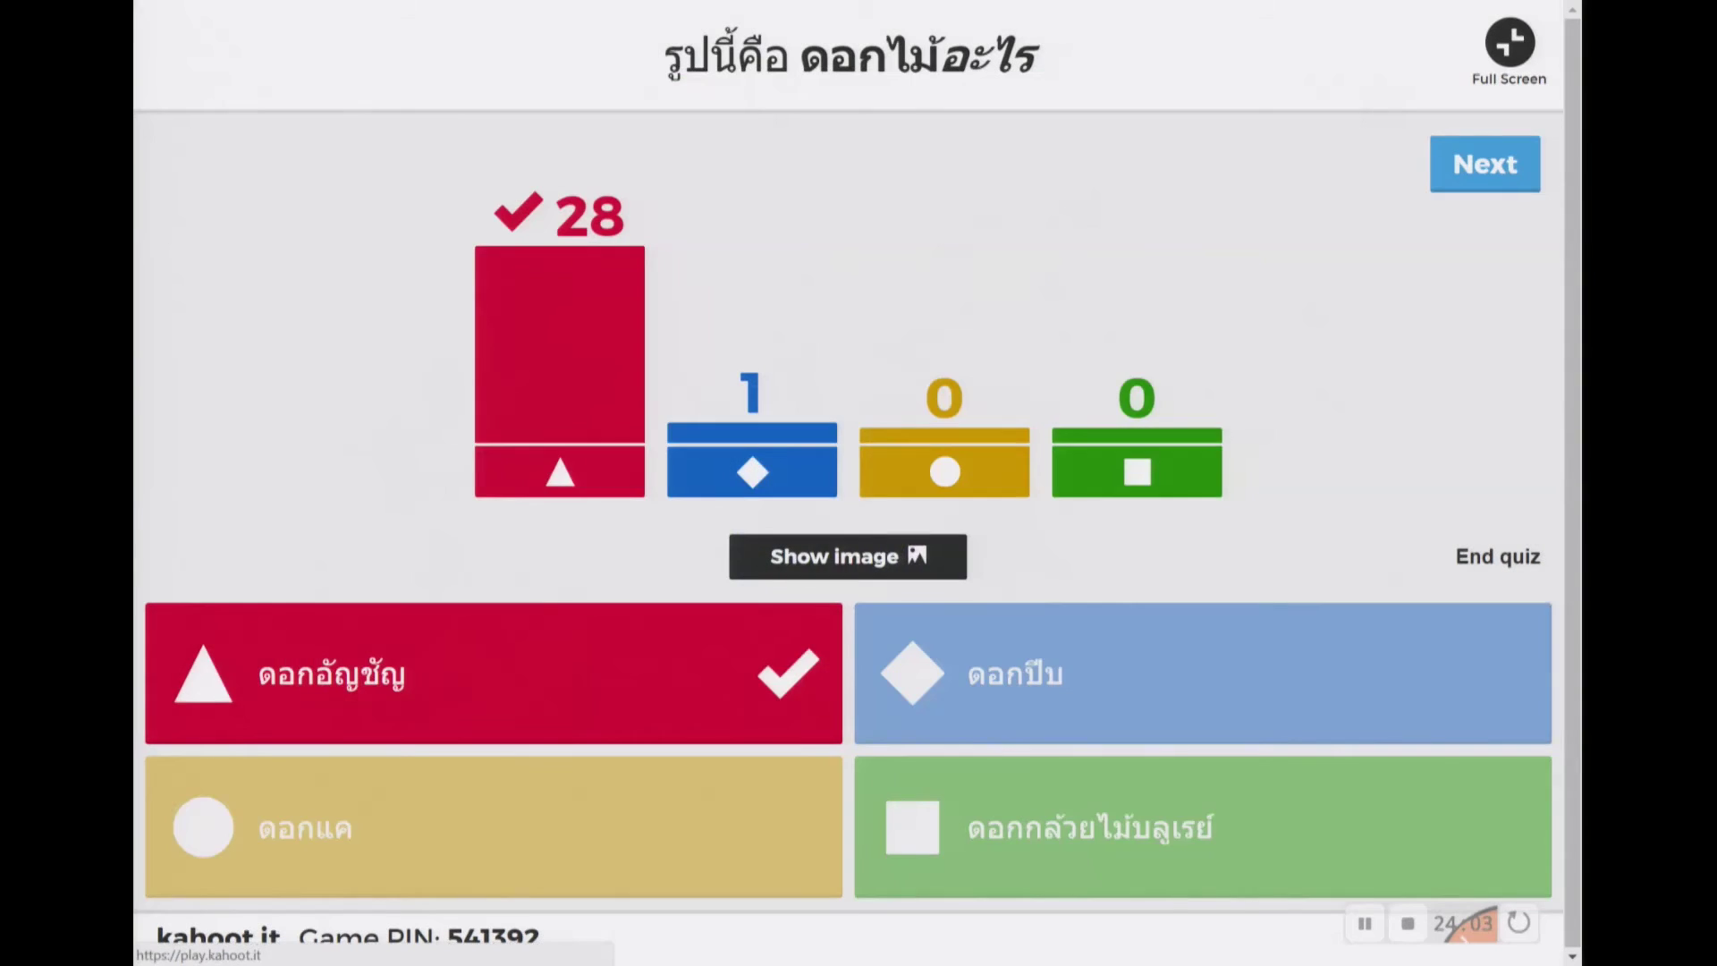
pyautogui.press('space')
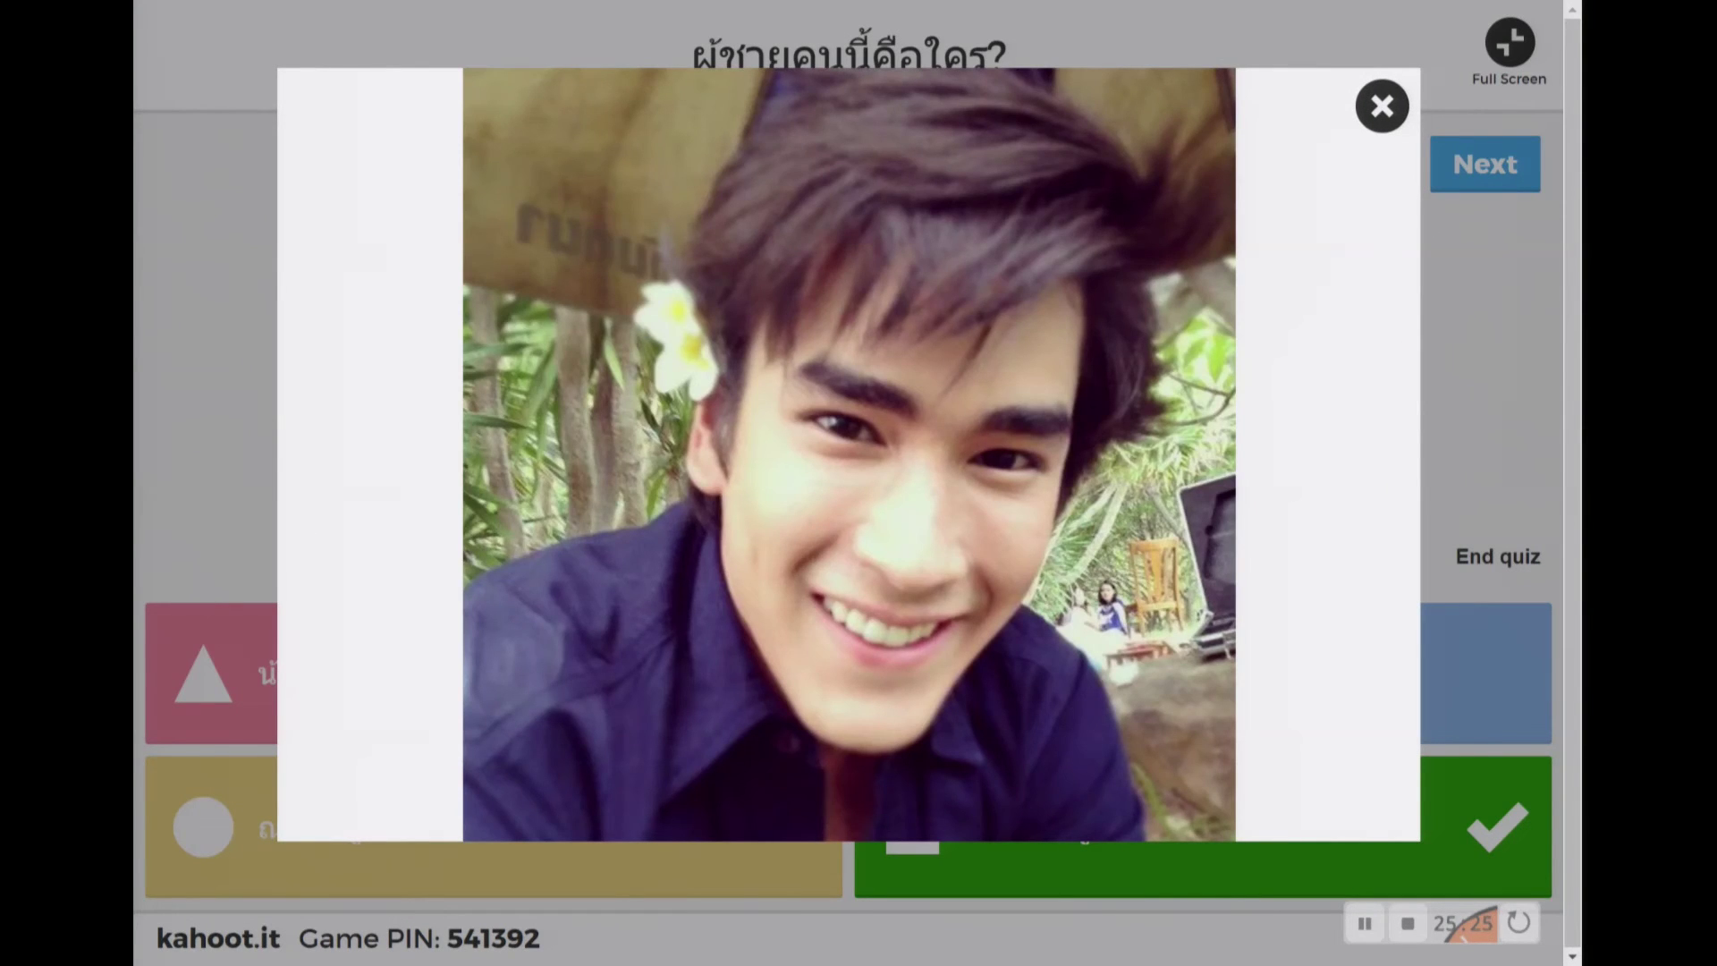
pyautogui.press('Escape')
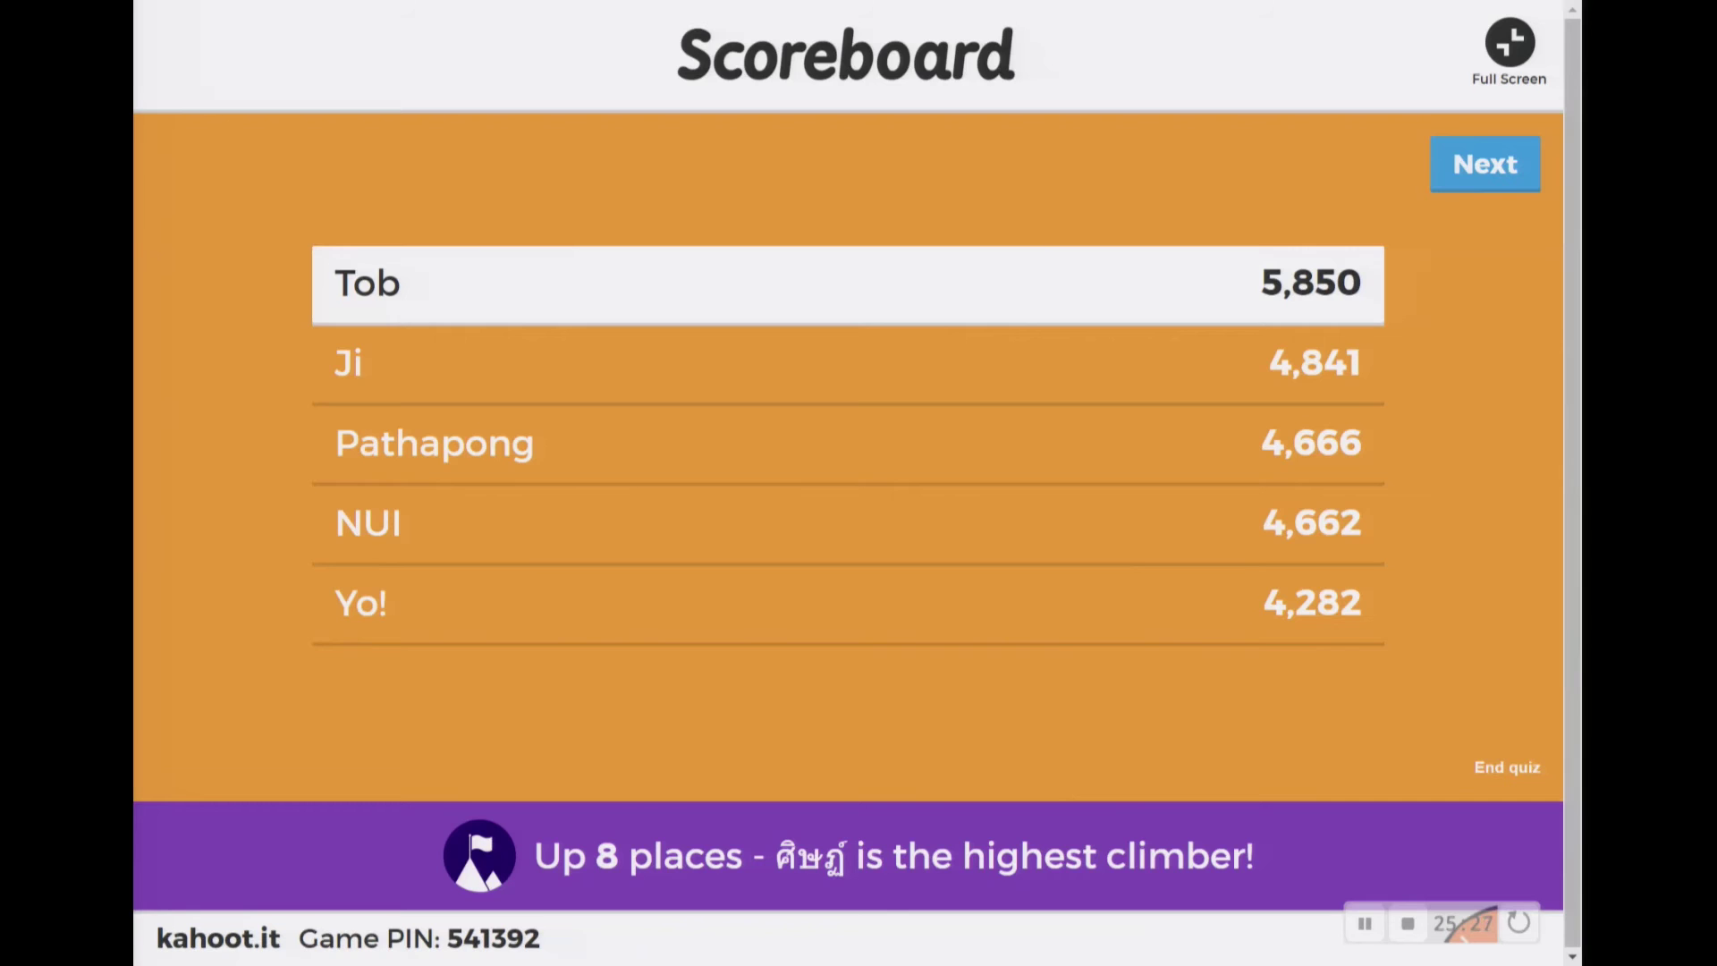
pyautogui.press('space')
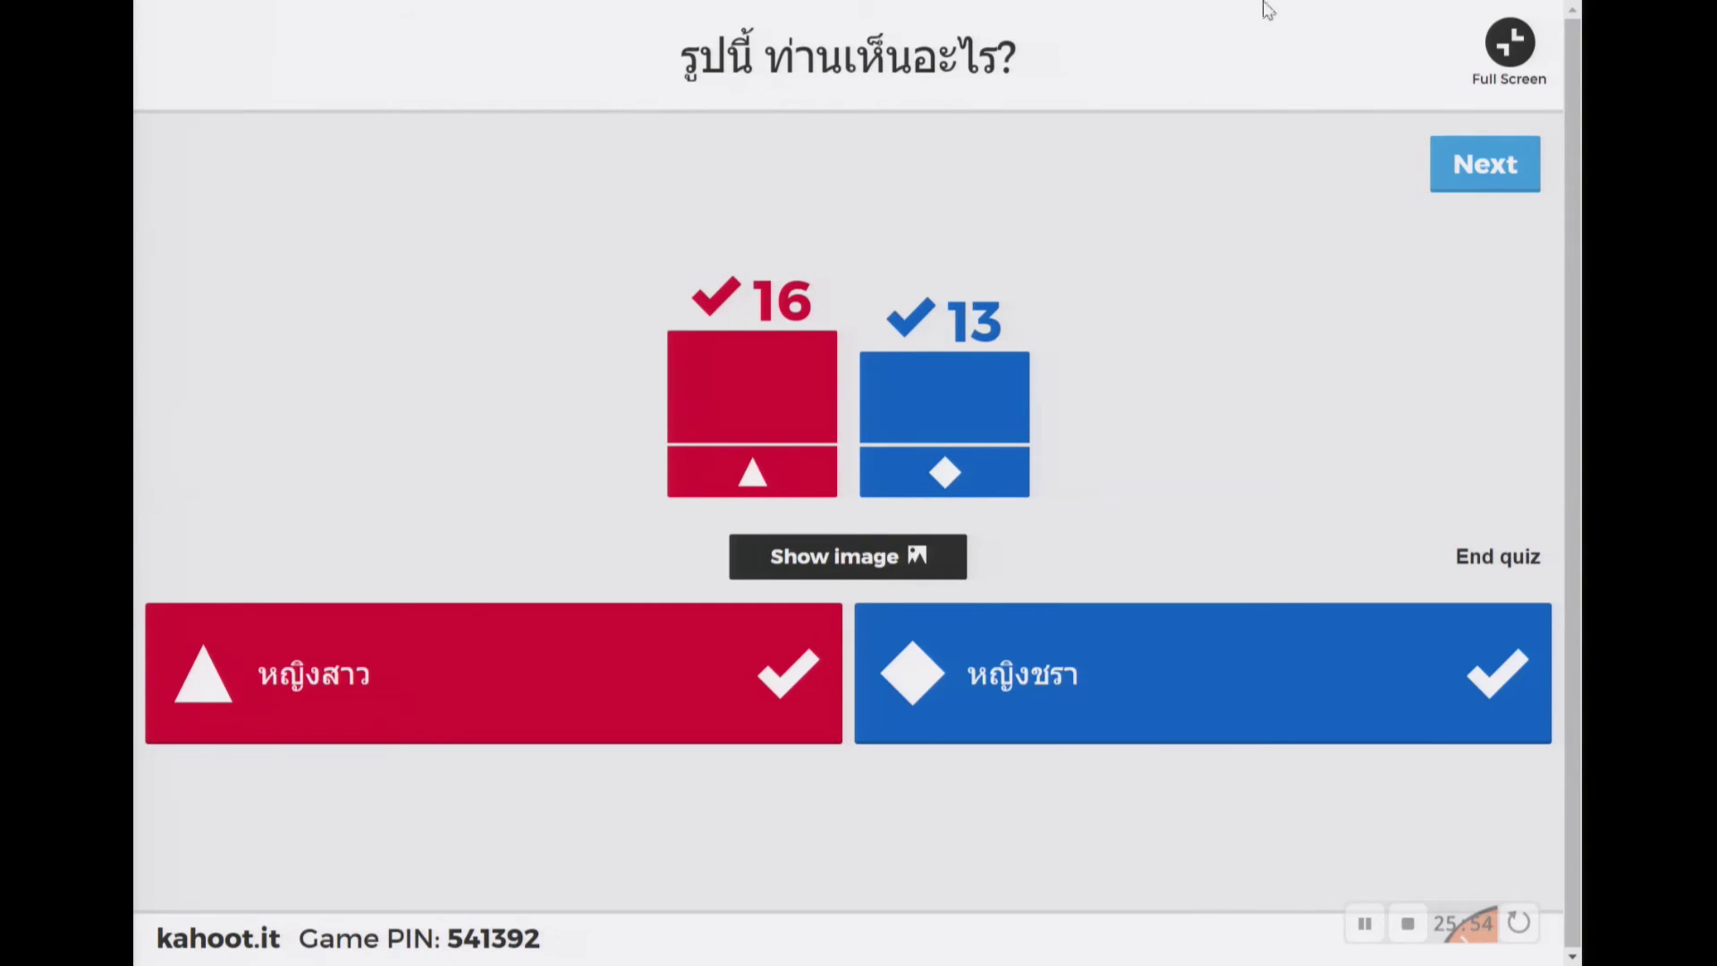
# Step: View and close the woman illusion question's enlarged image, and advance the game through the hospital question to the animal question
pyautogui.click(872, 565)
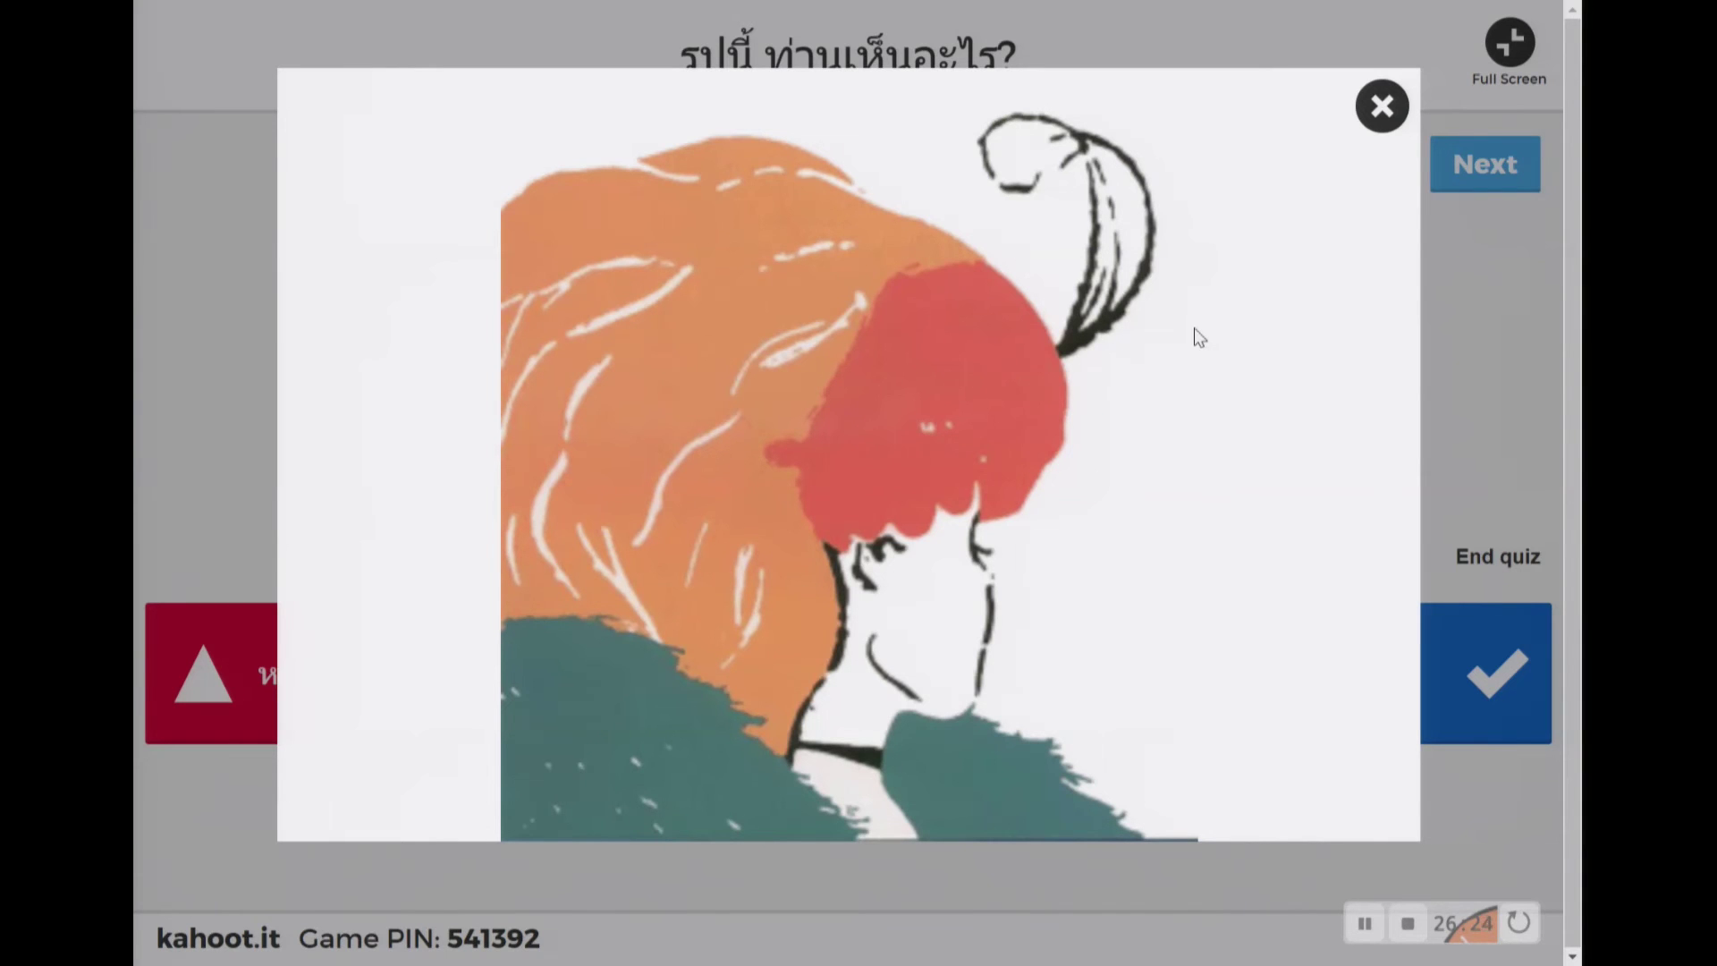
pyautogui.click(1381, 108)
pyautogui.click(1484, 175)
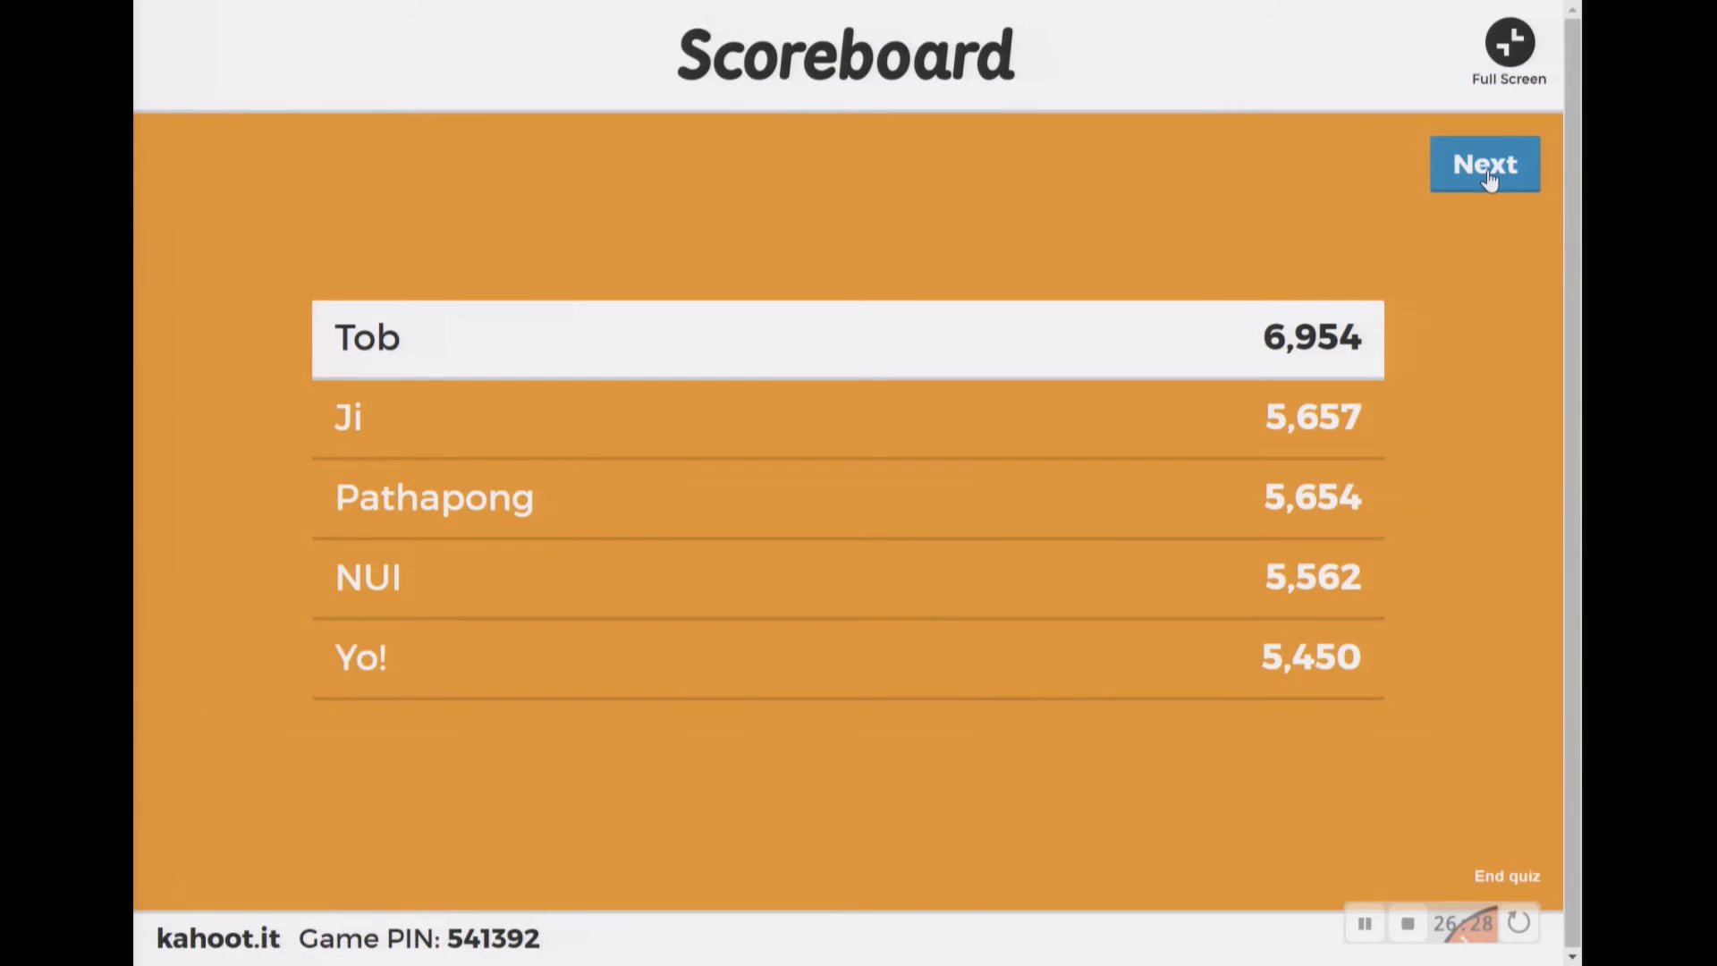
pyautogui.click(1486, 177)
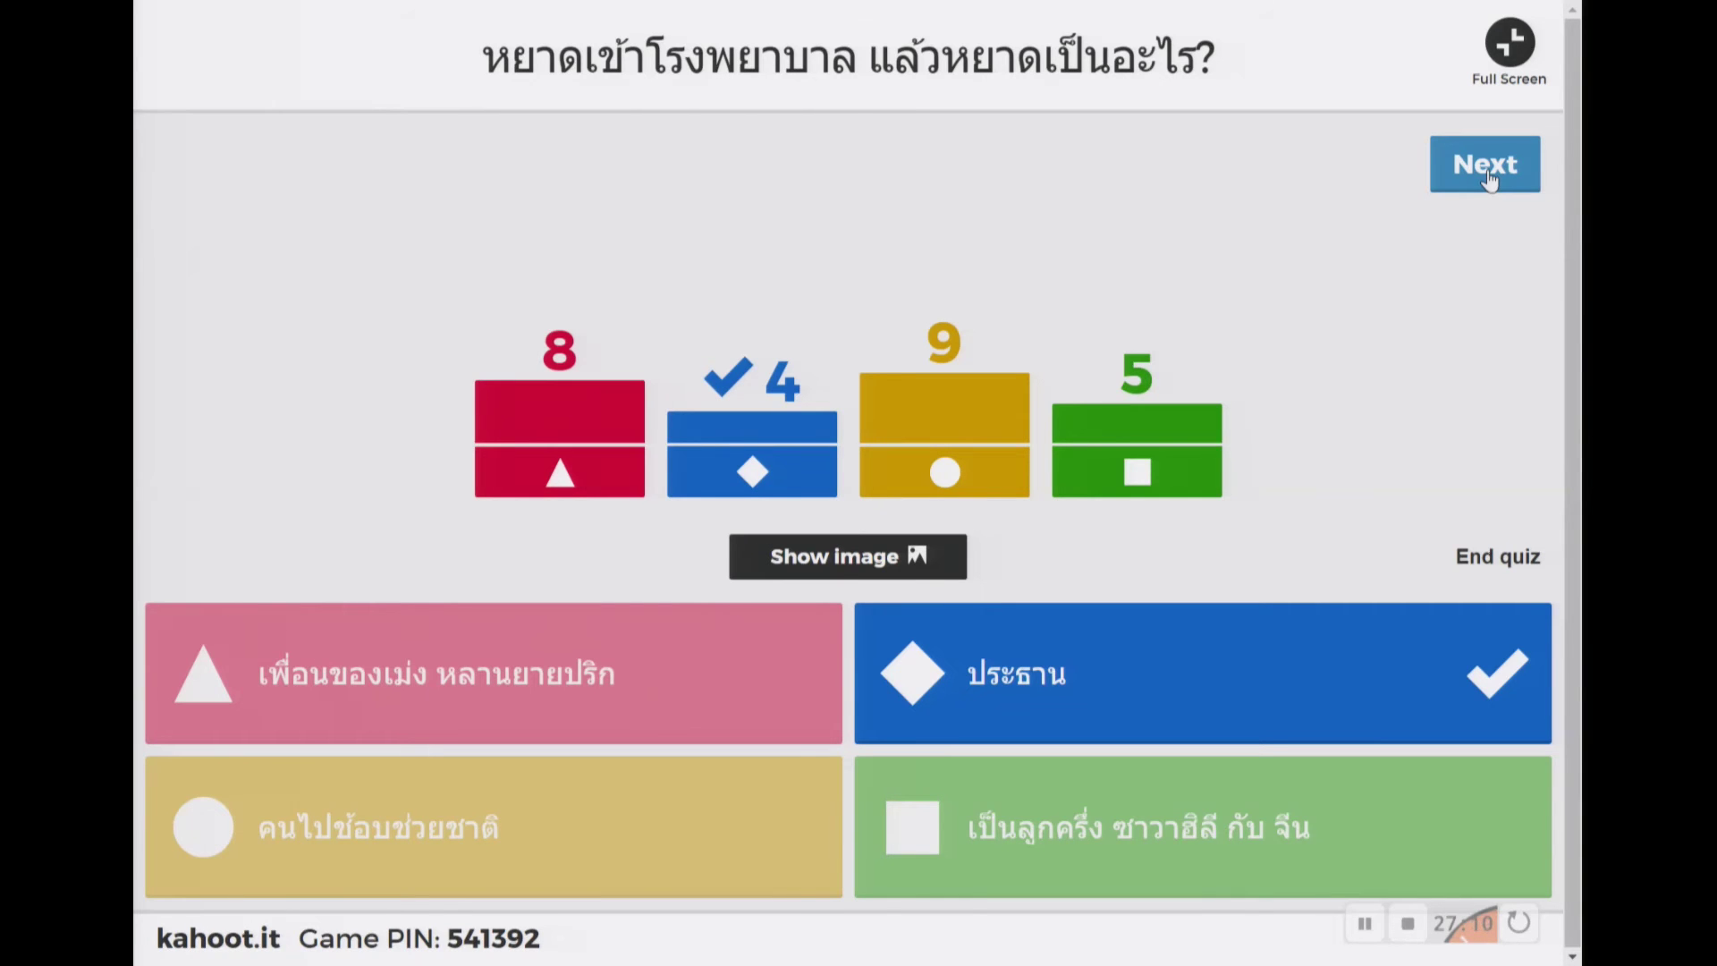
pyautogui.click(1487, 170)
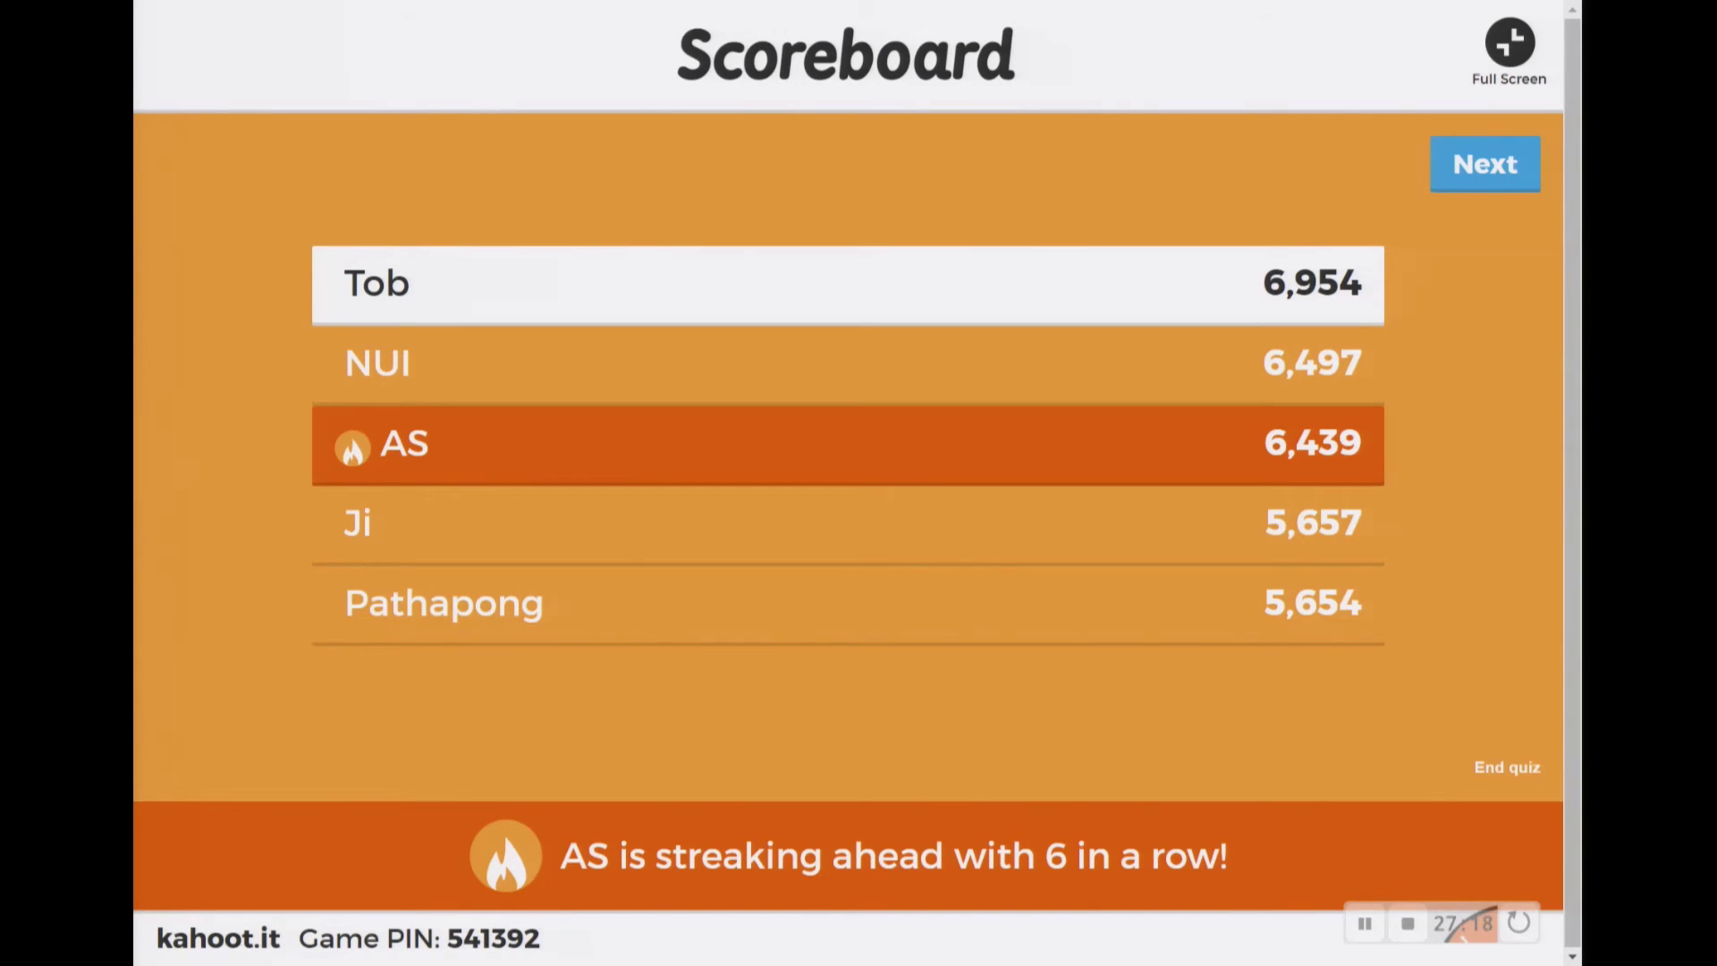
pyautogui.press('space')
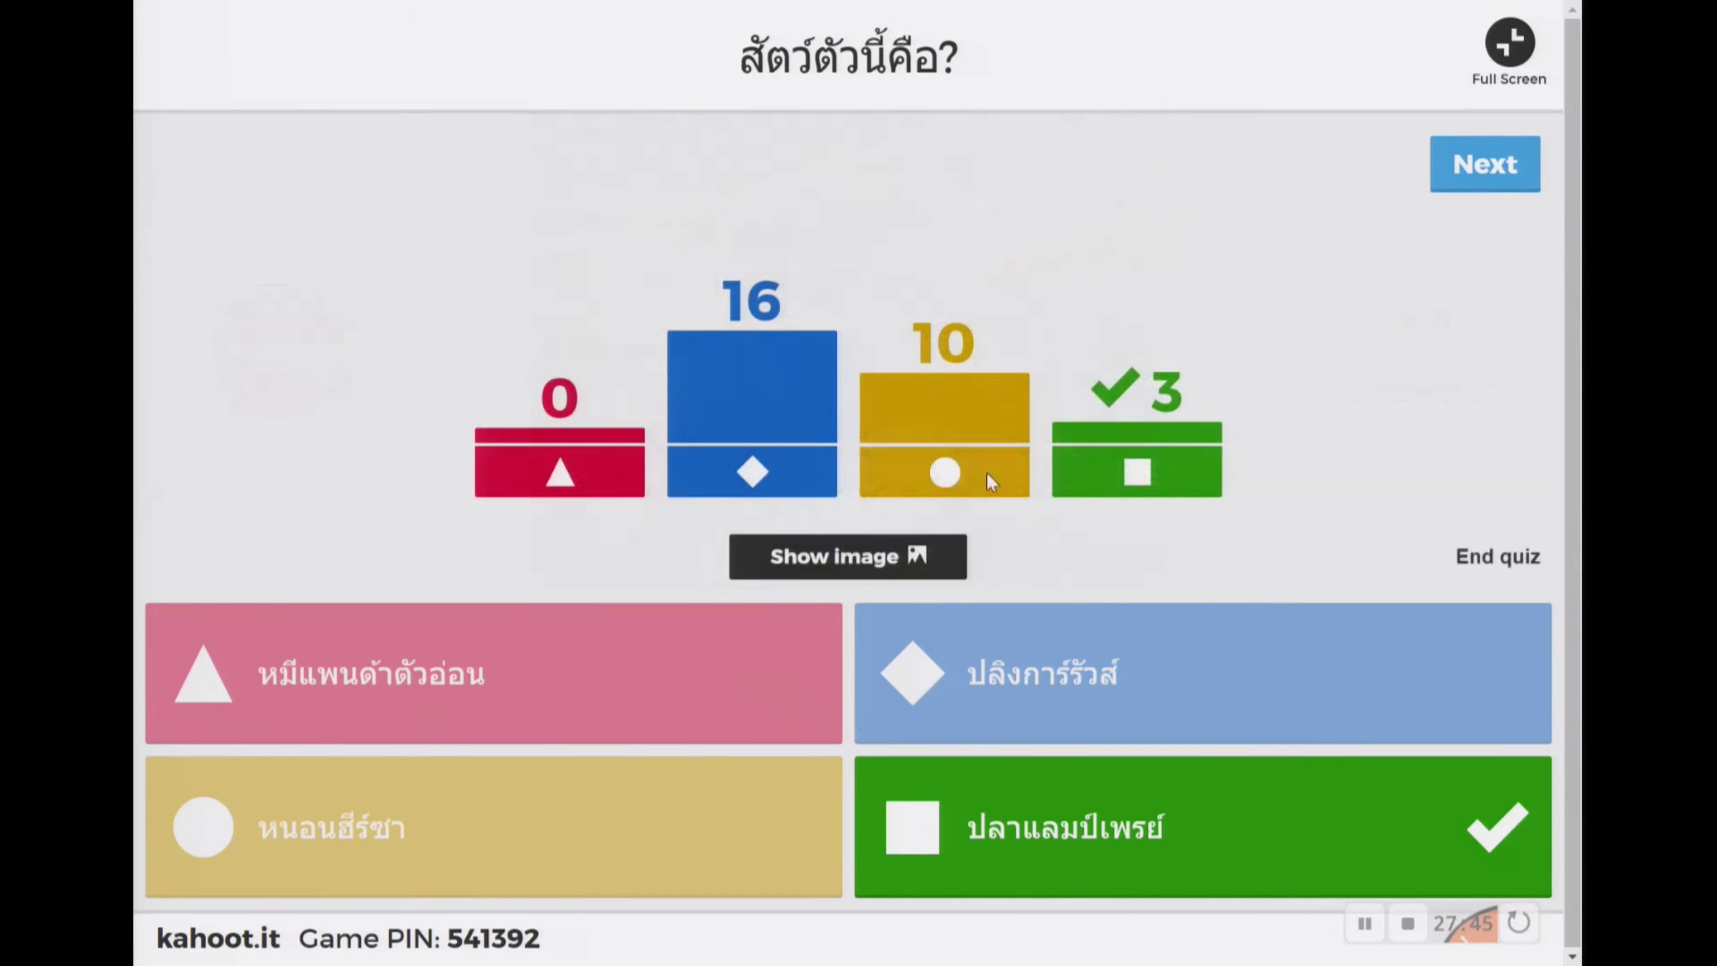
# Step: View and close the animal question's enlarged image, and advance the game through the last question to the podium
pyautogui.click(917, 558)
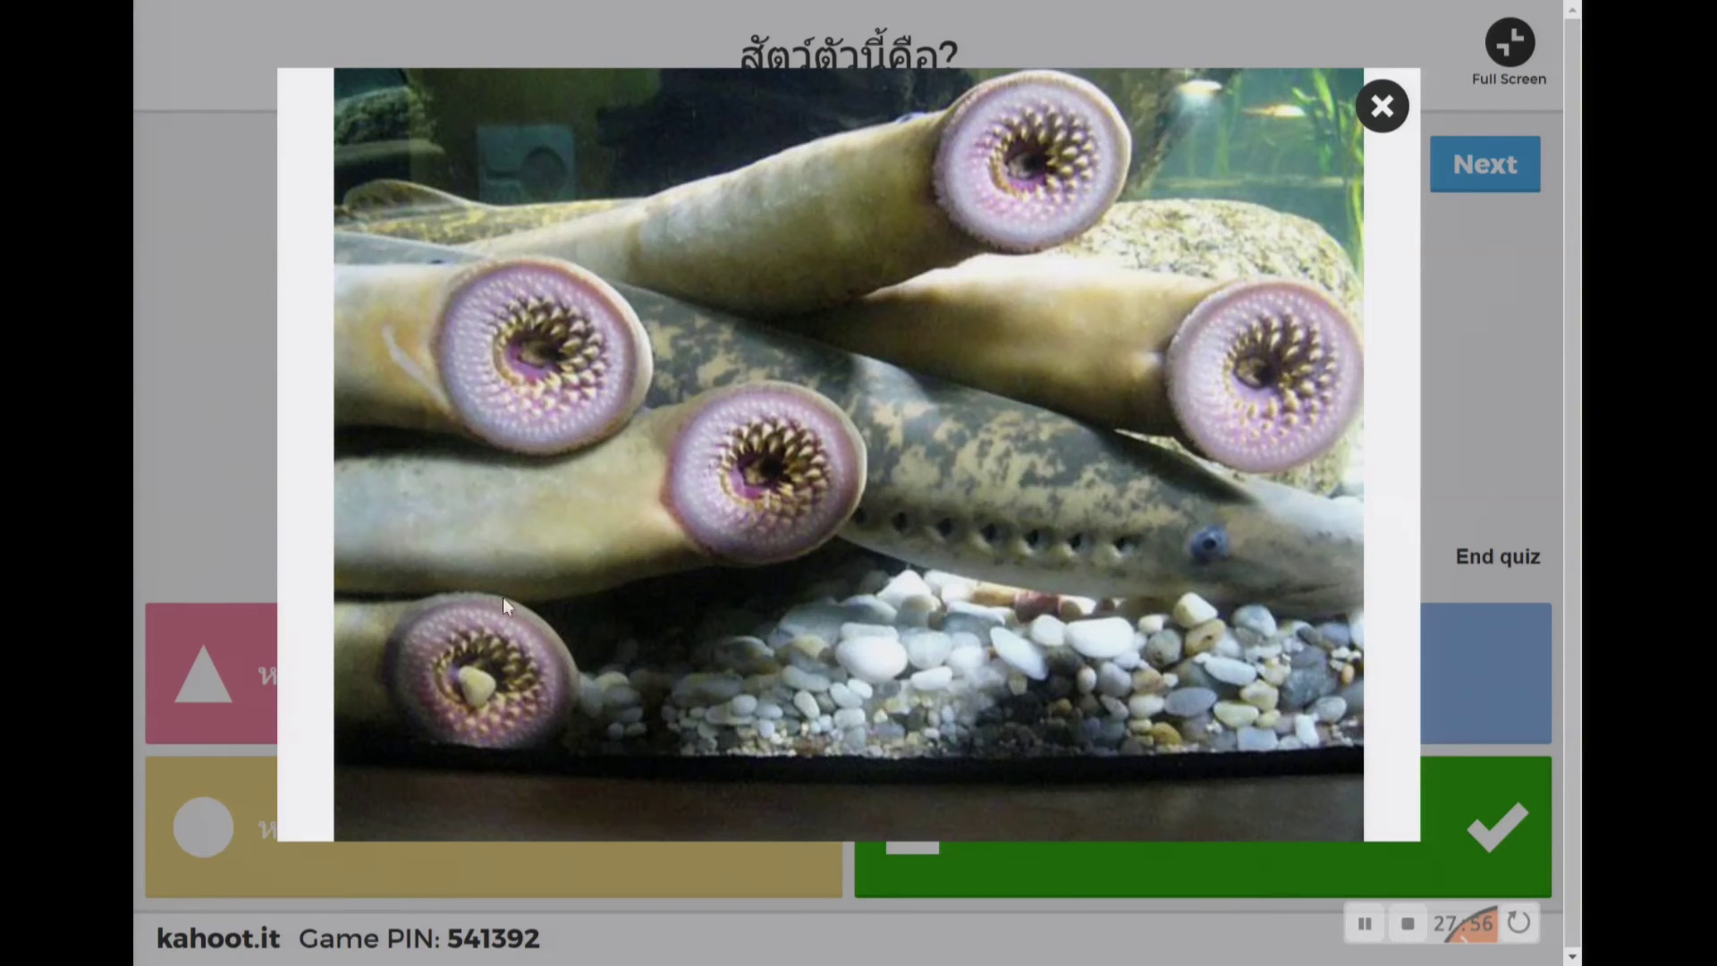
pyautogui.click(260, 406)
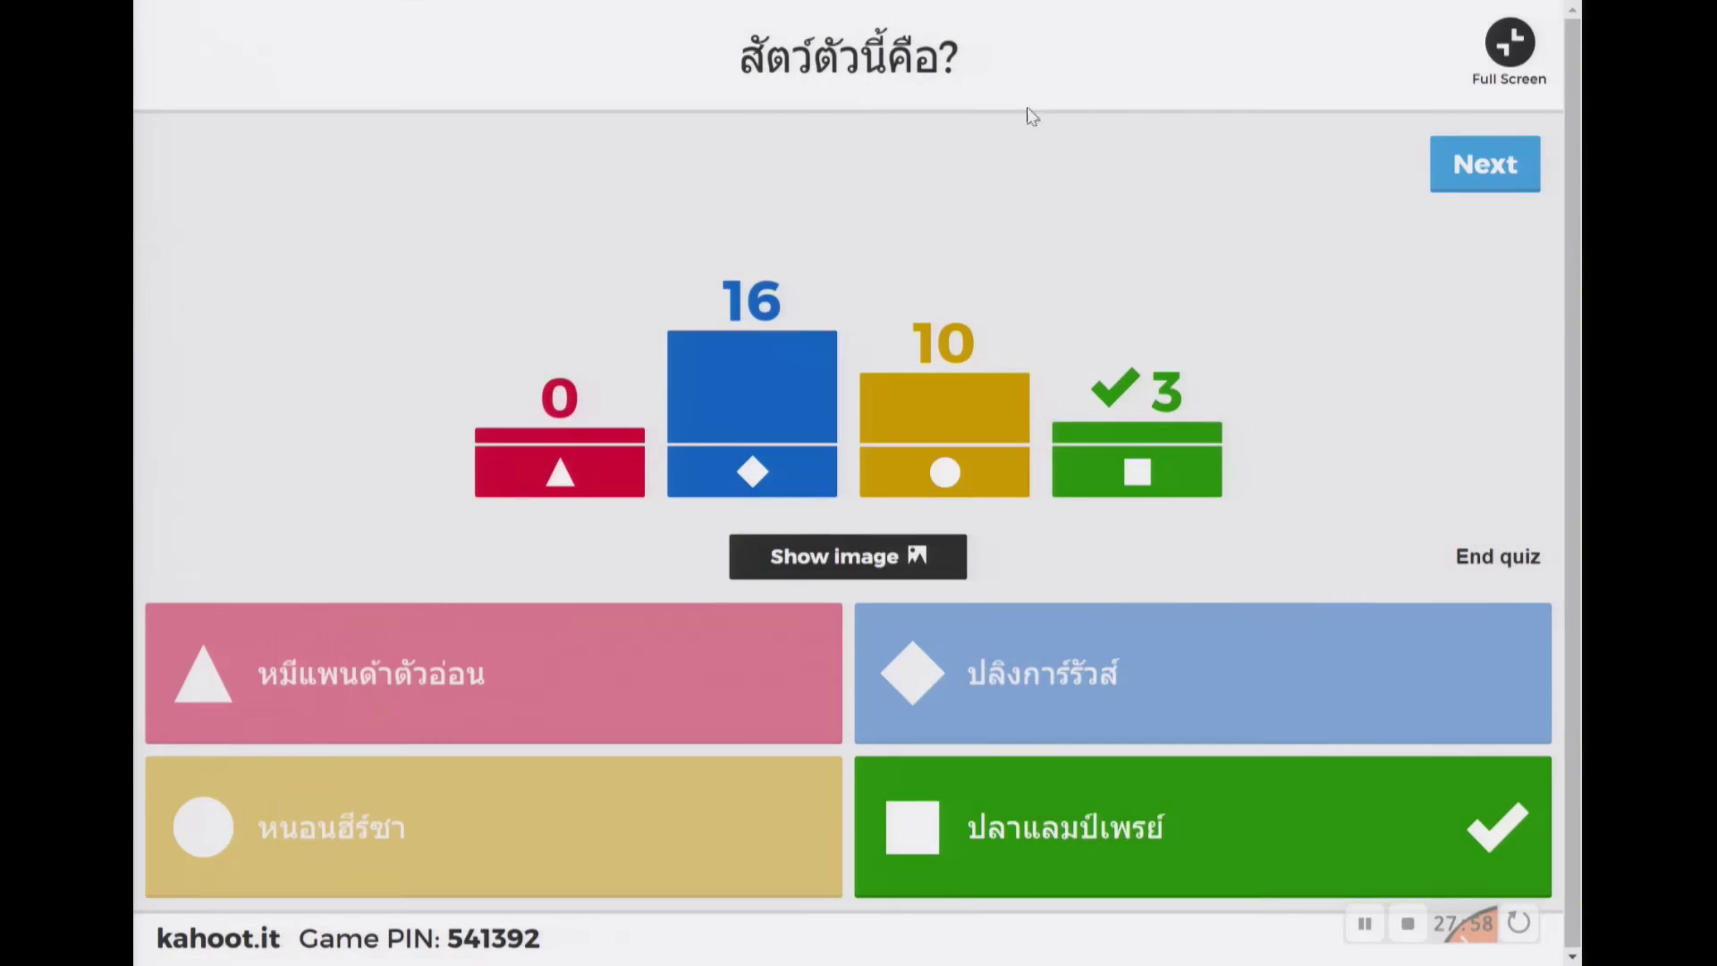
pyautogui.click(1449, 164)
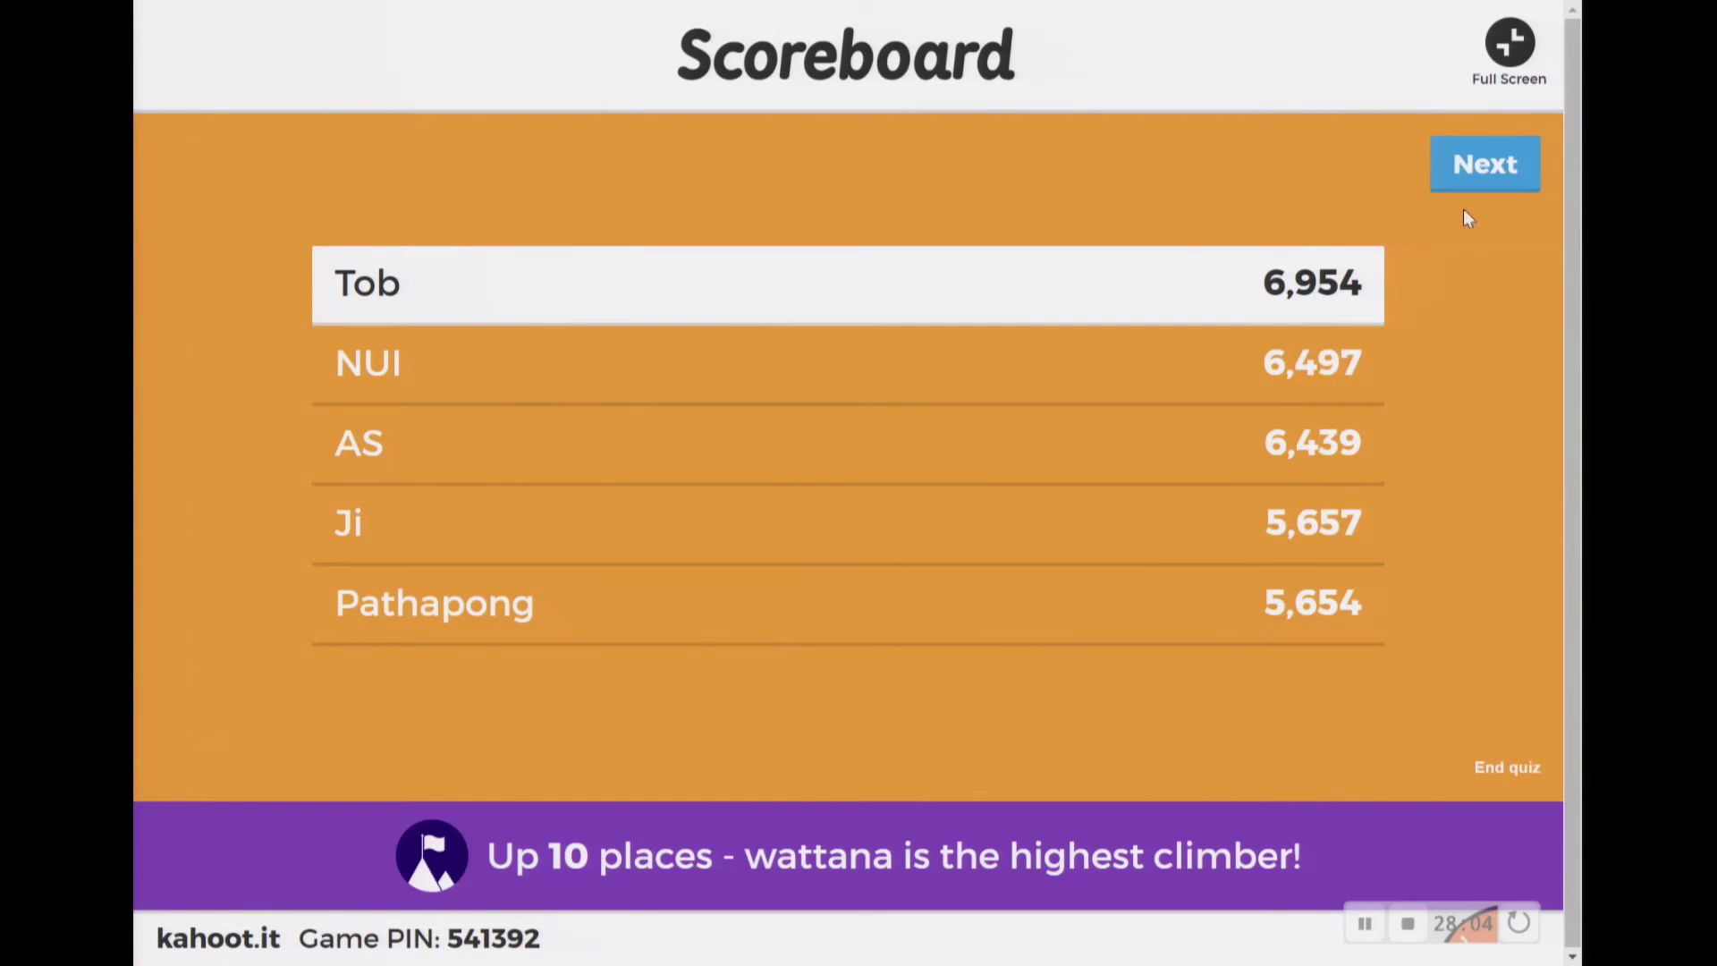
pyautogui.click(1482, 172)
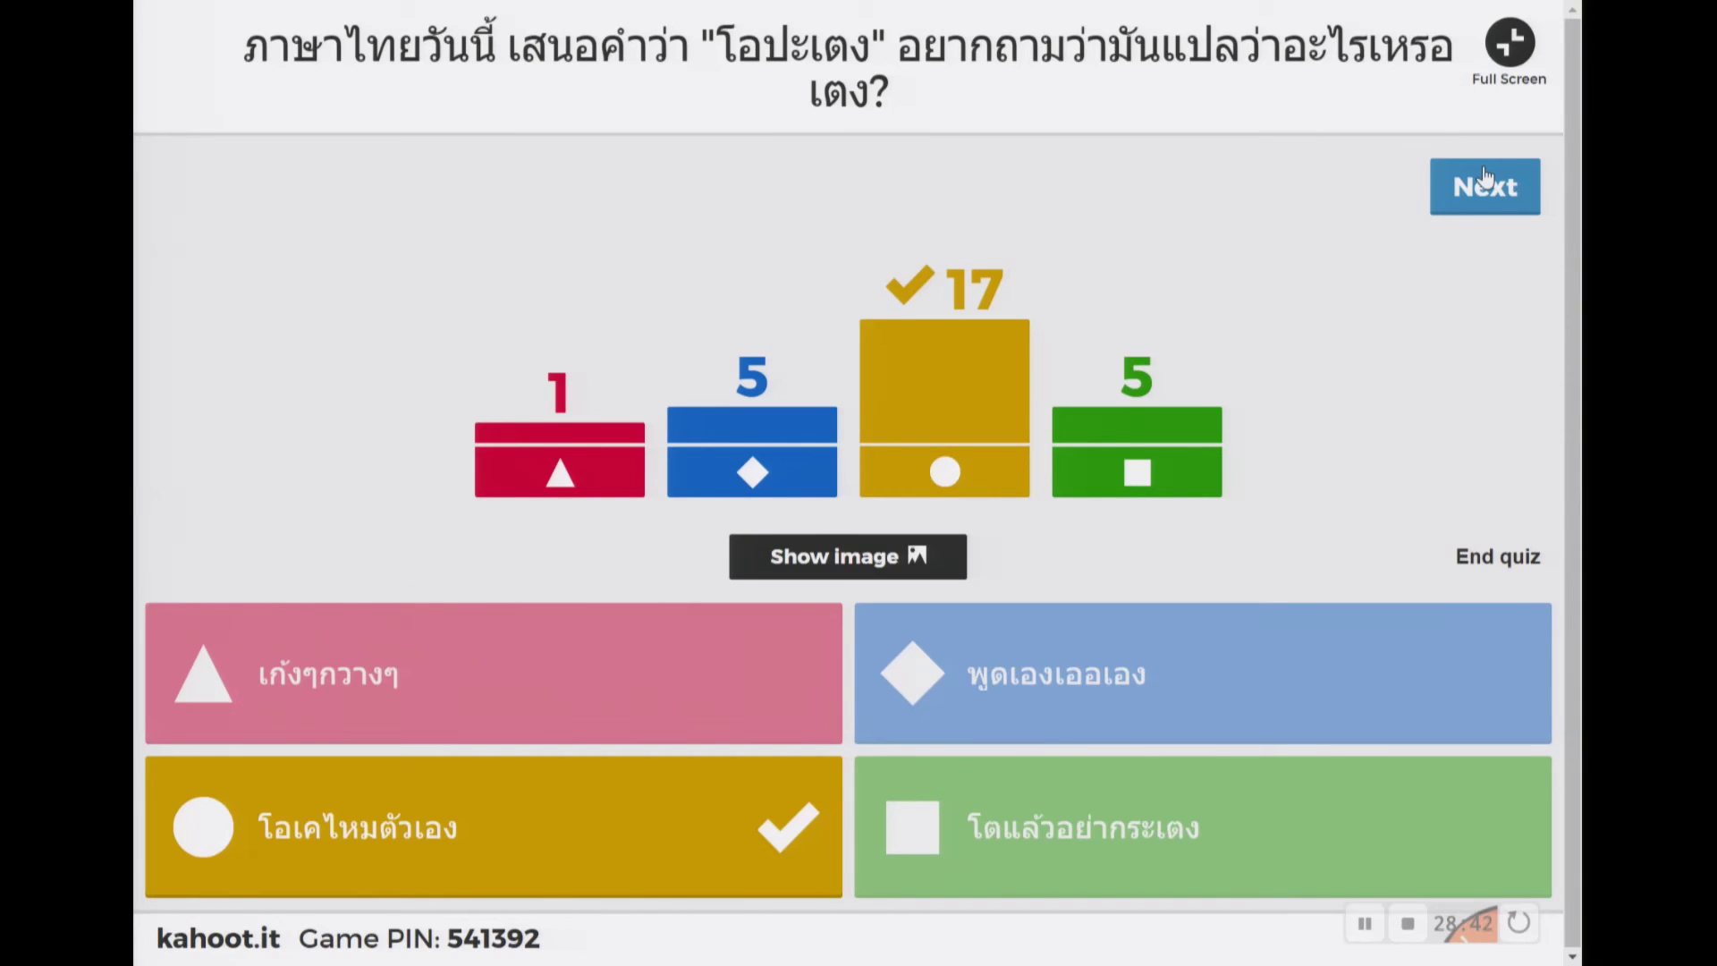
pyautogui.click(1485, 178)
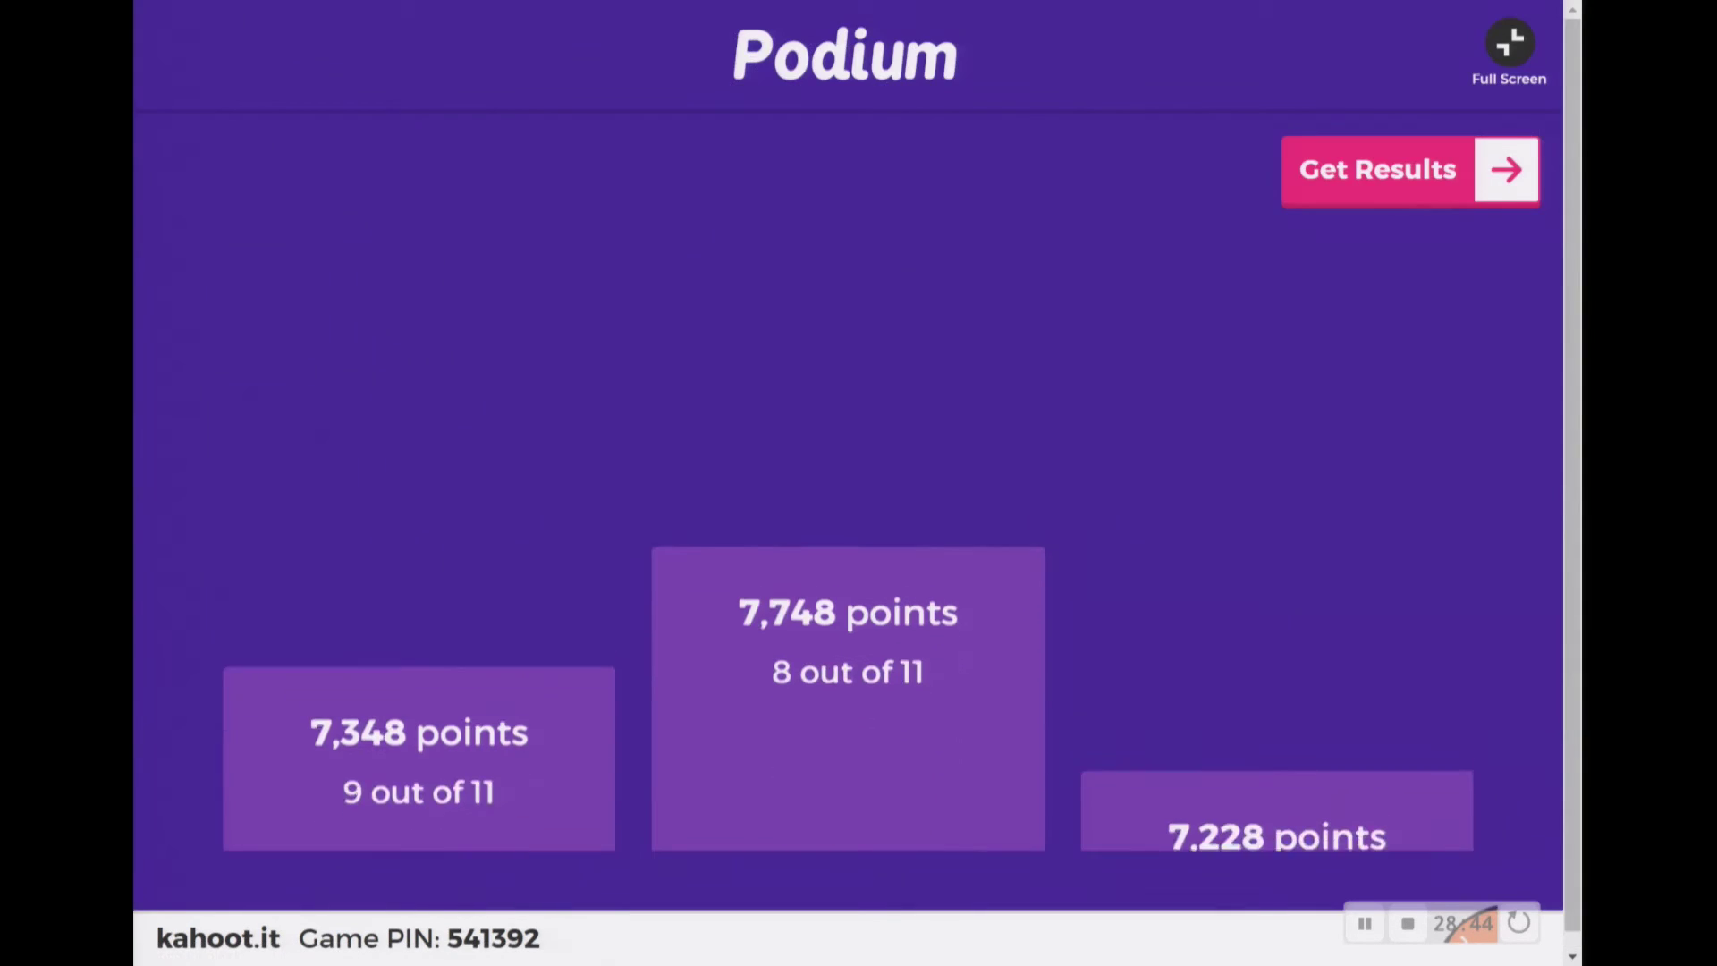
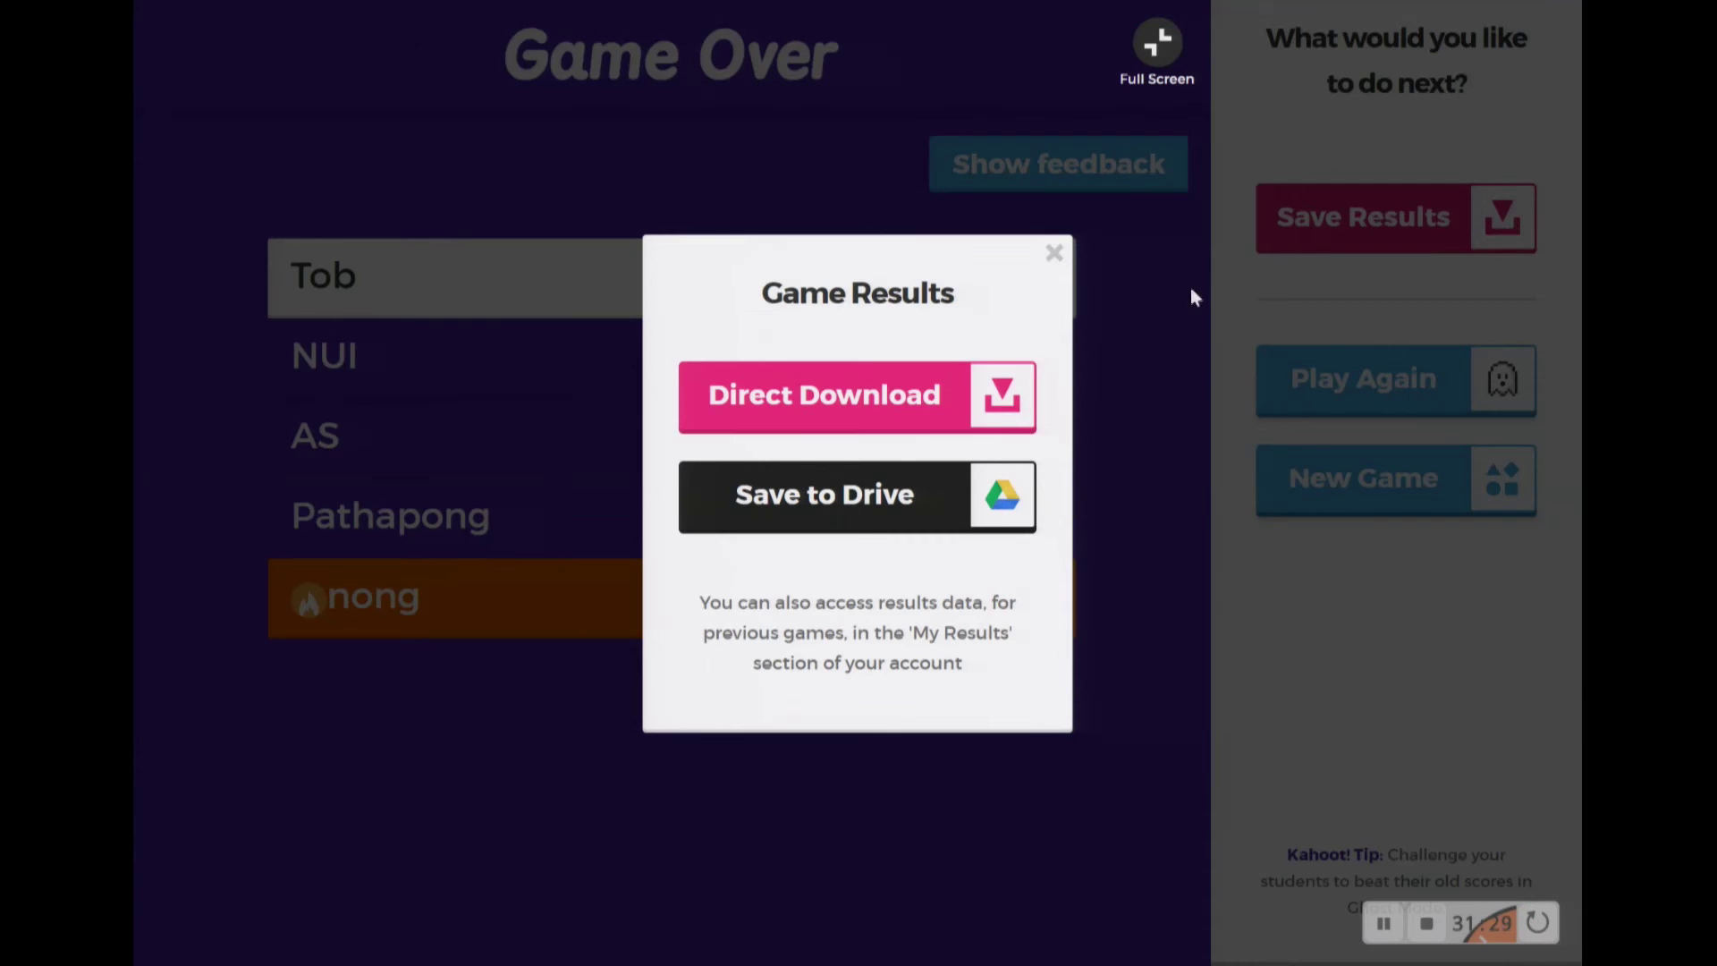
# Step: Download the game results directly to the computer and open the downloaded results spreadsheet
pyautogui.click(1018, 402)
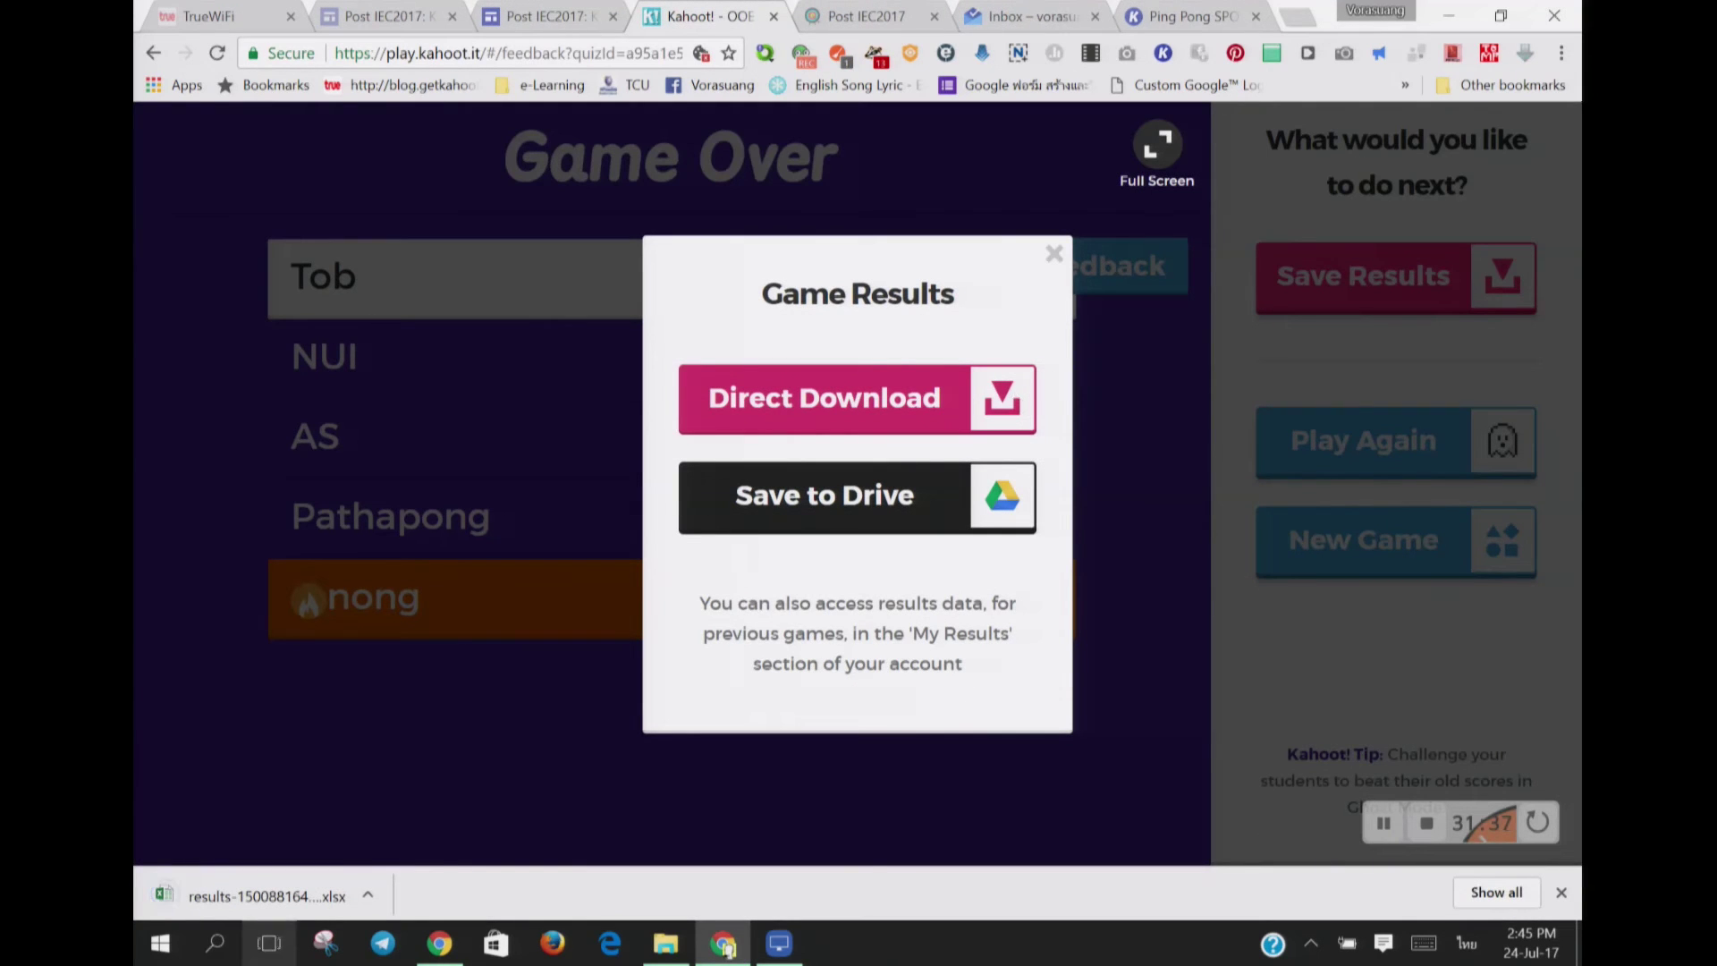
pyautogui.click(262, 883)
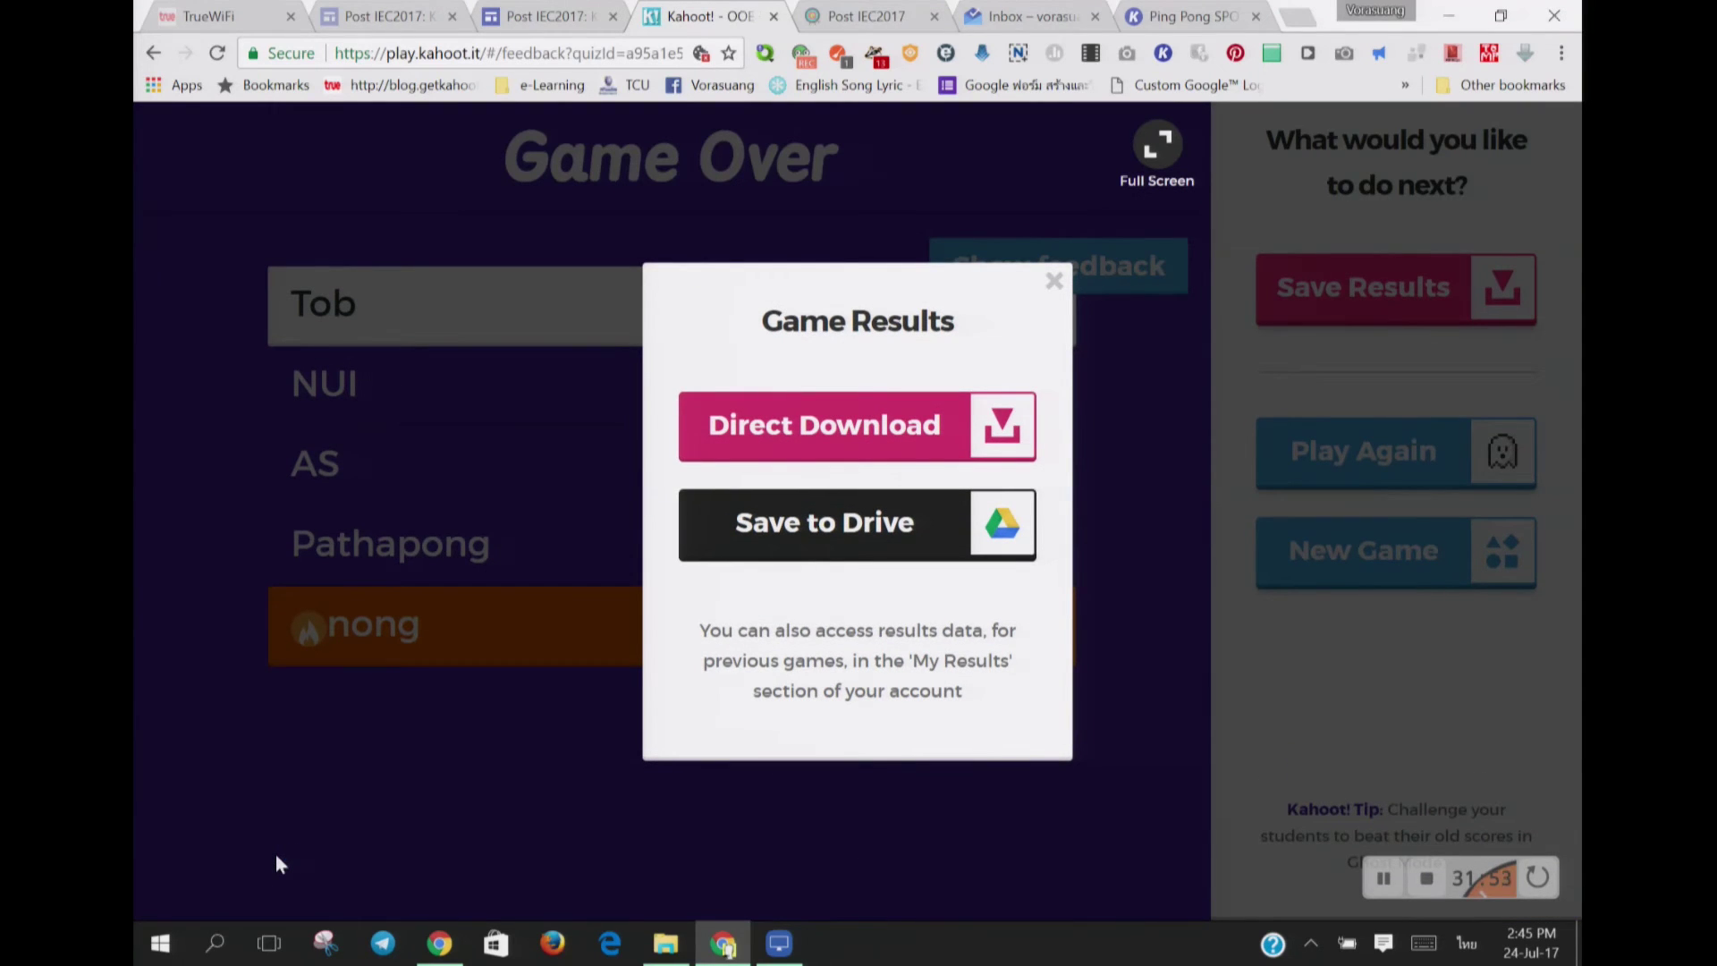
pyautogui.moveTo(787, 954)
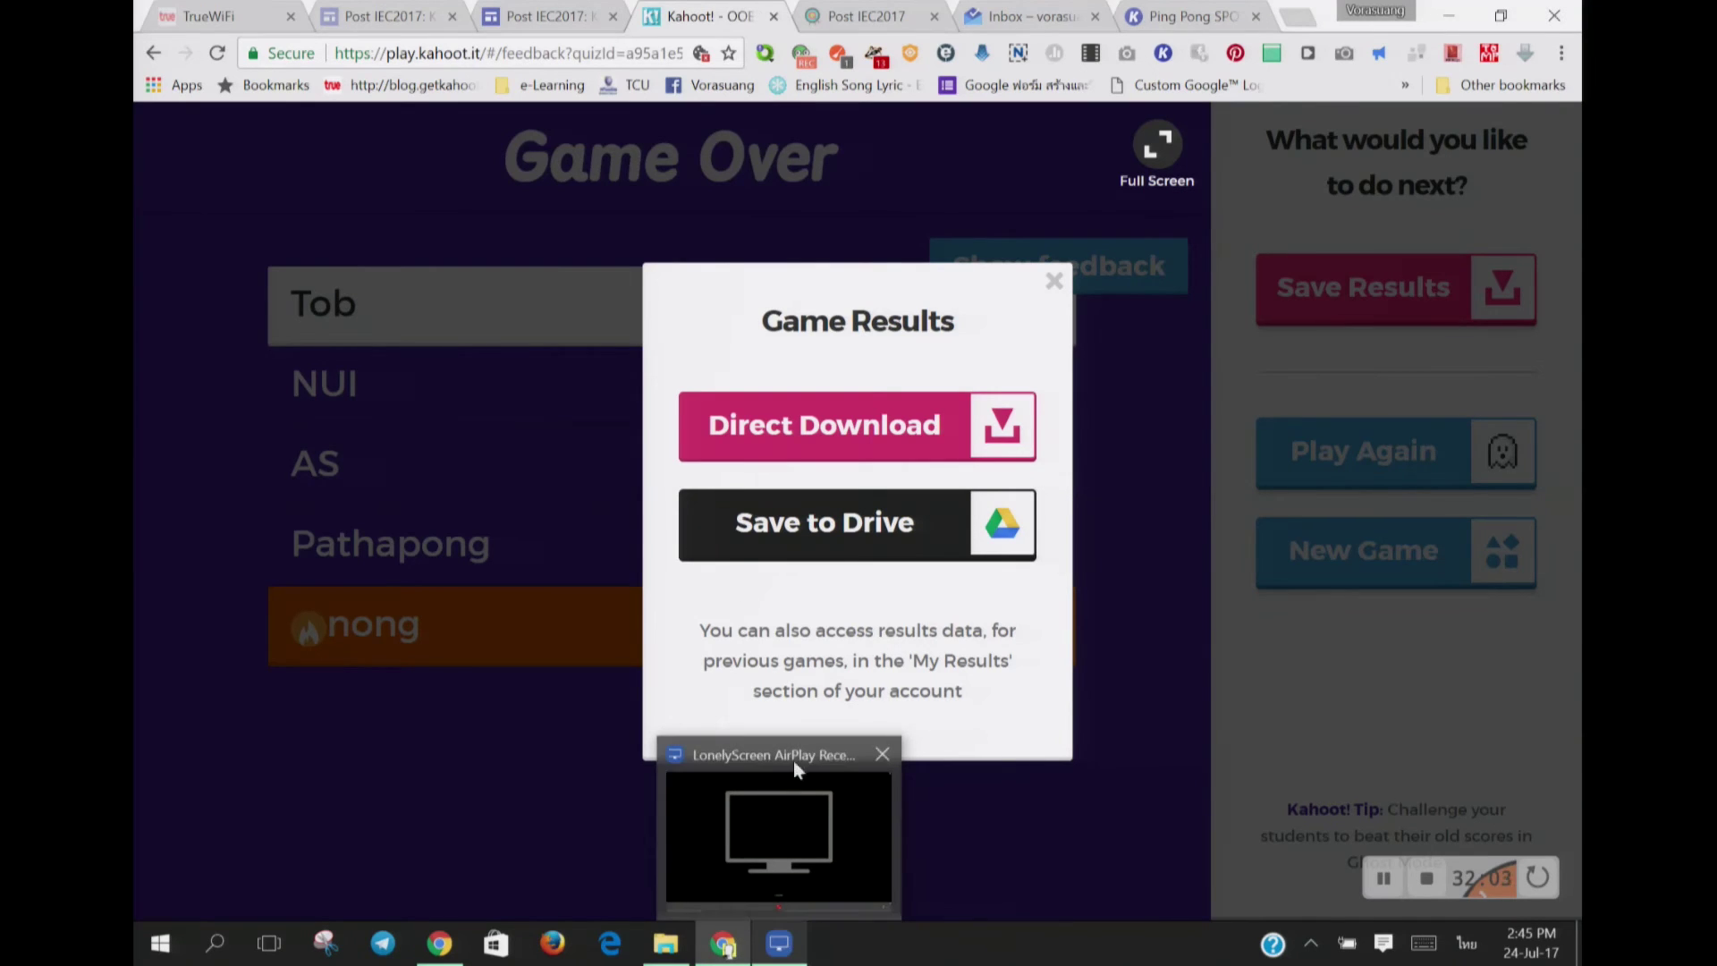
# Step: Close the Kami PDF and Inbox pages and bring up the browser's list of downloads
pyautogui.click(1188, 14)
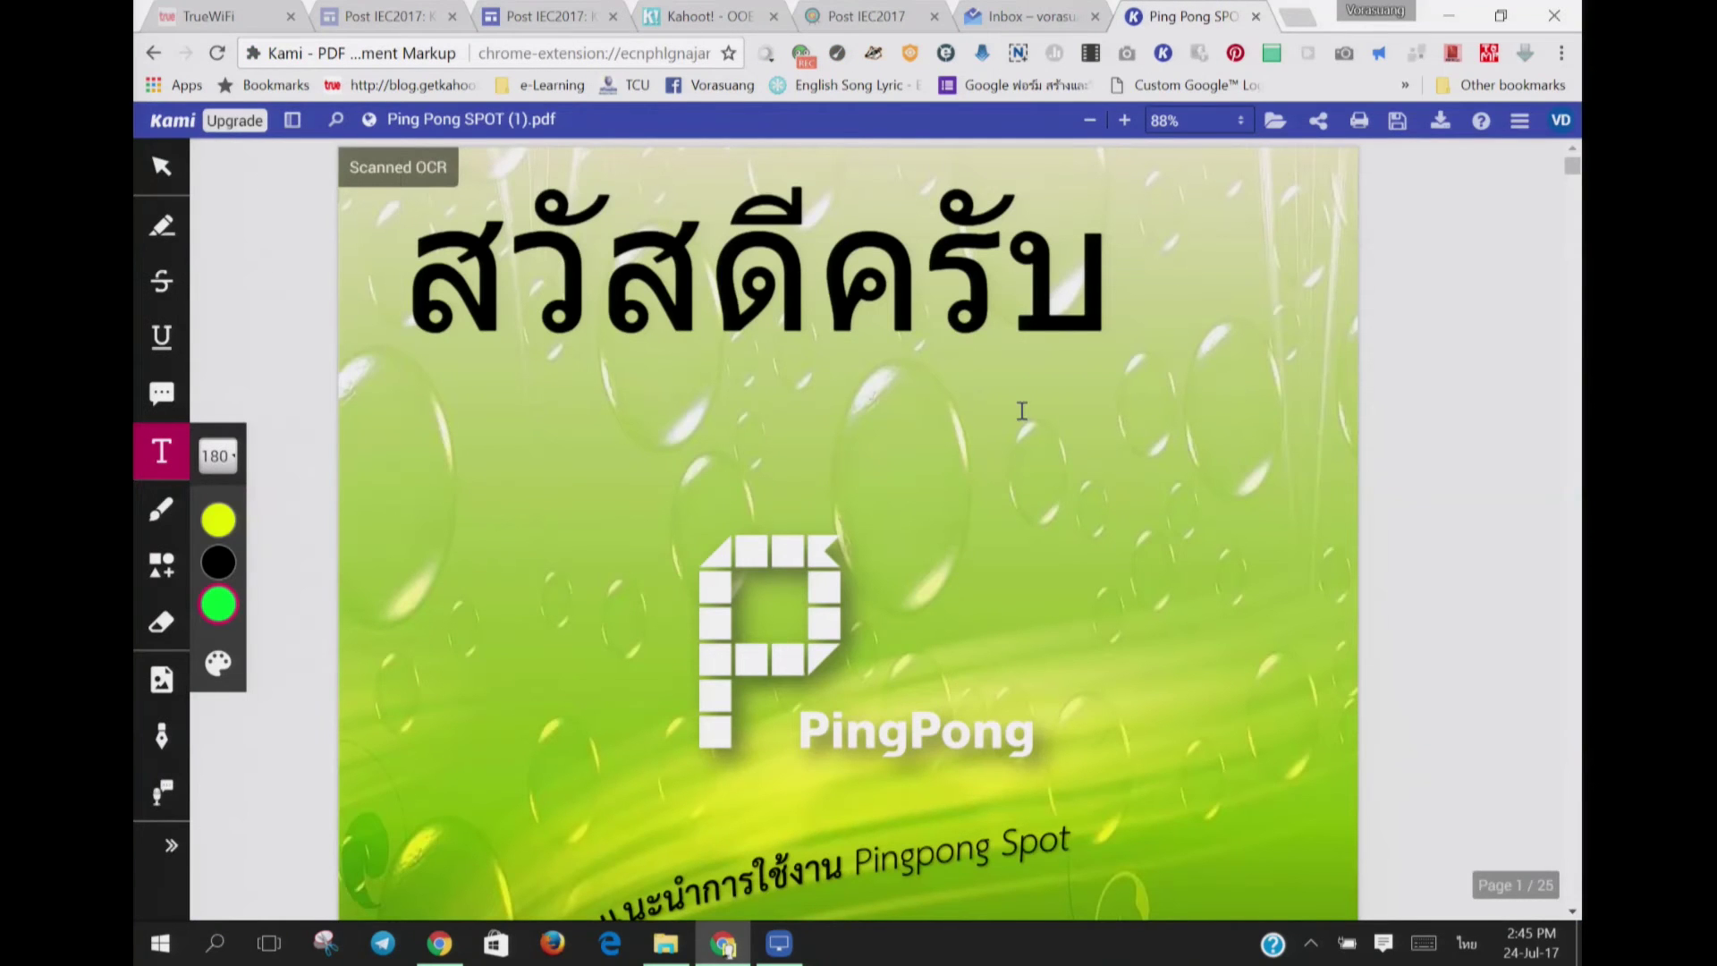
pyautogui.click(1256, 17)
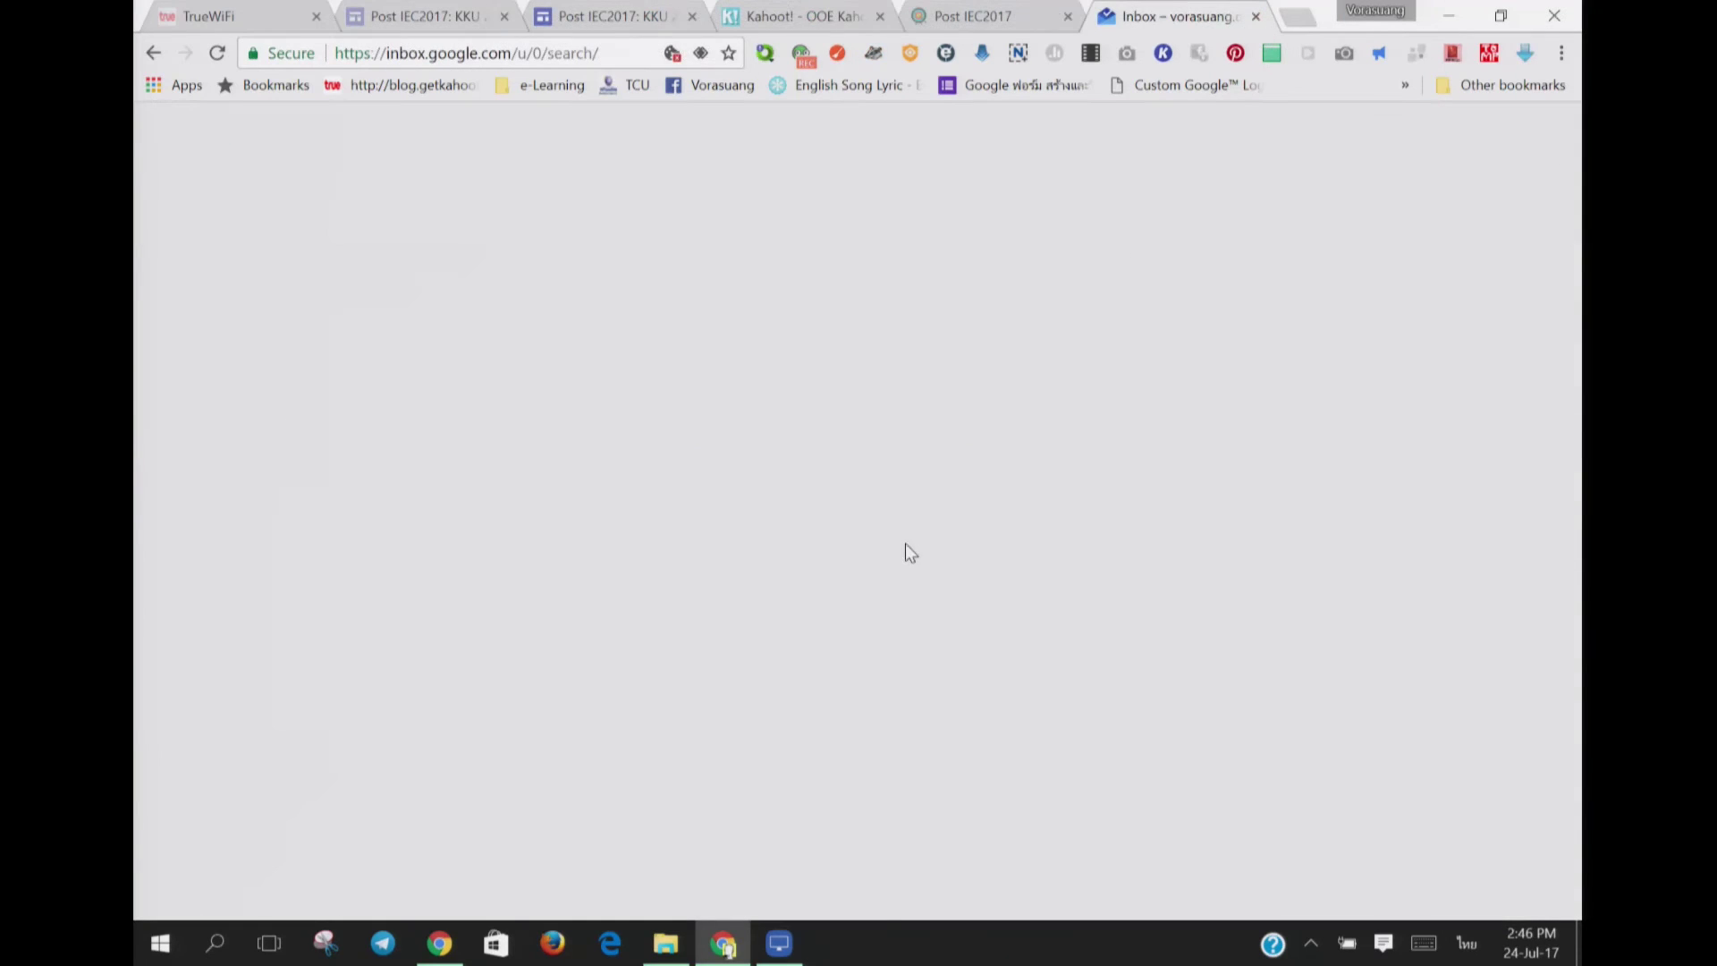
pyautogui.hotkey('ctrl', 'j')
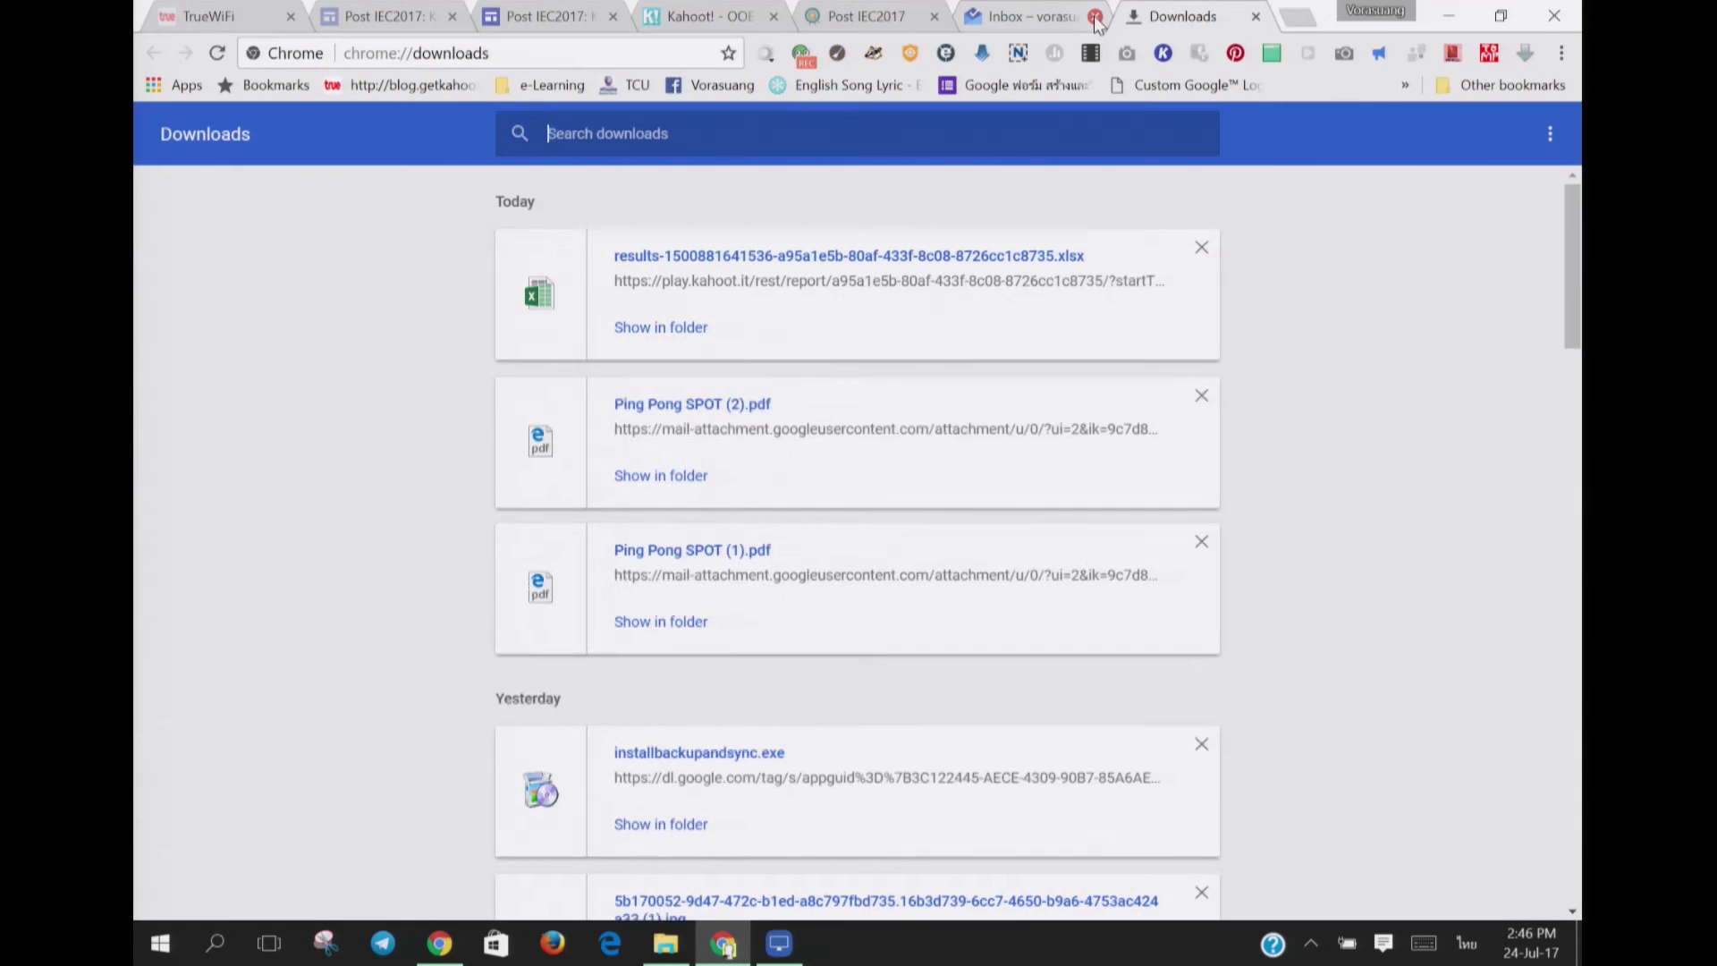
pyautogui.click(1096, 17)
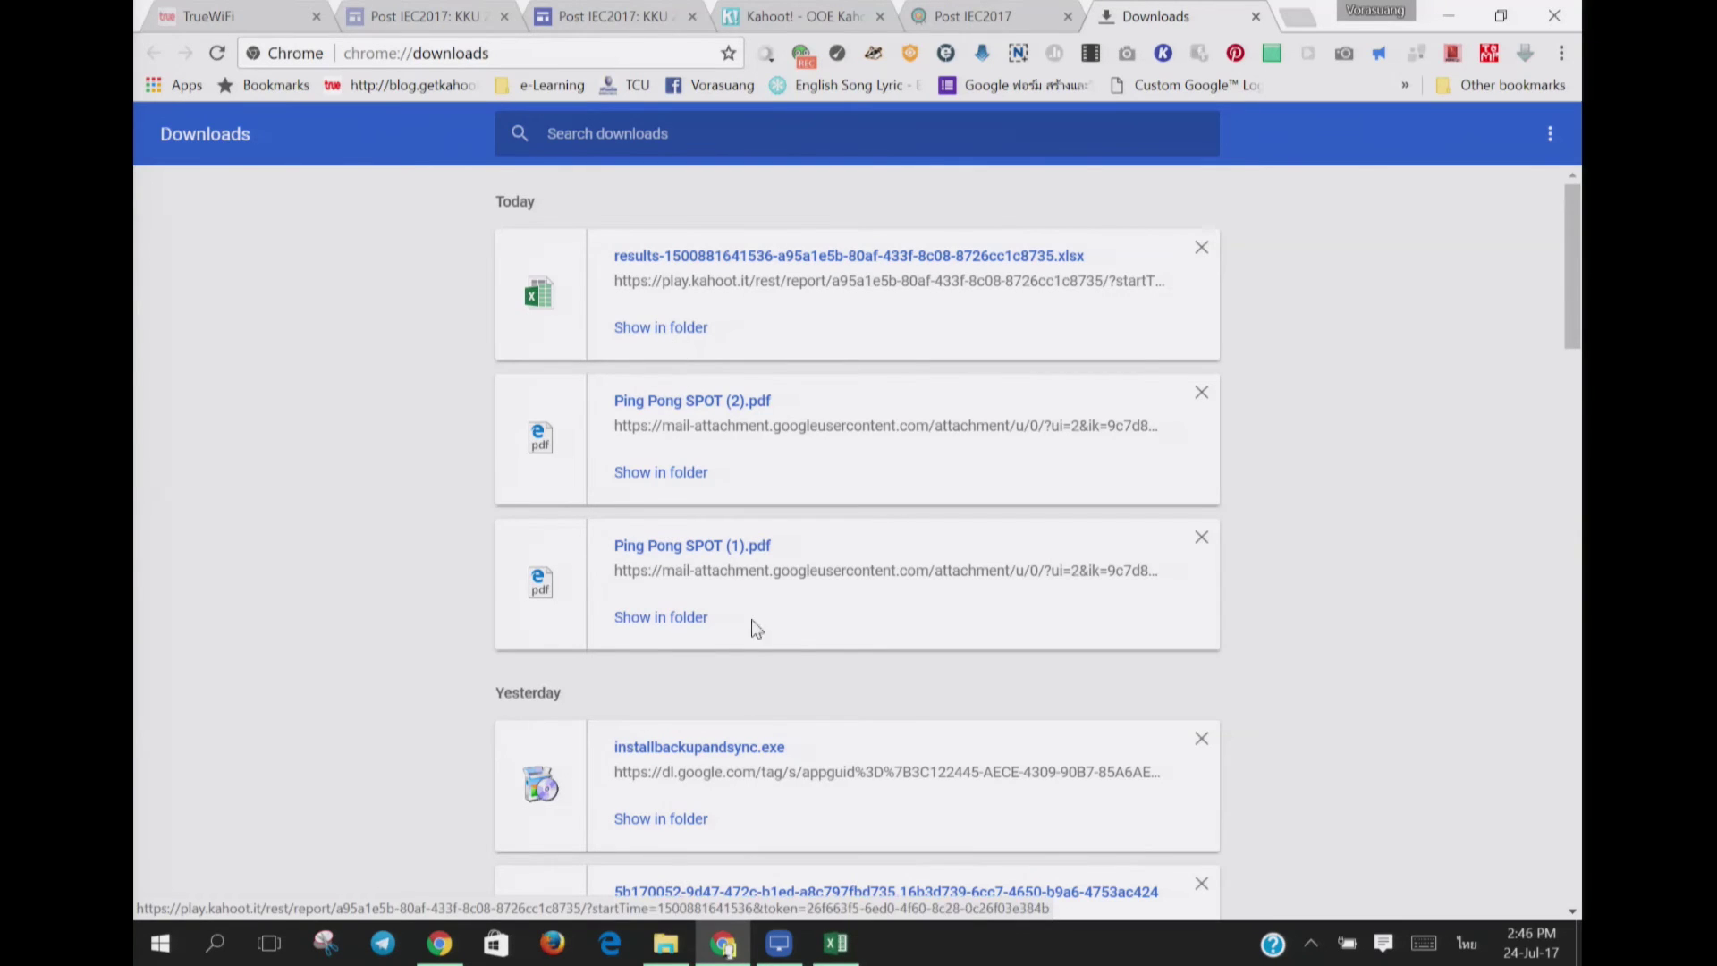
# Step: Switch to the Kahoot results workbook in Excel, maximised, and dismiss the Document Recovery list
pyautogui.click(836, 945)
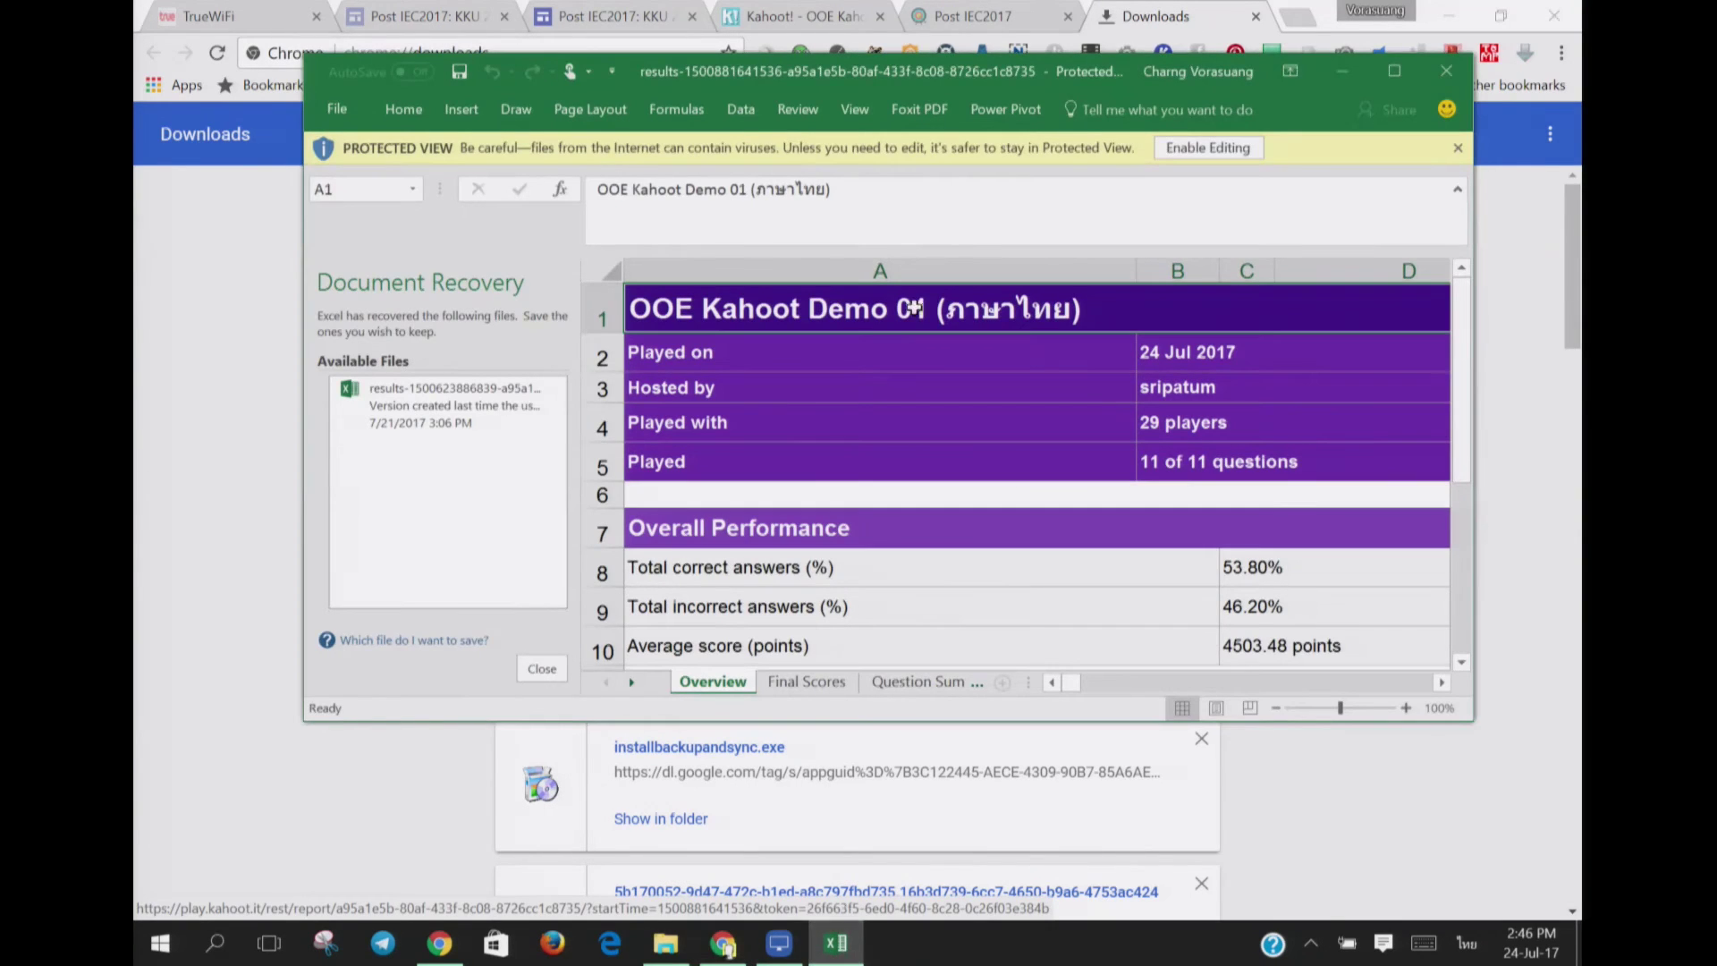
pyautogui.click(1395, 71)
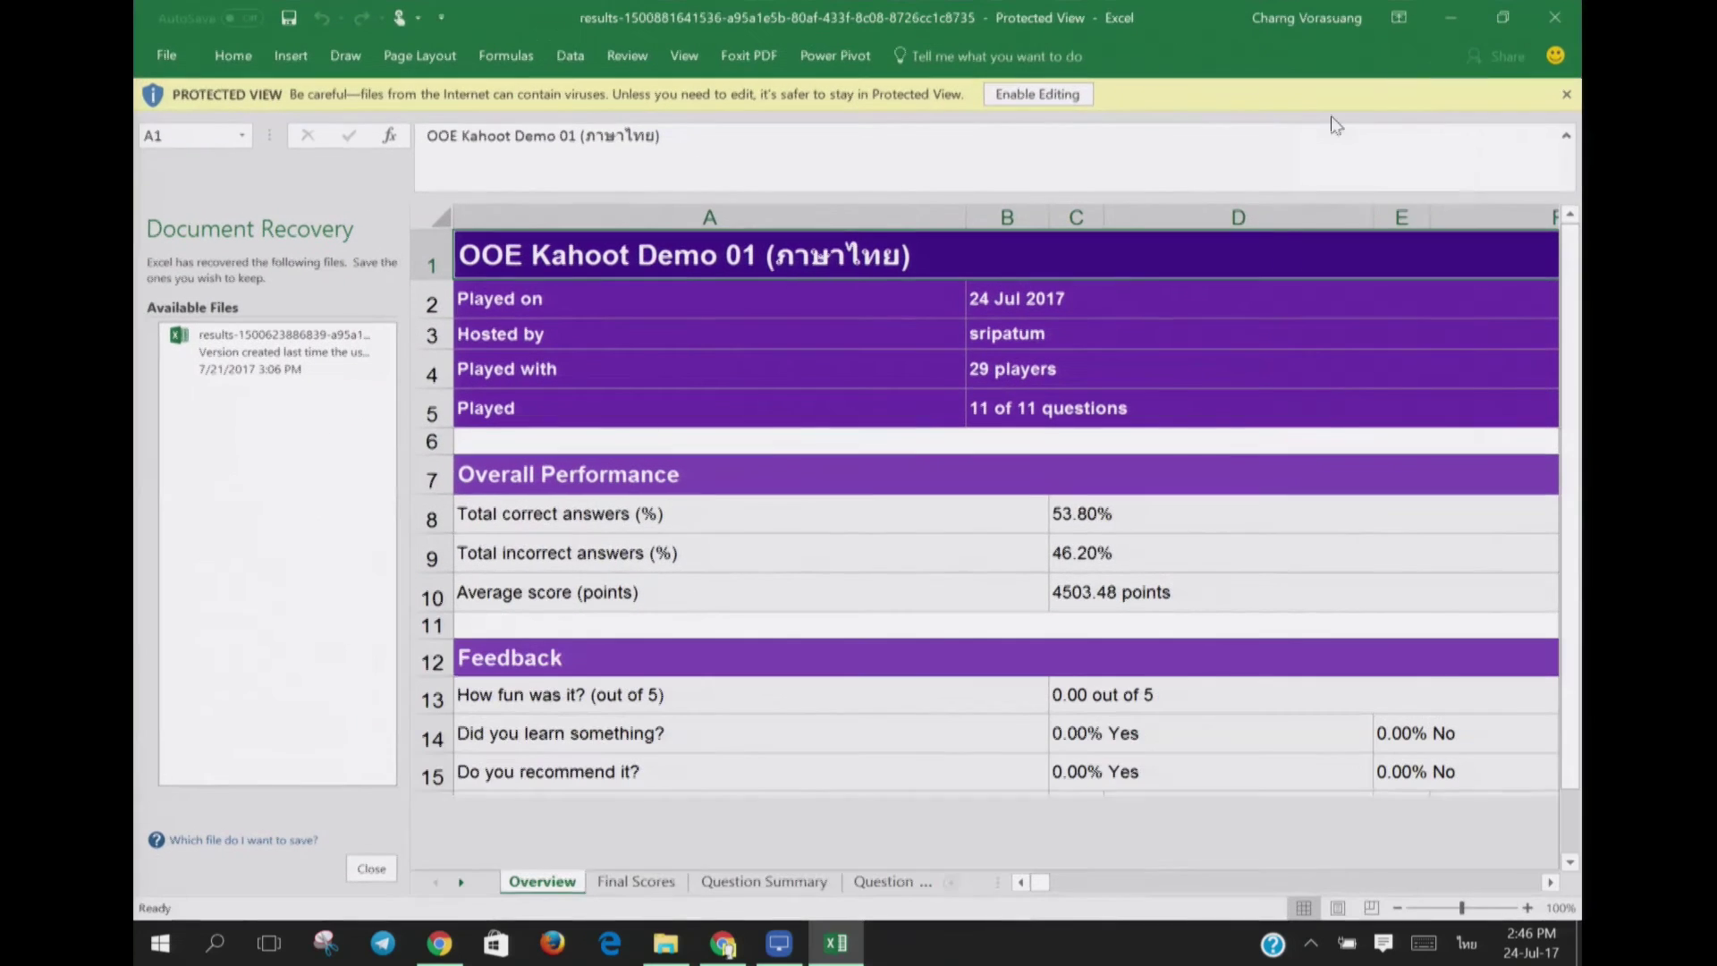
pyautogui.click(381, 858)
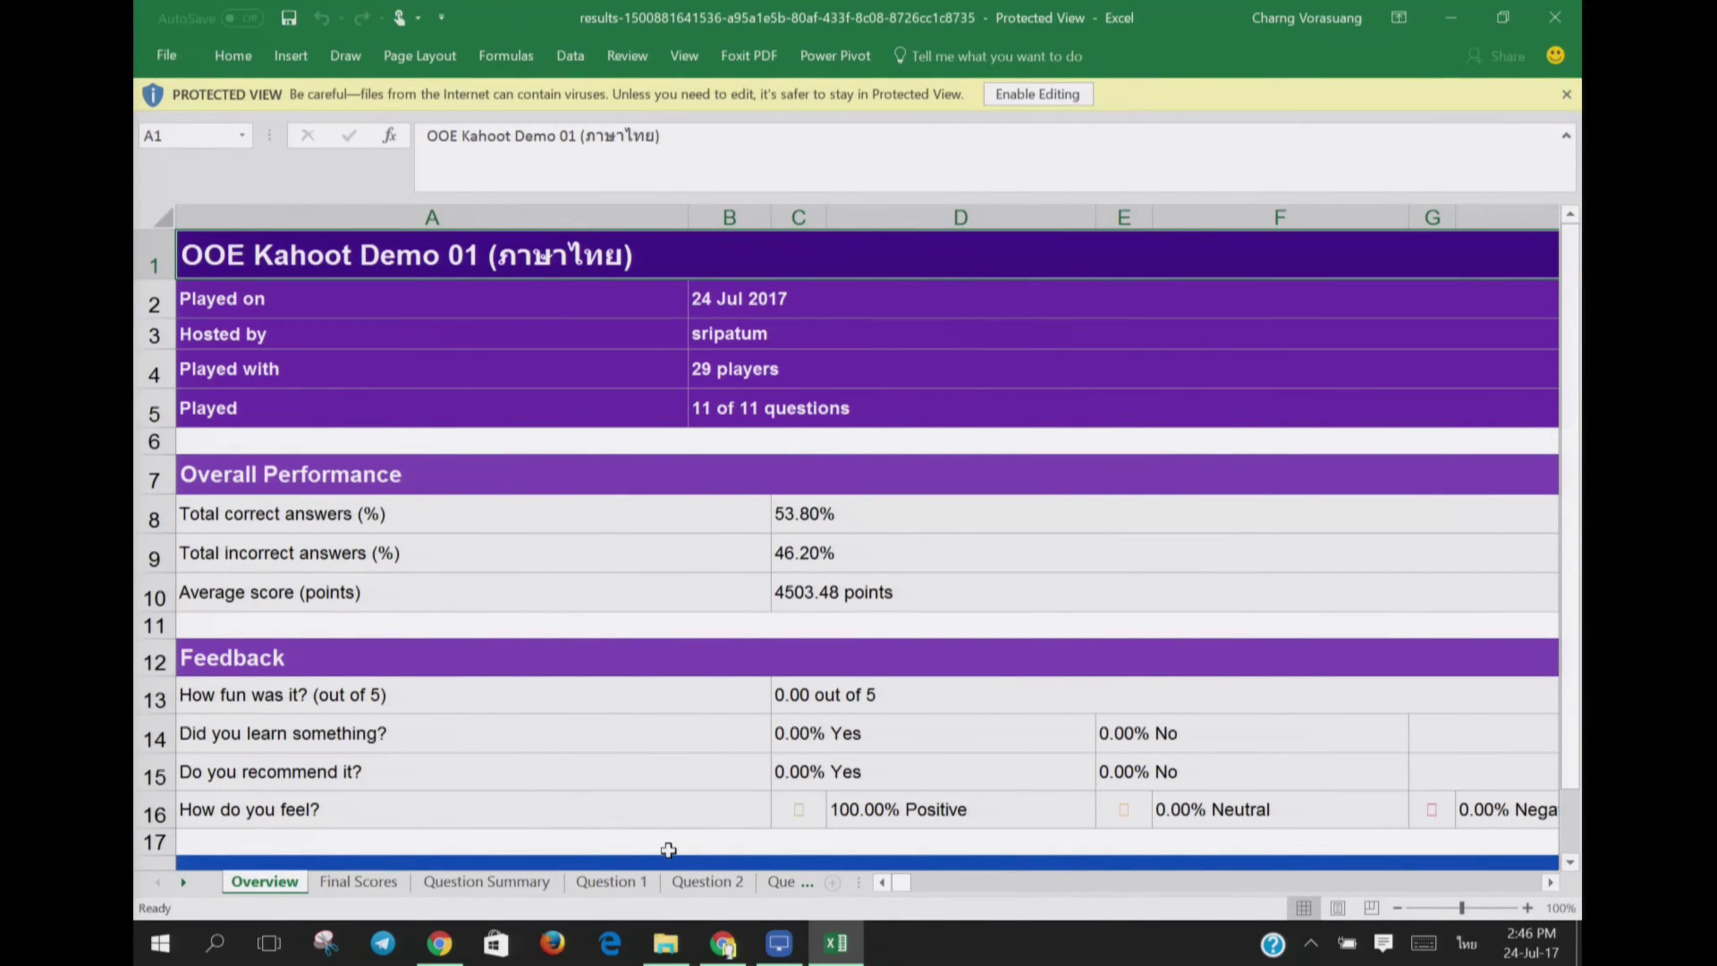
# Step: Examine the game details, overall performance and feedback sections on the Overview sheet
pyautogui.keyDown('ctrl'); pyautogui.scroll(2, 597, 277); pyautogui.keyUp('ctrl')
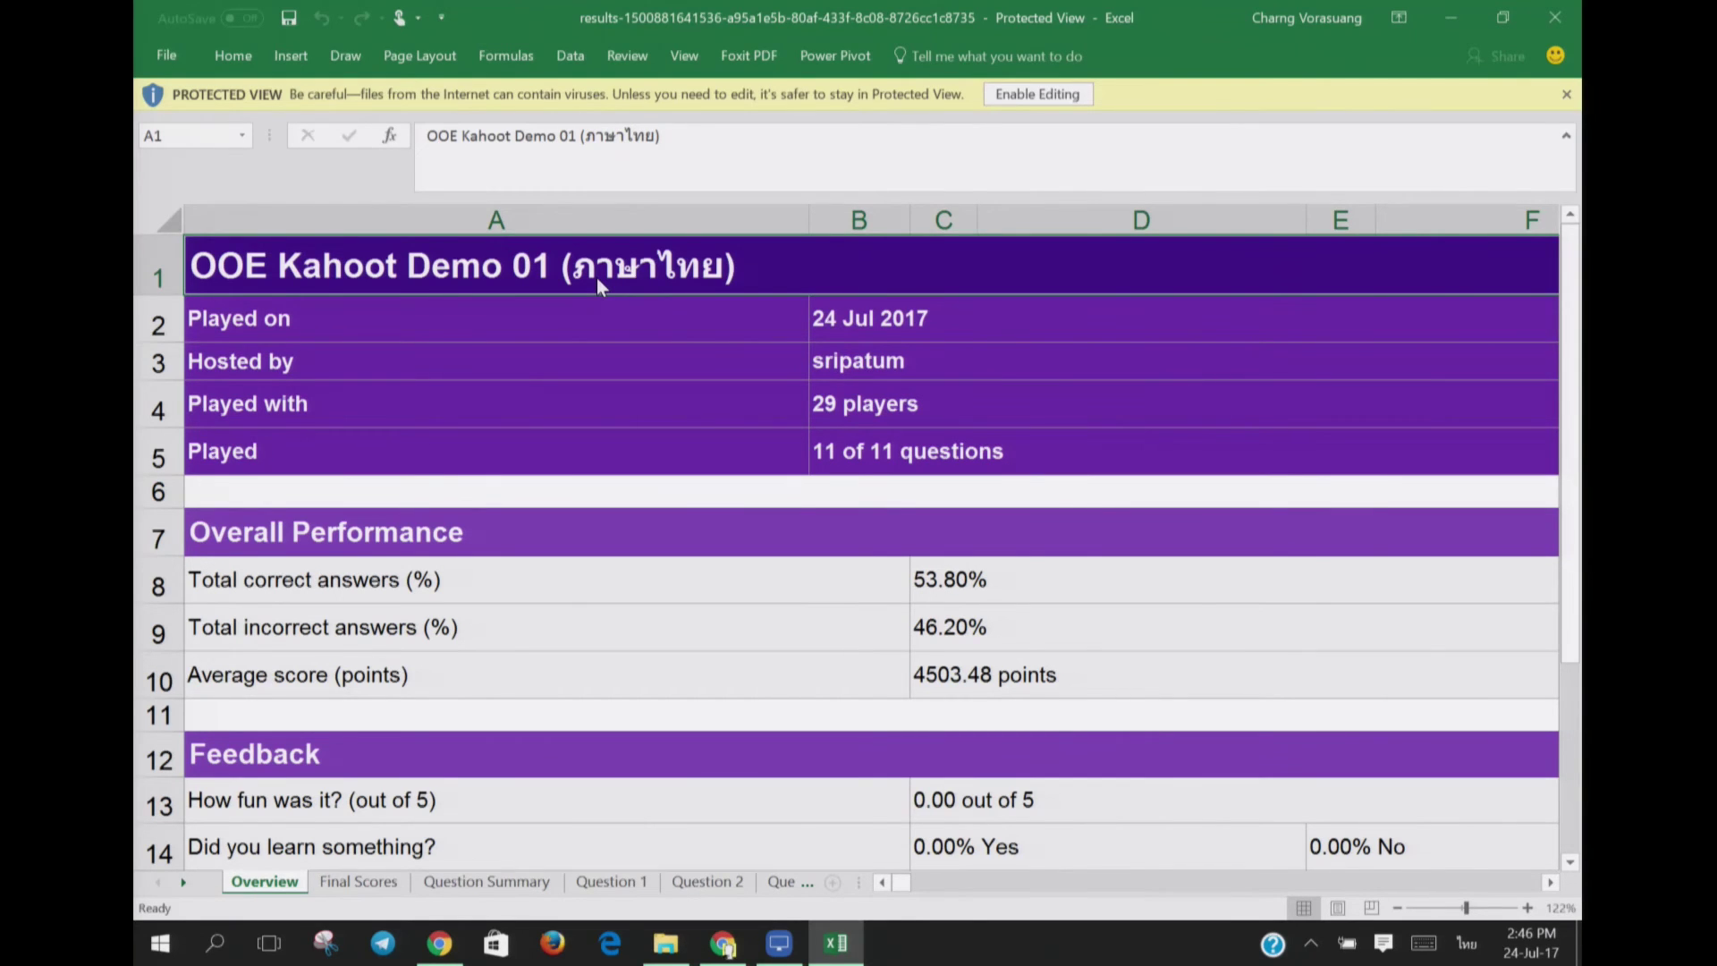
pyautogui.scroll(-2, 597, 277)
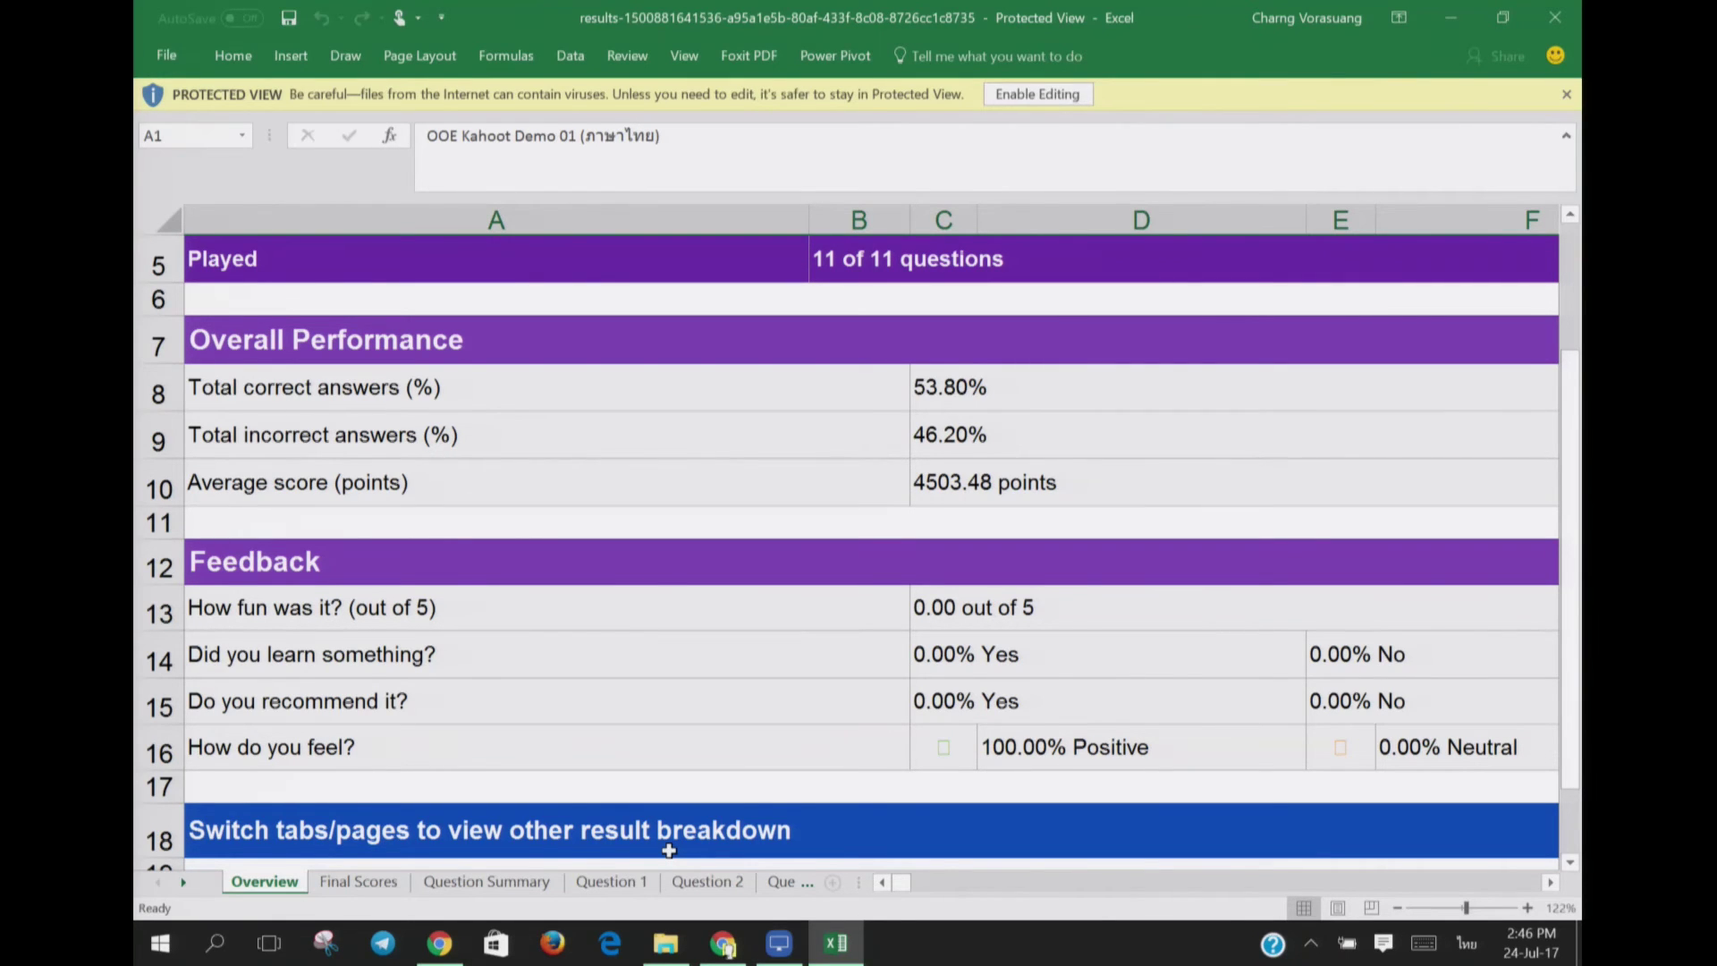
pyautogui.keyDown('ctrl'); pyautogui.scroll(3, 915, 431); pyautogui.keyUp('ctrl')
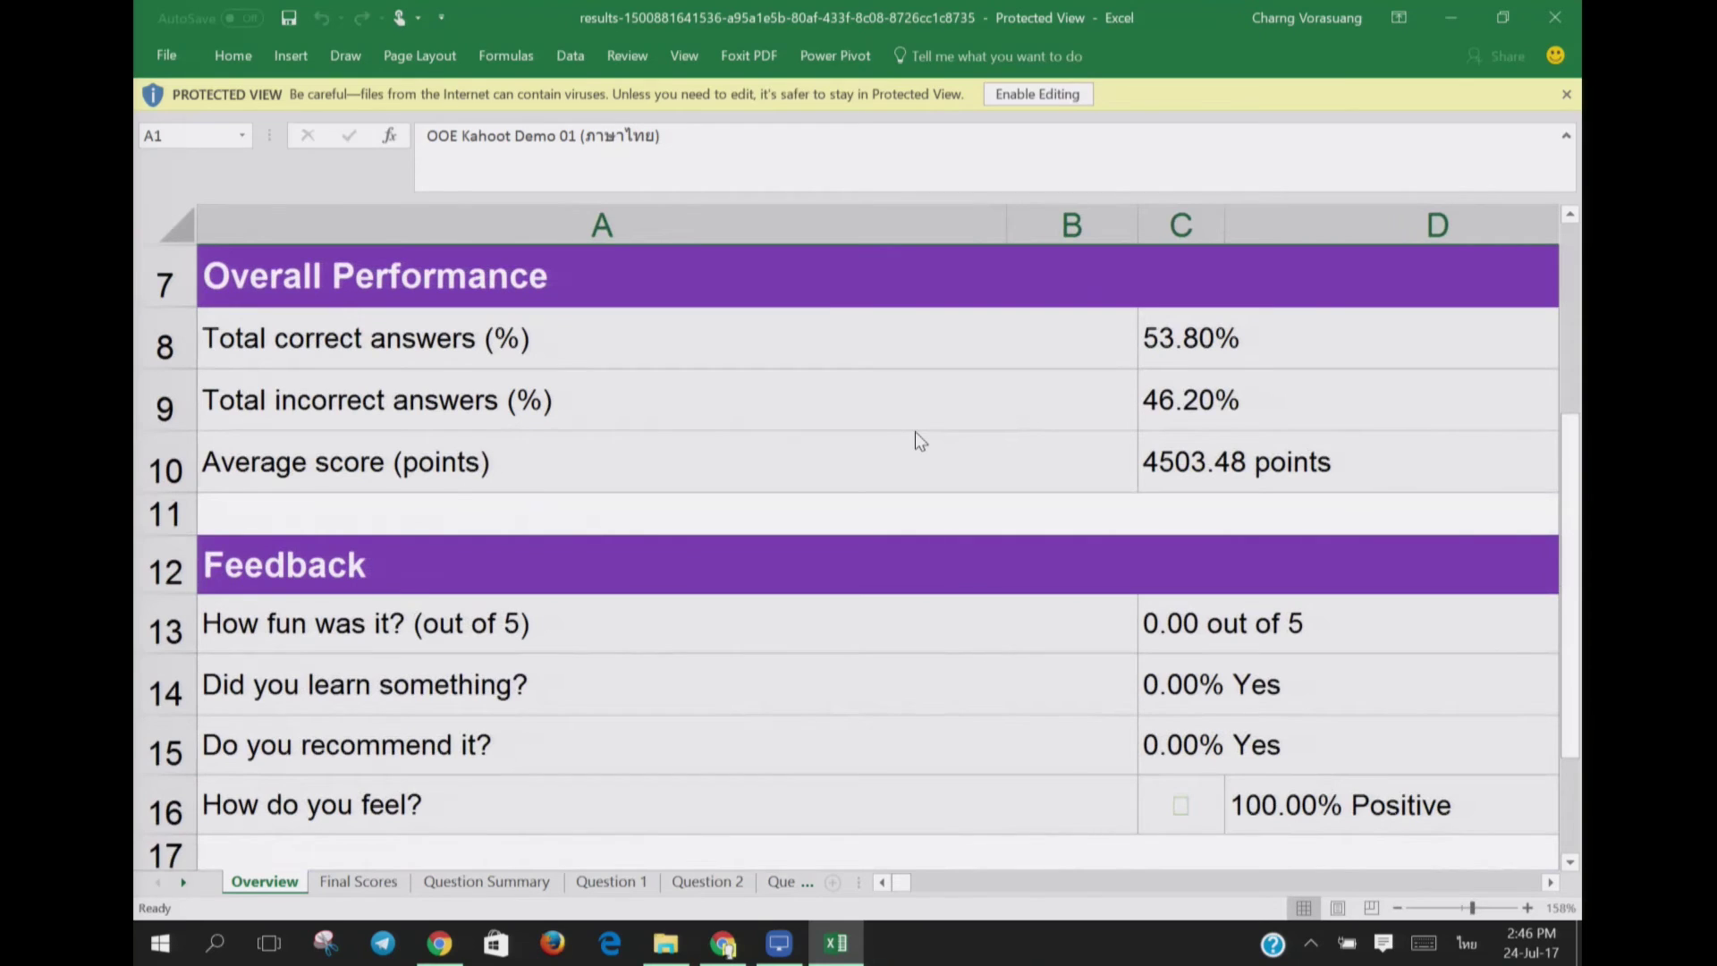
pyautogui.keyDown('ctrl'); pyautogui.scroll(-4, 915, 431); pyautogui.keyUp('ctrl')
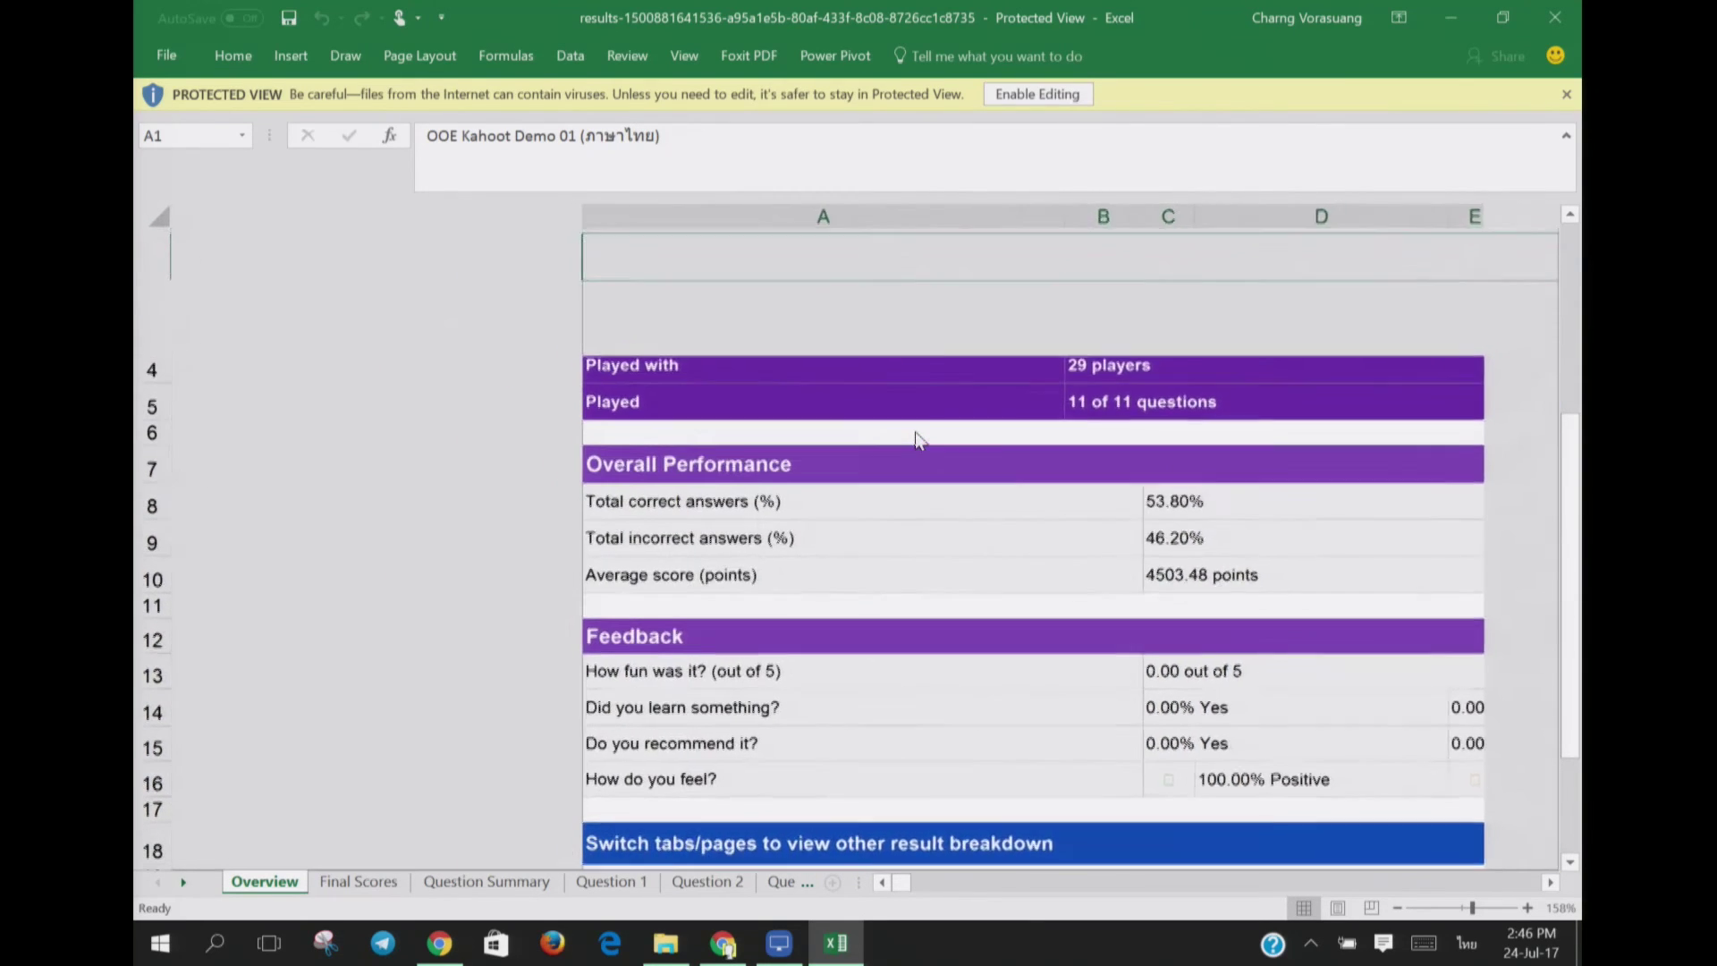
# Step: Examine the Final Scores sheet's player ranking, total scores, and correct and incorrect answers from the first to the last player
pyautogui.hotkey('ctrl', 'pagedown')
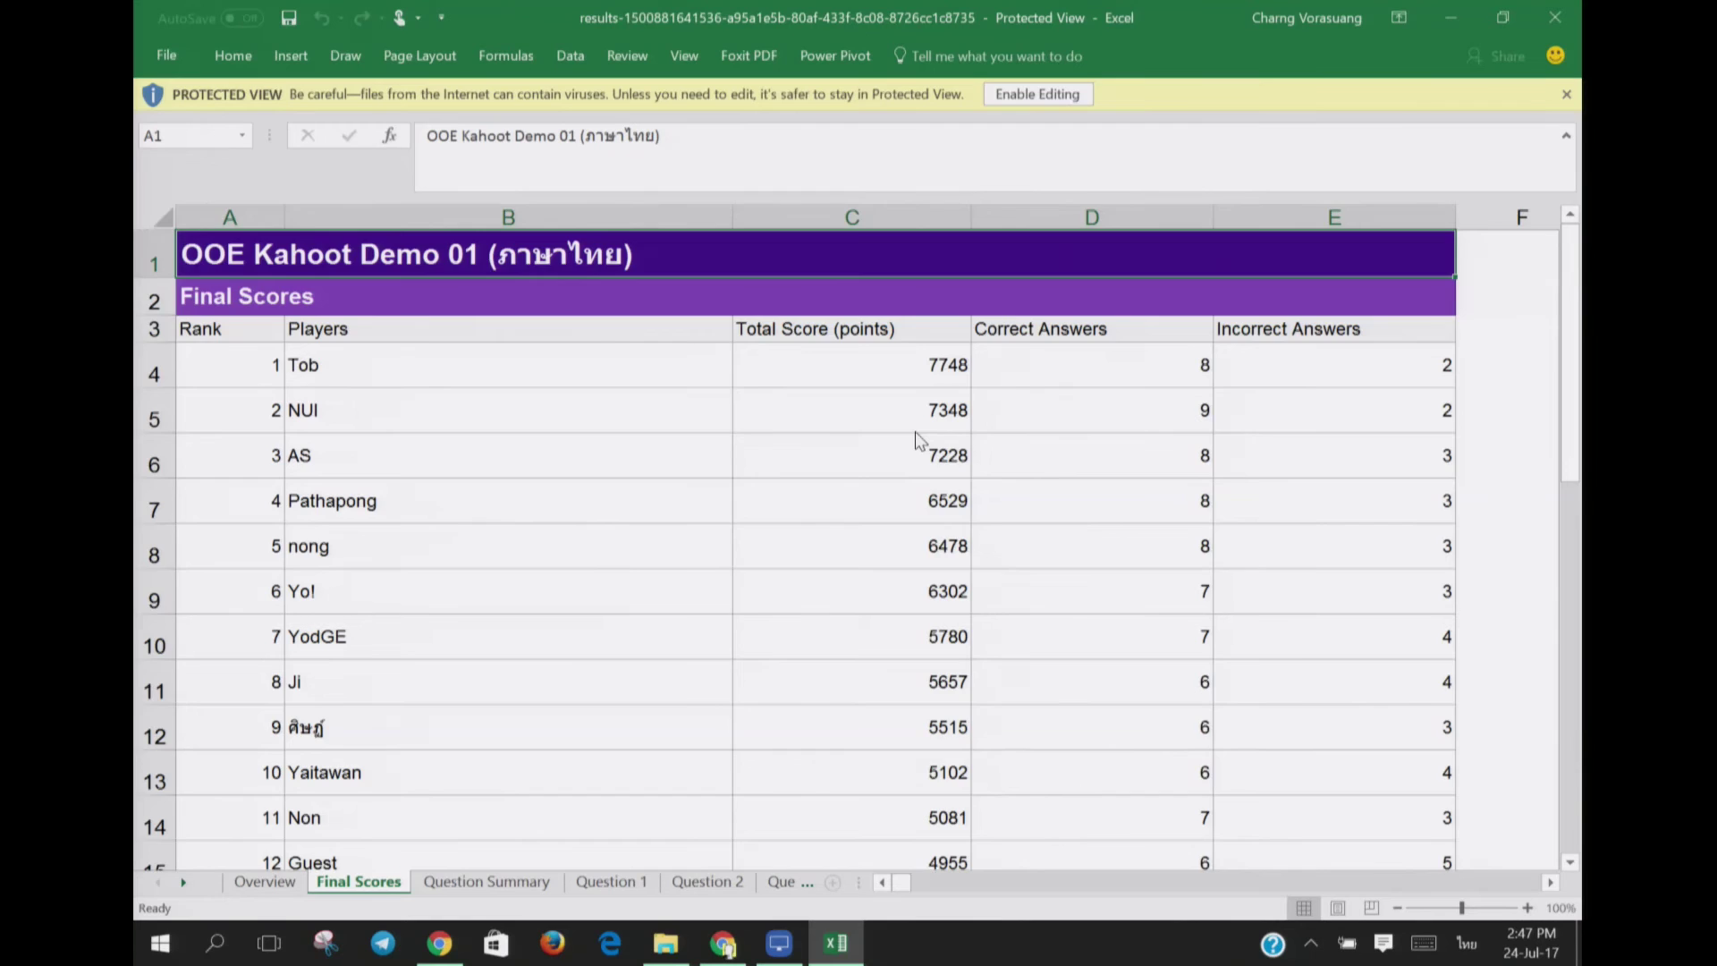
pyautogui.keyDown('ctrl'); pyautogui.scroll(4, 915, 431); pyautogui.keyUp('ctrl')
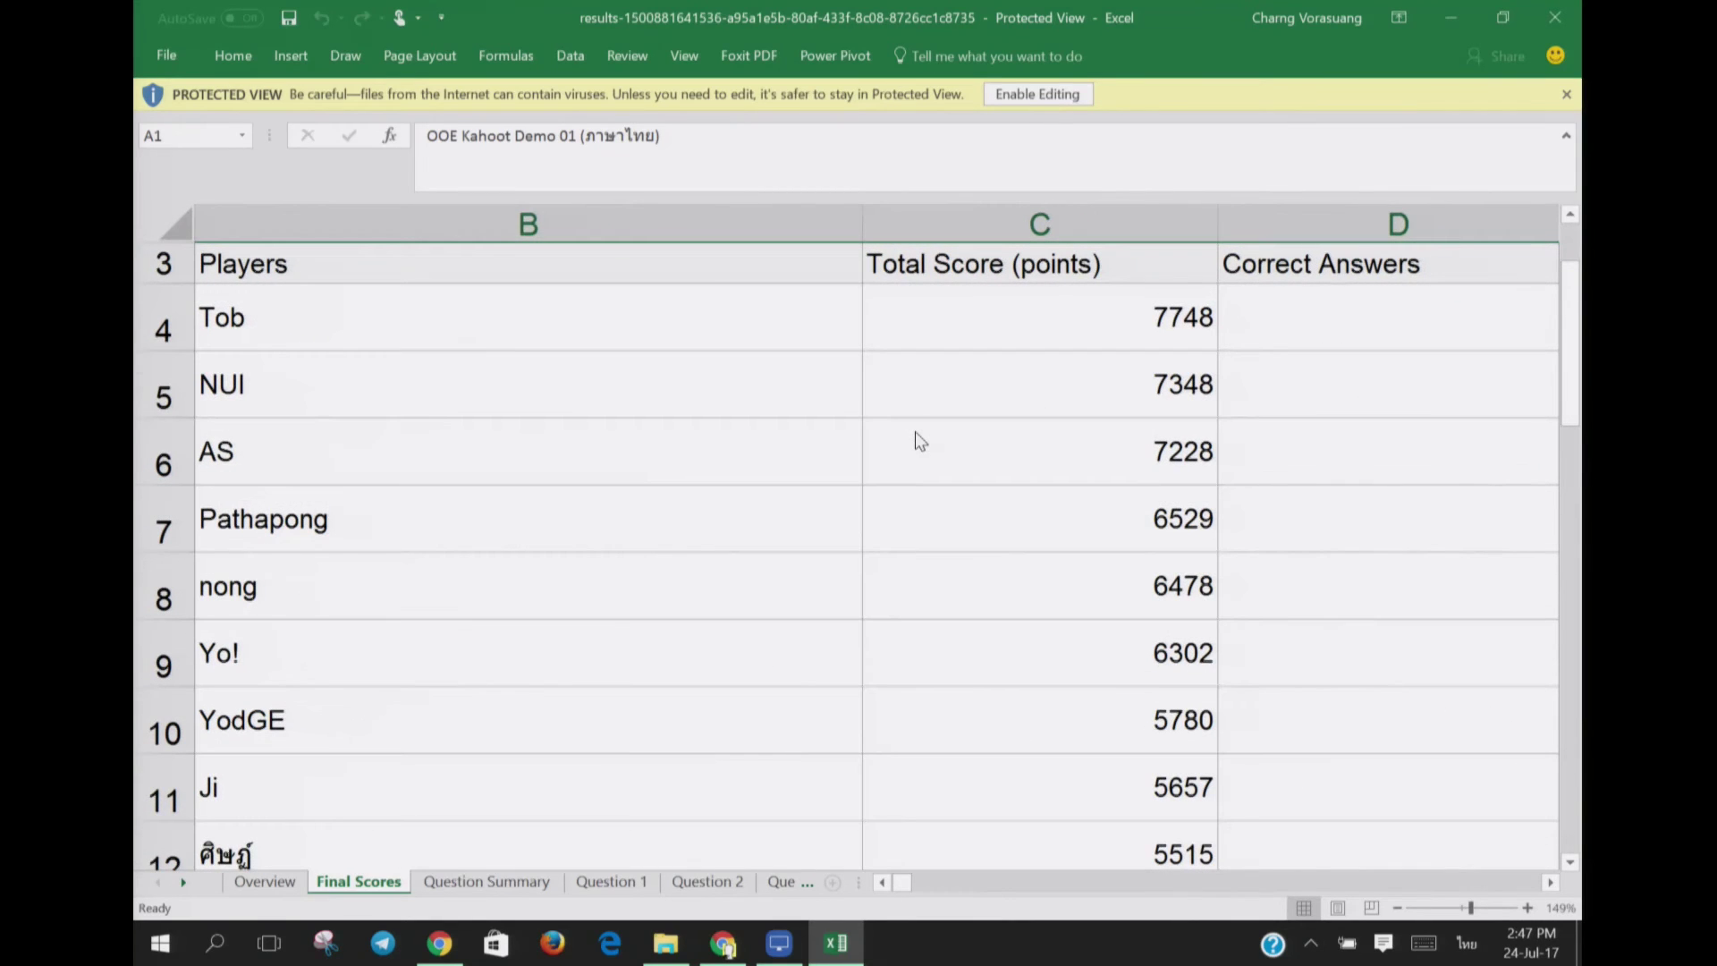
pyautogui.hscroll(3, 915, 431)
pyautogui.hscroll(-3, 914, 431)
pyautogui.hscroll(3, 915, 437)
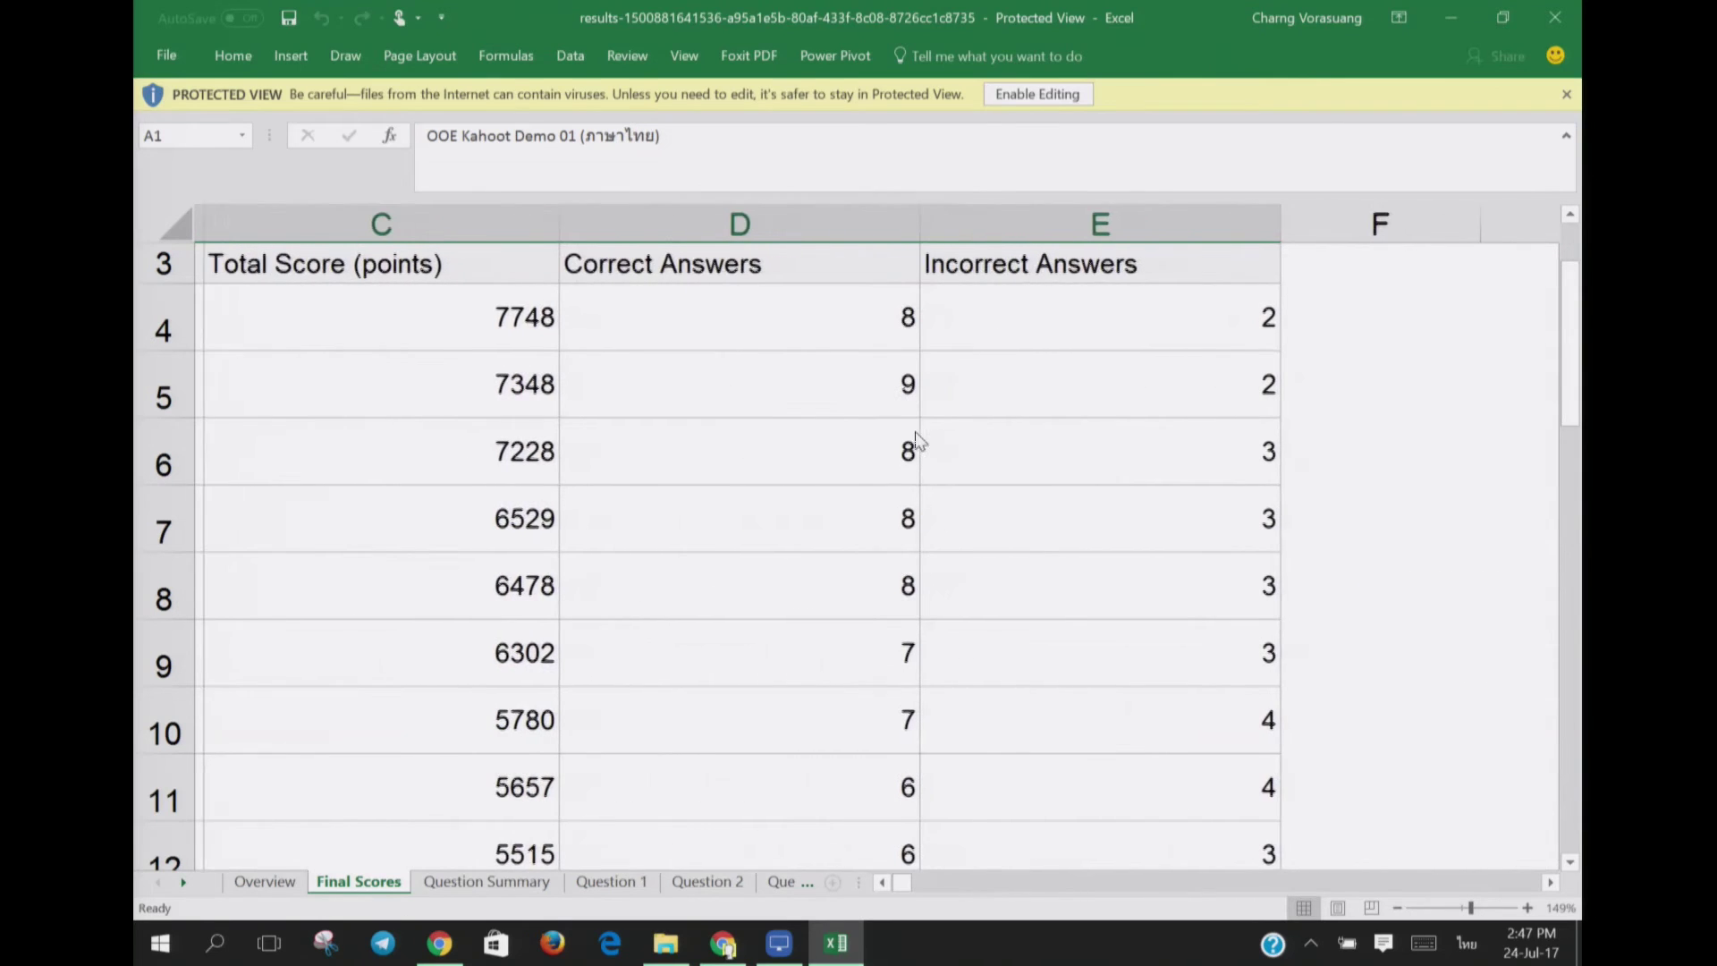
pyautogui.hscroll(3, 917, 438)
pyautogui.hscroll(-3, 916, 438)
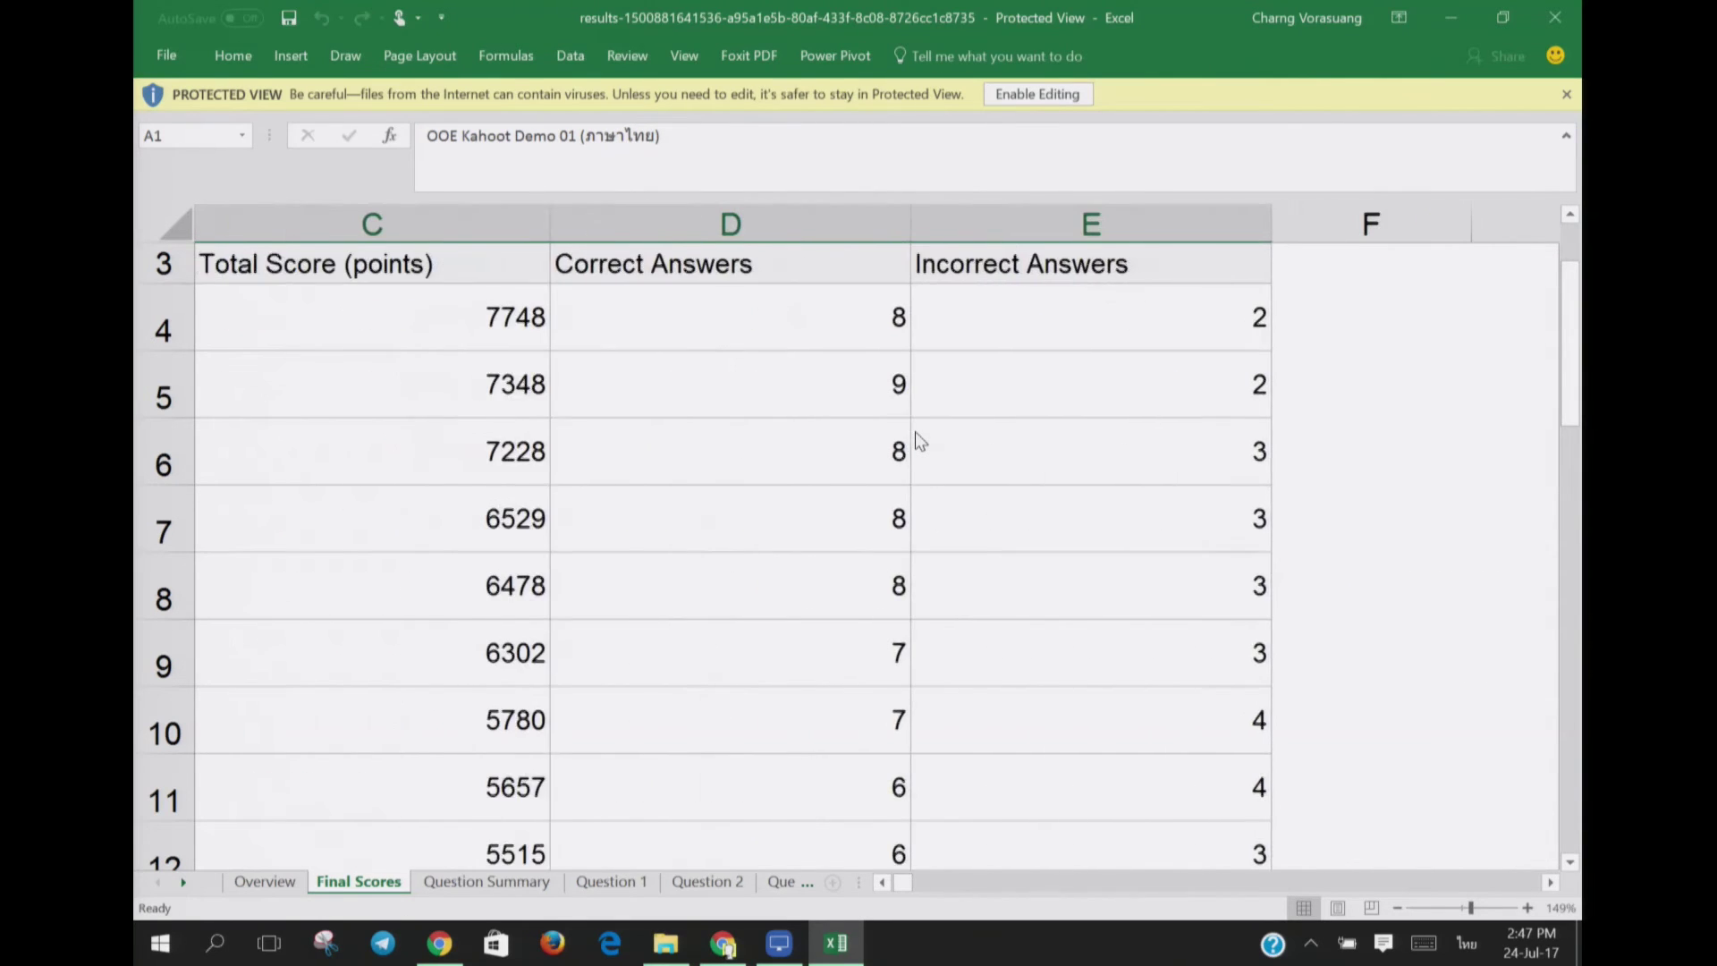
pyautogui.scroll(-7, 915, 431)
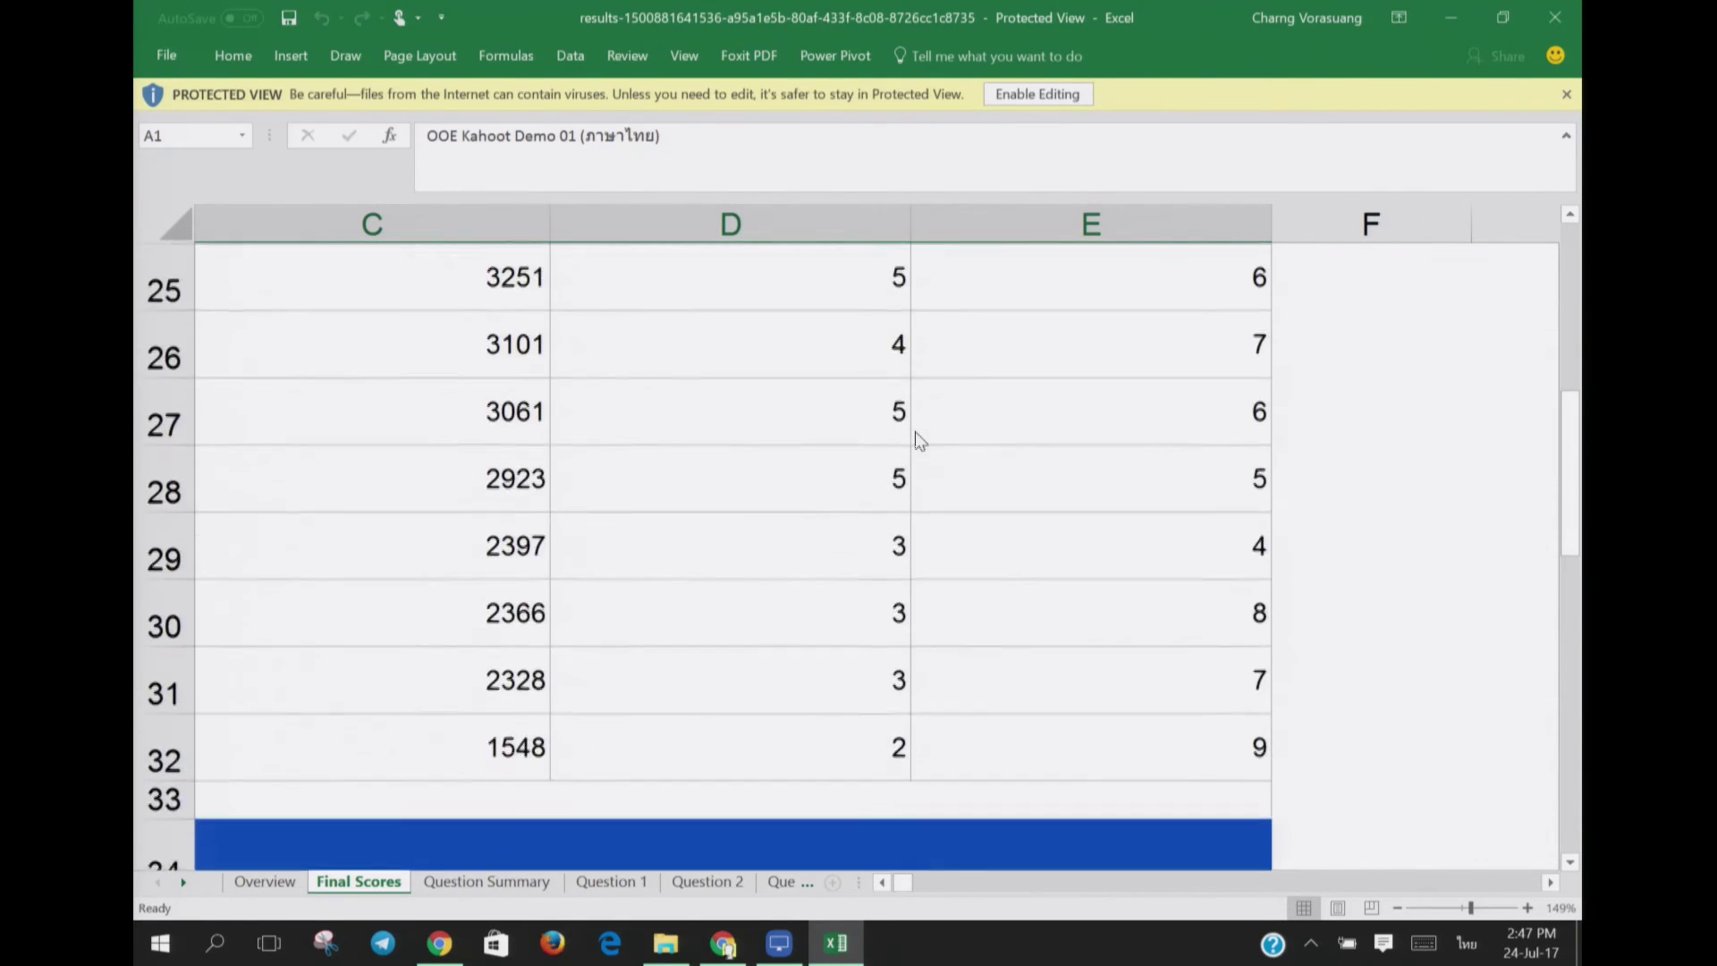
pyautogui.scroll(-1, 915, 433)
pyautogui.hscroll(-2, 915, 433)
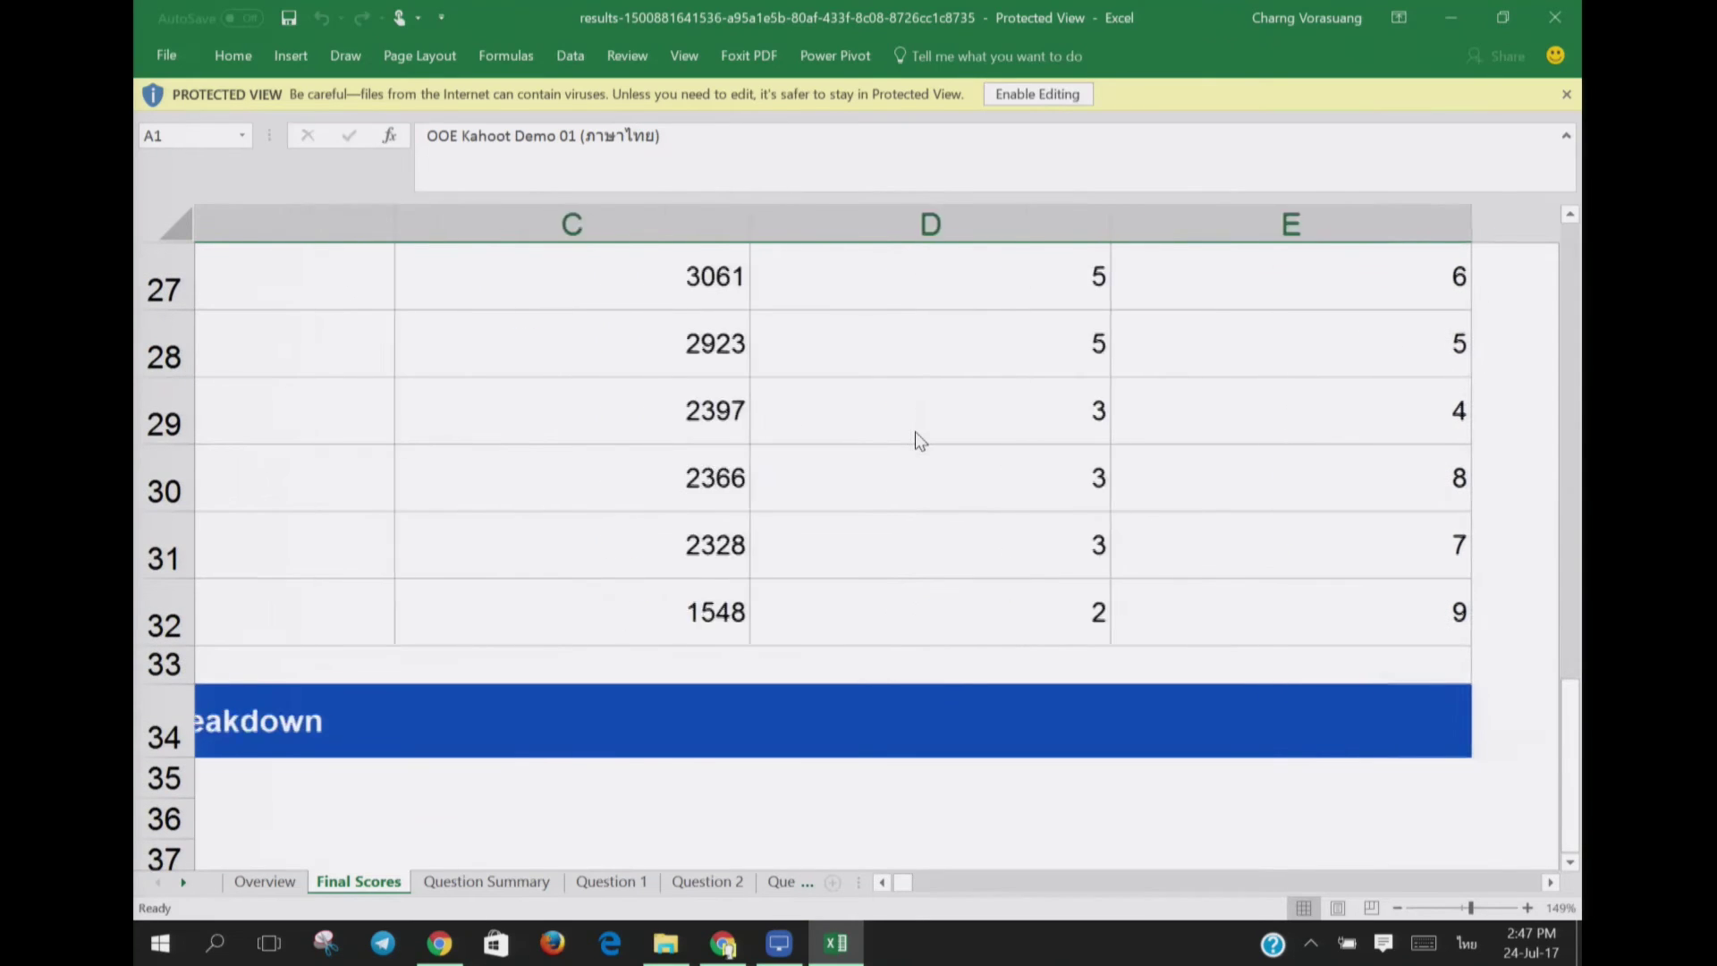
pyautogui.hscroll(-2, 914, 431)
pyautogui.hscroll(-2, 914, 431)
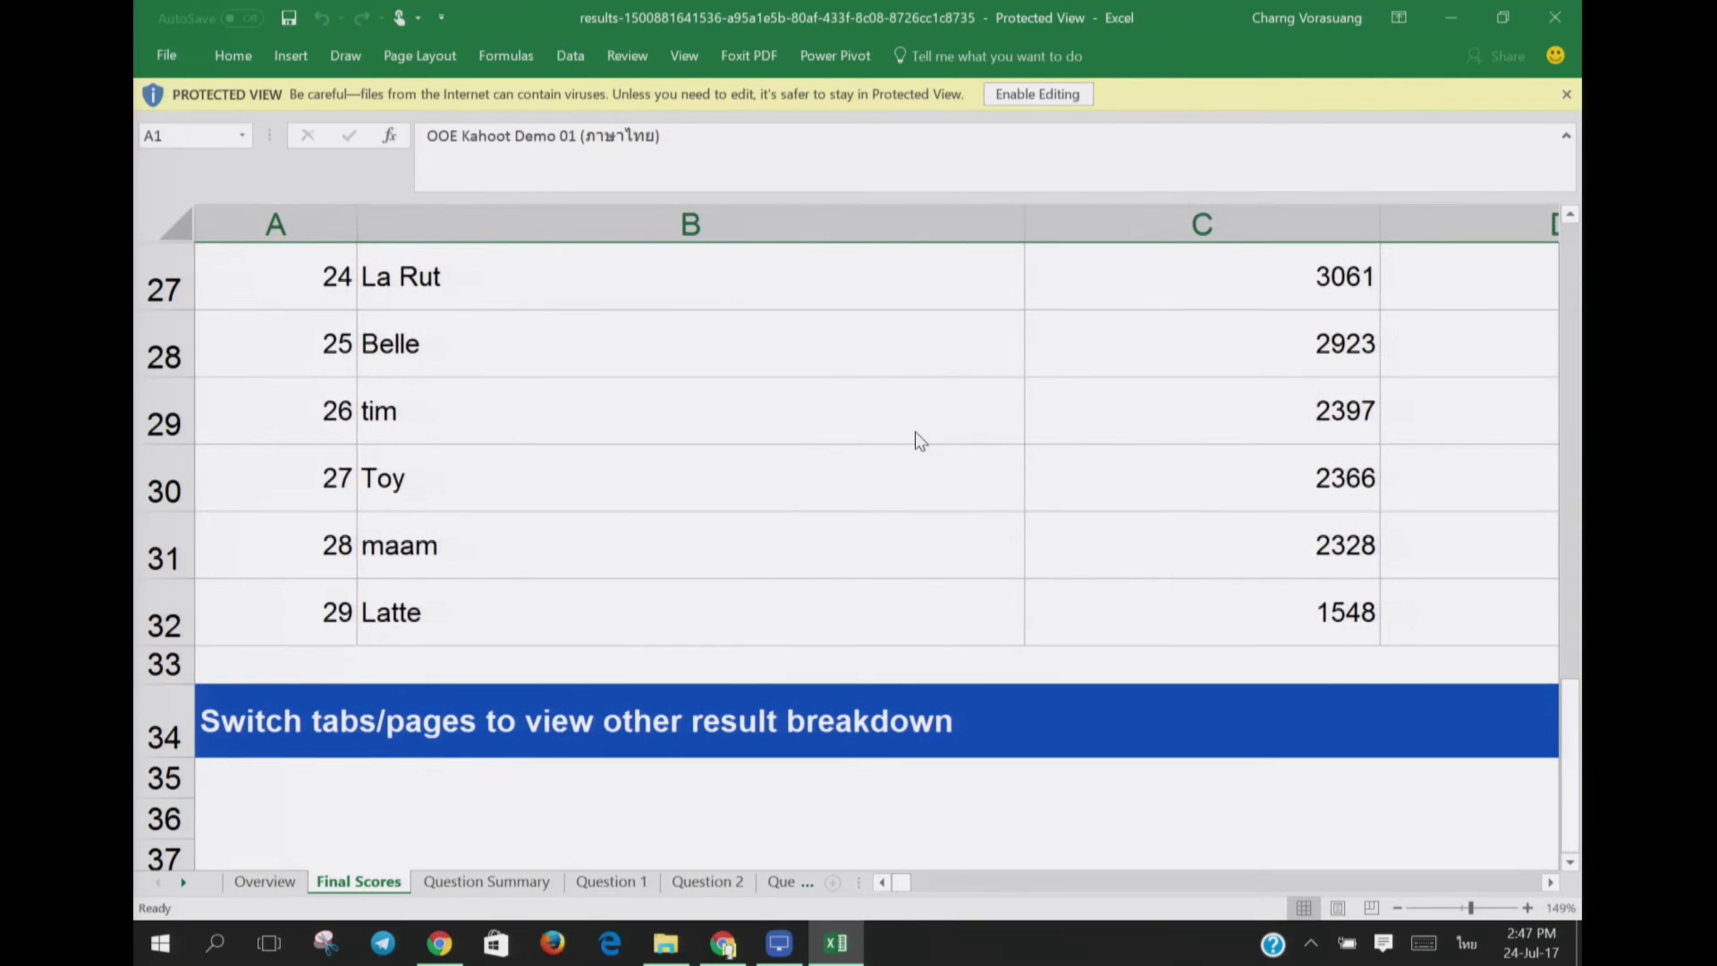
pyautogui.scroll(9, 915, 432)
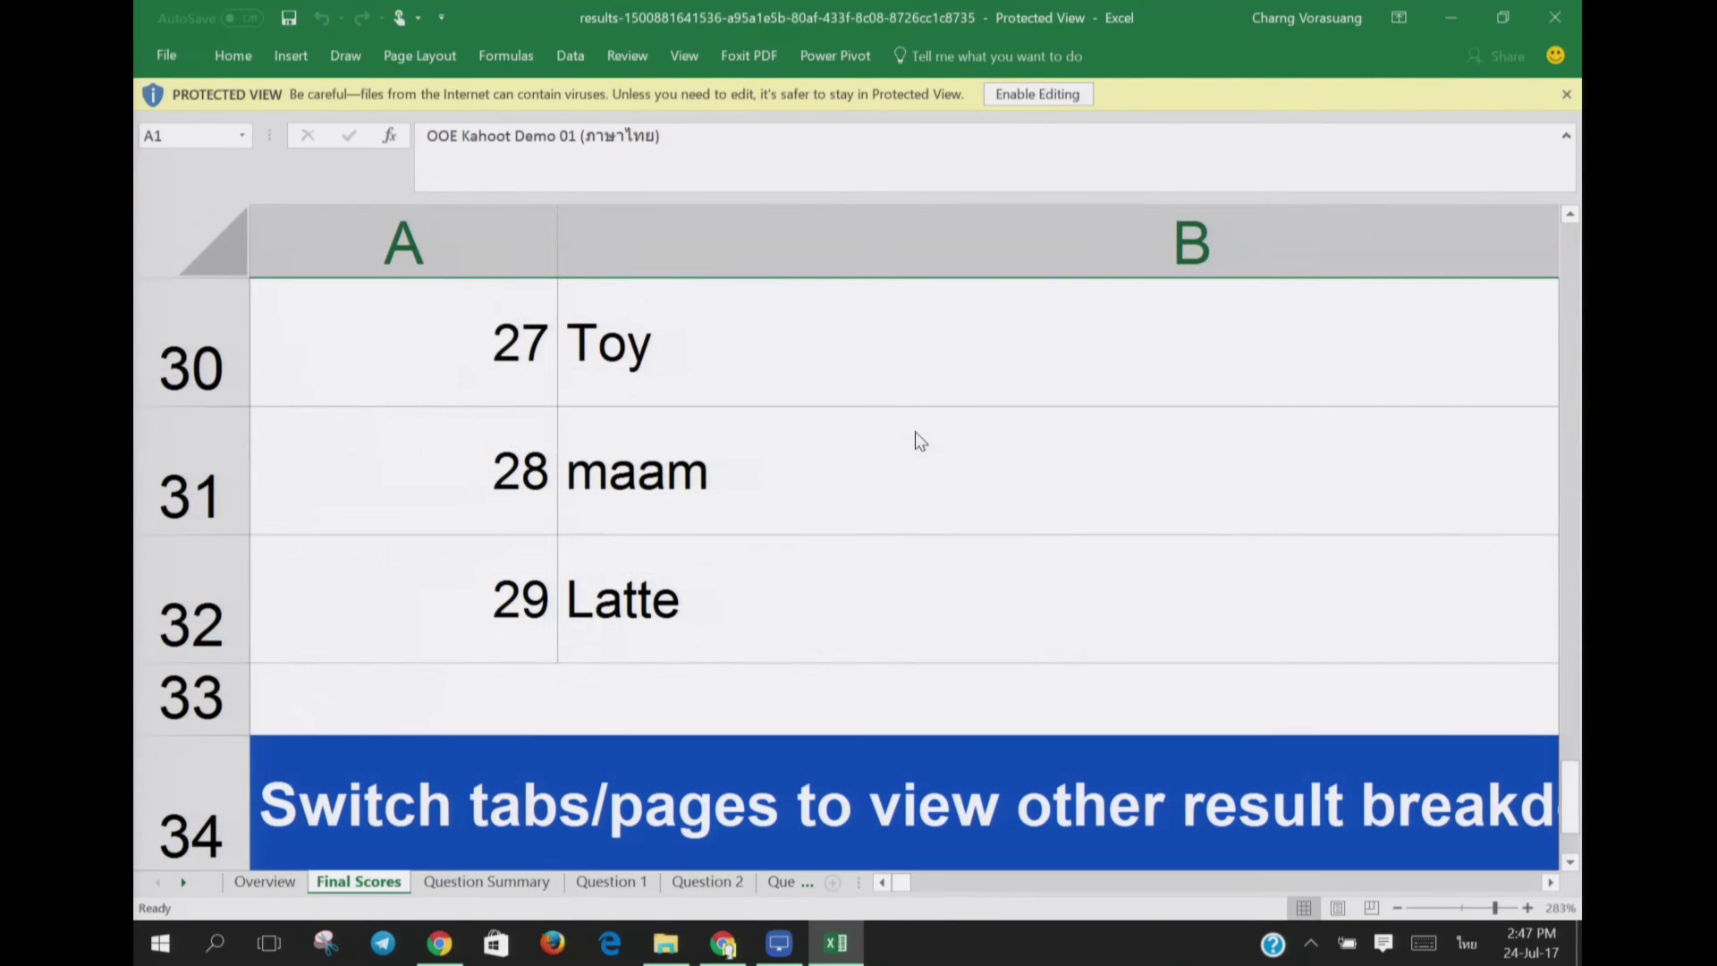
pyautogui.scroll(-4, 915, 431)
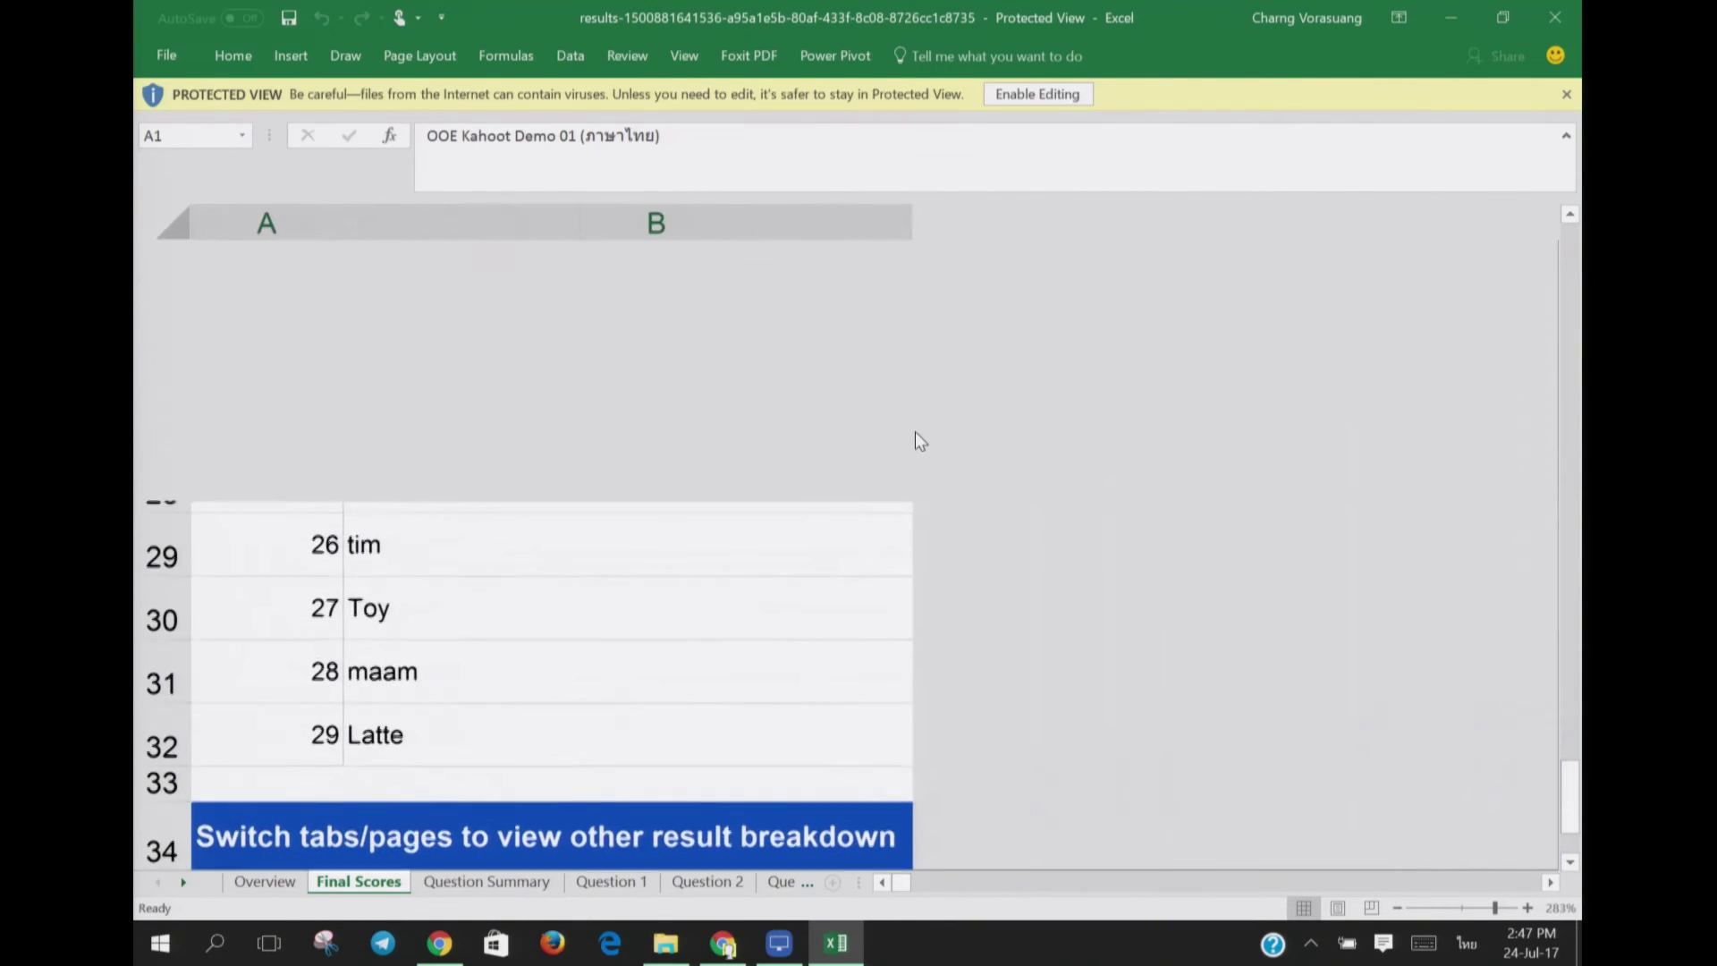
# Step: Examine the Question Summary sheet's player ranking, total scores, and the points and answers given for Q1 and Q2
pyautogui.hotkey('ctrl', 'pagedown')
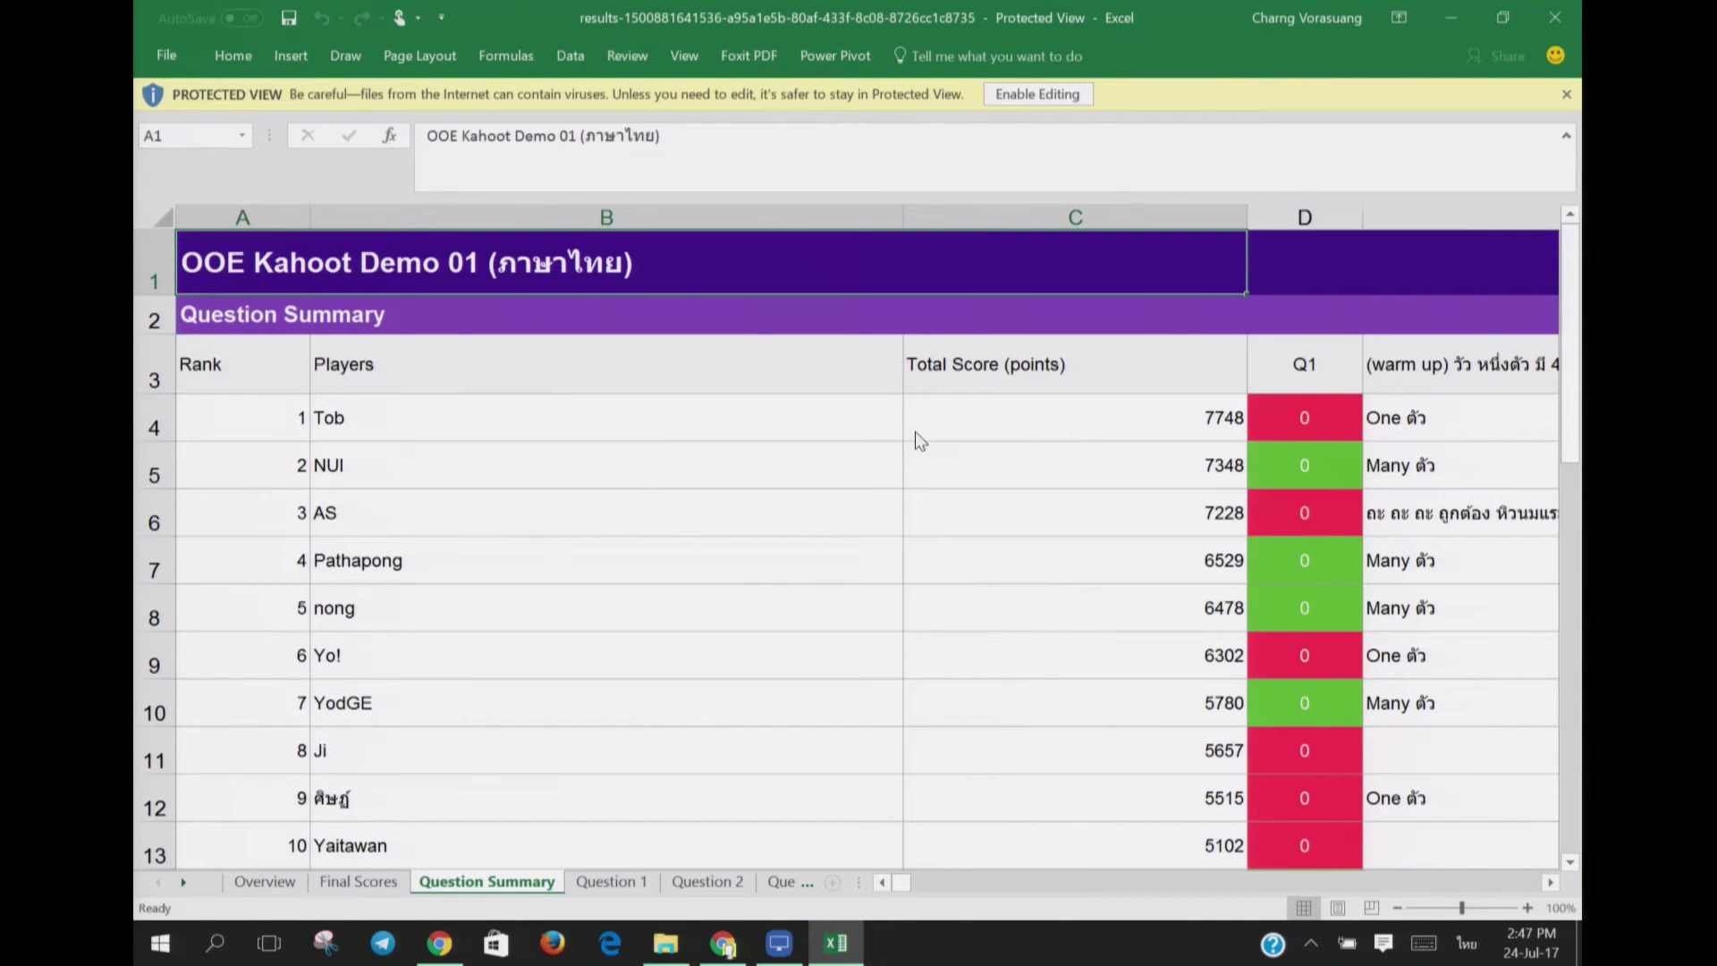
pyautogui.scroll(4, 915, 431)
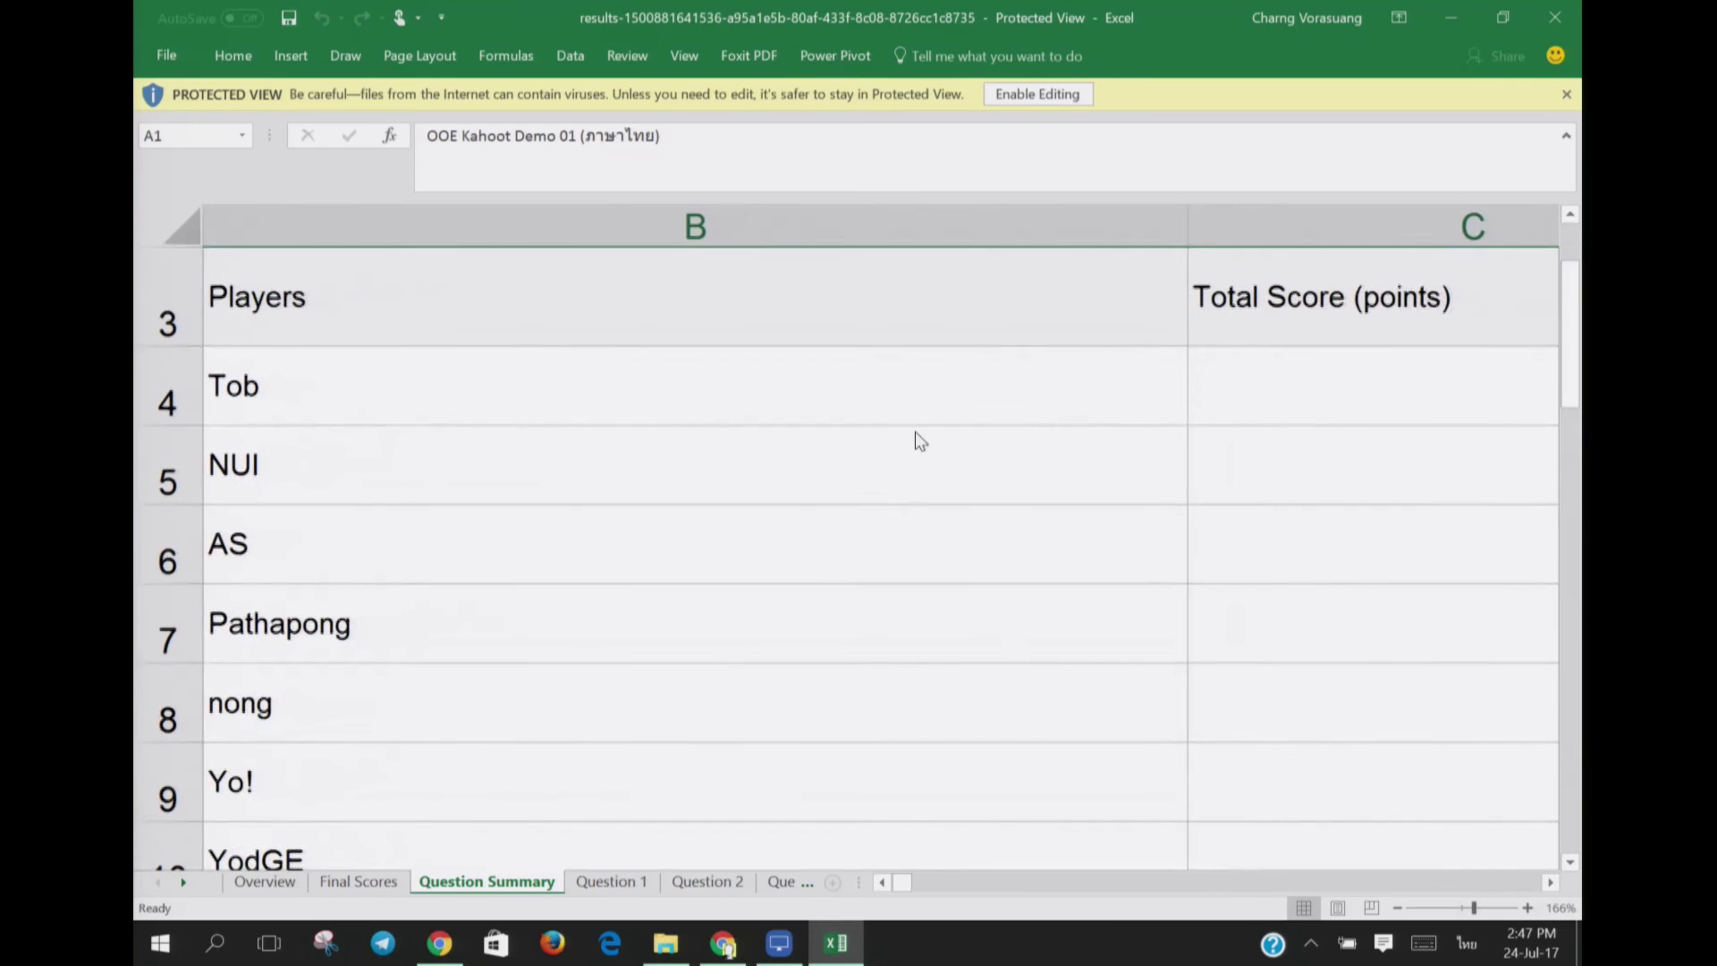
pyautogui.hscroll(-2, 915, 431)
pyautogui.hscroll(5, 914, 431)
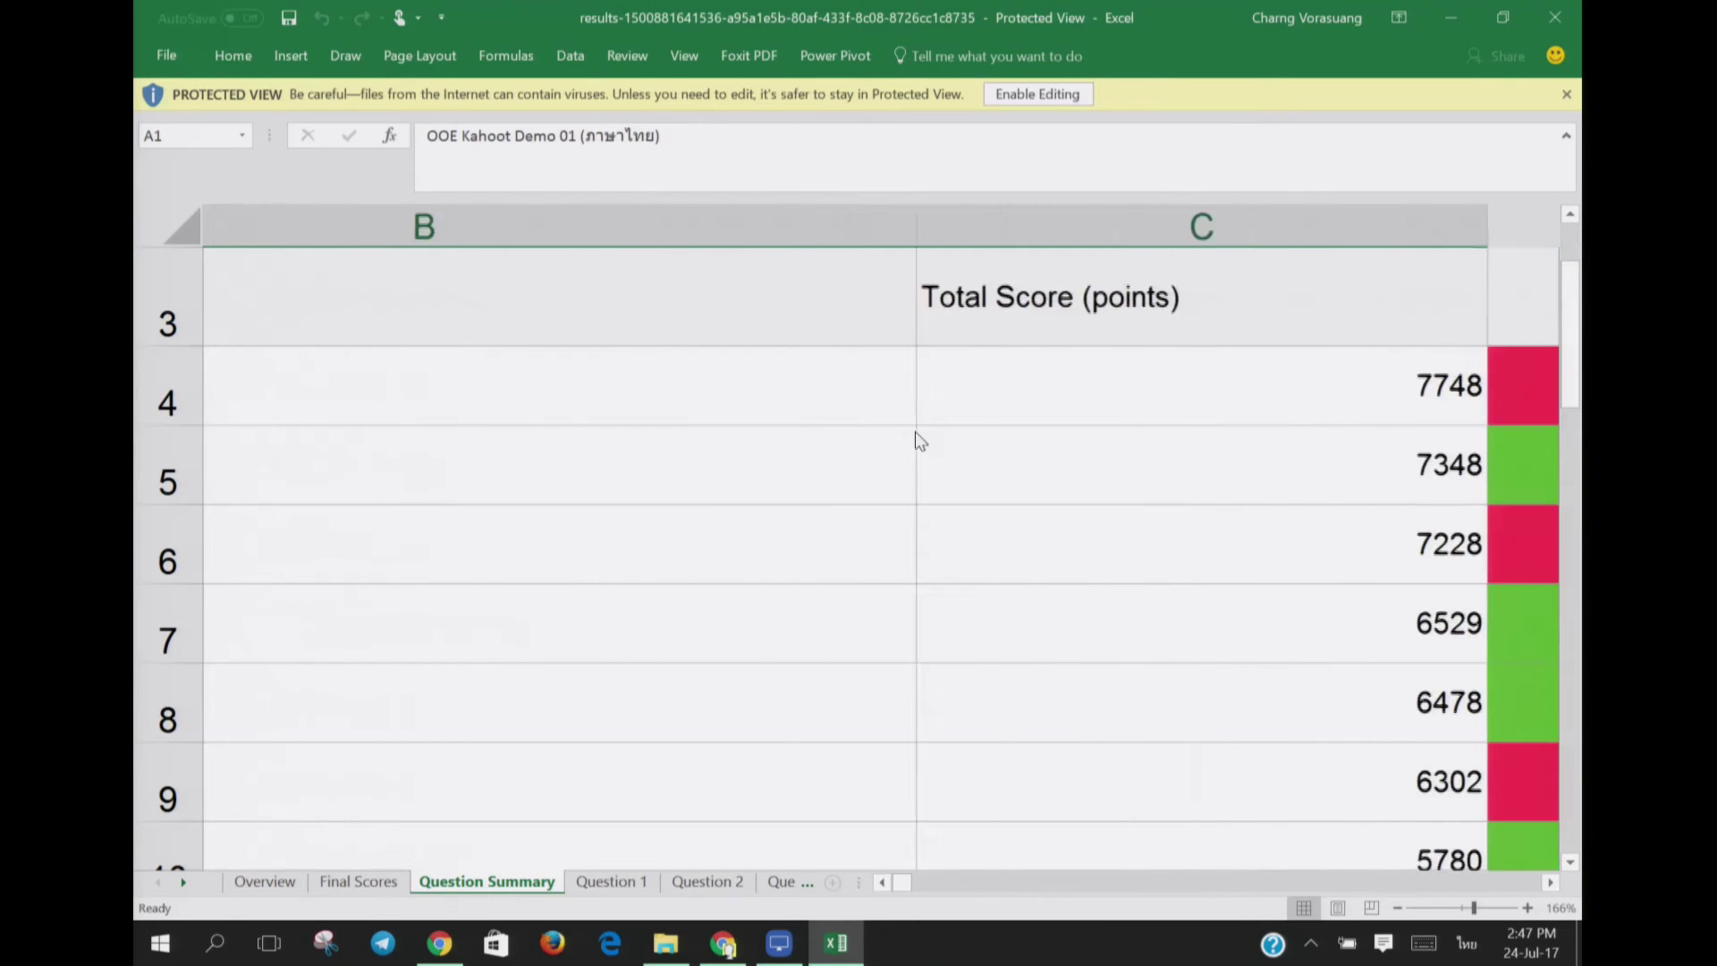
pyautogui.hscroll(3, 915, 431)
pyautogui.hscroll(-1, 915, 431)
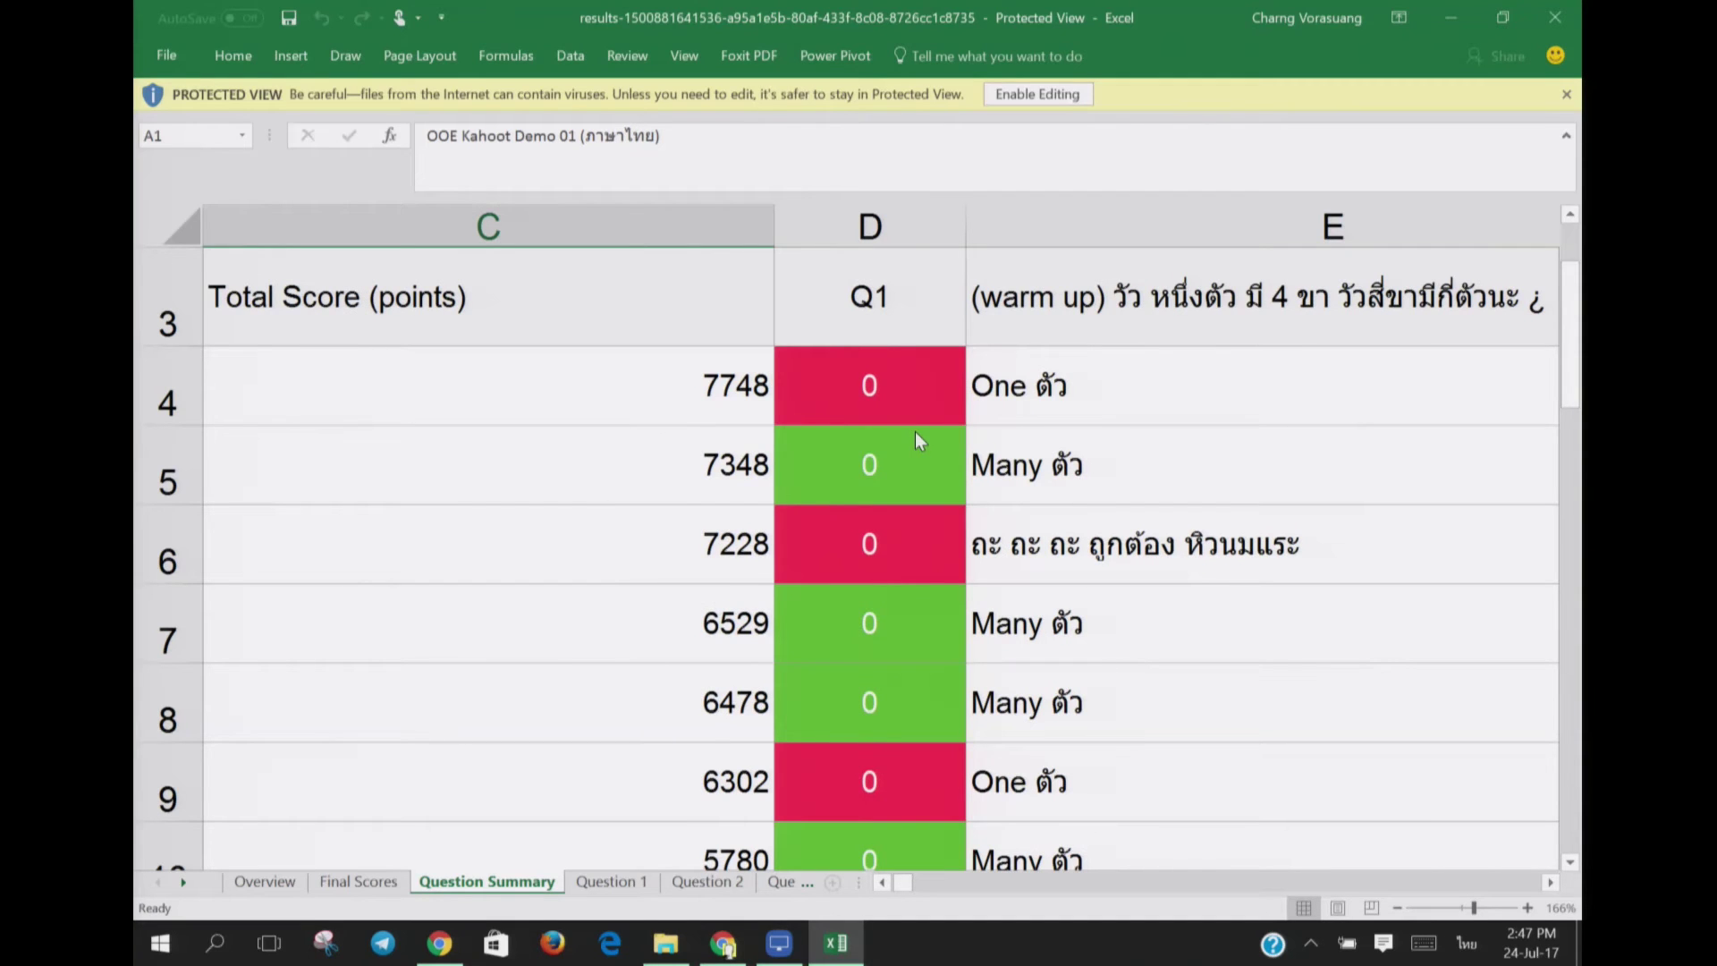
pyautogui.hscroll(4, 915, 431)
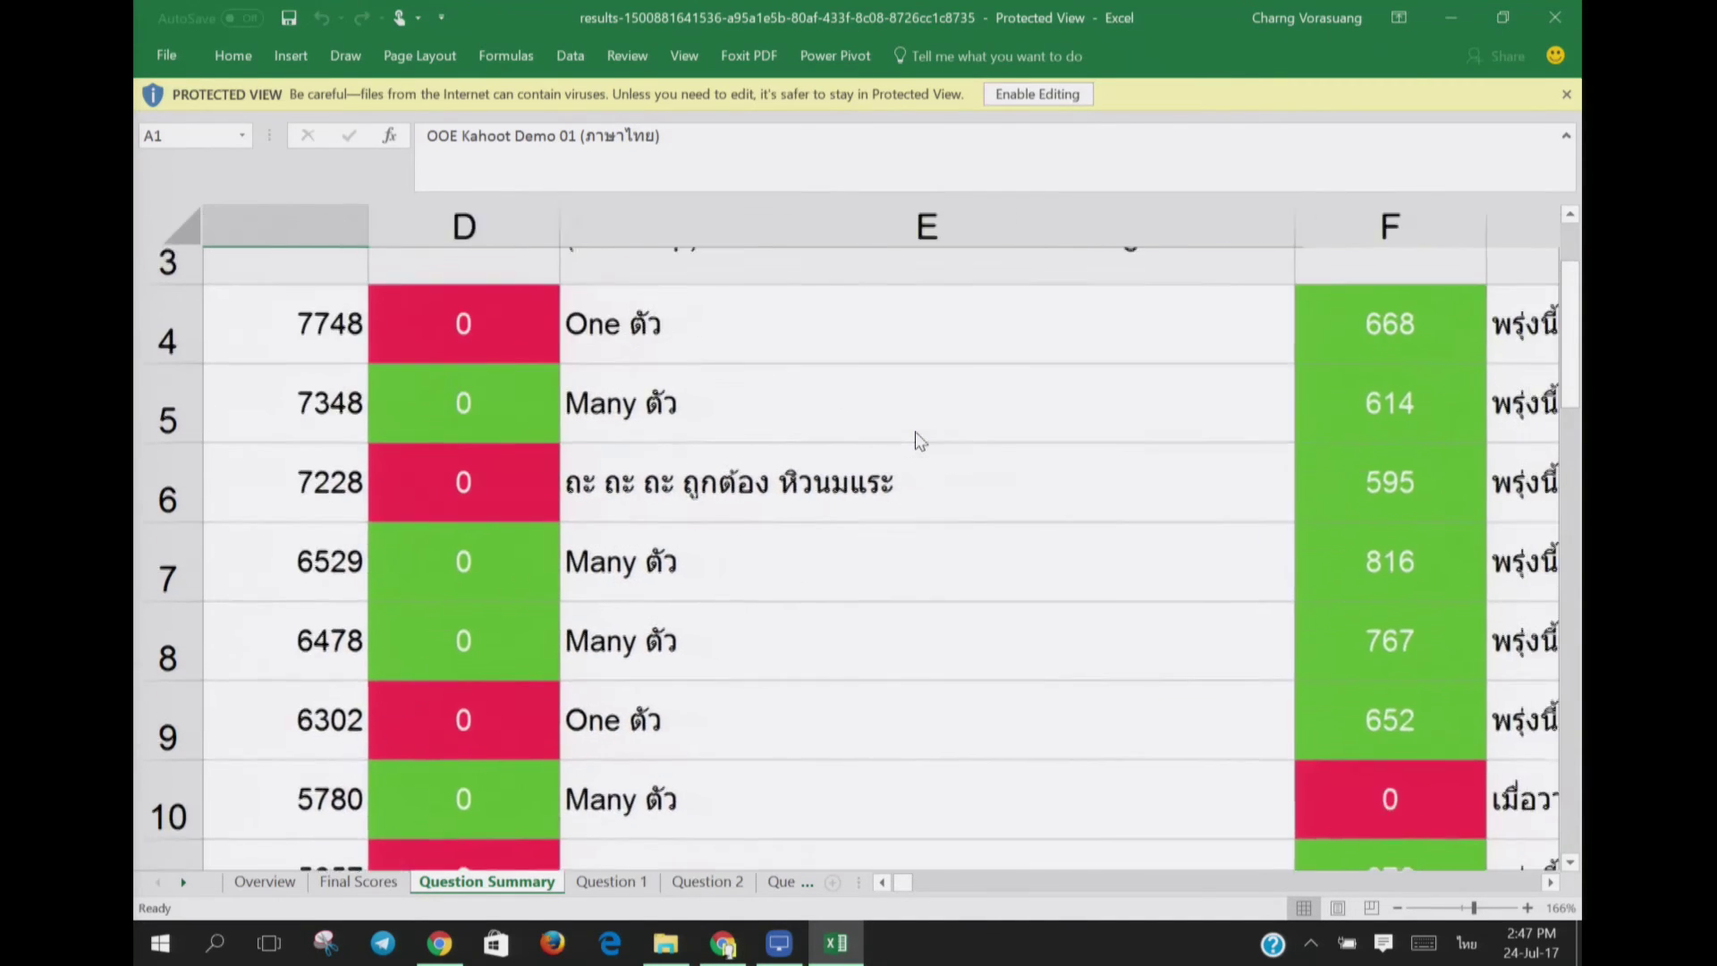
pyautogui.scroll(1, 915, 431)
pyautogui.scroll(-1, 915, 431)
pyautogui.hscroll(3, 915, 431)
pyautogui.hscroll(-1, 915, 431)
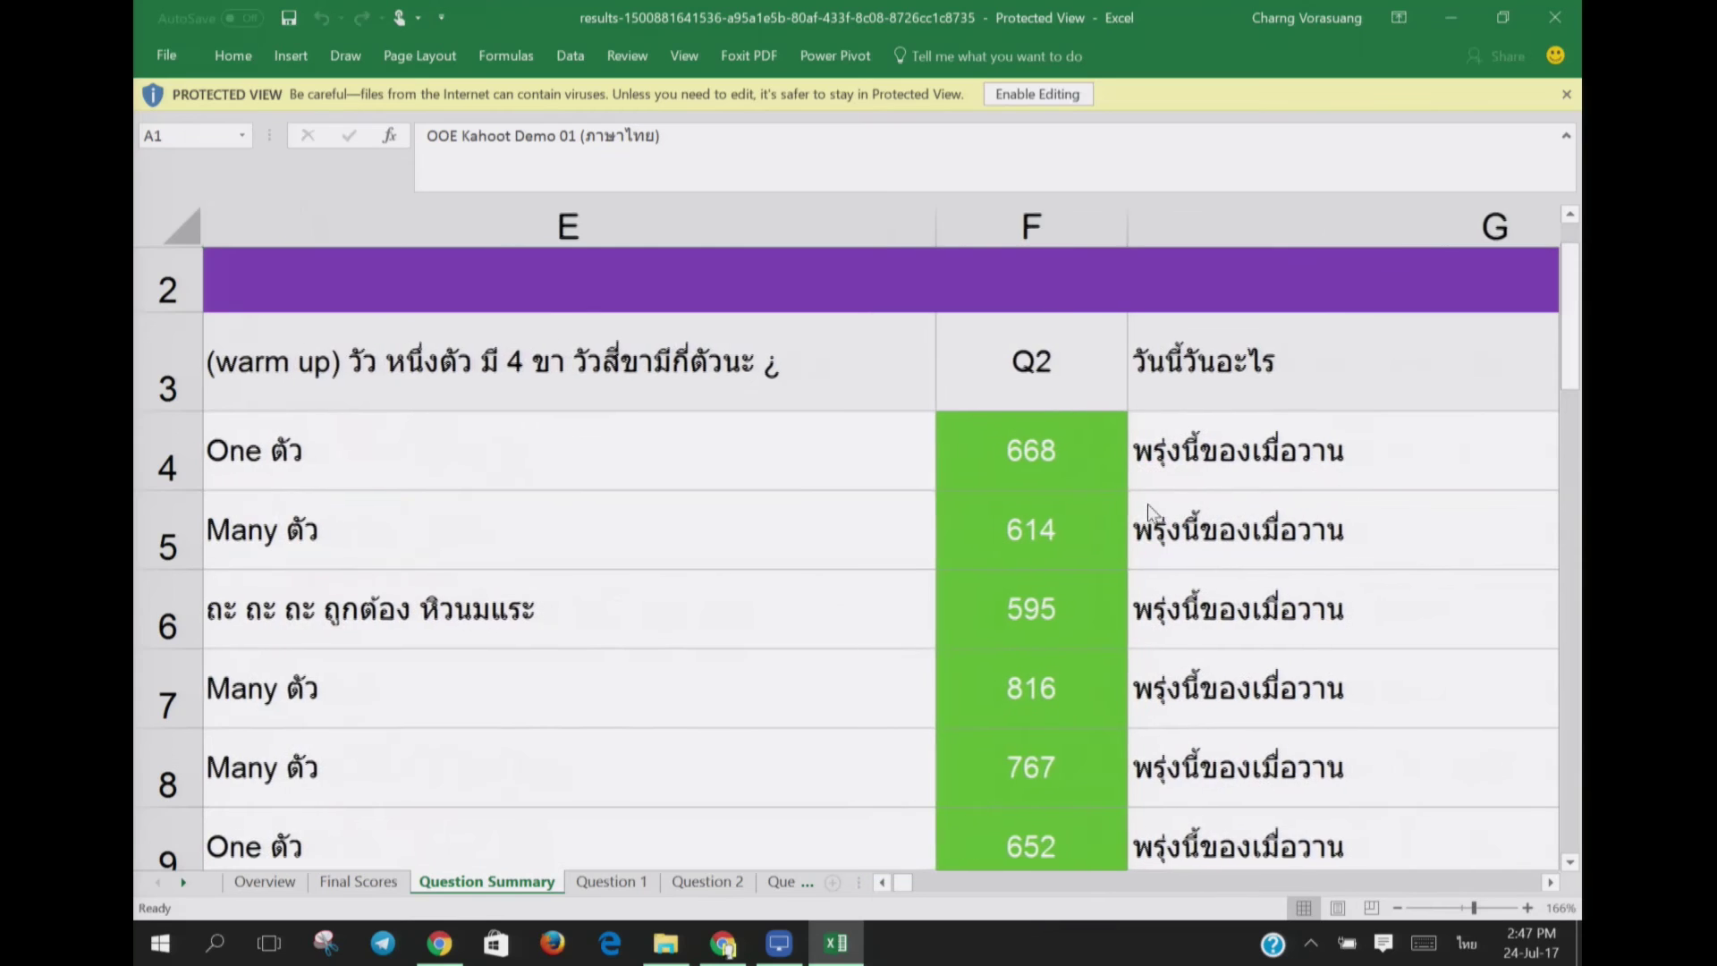
pyautogui.scroll(4, 1146, 503)
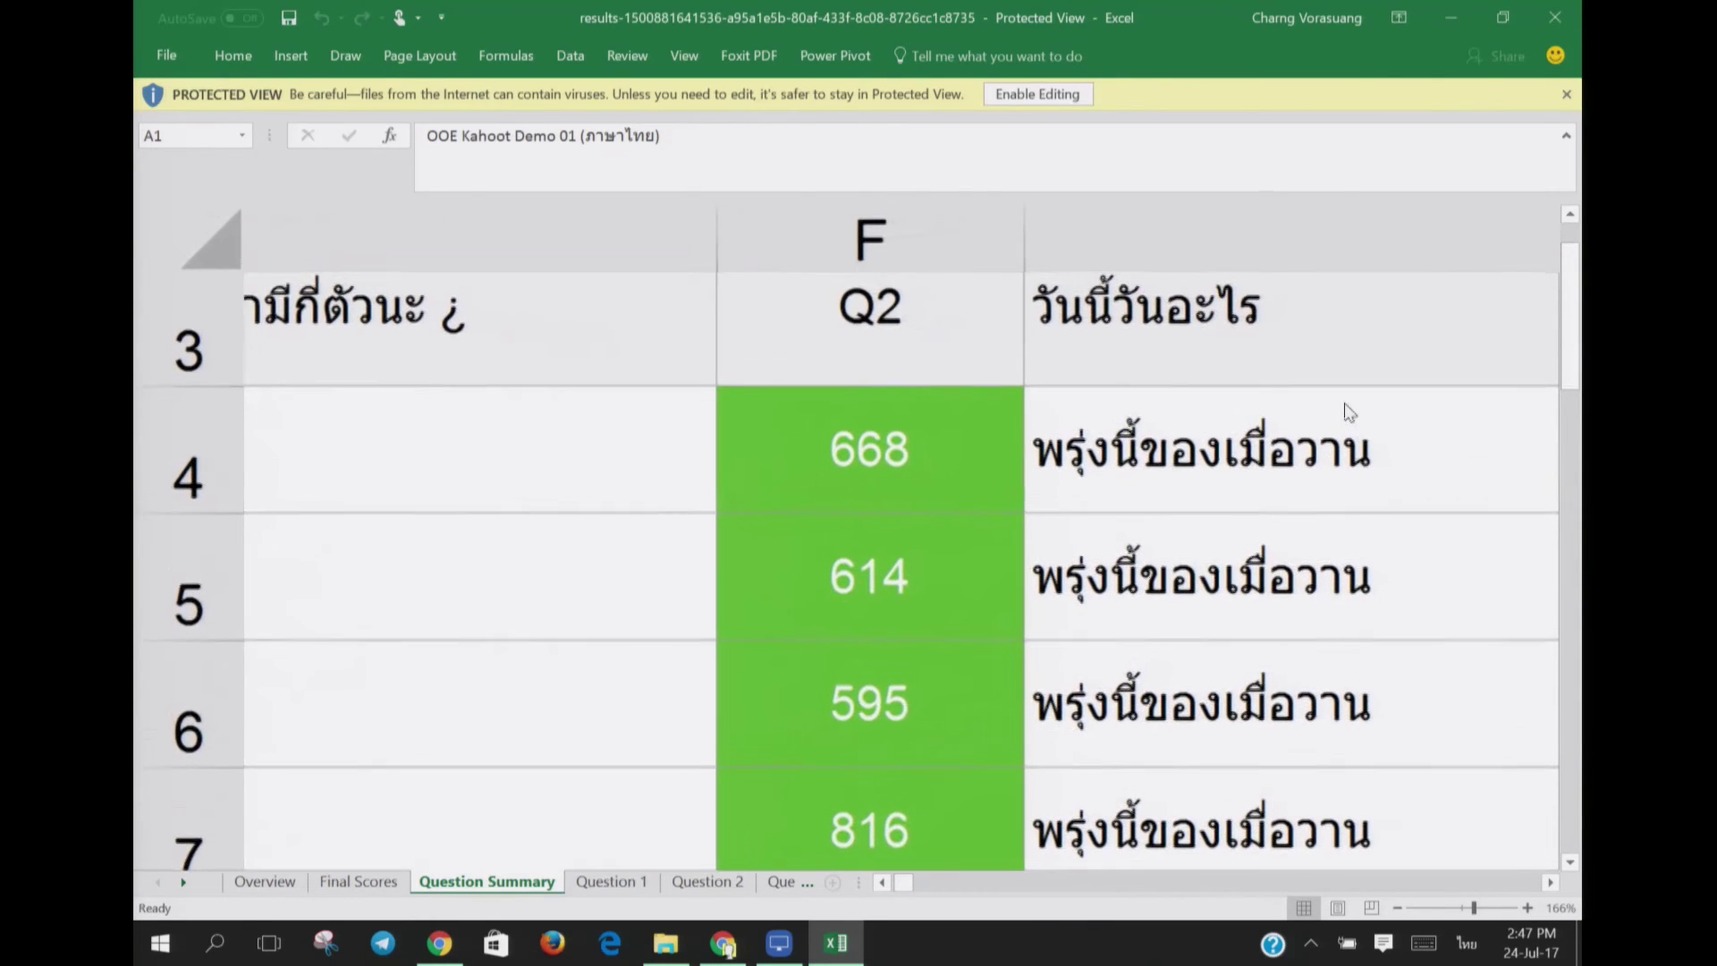
pyautogui.scroll(-3, 1344, 404)
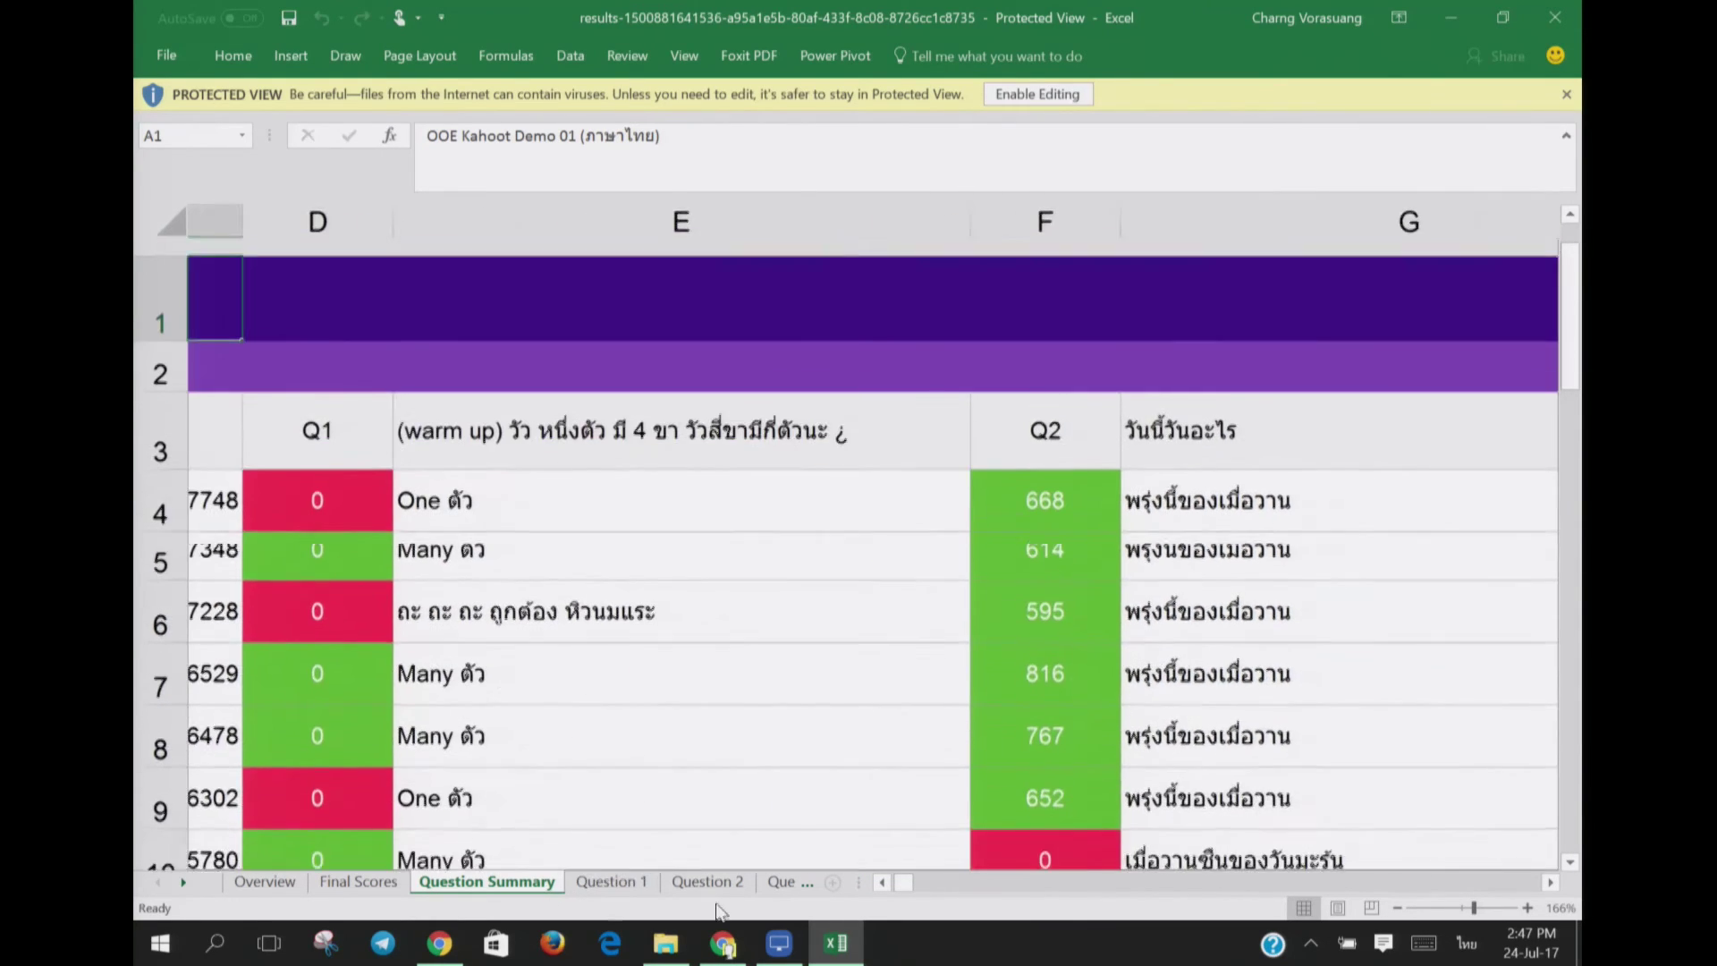
# Step: Examine the points and answers for the remaining questions through Q9 on the Question Summary sheet, down to the last player
pyautogui.hscroll(7, 849, 536)
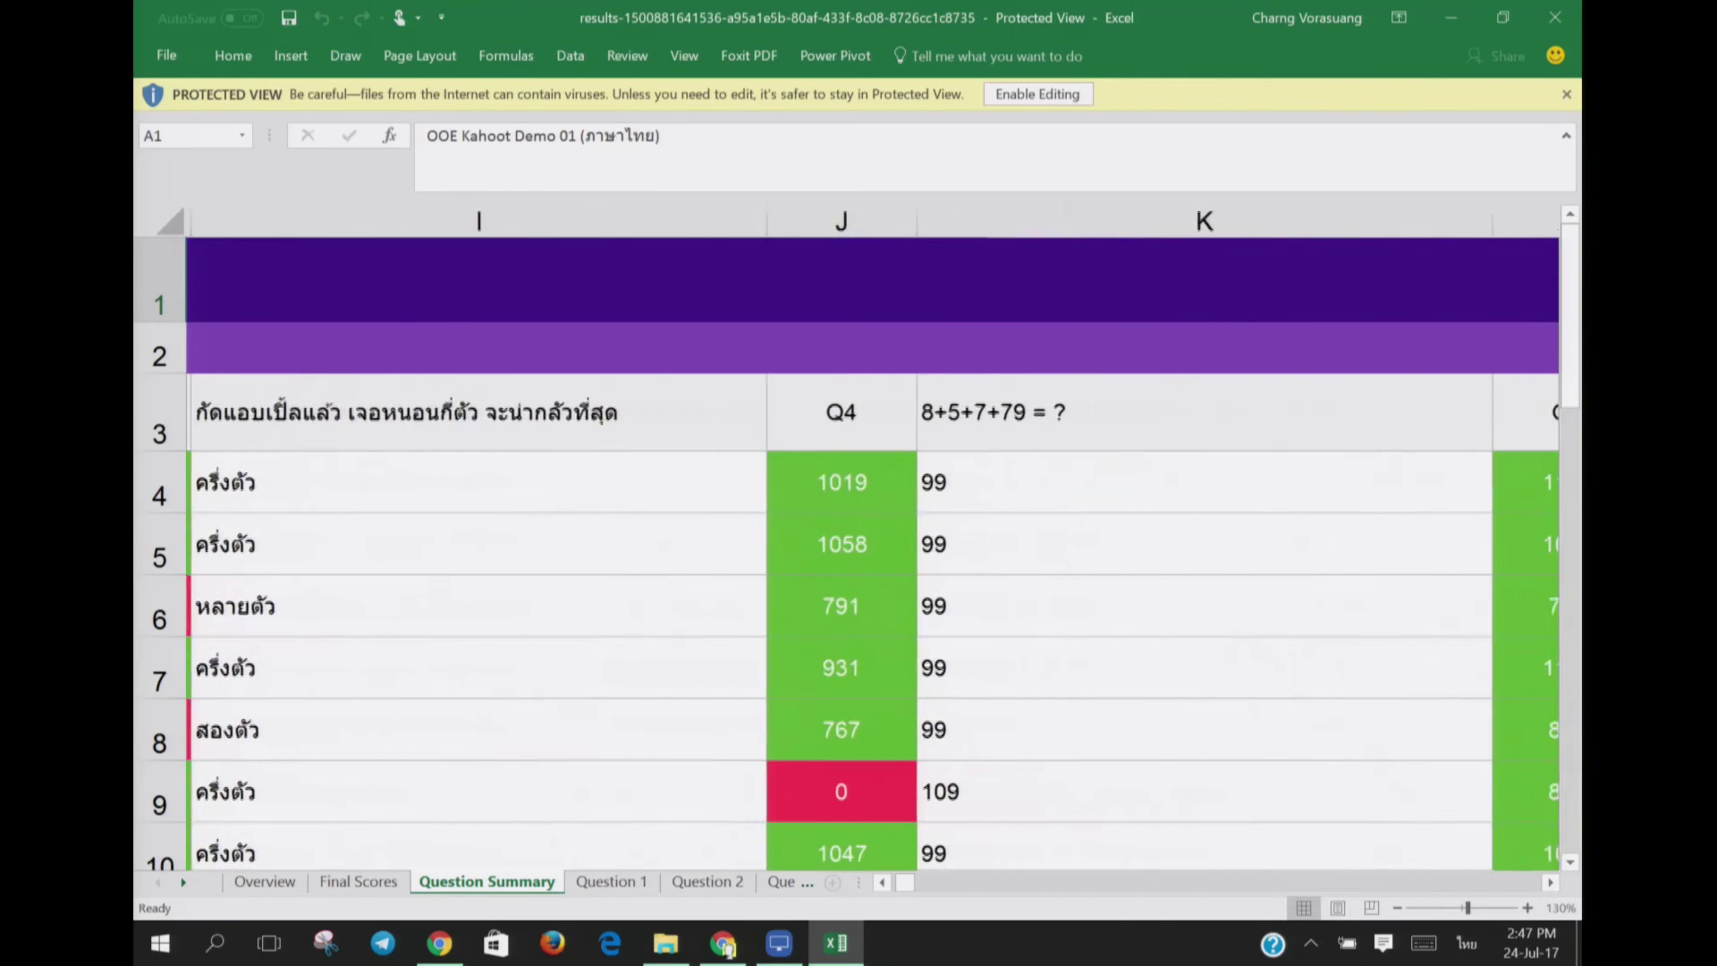
pyautogui.hscroll(5, 850, 537)
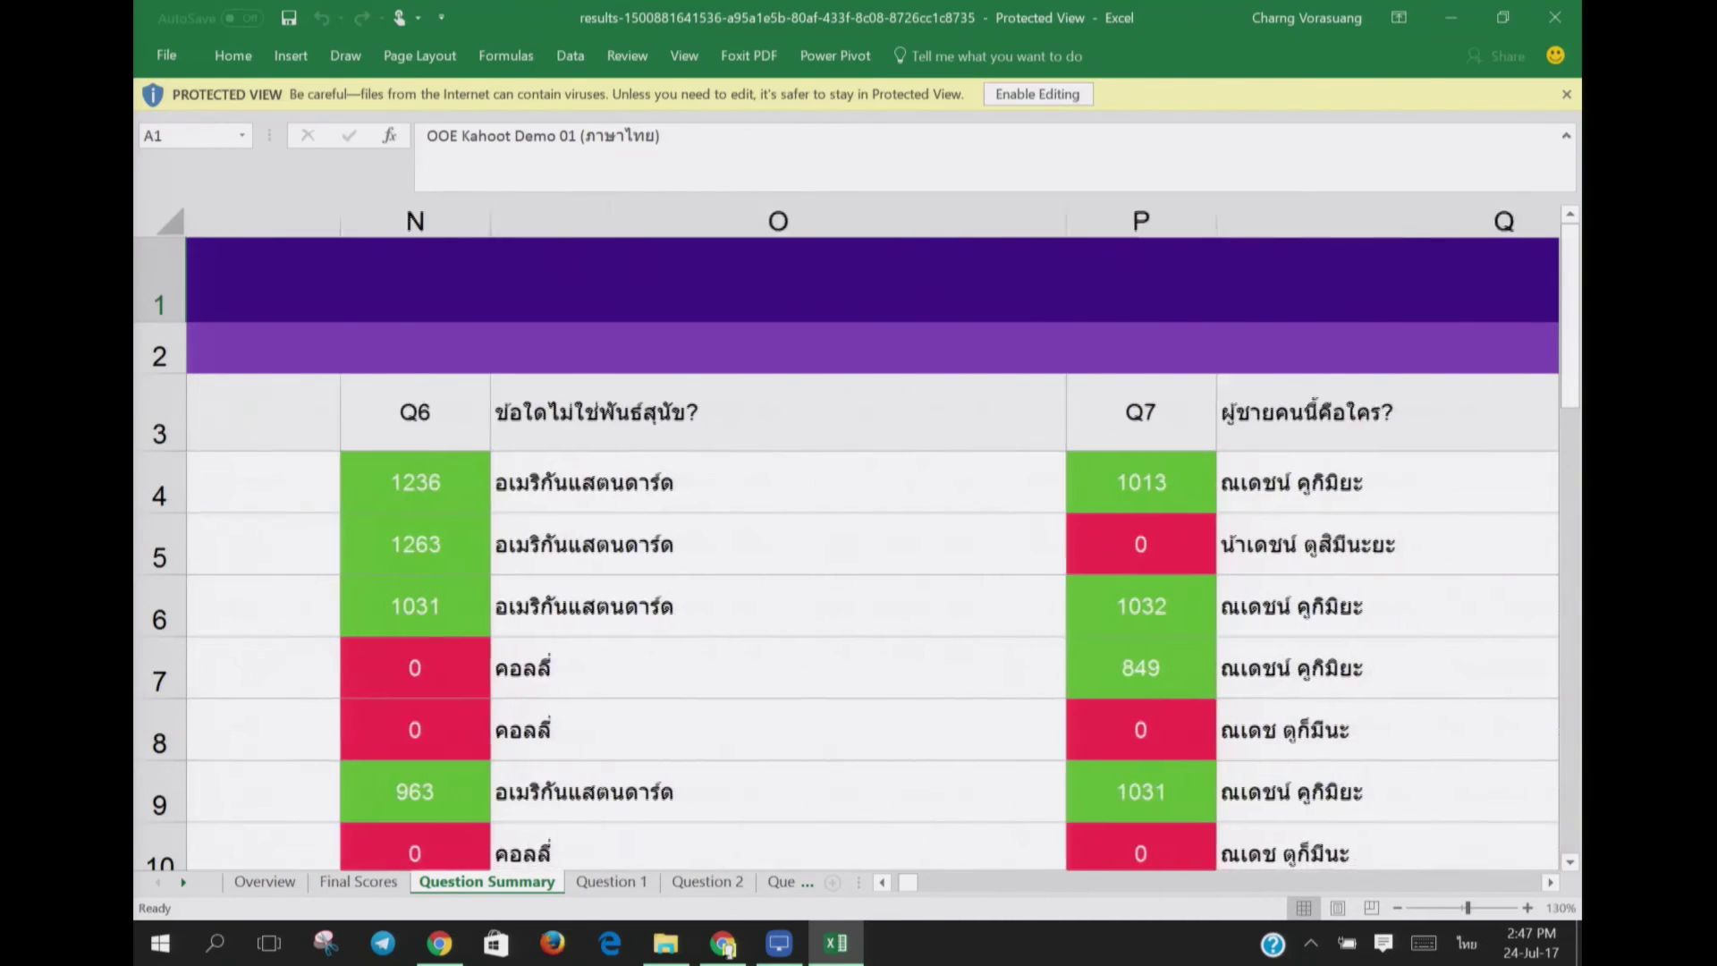
pyautogui.hscroll(5, 849, 537)
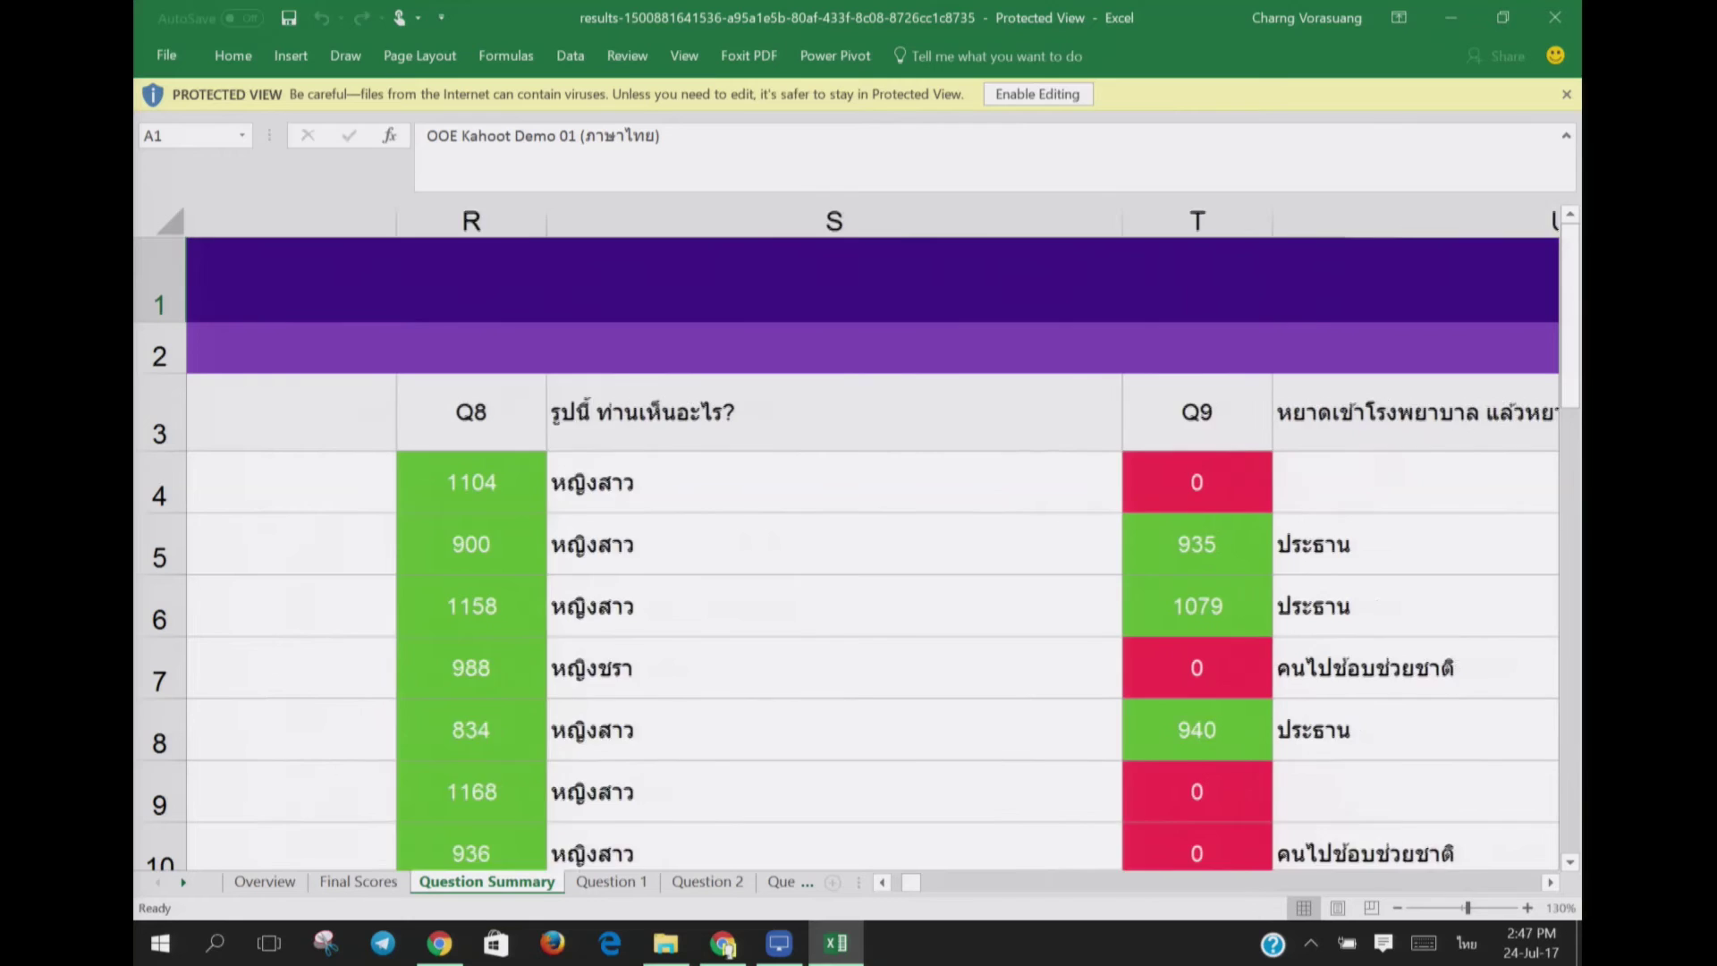
pyautogui.scroll(-2, 850, 537)
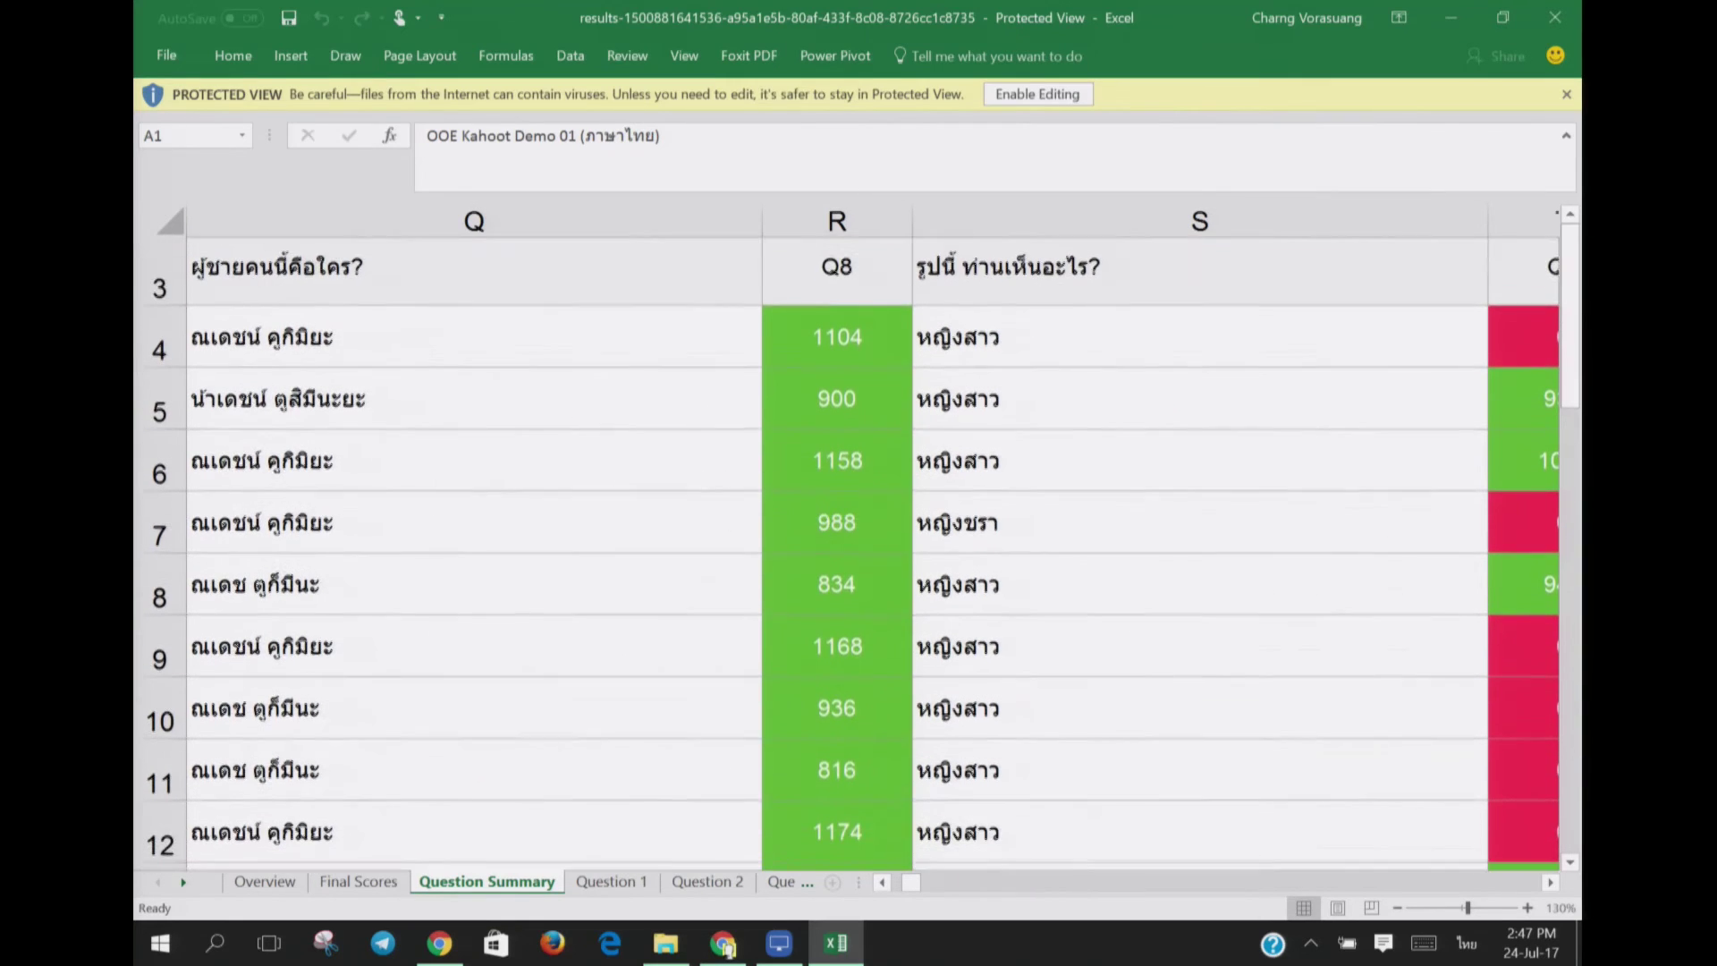
pyautogui.scroll(-6, 849, 536)
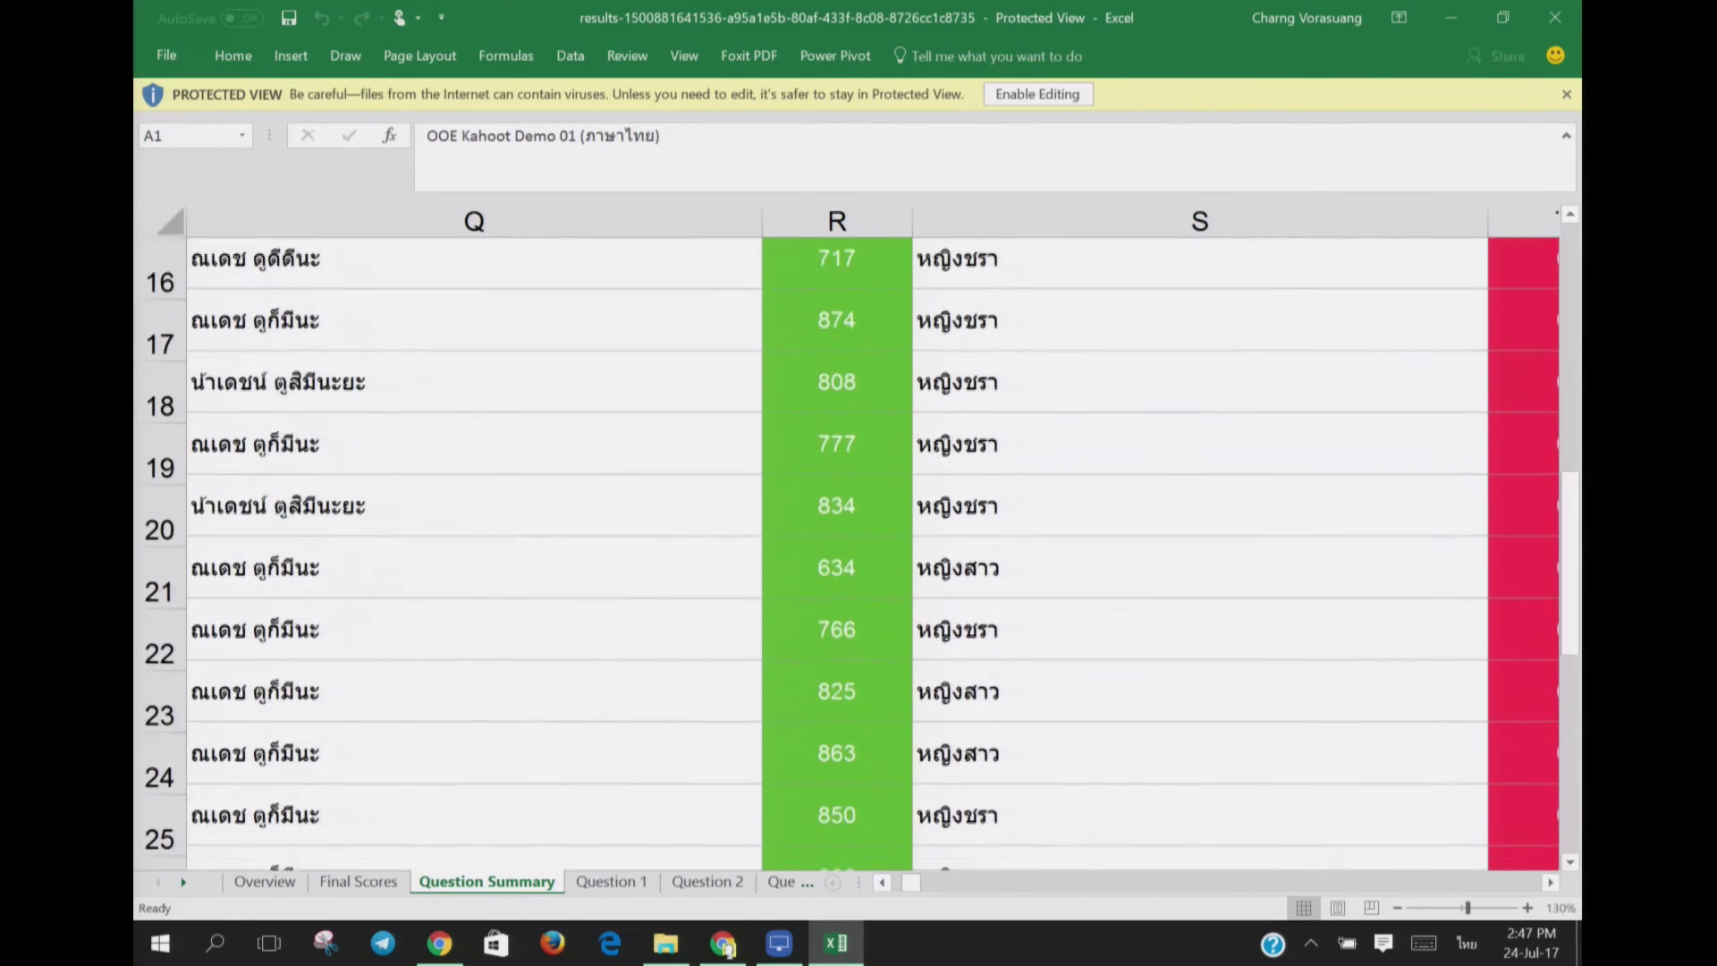
pyautogui.scroll(-3, 849, 536)
pyautogui.scroll(3, 849, 536)
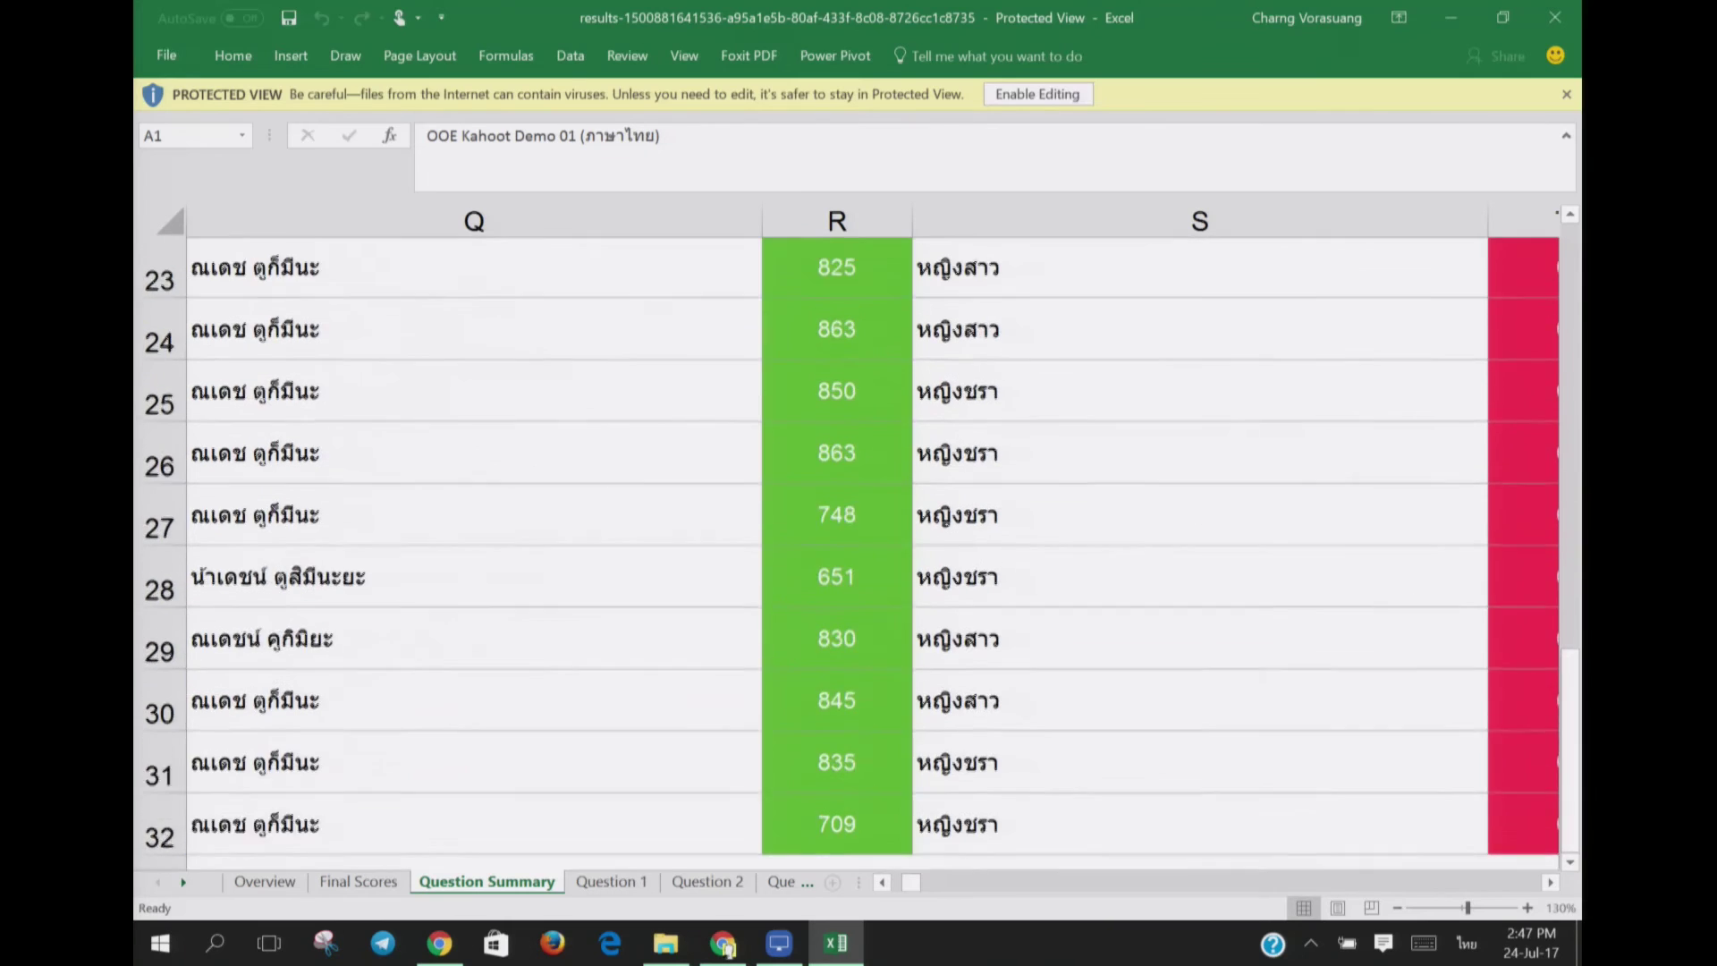
pyautogui.scroll(1, 850, 537)
pyautogui.scroll(5, 849, 537)
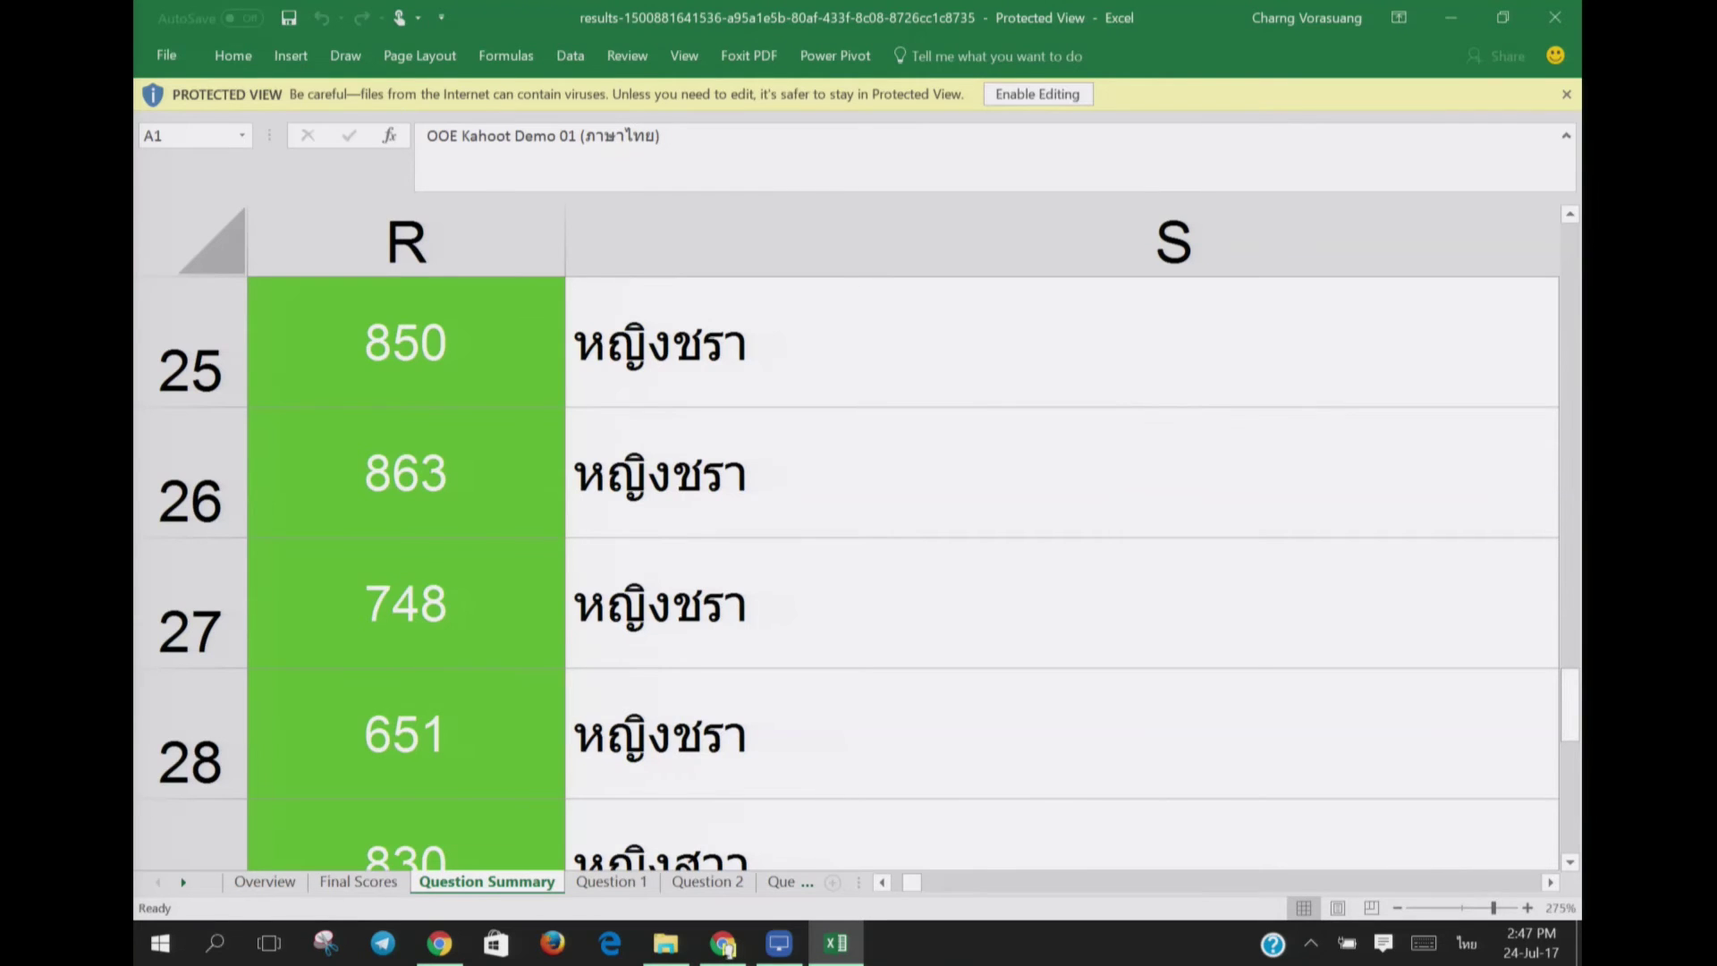
# Step: Examine the correct answer, share of correct players, question duration and answer summary on the Question 1 sheet
pyautogui.hotkey('ctrl', 'pagedown')
pyautogui.scroll(4, 849, 536)
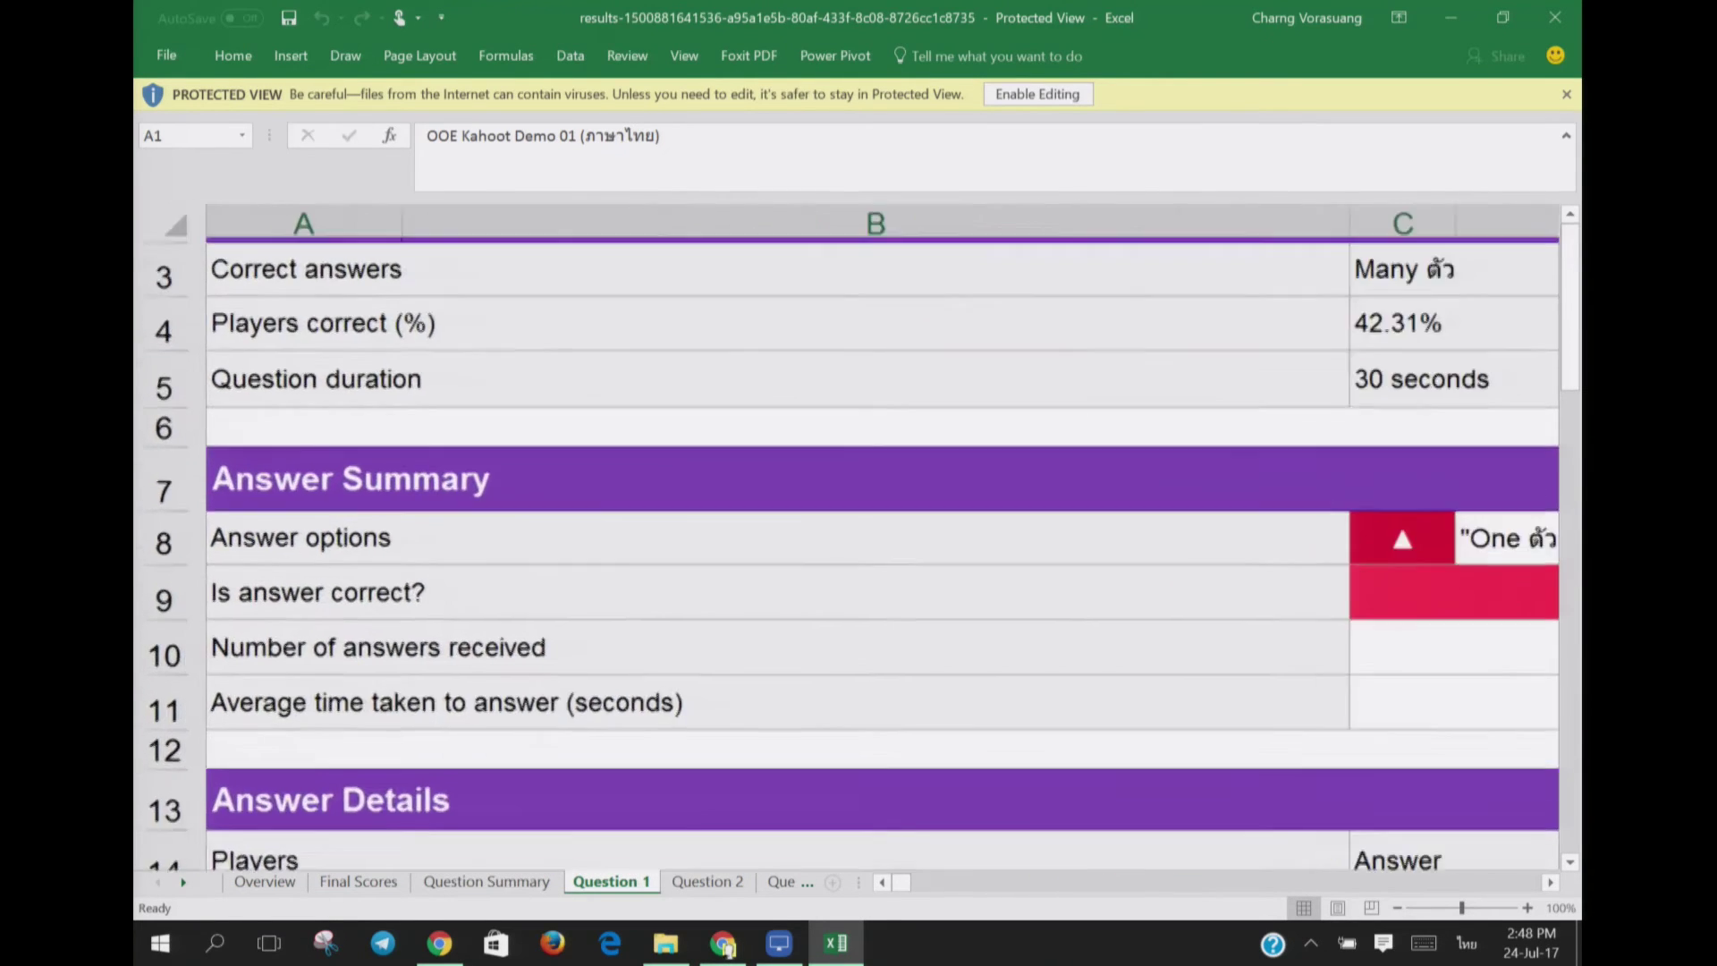
pyautogui.scroll(-3, 849, 536)
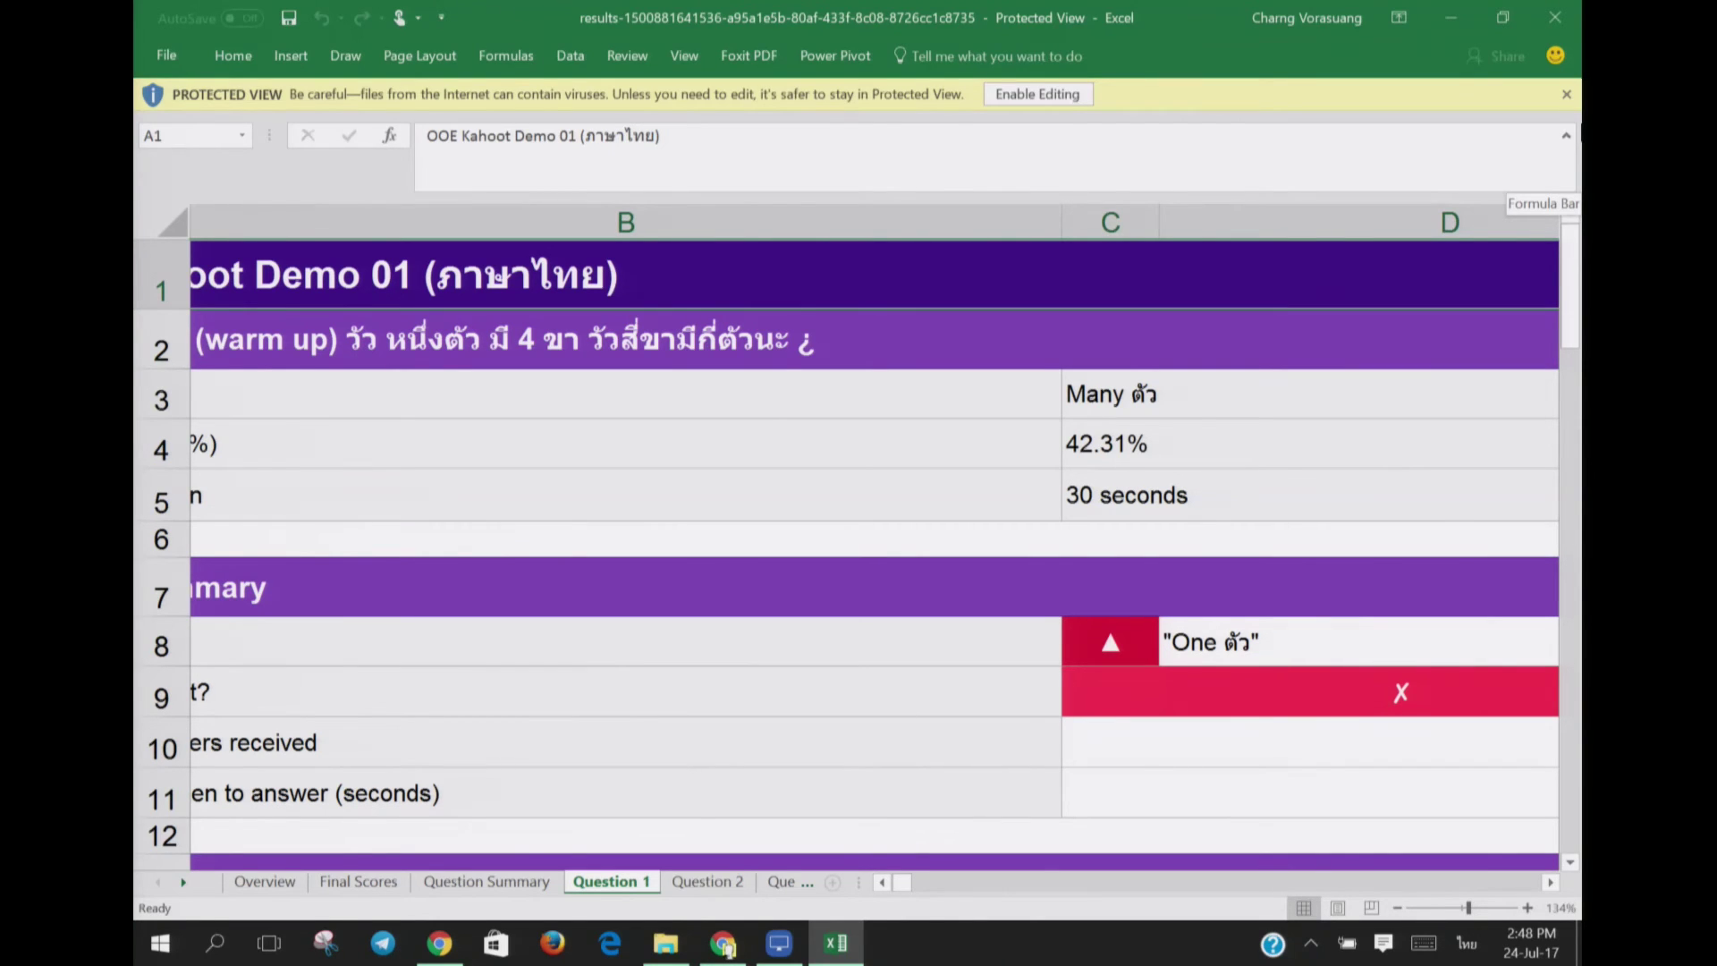
# Step: Return to the browser, close the Downloads page and open the OOE Demo: Kahoot Survey (ไทย) from the Post IEC2017: KKU site
pyautogui.click(1451, 17)
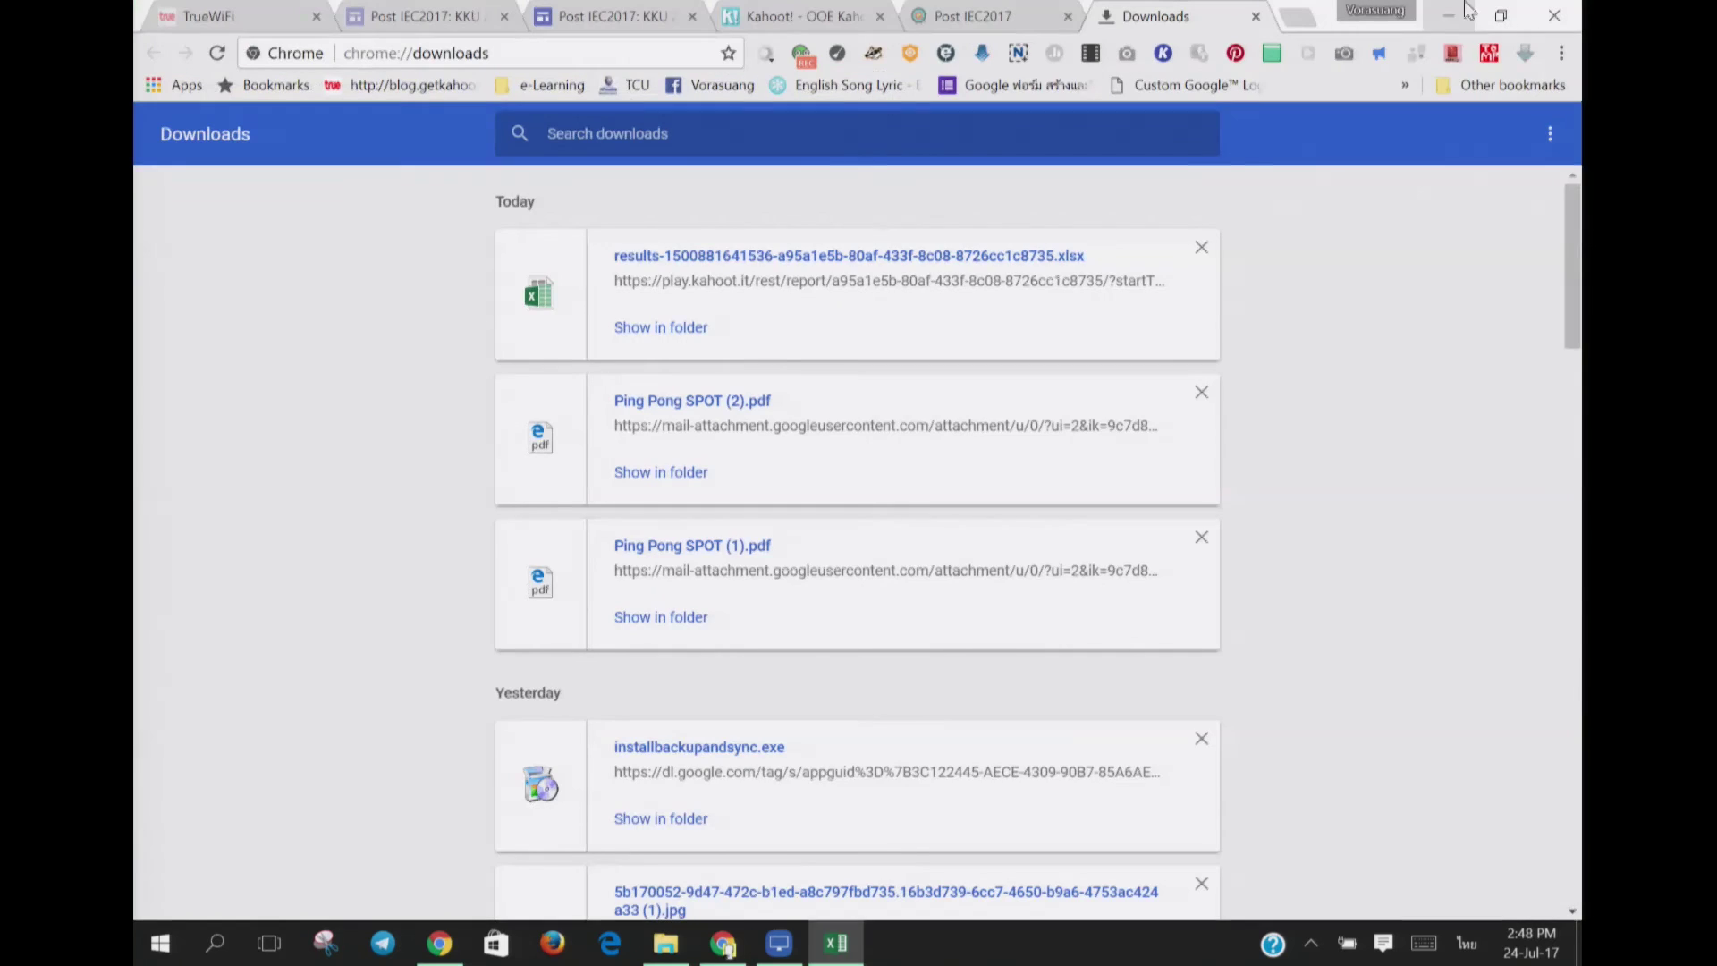
pyautogui.click(1255, 16)
pyautogui.click(473, 16)
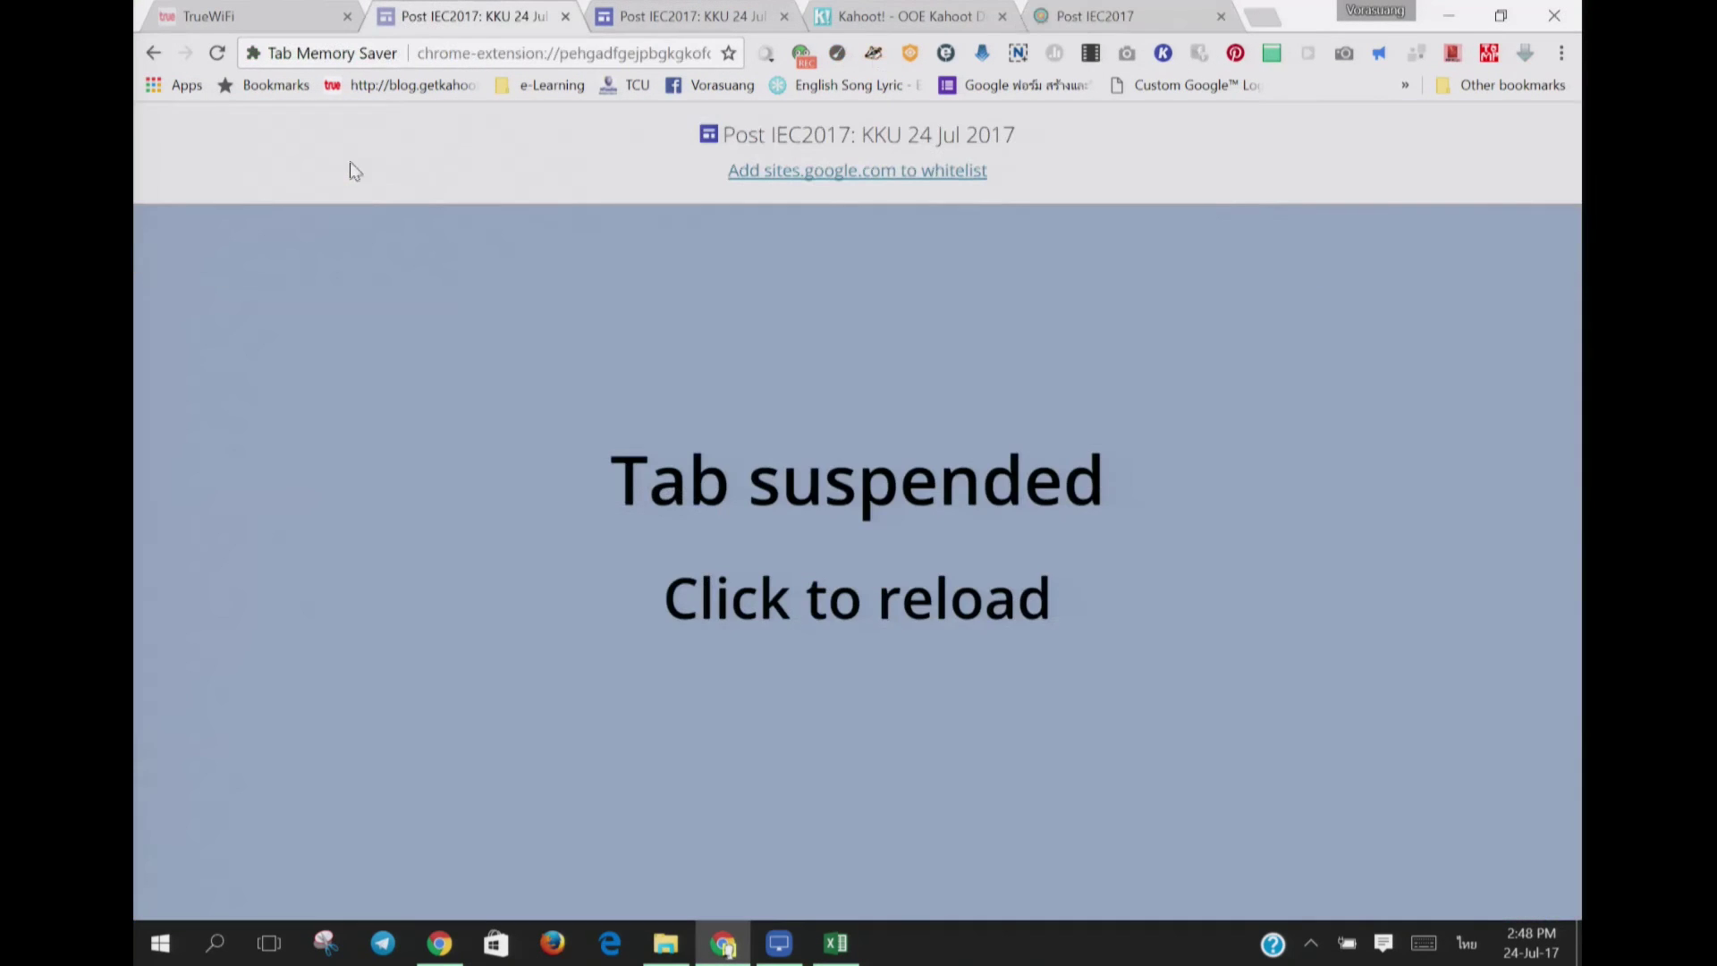
pyautogui.click(444, 372)
pyautogui.click(663, 11)
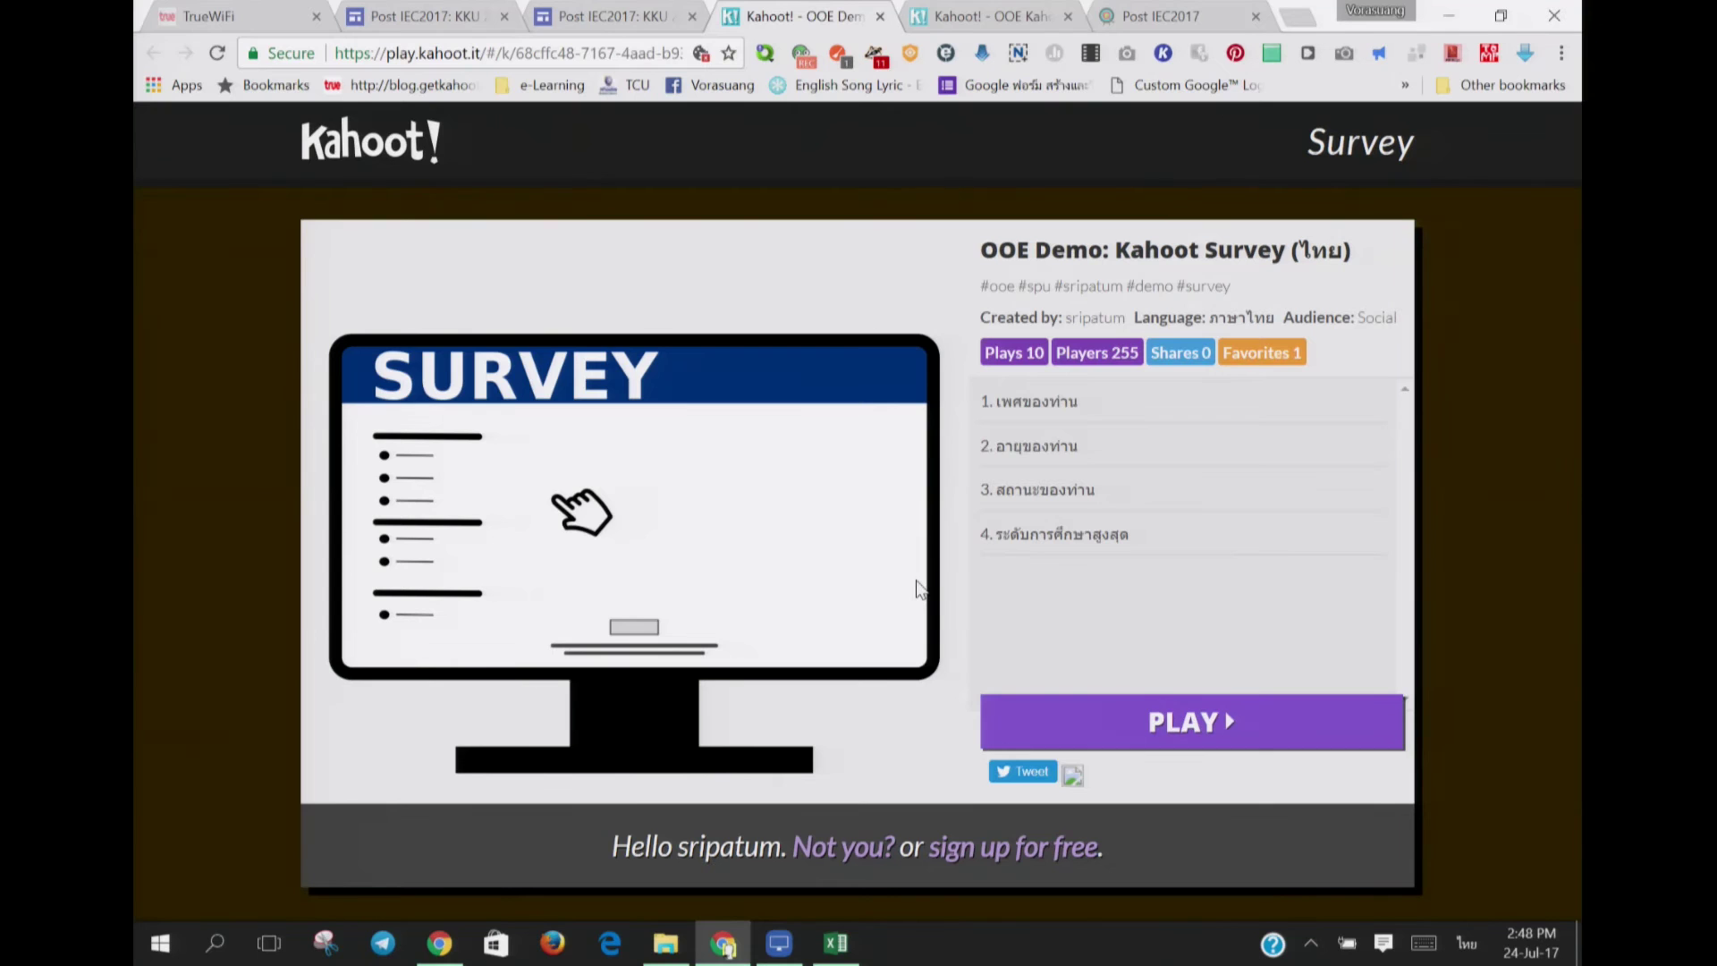
# Step: Launch the OOE Demo: Kahoot Survey (ไทย) in Classic Player vs Player mode
pyautogui.click(1234, 721)
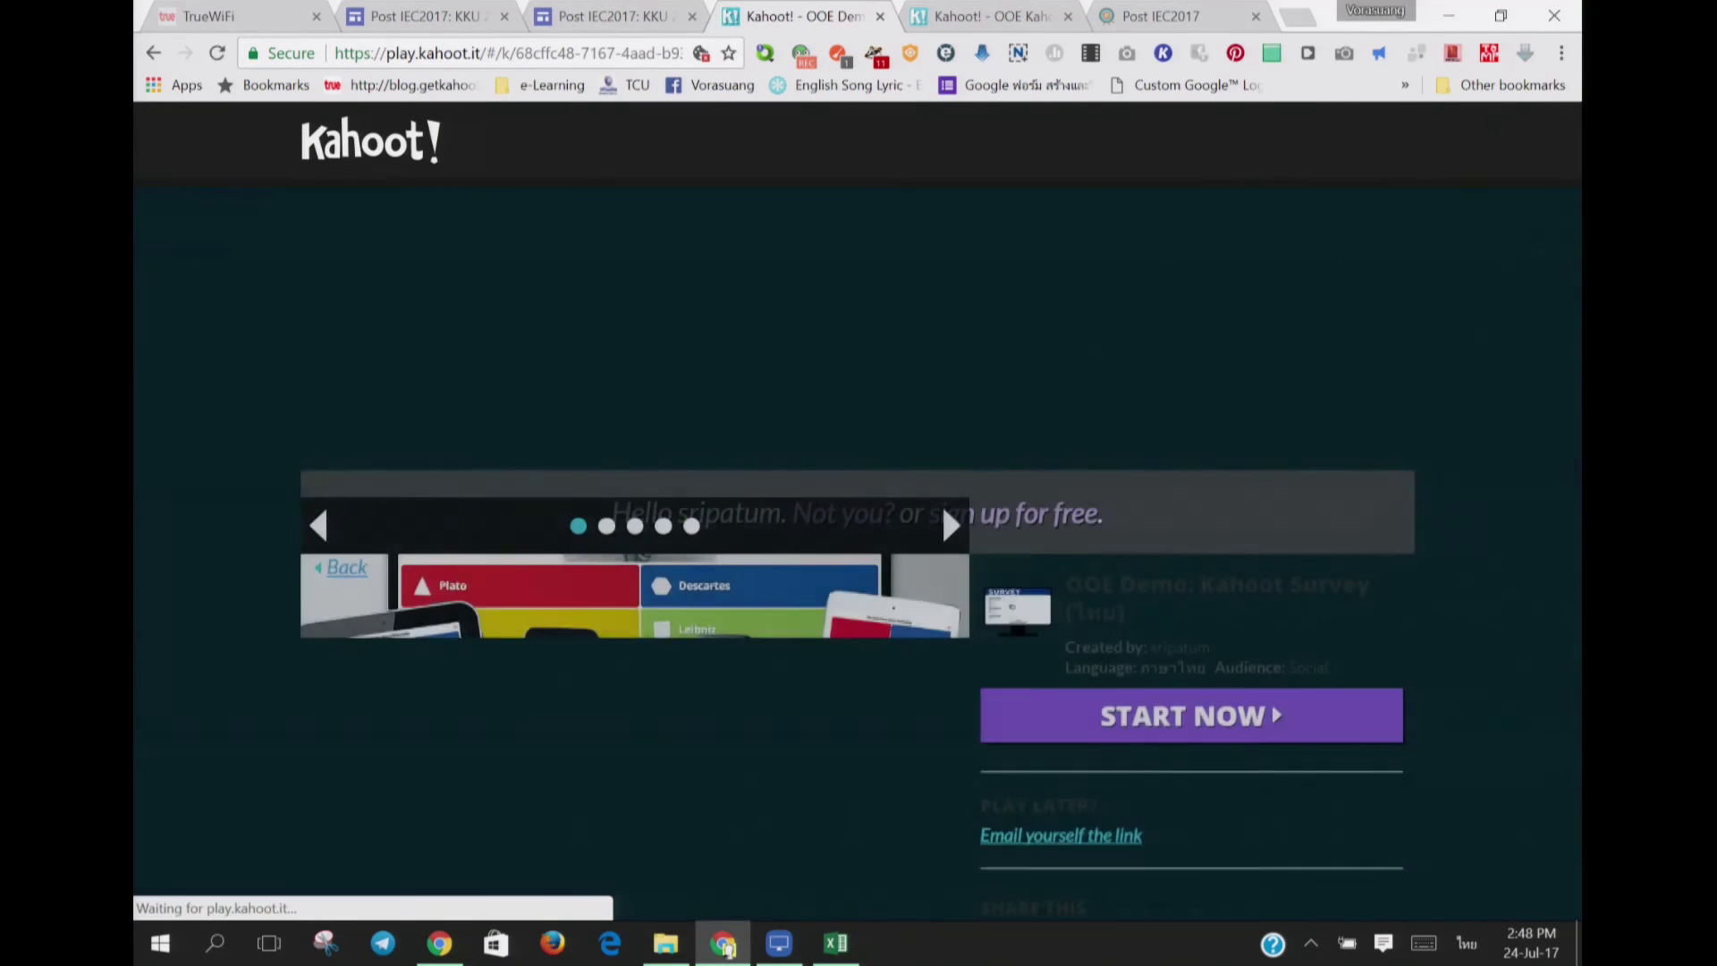
pyautogui.click(1234, 720)
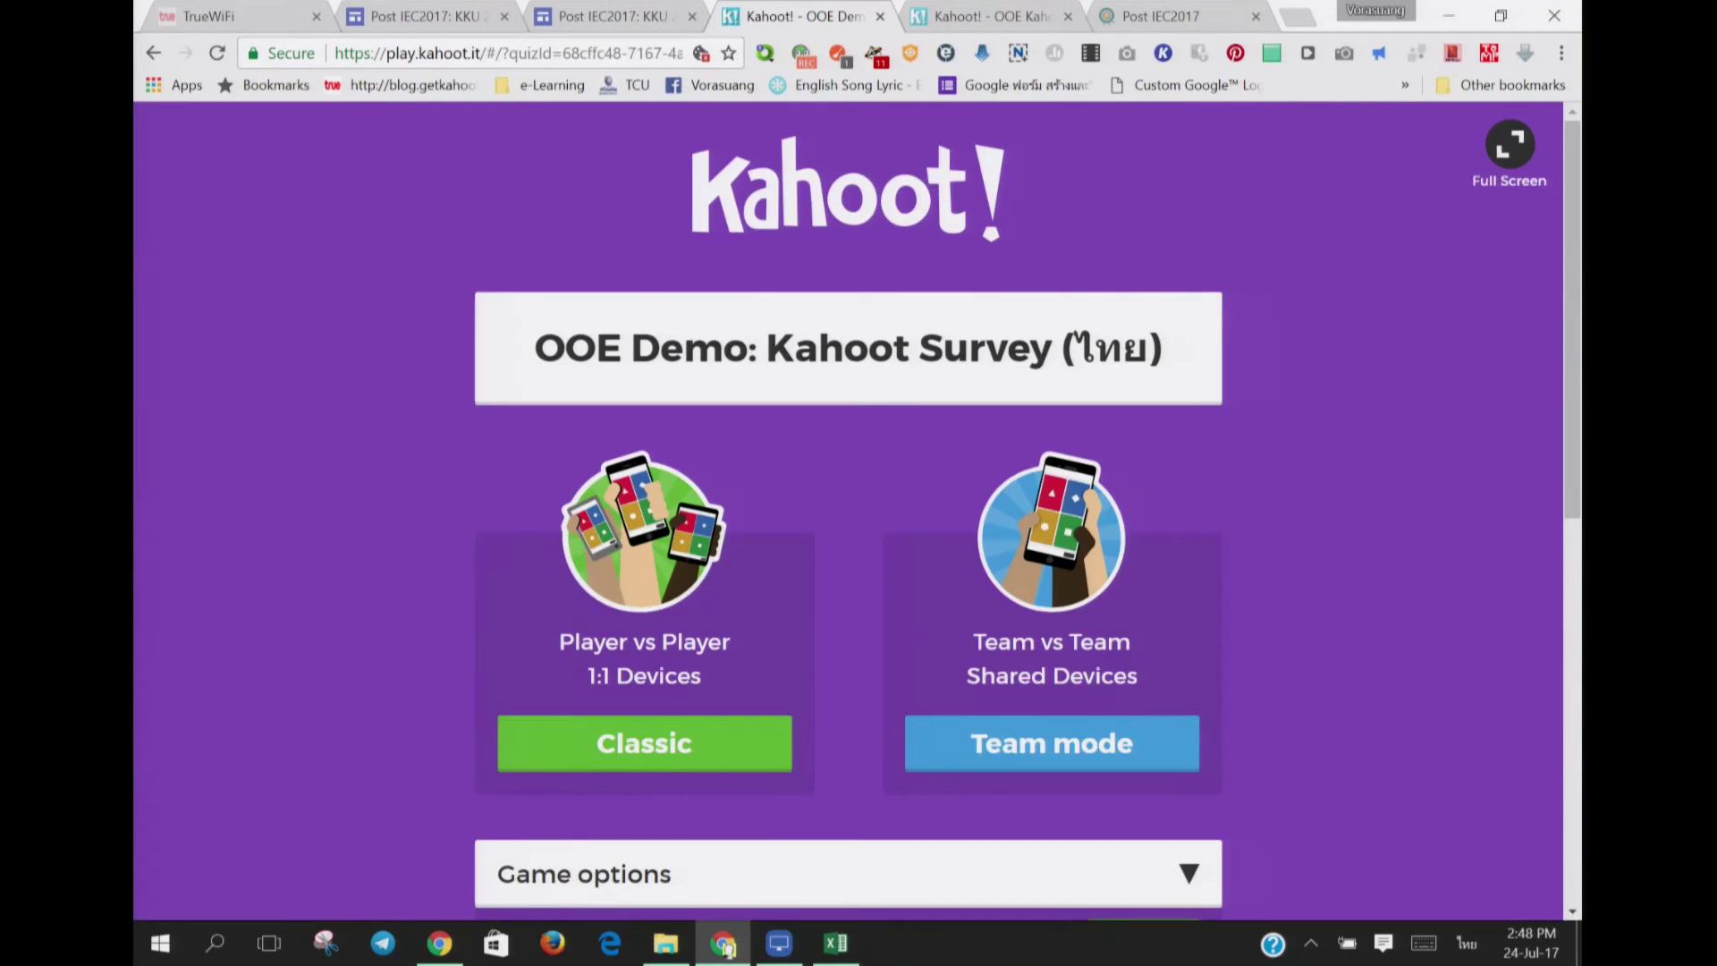
pyautogui.click(644, 743)
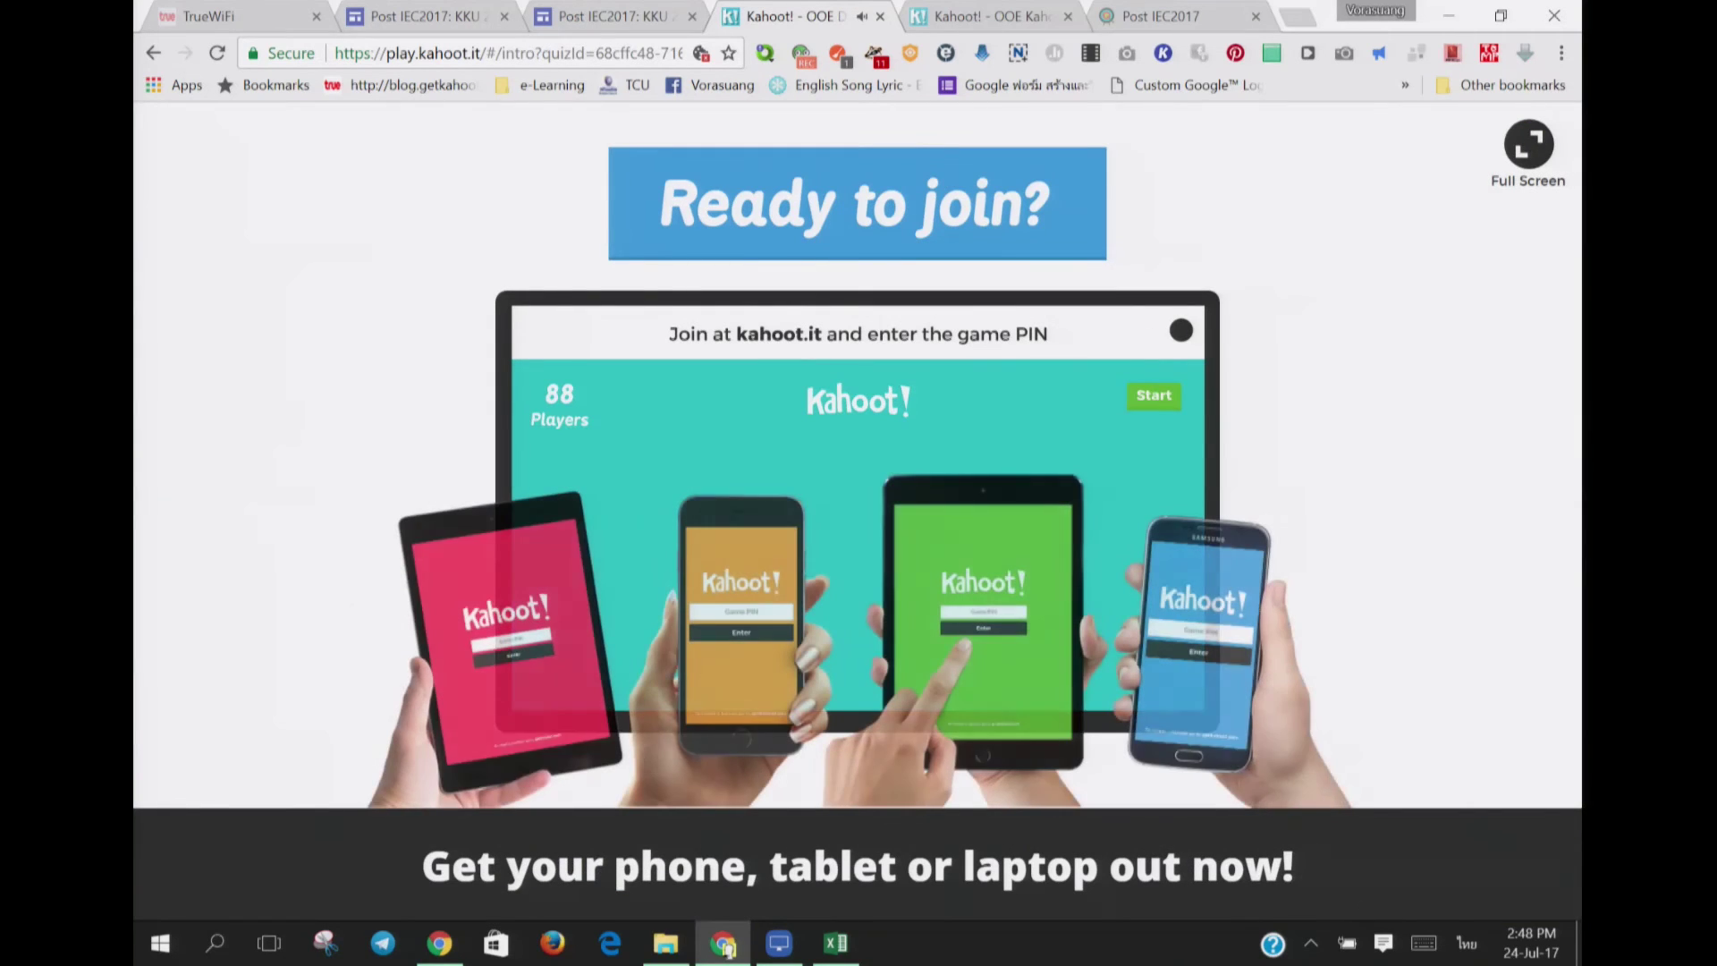